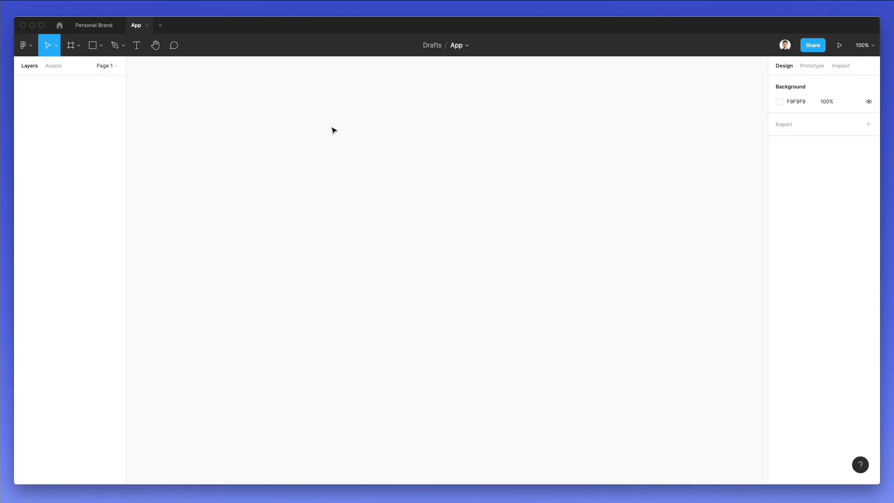
- Create an iPhone 11 Pro Max phone frame and rename it 1
{"action": "left_click", "coordinate": [72, 46]}
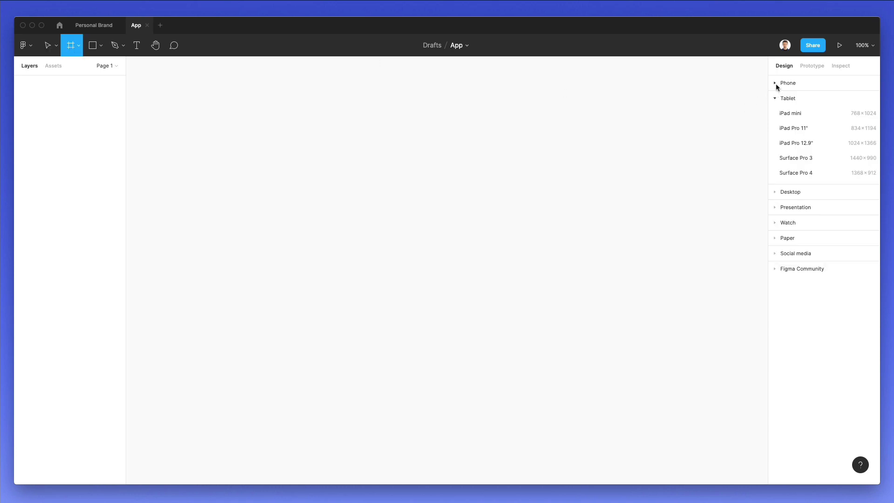
{"action": "left_click", "coordinate": [789, 84]}
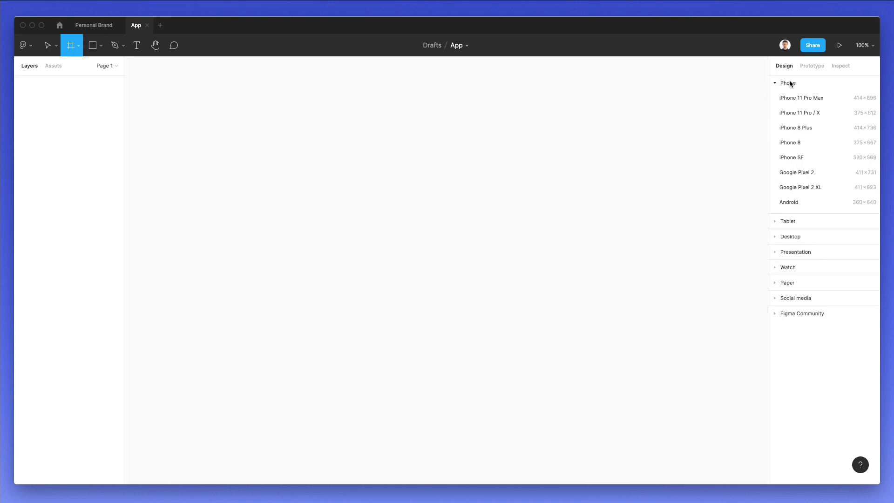
{"action": "left_click", "coordinate": [811, 99]}
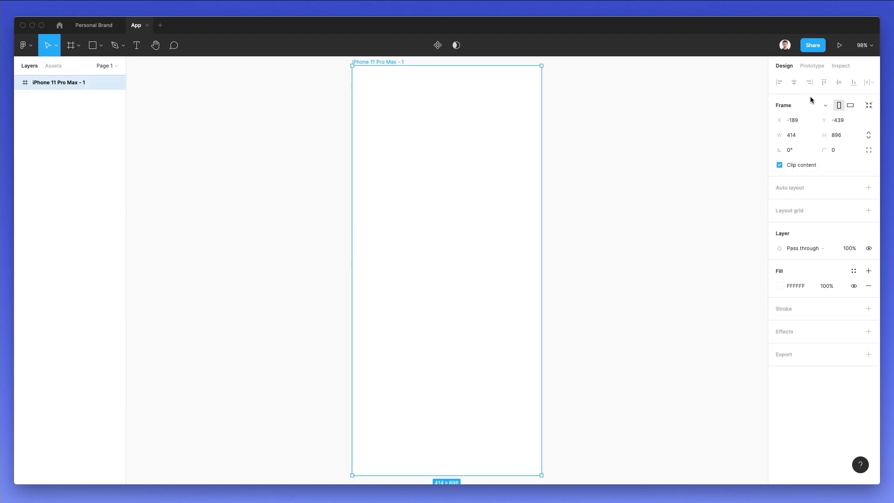
{"action": "double_click", "coordinate": [53, 85]}
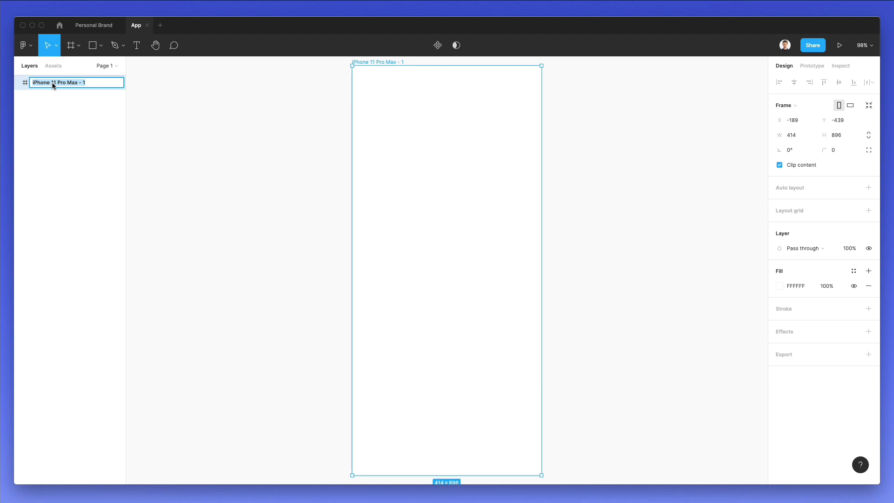
{"action": "type", "text": "1"}
{"action": "key", "text": "Return"}
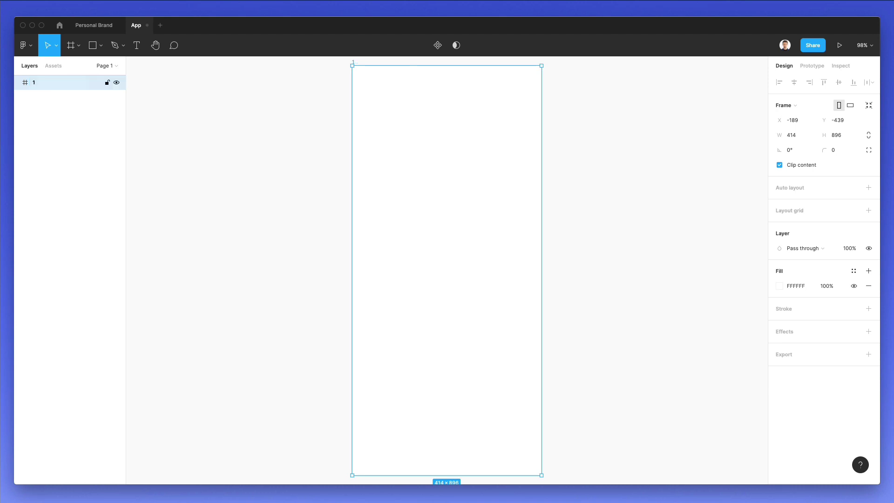
{"action": "left_click", "coordinate": [281, 130]}
- Add the text "Welcome to our experience" near the middle of frame 1
{"action": "scroll", "coordinate": [282, 131], "scroll_direction": "right", "scroll_amount": 2}
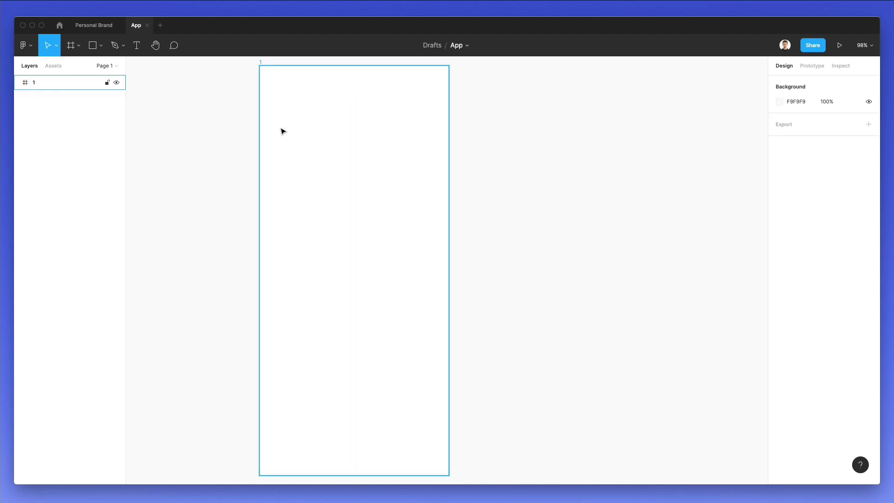
{"action": "key", "text": "t"}
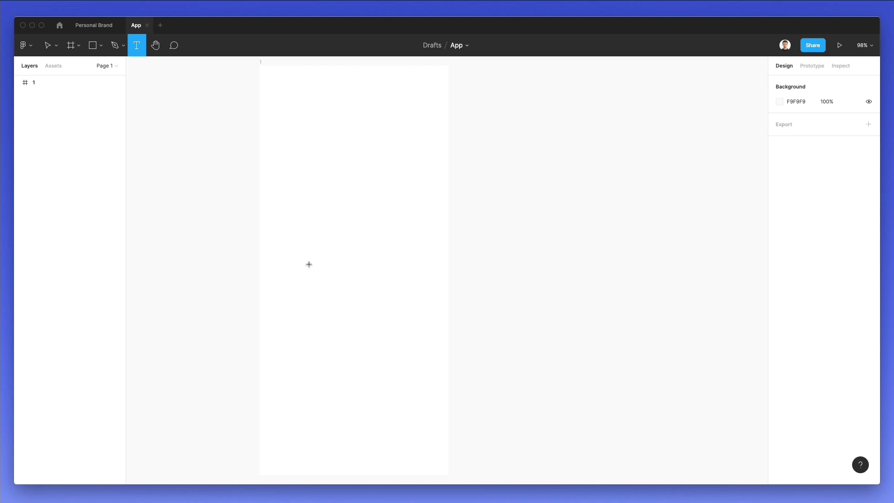
{"action": "left_click", "coordinate": [309, 264]}
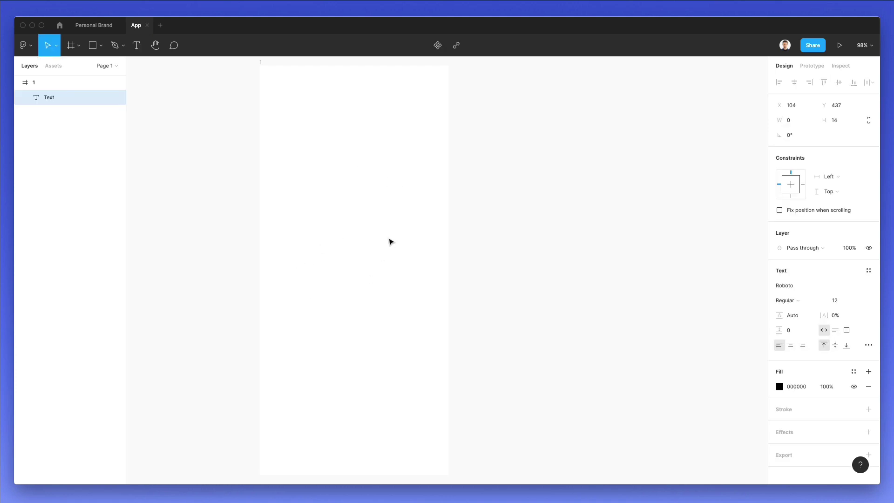
{"action": "type", "text": "Le"}
{"action": "type", "text": "Welcome"}
{"action": "type", "text": " to our experience"}
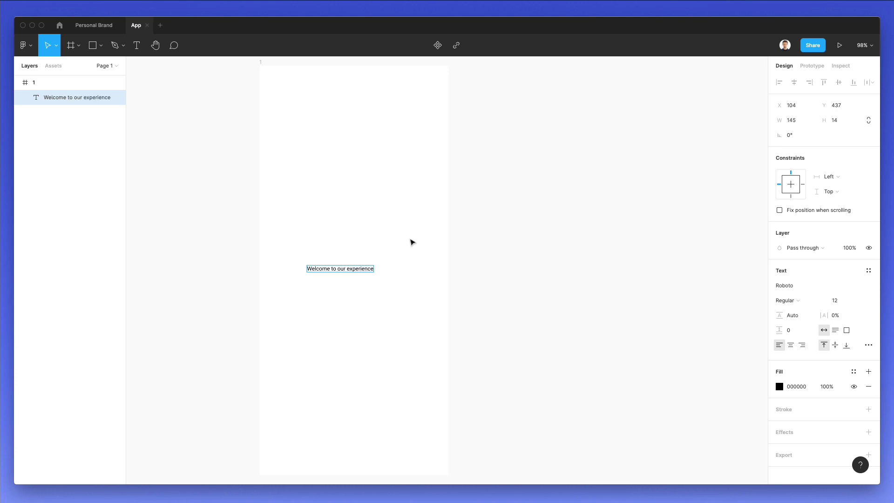
{"action": "key", "text": "Escape"}
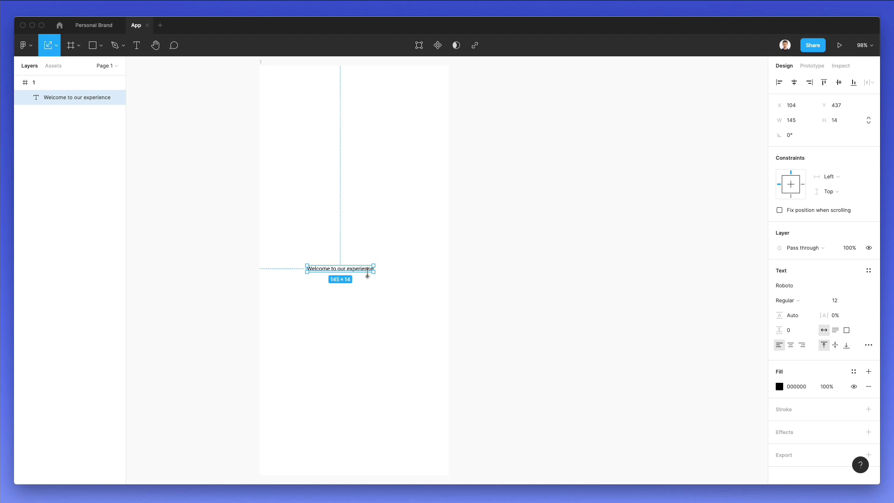
- Enlarge the welcome text to font size 25 and centre-align it
{"action": "mouse_move", "coordinate": [374, 270]}
{"action": "left_mouse_down"}
{"action": "mouse_move", "coordinate": [446, 280]}
{"action": "mouse_move", "coordinate": [391, 273]}
{"action": "left_mouse_up"}
{"action": "left_click", "coordinate": [834, 301]}
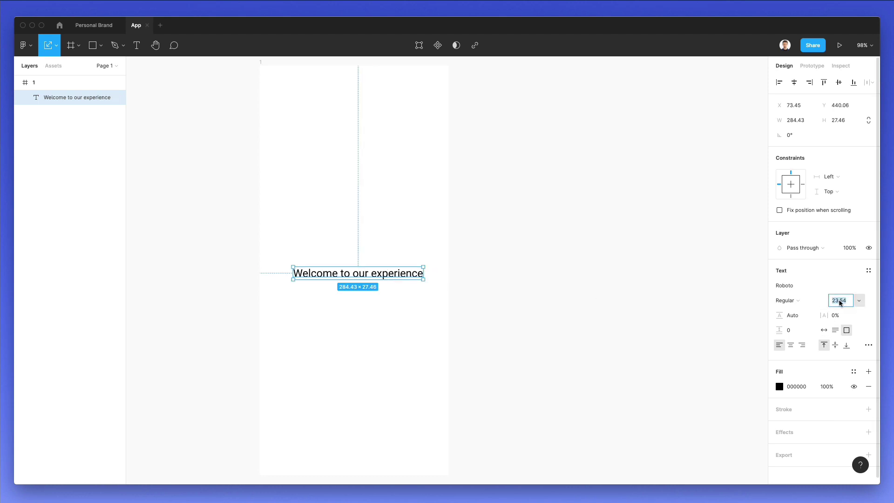
{"action": "type", "text": "25"}
{"action": "key", "text": "Return"}
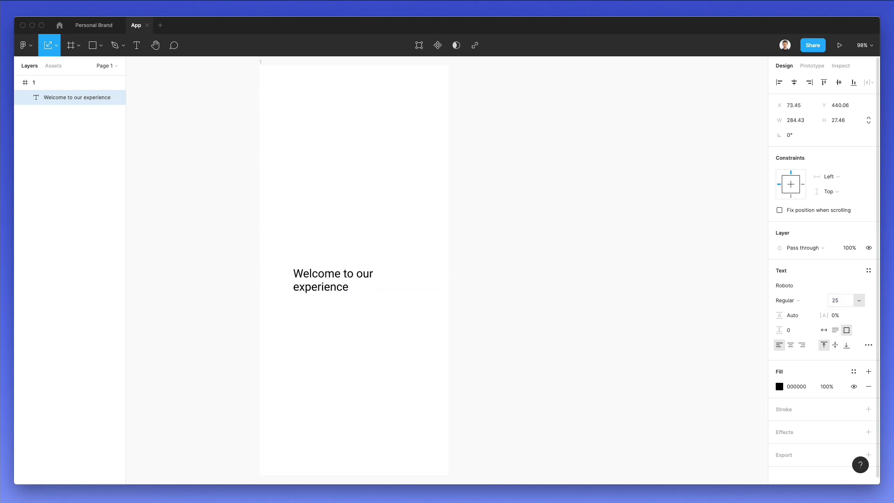
{"action": "left_click", "coordinate": [790, 345]}
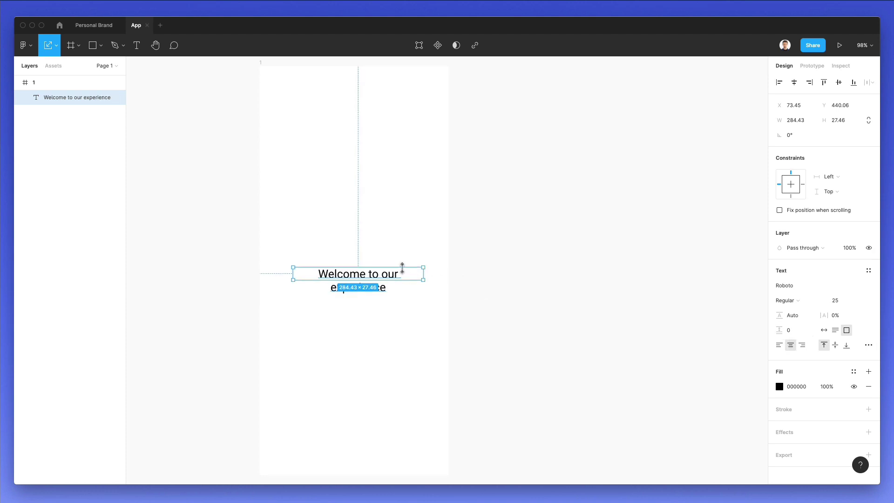
- Change the welcome text's font to Montserrat and widen its box symmetrically to about 352 px
{"action": "left_click", "coordinate": [799, 286]}
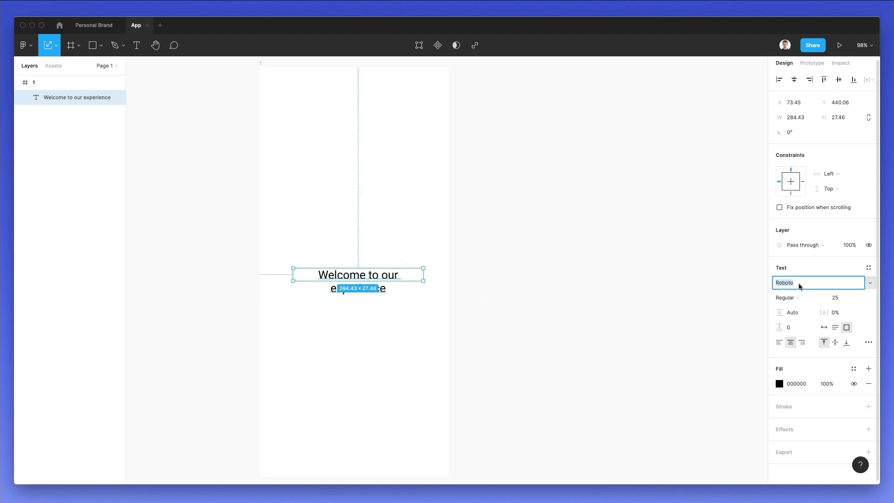
{"action": "type", "text": "Latmont"}
{"action": "key", "text": "Return"}
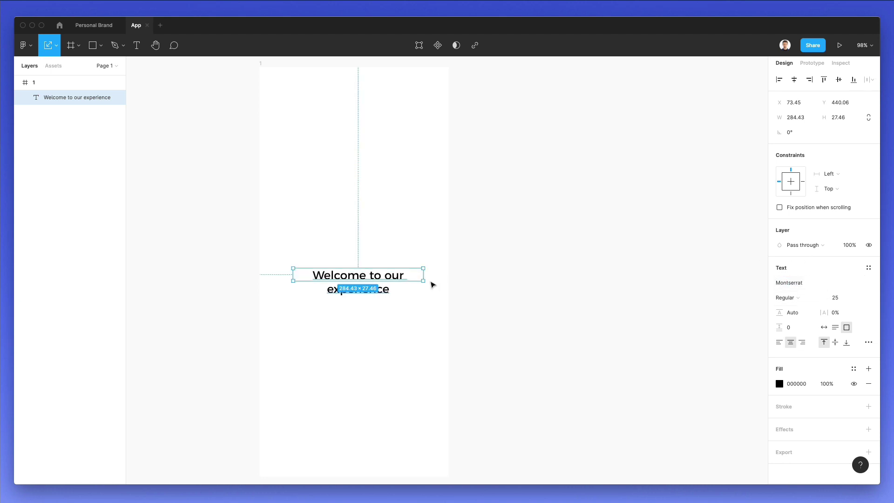
{"action": "left_click_drag", "start_coordinate": [422, 275], "coordinate": [437, 273]}
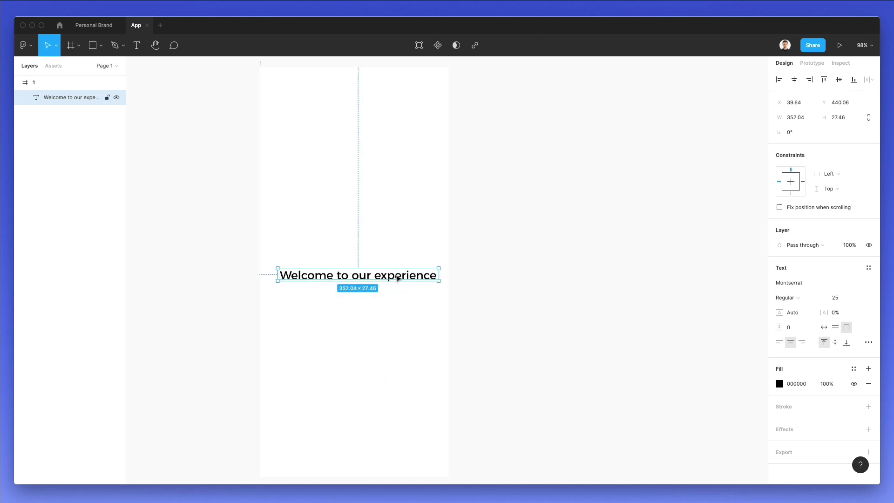
- Replace the word "our" with "the" in the welcome text
{"action": "double_click", "coordinate": [396, 277]}
{"action": "left_click", "coordinate": [368, 275]}
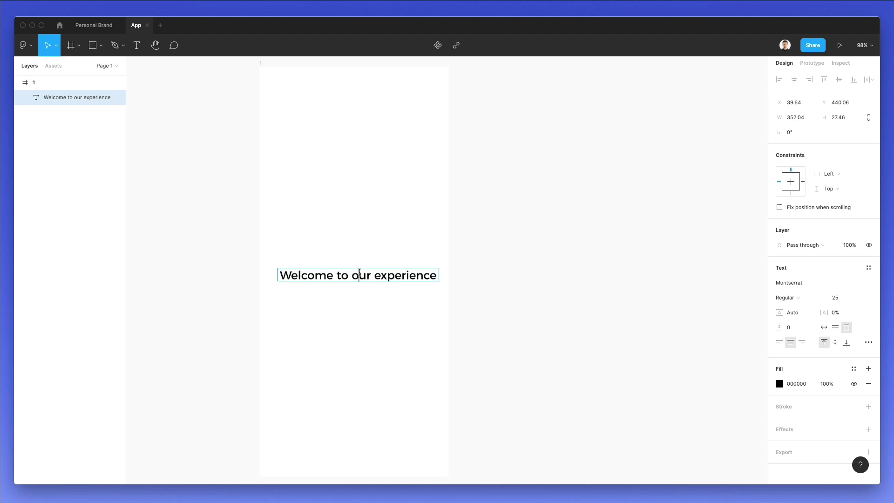
{"action": "double_click", "coordinate": [363, 275]}
{"action": "type", "text": "the"}
{"action": "left_click", "coordinate": [396, 252]}
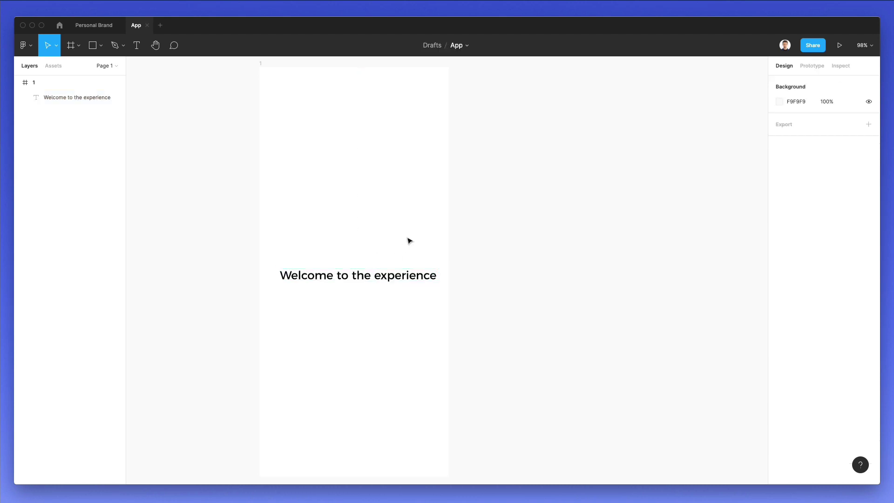
- Move the welcome text down to a Y of about 477 and shorten it to "Welcome"
{"action": "left_click_drag", "start_coordinate": [404, 275], "coordinate": [403, 293]}
{"action": "double_click", "coordinate": [348, 292]}
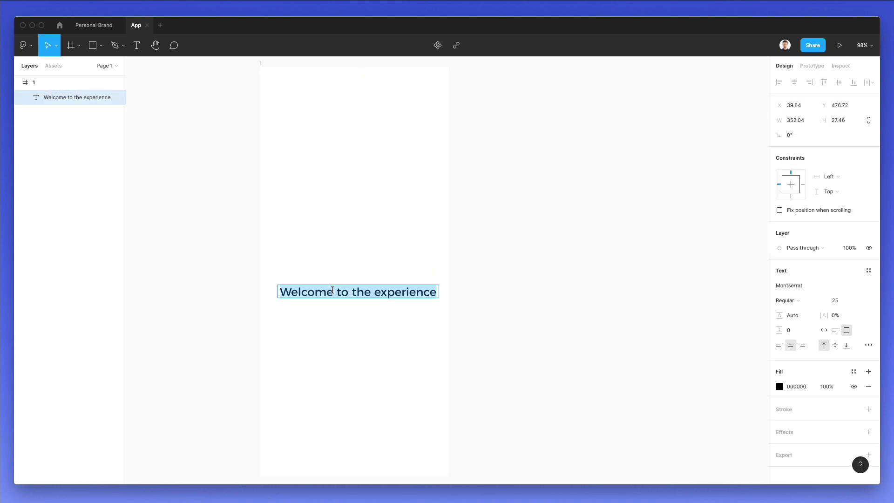
{"action": "left_click_drag", "start_coordinate": [332, 292], "coordinate": [477, 302]}
{"action": "key", "text": "BackSpace"}
{"action": "key", "text": "Escape"}
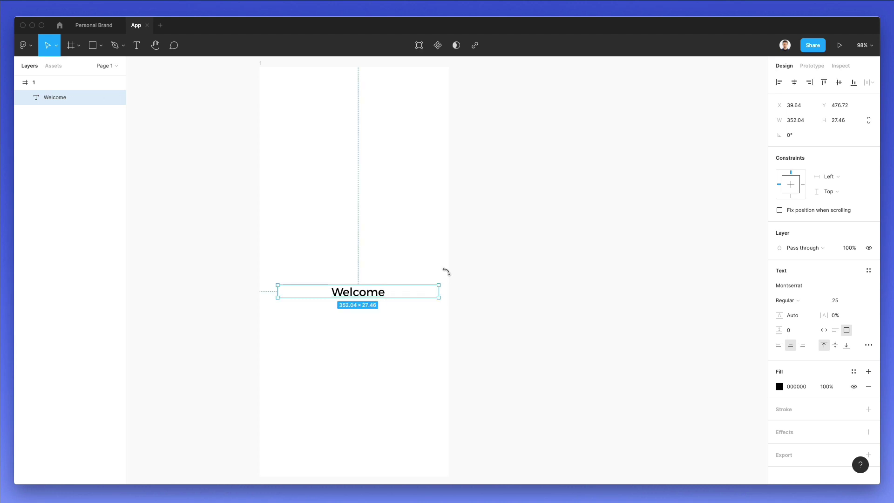
{"action": "left_click", "coordinate": [447, 272]}
- Duplicate the "Welcome" text below the original at a Y of about 535 and set the copy's font size to 18
{"action": "left_click_drag", "start_coordinate": [386, 292], "coordinate": [373, 318]}
{"action": "double_click", "coordinate": [373, 318]}
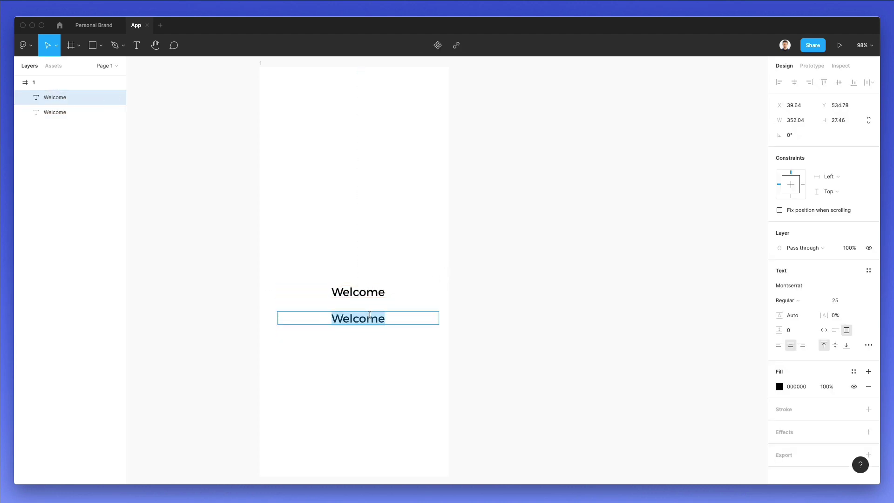
{"action": "left_click", "coordinate": [838, 301]}
{"action": "type", "text": "20"}
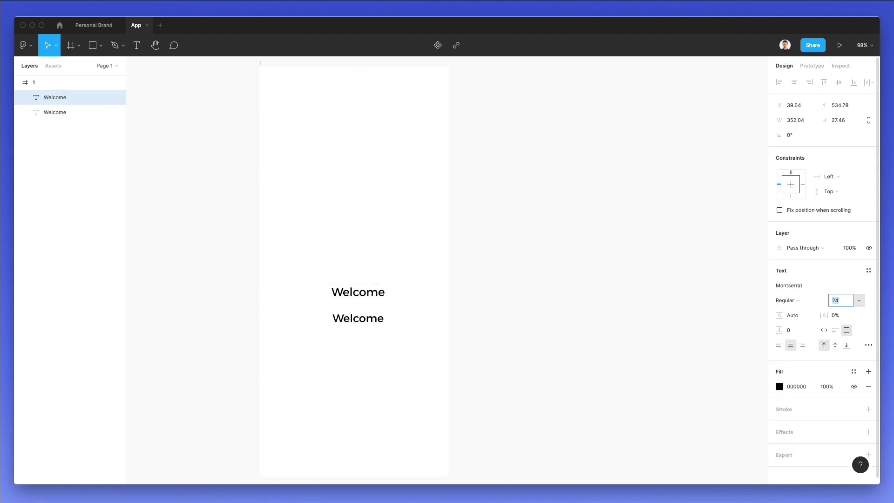
{"action": "key", "text": "Return"}
{"action": "key", "text": "Down"}
{"action": "key", "text": "Down"}
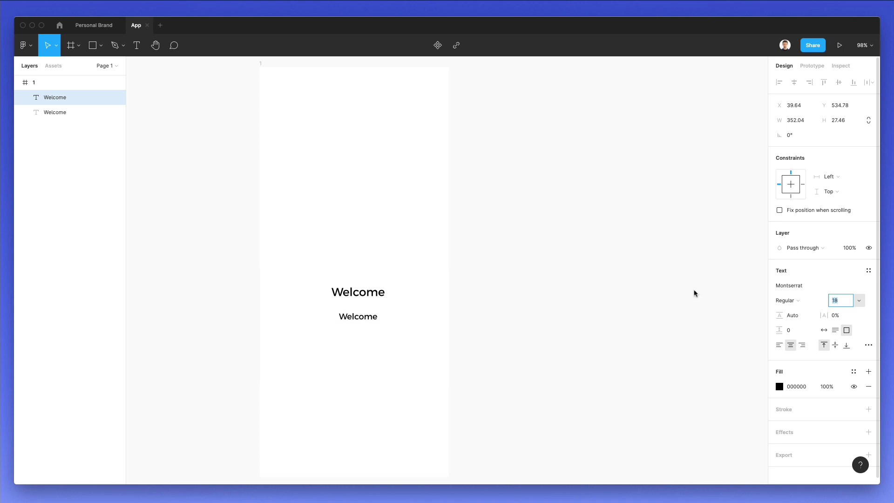
- Replace the lower text copy with "You are about to enter a brand new experience"
{"action": "double_click", "coordinate": [376, 315]}
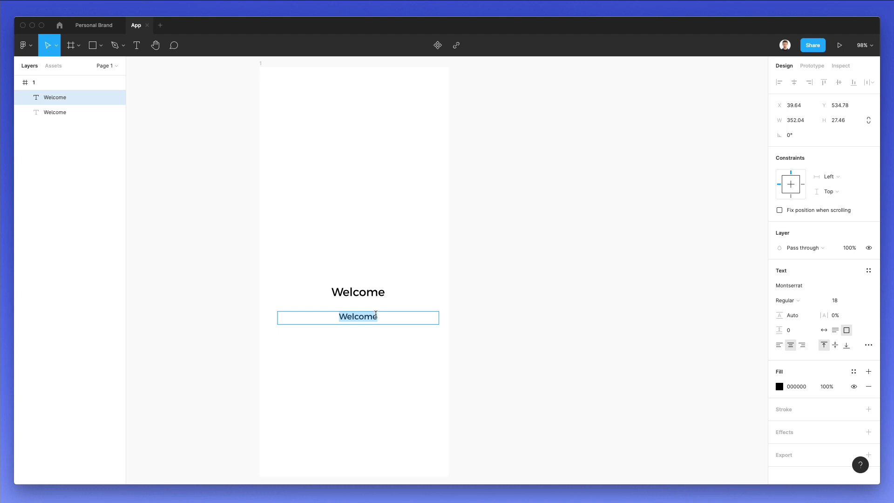
{"action": "type", "text": "Y"}
{"action": "key", "text": "BackSpace"}
{"action": "type", "text": "You are about to e"}
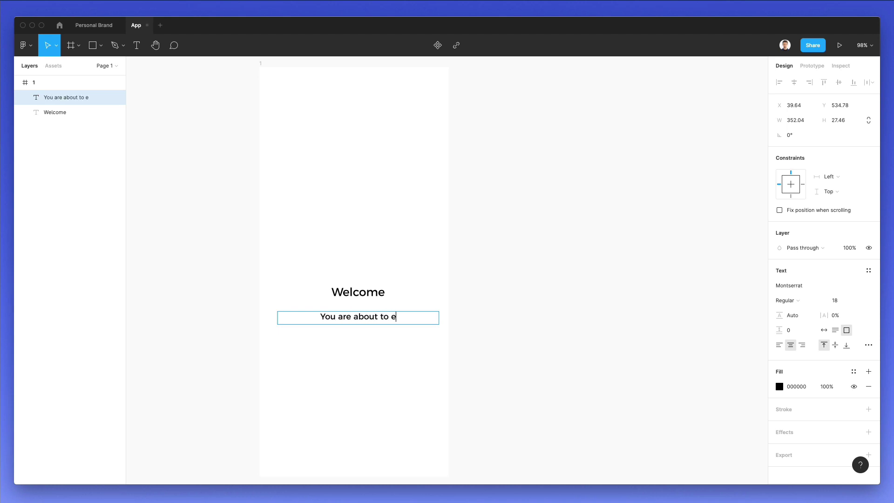
{"action": "type", "text": "nter a brand n"}
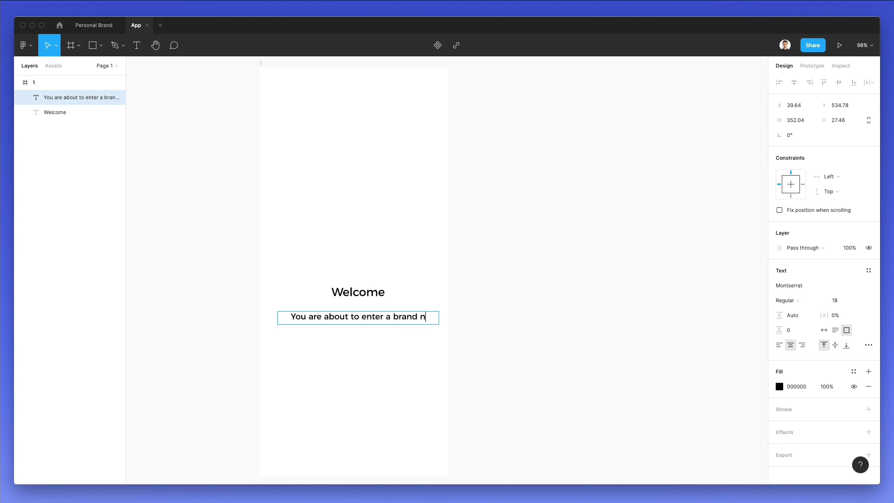
{"action": "type", "text": "ew experience"}
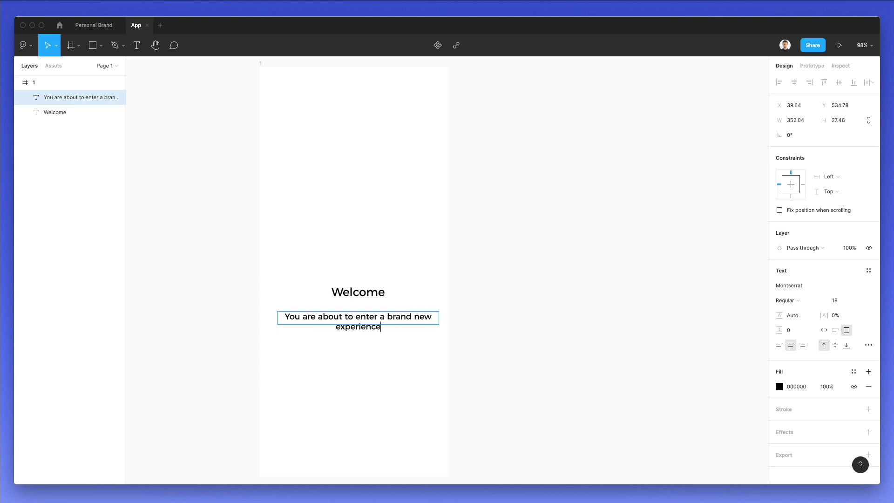
{"action": "key", "text": "Escape"}
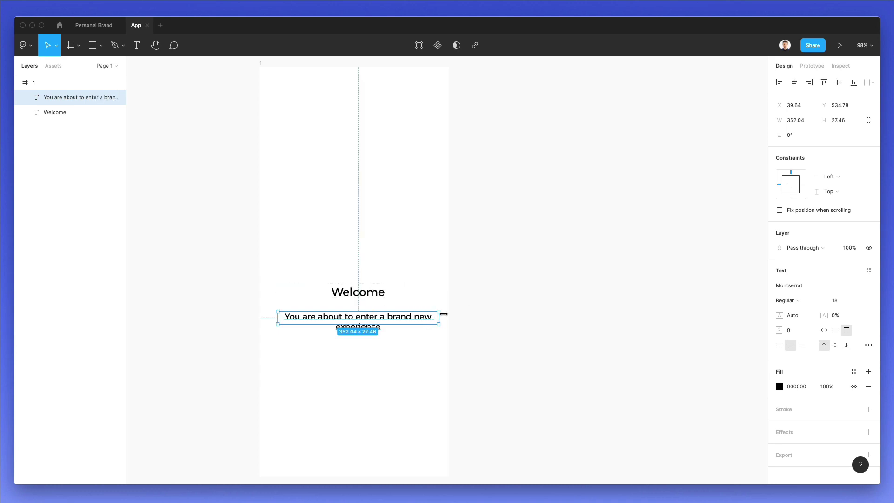
- Narrow the subtitle's text box symmetrically to about 295 px and set its font size to 15
{"action": "left_click_drag", "start_coordinate": [448, 316], "coordinate": [435, 315]}
{"action": "left_click", "coordinate": [834, 300]}
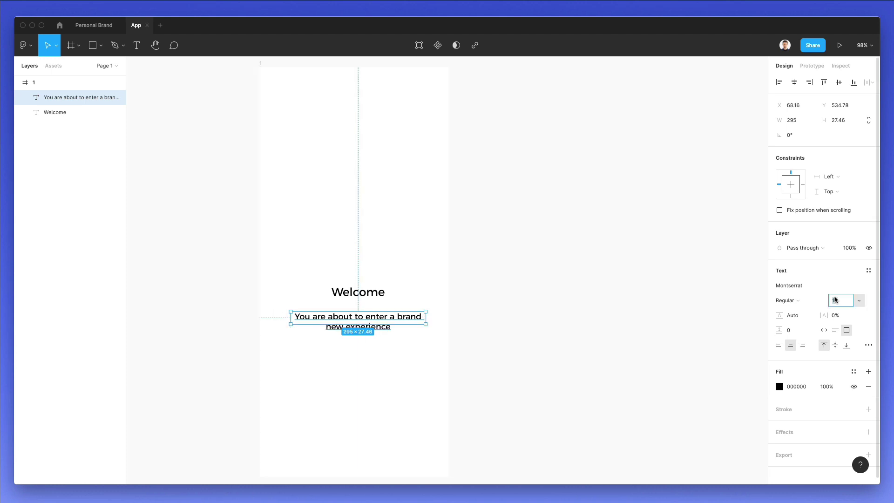
{"action": "type", "text": "14"}
{"action": "key", "text": "Return"}
{"action": "key", "text": "Up"}
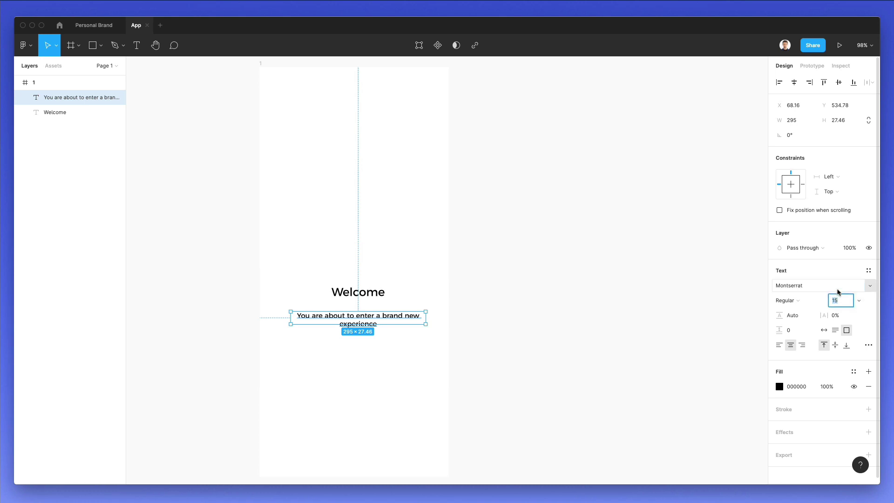
- Set the subtitle's line height to 189.6%
{"action": "left_click", "coordinate": [797, 317]}
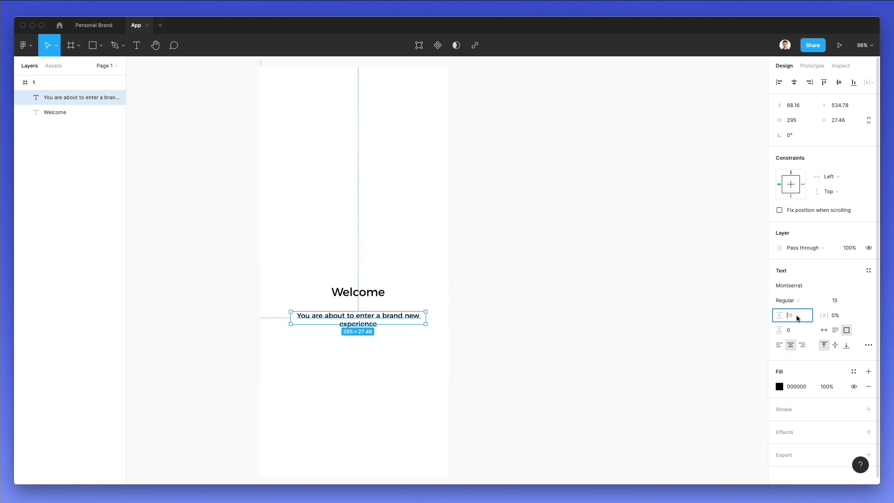
{"action": "type", "text": "188.6%"}
{"action": "key", "text": "Return"}
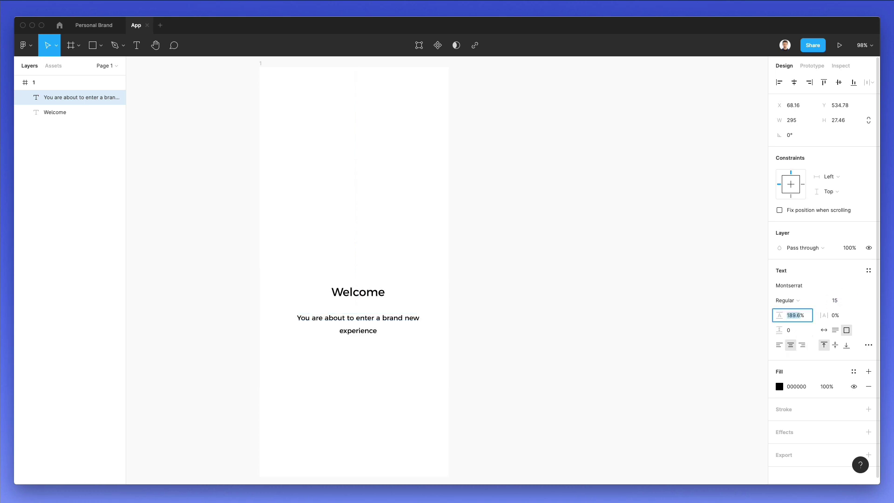
- Change the subtitle's fill colour to the bluish dark grey 595D68
{"action": "left_click", "coordinate": [779, 386]}
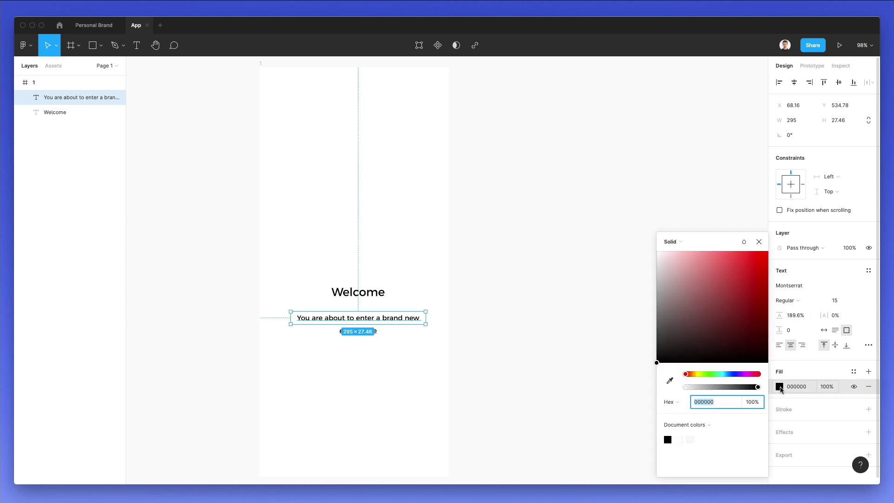
{"action": "left_click", "coordinate": [662, 326]}
{"action": "left_click_drag", "start_coordinate": [656, 329], "coordinate": [673, 321]}
{"action": "left_click", "coordinate": [730, 374]}
- Increase the subtitle's font size by 1 and deselect the text
{"action": "left_click", "coordinate": [840, 301]}
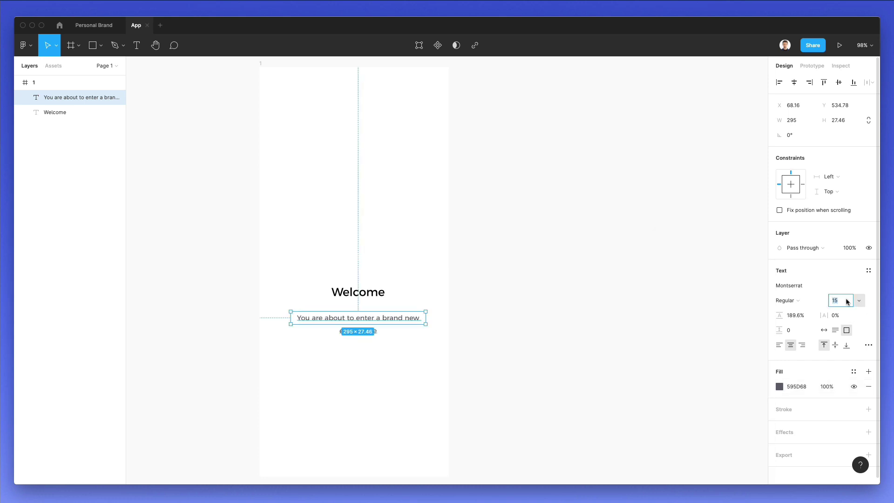
{"action": "key", "text": "Up"}
{"action": "key", "text": "Return"}
{"action": "left_click", "coordinate": [491, 309]}
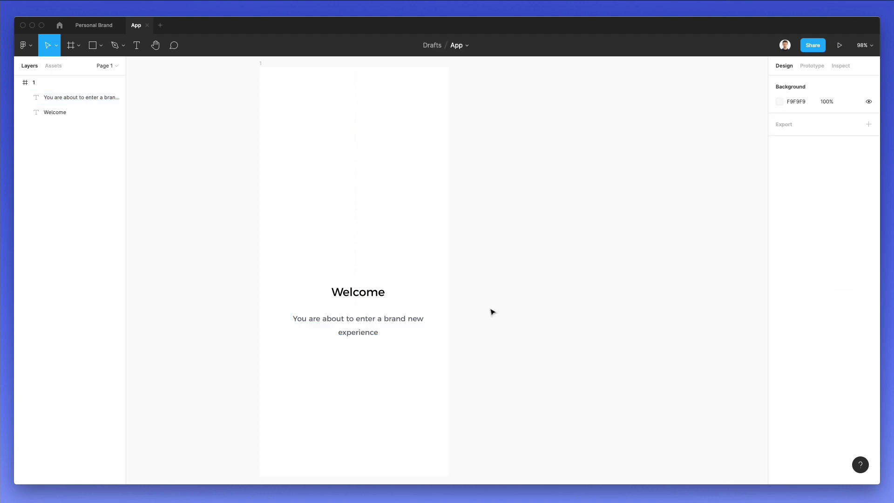
- Nudge the subtitle up by 10 px, closer to the Welcome heading
{"action": "left_click", "coordinate": [356, 319]}
{"action": "key", "text": "shift+Up"}
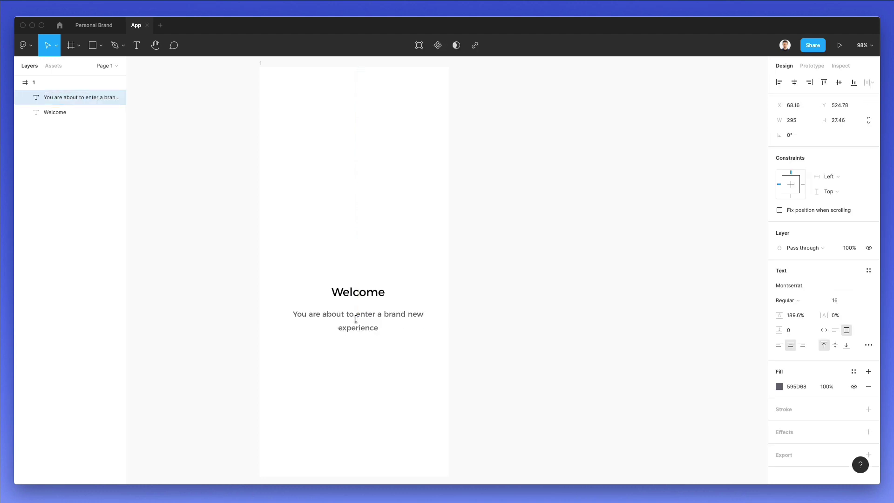
{"action": "left_click", "coordinate": [437, 284]}
- Place a copy of the subtitle below the original and change it to "Swipe" in a box about 49 px wide
{"action": "left_click_drag", "start_coordinate": [369, 313], "coordinate": [361, 353], "text": "alt"}
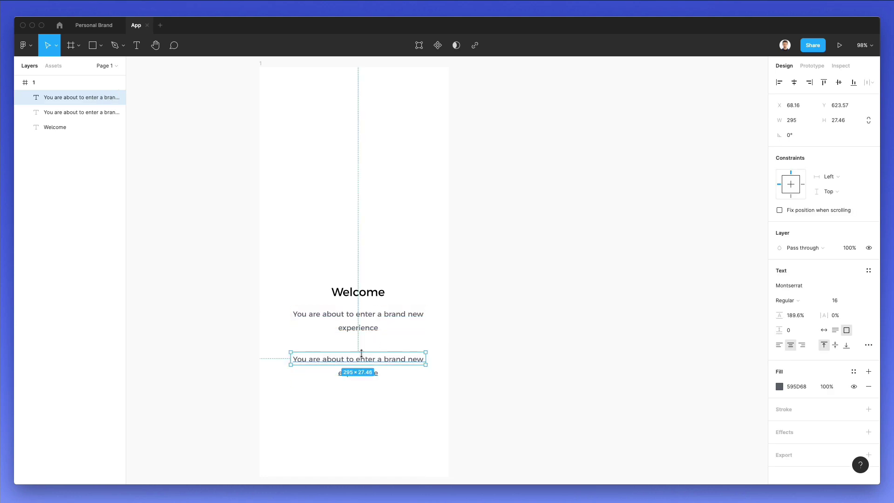
{"action": "double_click", "coordinate": [361, 354]}
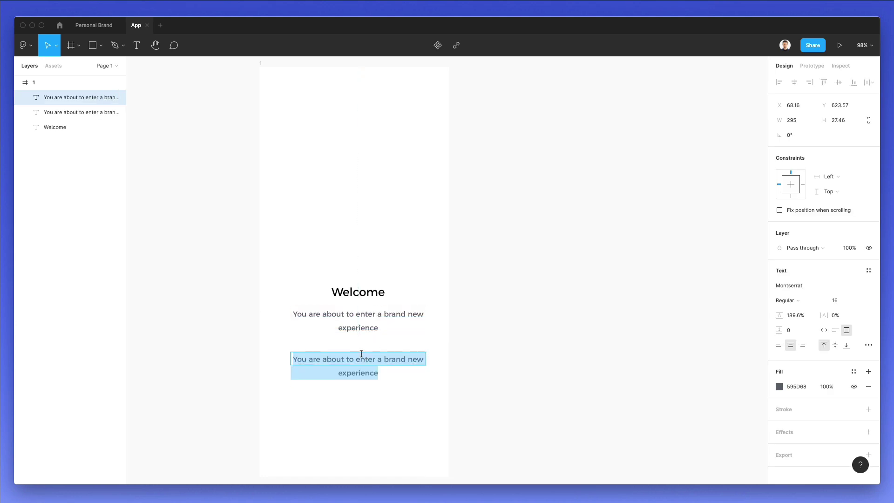
{"action": "type", "text": "Swipe"}
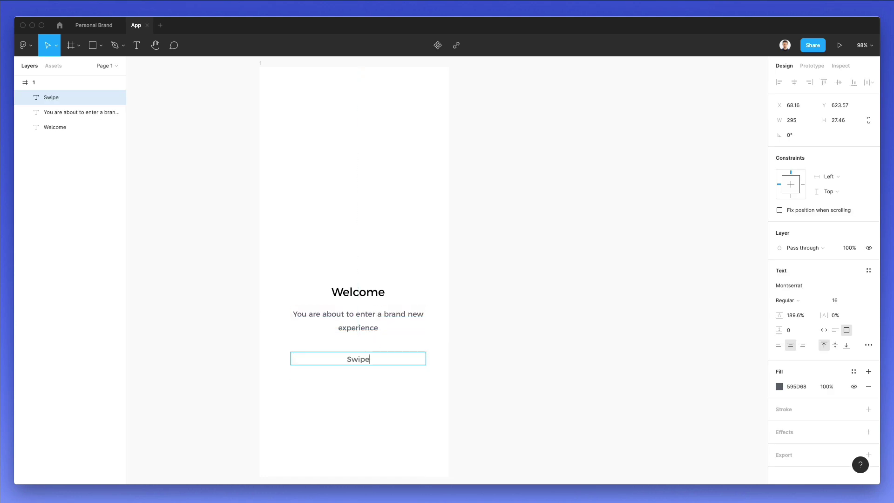
{"action": "key", "text": "Escape"}
{"action": "double_click", "coordinate": [428, 355]}
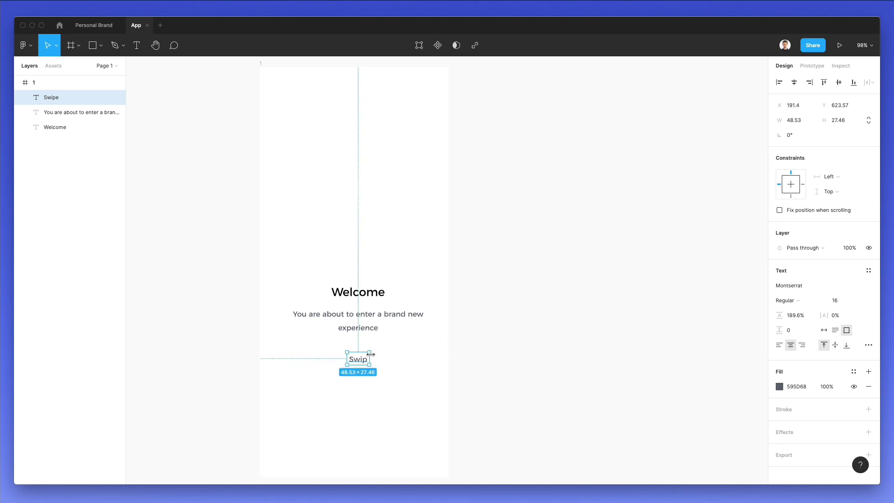
{"action": "left_click", "coordinate": [386, 370]}
{"action": "left_click", "coordinate": [359, 359]}
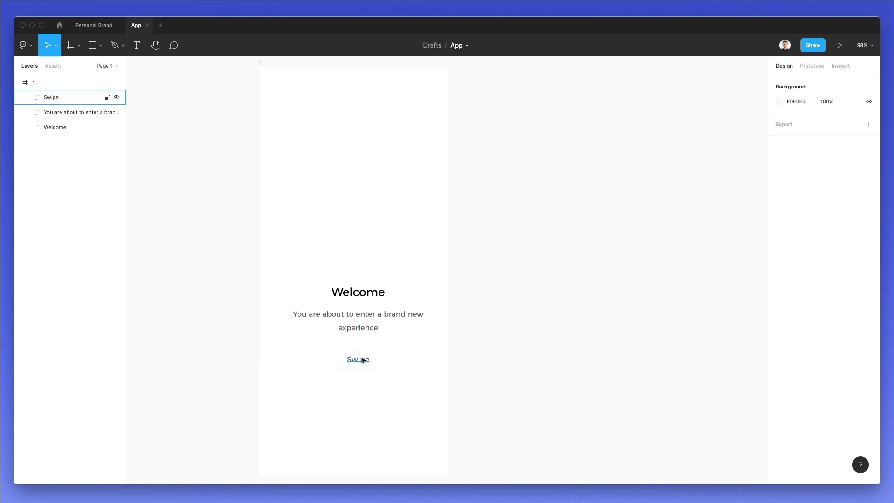
- Replace the "Swipe" text with "Continue" and make its text box auto width
{"action": "double_click", "coordinate": [361, 357]}
{"action": "type", "text": "Continue"}
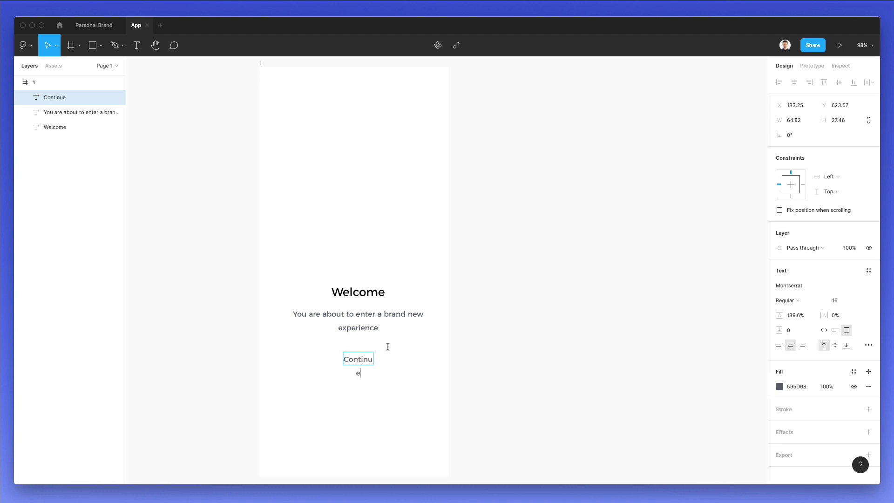
{"action": "left_click", "coordinate": [405, 351]}
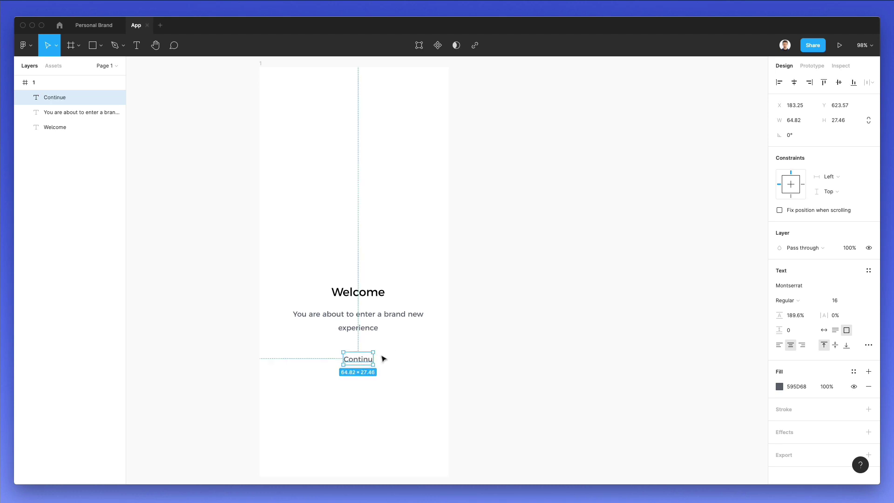
{"action": "left_click_drag", "start_coordinate": [374, 357], "coordinate": [383, 356]}
{"action": "left_click", "coordinate": [405, 353]}
{"action": "scroll", "coordinate": [359, 359], "scroll_direction": "up", "scroll_amount": 3}
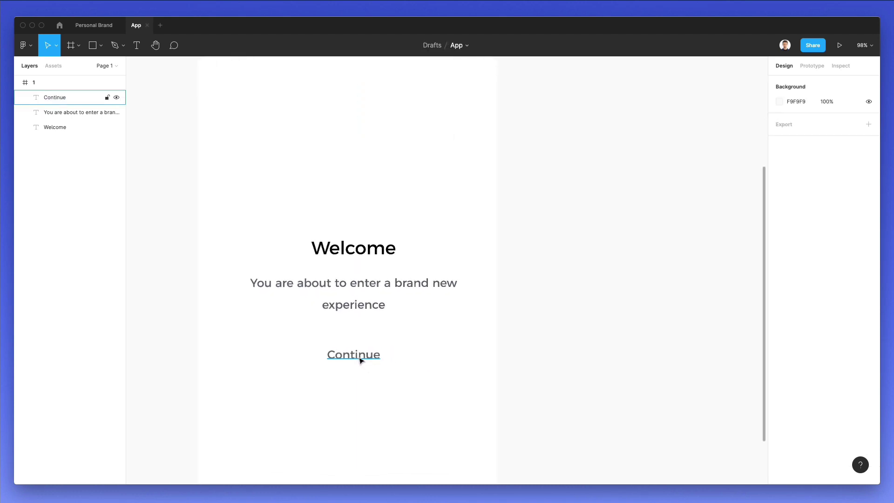
{"action": "left_click", "coordinate": [359, 356]}
{"action": "left_click", "coordinate": [825, 330]}
- Draw a rectangle about 361 × 60 px around the Continue text and send it to the back
{"action": "key", "text": "r"}
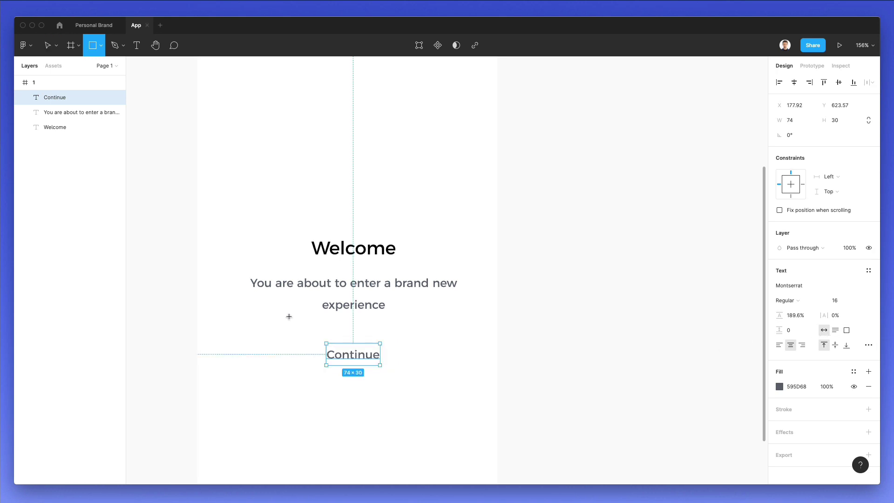
{"action": "left_click_drag", "start_coordinate": [219, 333], "coordinate": [481, 377]}
{"action": "key", "text": "super+alt+bracketleft"}
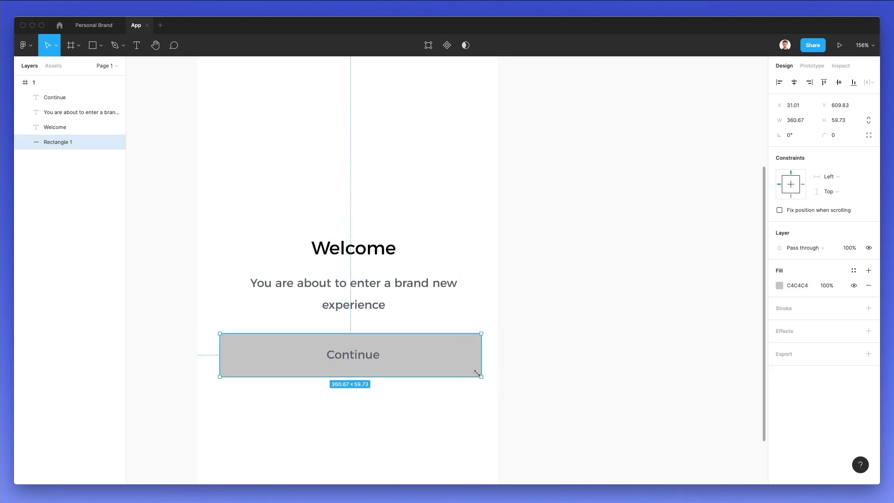
- Centre the Continue text and the rectangle on each other in both directions and move them down, away from the subtitle
{"action": "left_click", "coordinate": [368, 362], "text": "shift"}
{"action": "left_click", "coordinate": [793, 82]}
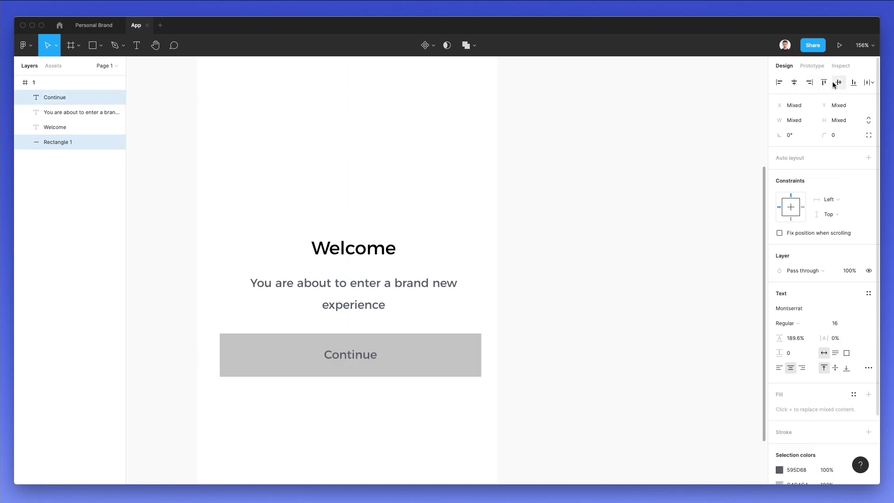
{"action": "left_click", "coordinate": [837, 83]}
{"action": "left_click_drag", "start_coordinate": [421, 365], "coordinate": [415, 393]}
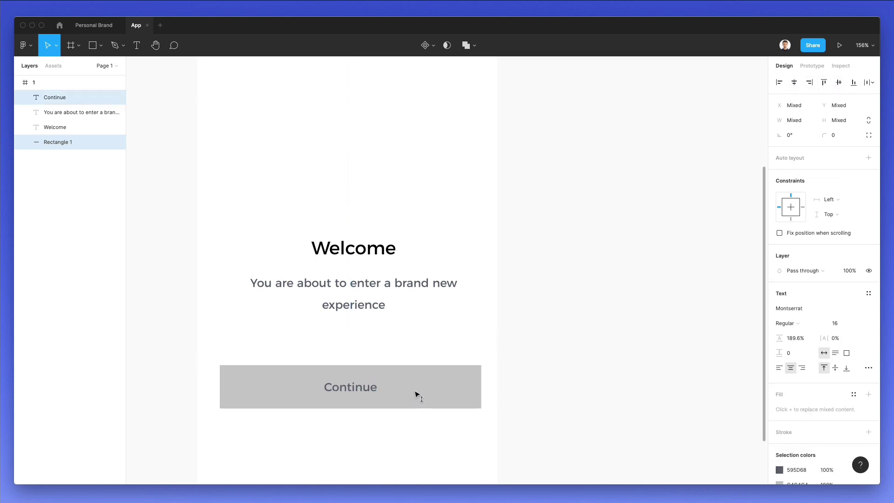
{"action": "left_click", "coordinate": [533, 340]}
- Set the button rectangle's fill colour to blue 0047FF
{"action": "left_click", "coordinate": [465, 378]}
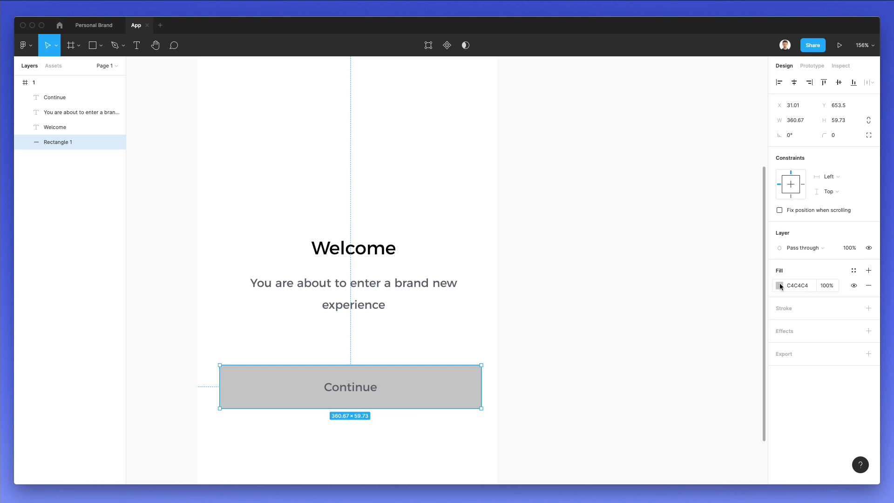
{"action": "left_click", "coordinate": [783, 284]}
{"action": "type", "text": "0047FF"}
{"action": "key", "text": "Return"}
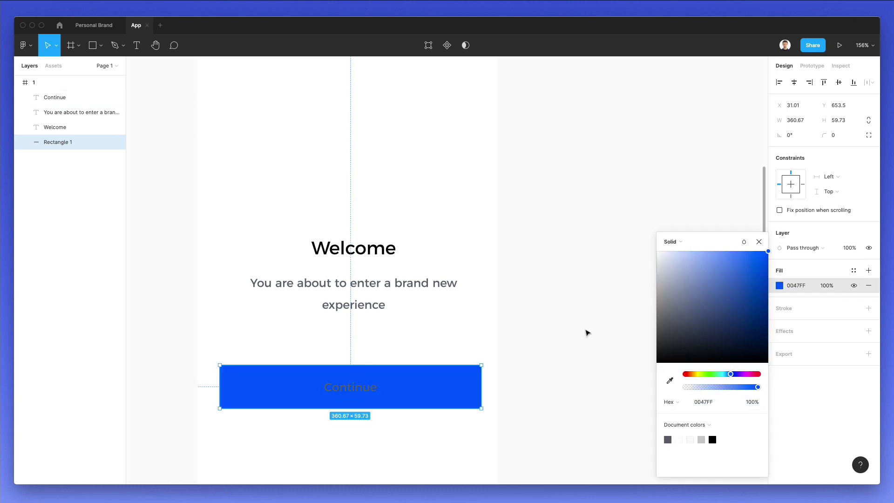
- Round the button rectangle's corners with a radius of 8
{"action": "left_click", "coordinate": [834, 135]}
{"action": "type", "text": "4"}
{"action": "key", "text": "Return"}
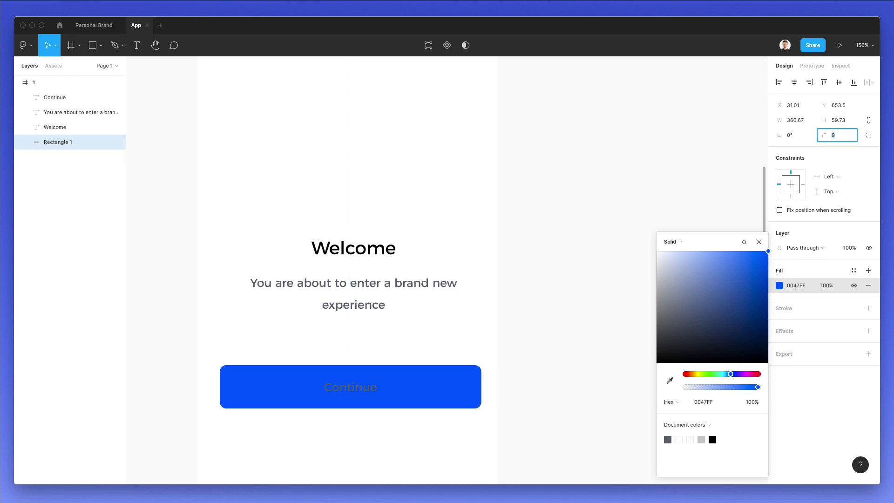
{"action": "key", "text": "Down"}
{"action": "scroll", "coordinate": [718, 189], "scroll_direction": "down", "scroll_amount": 1}
{"action": "left_click", "coordinate": [718, 190]}
- Recolour the Continue text to white FFFFFF by sampling the frame's background
{"action": "left_click", "coordinate": [356, 370]}
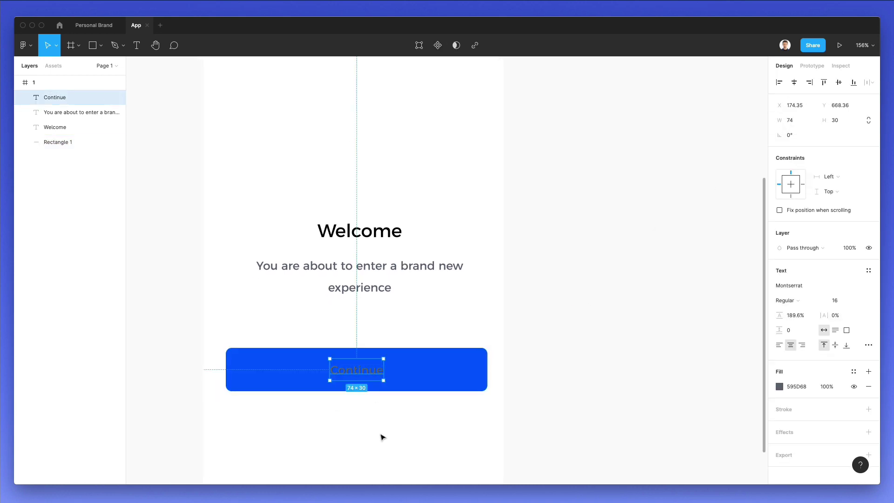
{"action": "key", "text": "i"}
{"action": "left_click", "coordinate": [358, 417]}
{"action": "scroll", "coordinate": [355, 420], "scroll_direction": "left", "scroll_amount": 2}
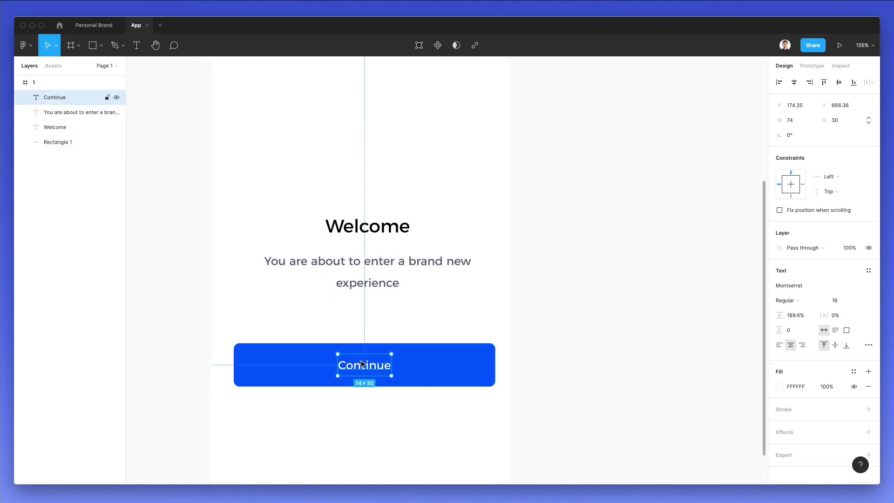
{"action": "left_click", "coordinate": [518, 359]}
{"action": "scroll", "coordinate": [519, 359], "scroll_direction": "down", "scroll_amount": 4}
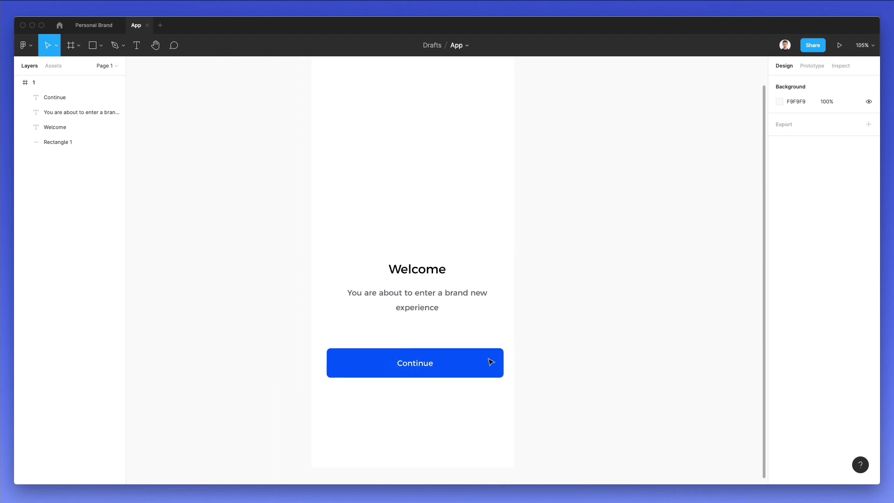
- Place a copy of the button rectangle below the button and resize it to 20 × 20 px
{"action": "left_click_drag", "start_coordinate": [481, 361], "coordinate": [474, 400]}
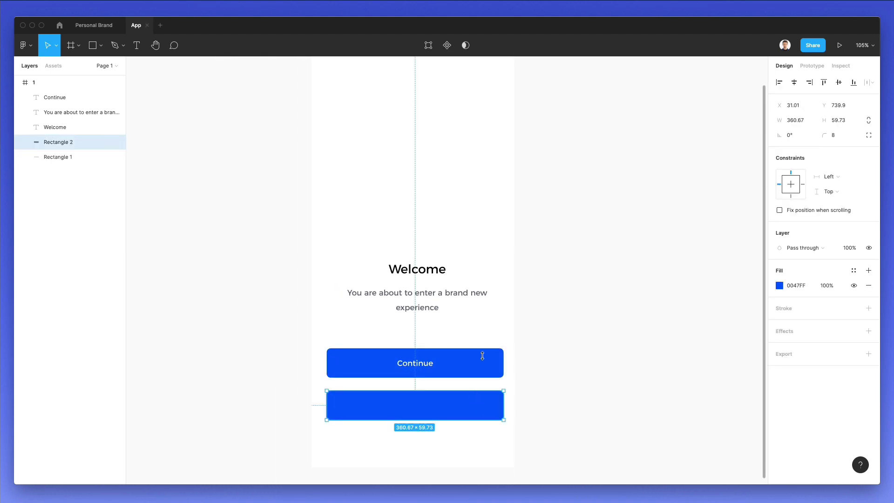
{"action": "left_click", "coordinate": [798, 124]}
{"action": "type", "text": "20"}
{"action": "key", "text": "Return"}
{"action": "left_click", "coordinate": [833, 120]}
{"action": "type", "text": "20"}
{"action": "key", "text": "Return"}
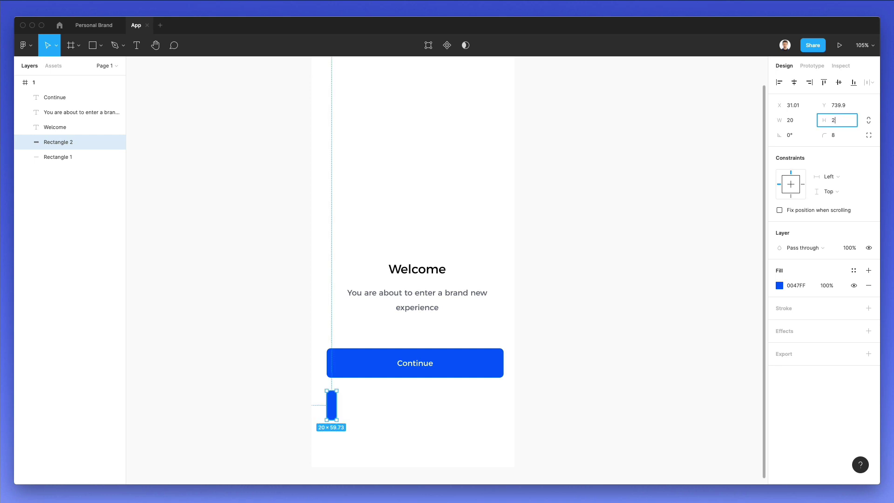
- Set the small square's corner radius to 94 to turn it into a dot
{"action": "left_click", "coordinate": [834, 135]}
{"action": "type", "text": "94"}
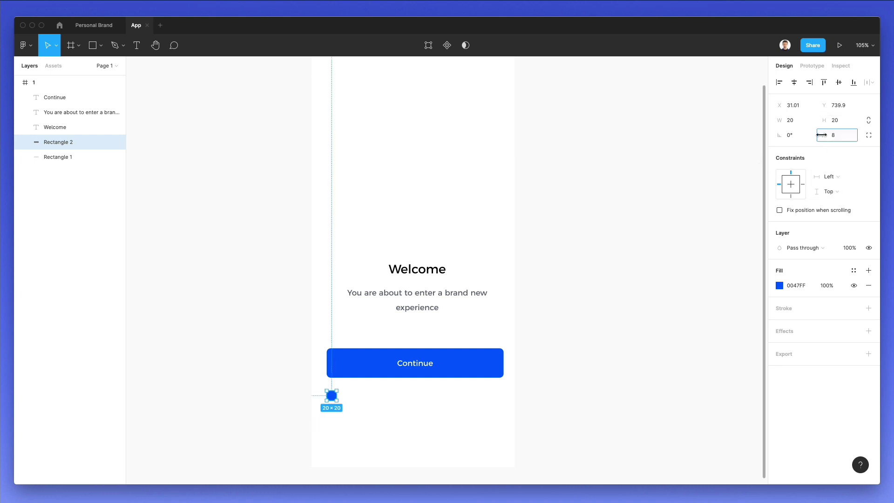
{"action": "key", "text": "Return"}
- Shrink the dot to about 7.5 px and duplicate it into a row of four dots spaced 16 px apart
{"action": "scroll", "coordinate": [315, 395], "scroll_direction": "up", "scroll_amount": 10}
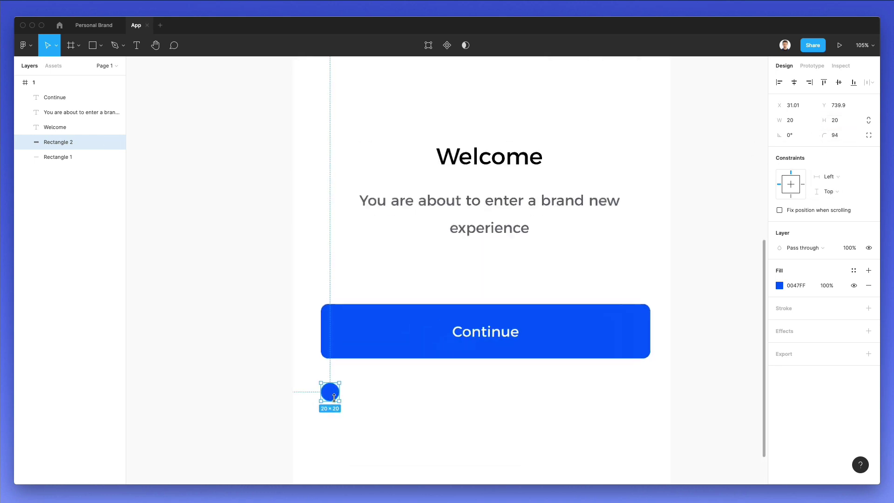
{"action": "left_click_drag", "start_coordinate": [345, 363], "coordinate": [345, 393]}
{"action": "scroll", "coordinate": [320, 391], "scroll_direction": "down", "scroll_amount": 5}
{"action": "key", "text": "super+d"}
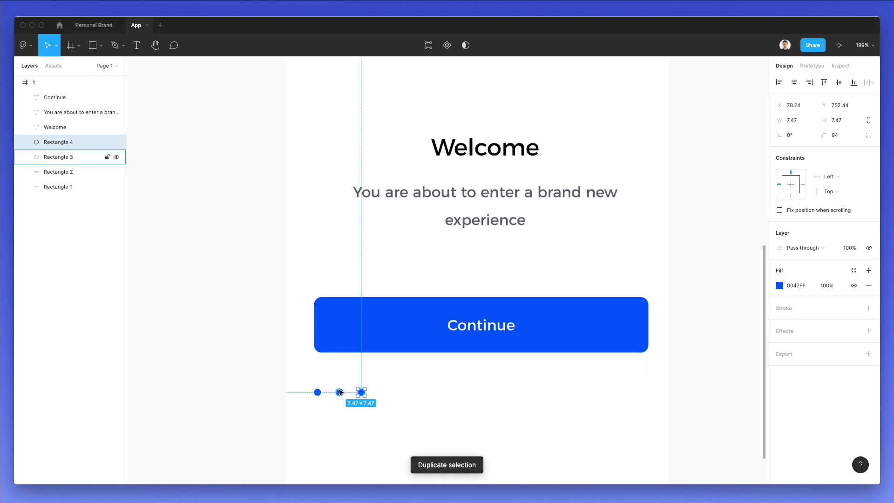
{"action": "key", "text": "super+d"}
- Change the fill of the last three dots to the light grey DCE1EE
{"action": "left_click_drag", "start_coordinate": [412, 380], "coordinate": [331, 406]}
{"action": "left_click", "coordinate": [779, 323]}
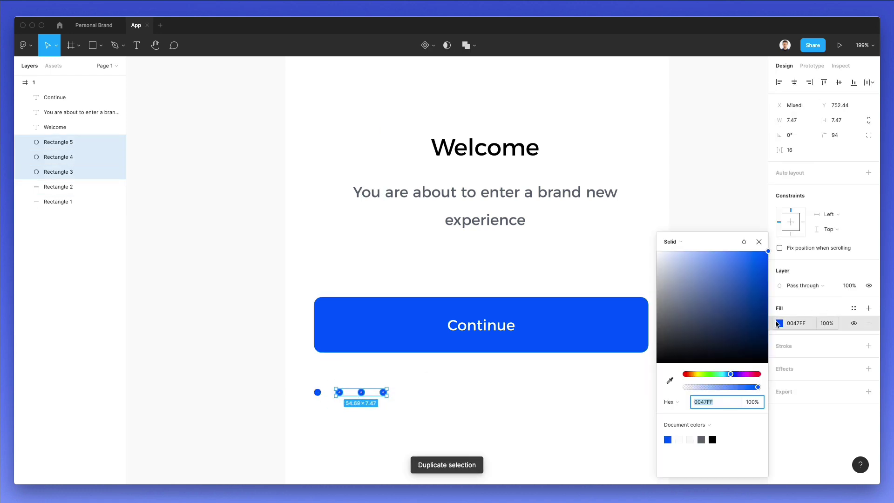
{"action": "left_click", "coordinate": [660, 255]}
{"action": "left_click_drag", "start_coordinate": [661, 257], "coordinate": [662, 260]}
{"action": "left_click", "coordinate": [471, 378]}
- Group the four pagination dots and centre the group horizontally in the frame
{"action": "left_click_drag", "start_coordinate": [473, 379], "coordinate": [252, 407]}
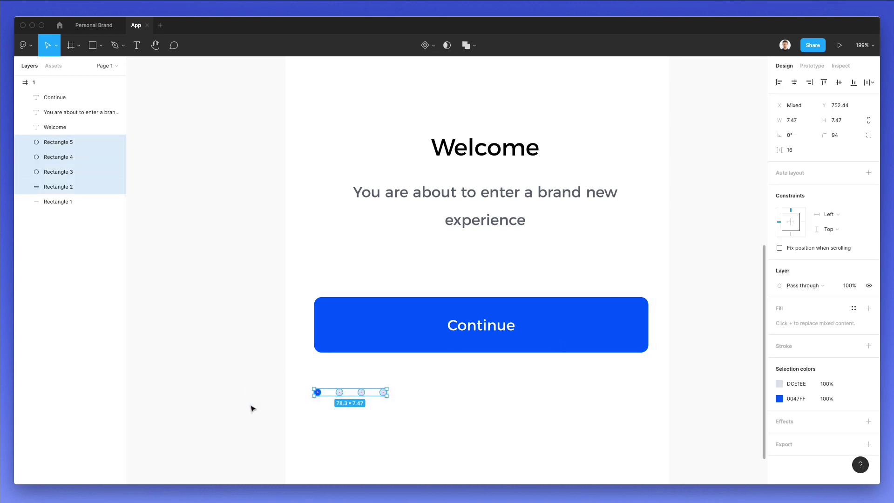
{"action": "key", "text": "super+g"}
{"action": "left_click", "coordinate": [793, 82]}
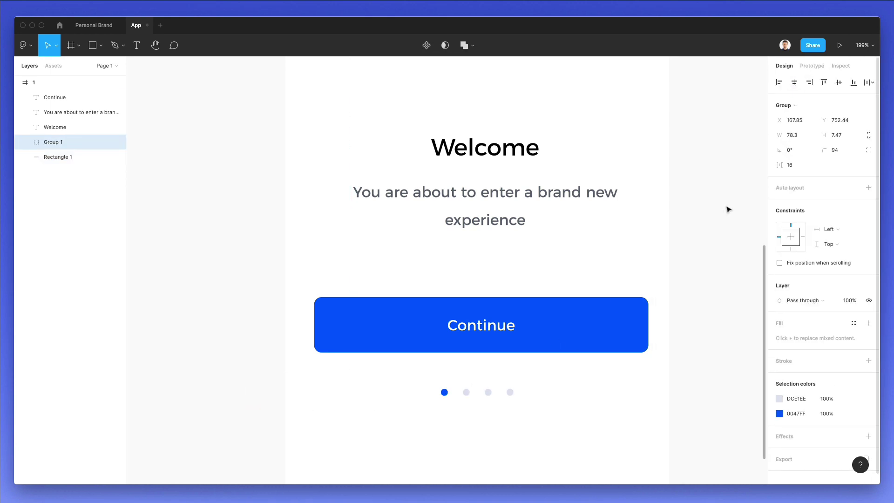
{"action": "scroll", "coordinate": [724, 210], "scroll_direction": "down", "scroll_amount": 5}
{"action": "scroll", "coordinate": [713, 222], "scroll_direction": "right", "scroll_amount": 5}
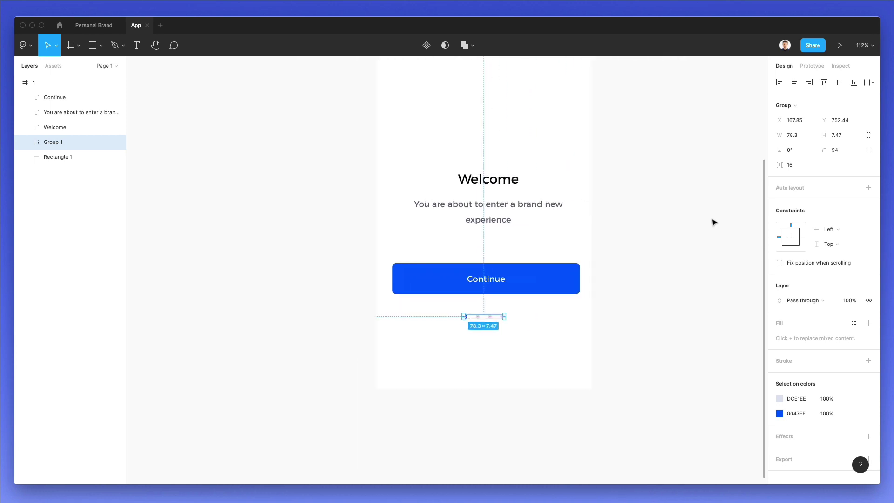
- Set the button rectangle's height to 56 px and nudge it down 3 px to recentre it around the Continue text
{"action": "left_click", "coordinate": [486, 265]}
{"action": "left_click", "coordinate": [842, 121]}
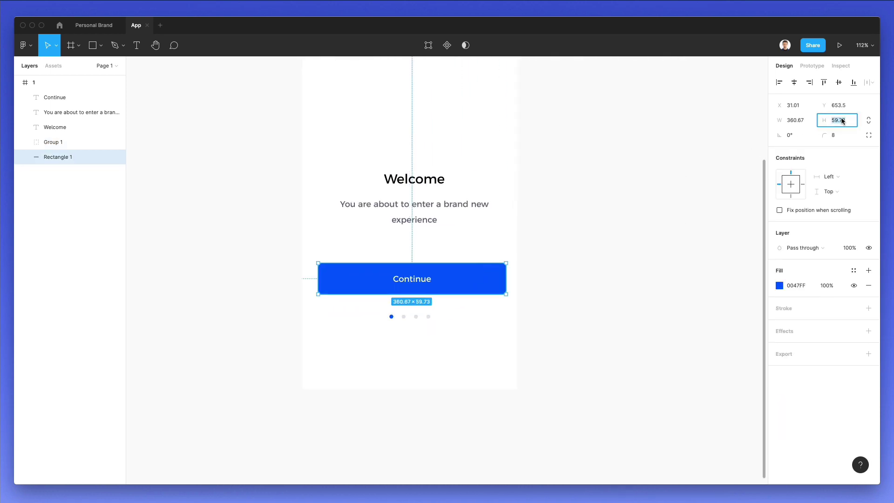
{"action": "key", "text": "Right"}
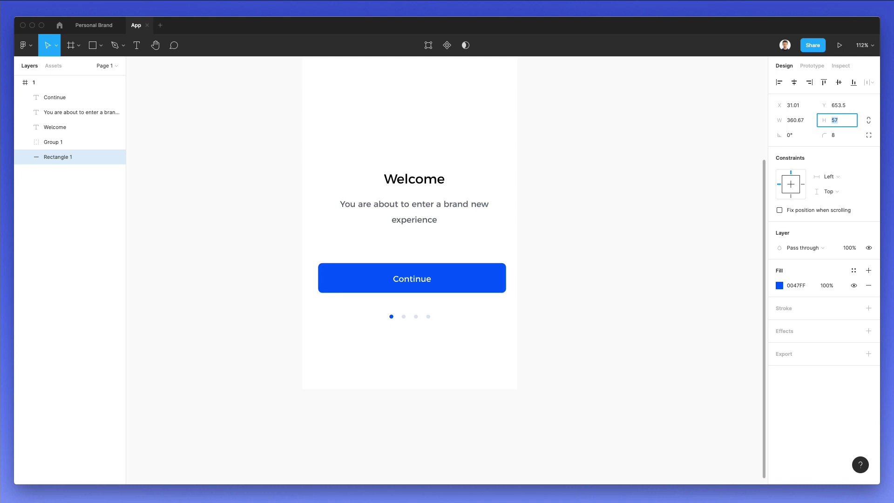
{"action": "key", "text": "BackSpace"}
{"action": "type", "text": "6"}
{"action": "key", "text": "Return"}
{"action": "key", "text": "Down"}
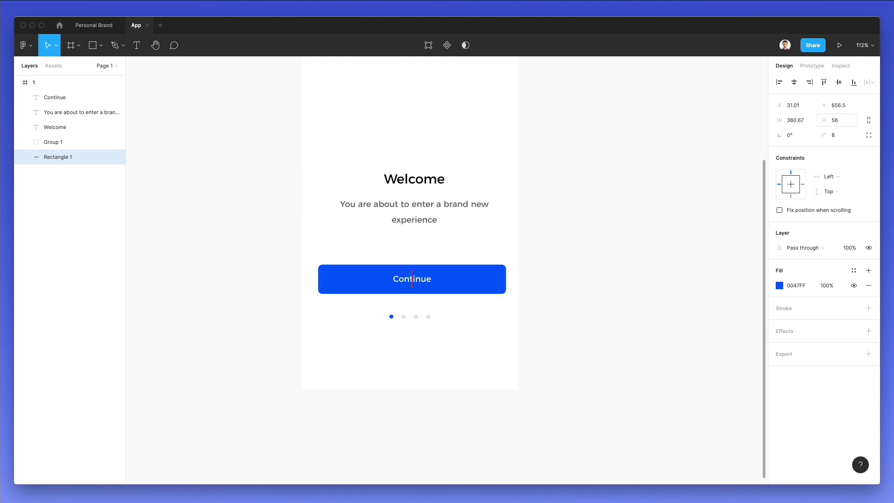
- Group the button rectangle with its Continue text and centre the group horizontally in the frame
{"action": "left_click", "coordinate": [392, 316]}
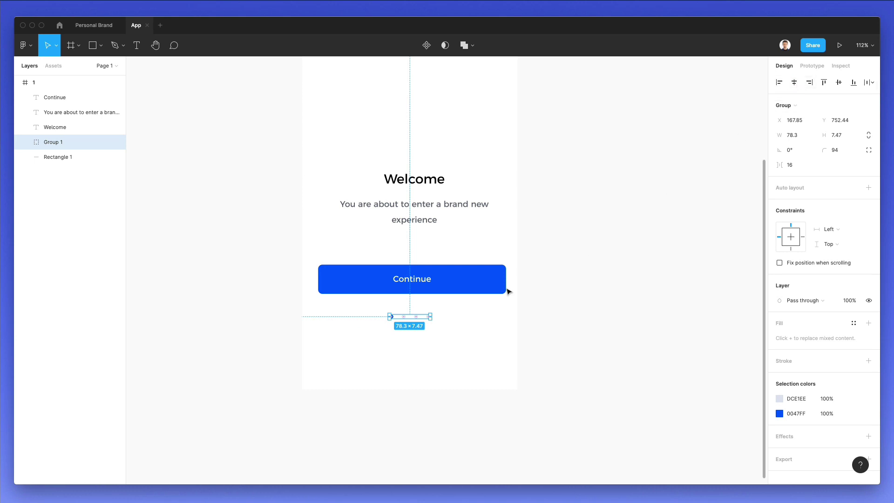
{"action": "left_click_drag", "start_coordinate": [548, 247], "coordinate": [346, 307]}
{"action": "key", "text": "super+g"}
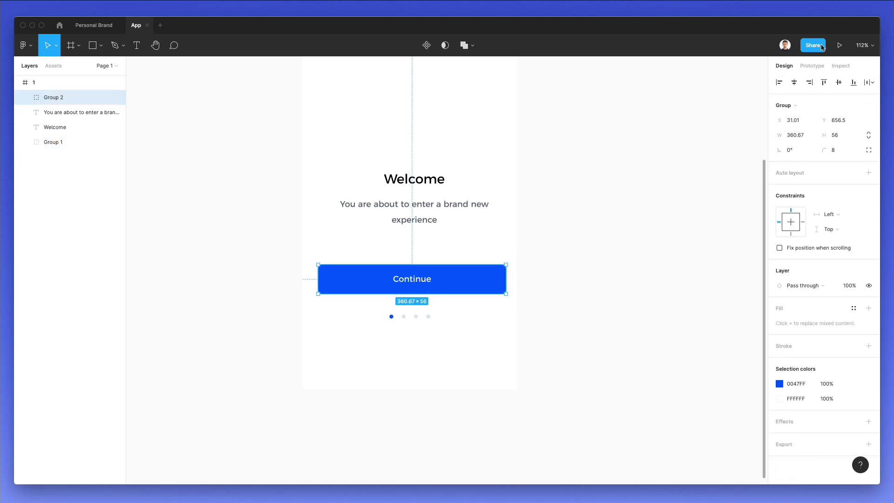
{"action": "left_click", "coordinate": [794, 83]}
- Group the Welcome heading with the subtitle and centre the group horizontally in the frame
{"action": "left_click_drag", "start_coordinate": [534, 182], "coordinate": [345, 230]}
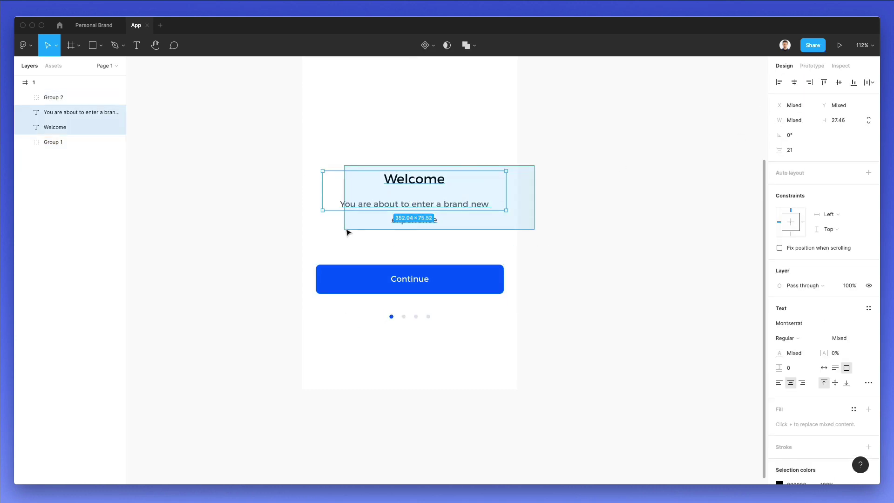
{"action": "key", "text": "super+g"}
{"action": "left_click", "coordinate": [793, 83]}
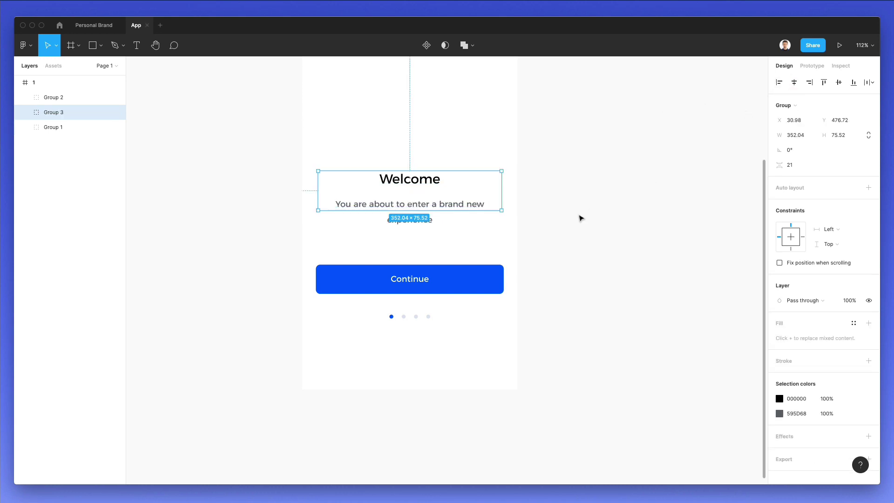
- Extend the subtitle's text box downward to about 57 px high so it encloses both lines of text
{"action": "left_click", "coordinate": [580, 216]}
{"action": "scroll", "coordinate": [535, 205], "scroll_direction": "down", "scroll_amount": 2}
{"action": "left_click", "coordinate": [468, 188]}
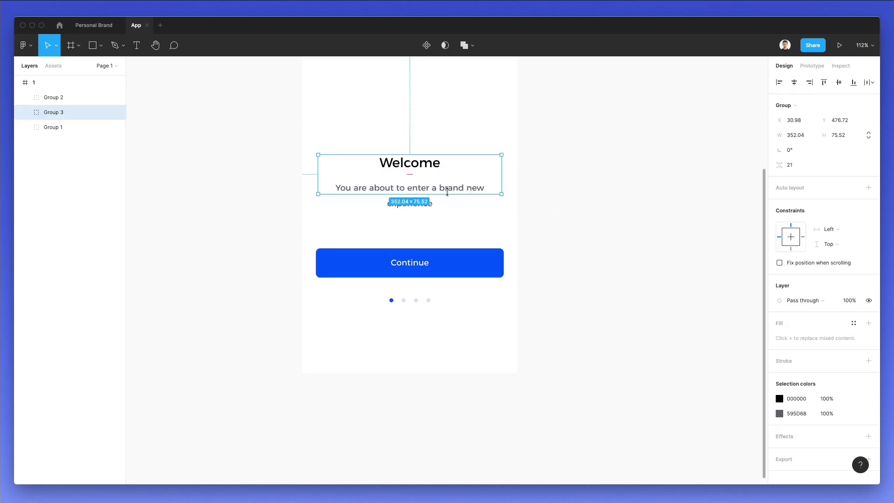
{"action": "double_click", "coordinate": [447, 191]}
{"action": "left_click_drag", "start_coordinate": [429, 194], "coordinate": [429, 212]}
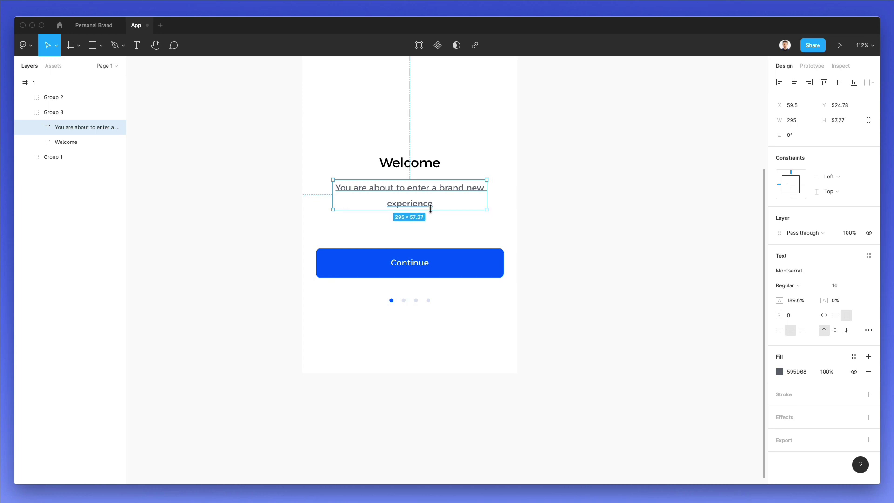
{"action": "left_click", "coordinate": [547, 229]}
- Move the pagination dots group straight down to about Y 823 and the Continue button group down to about Y 717
{"action": "scroll", "coordinate": [549, 228], "scroll_direction": "up", "scroll_amount": 1}
{"action": "scroll", "coordinate": [563, 225], "scroll_direction": "up", "scroll_amount": 1}
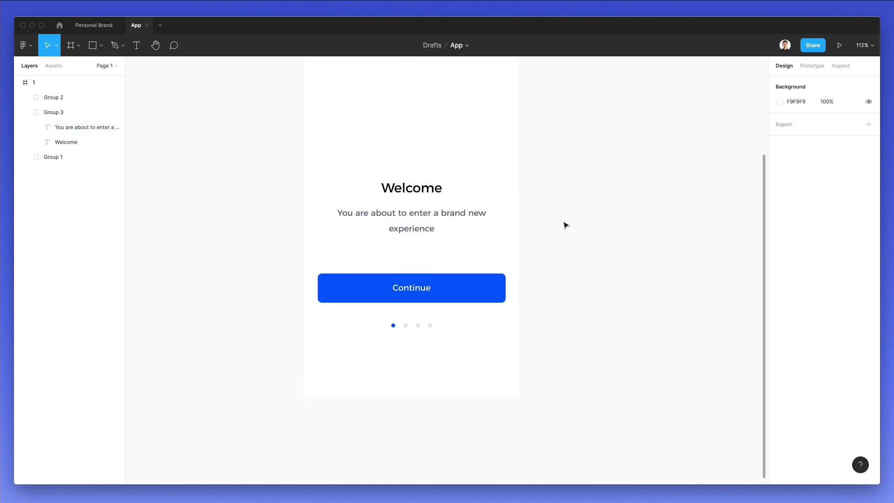
{"action": "scroll", "coordinate": [564, 225], "scroll_direction": "down", "scroll_amount": 3}
{"action": "scroll", "coordinate": [565, 226], "scroll_direction": "up", "scroll_amount": 2}
{"action": "scroll", "coordinate": [564, 226], "scroll_direction": "right", "scroll_amount": 1}
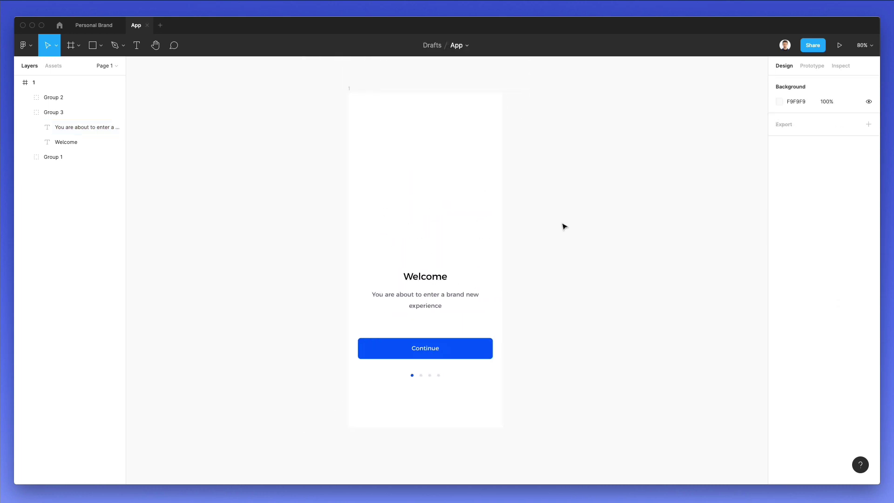
{"action": "left_click_drag", "start_coordinate": [432, 374], "coordinate": [436, 403]}
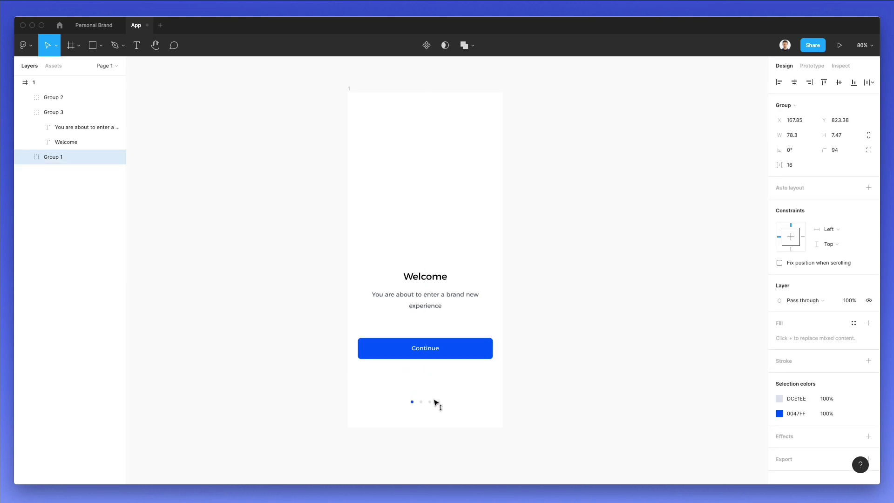
{"action": "left_click_drag", "start_coordinate": [448, 344], "coordinate": [450, 367]}
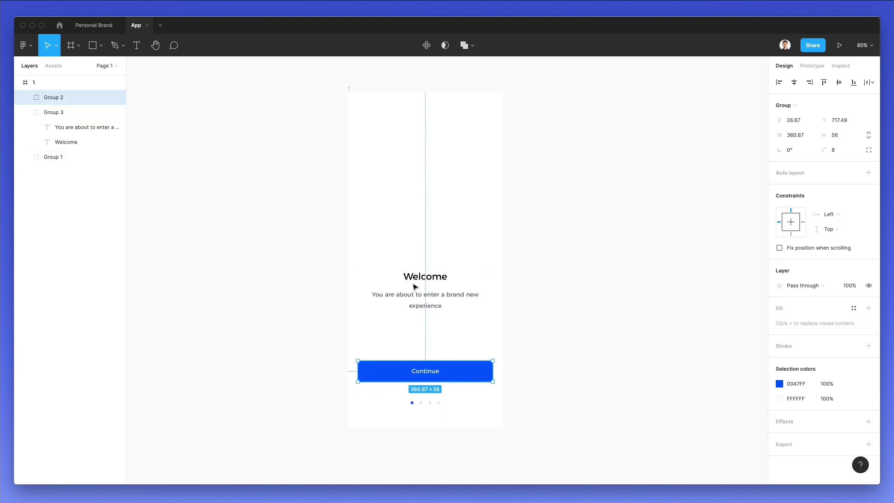
- Move the group with the Welcome heading and subtitle straight down to about Y 504 and deselect it
{"action": "left_click_drag", "start_coordinate": [415, 286], "coordinate": [434, 288]}
{"action": "left_click", "coordinate": [439, 253]}
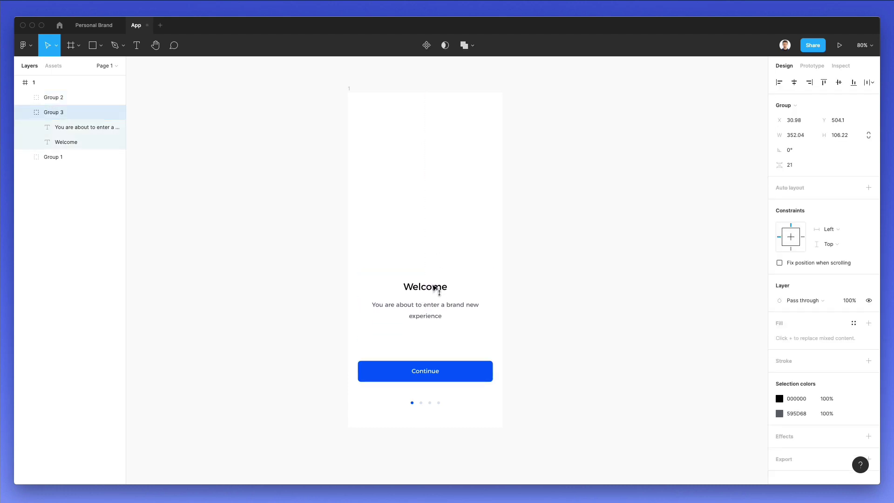
{"action": "left_click", "coordinate": [484, 219]}
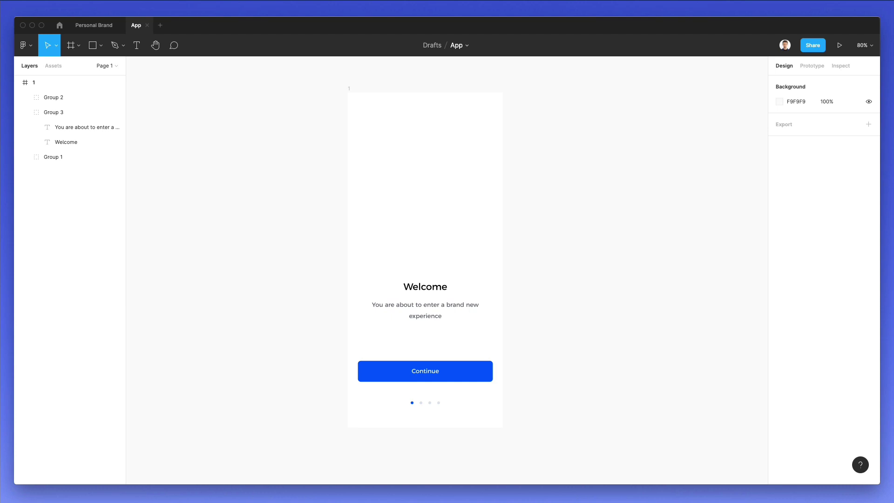
- Switch to the browser showing unDraw, enlarge its window to nearly fill the screen and open the illustrations gallery
{"action": "key", "text": "super+Tab"}
{"action": "left_click_drag", "start_coordinate": [393, 110], "coordinate": [396, 70]}
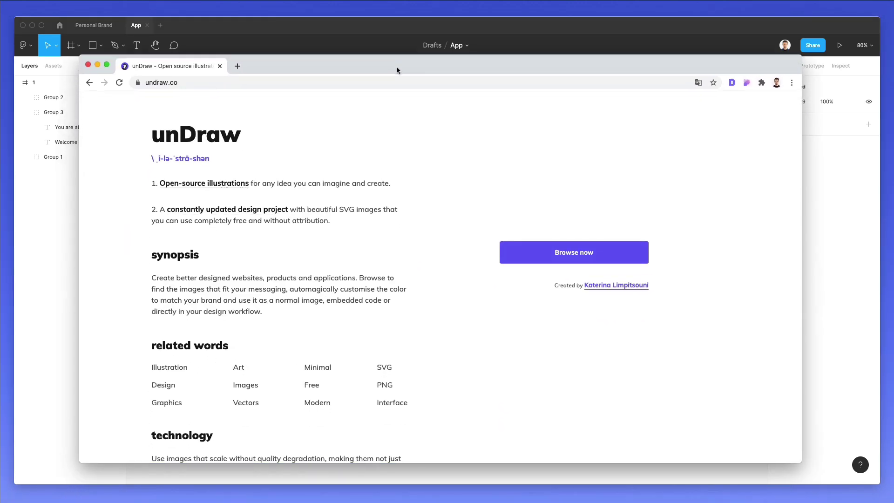
{"action": "double_click", "coordinate": [409, 58]}
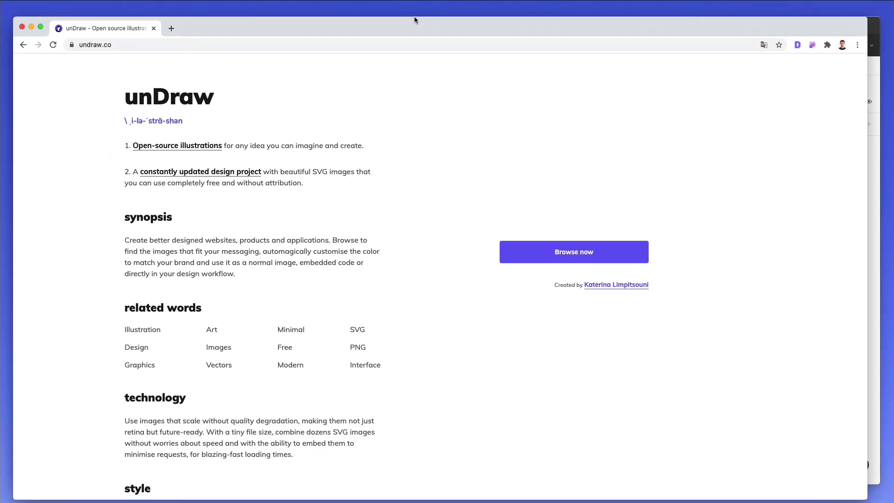
{"action": "left_click_drag", "start_coordinate": [419, 22], "coordinate": [423, 21]}
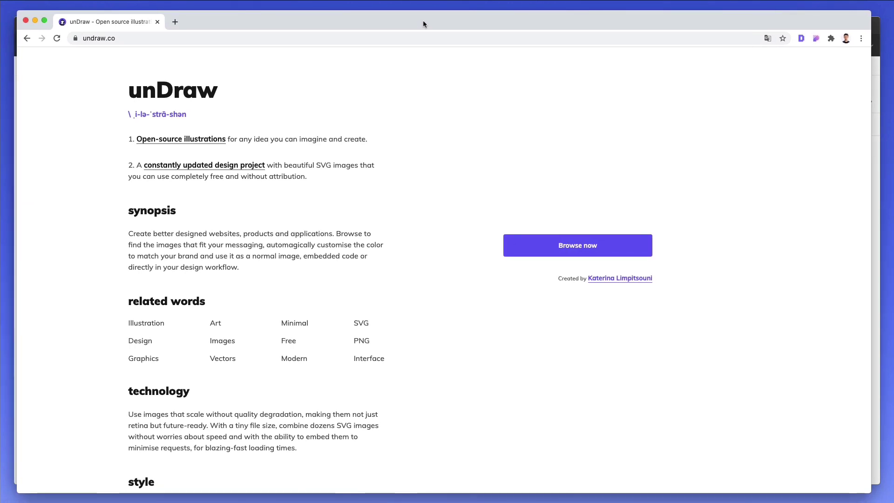
{"action": "left_click", "coordinate": [554, 243]}
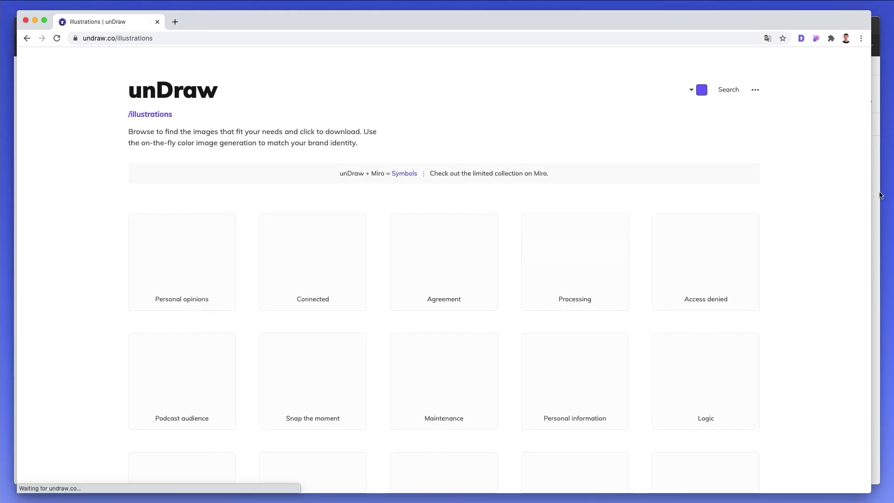
{"action": "left_click_drag", "start_coordinate": [872, 197], "coordinate": [886, 197]}
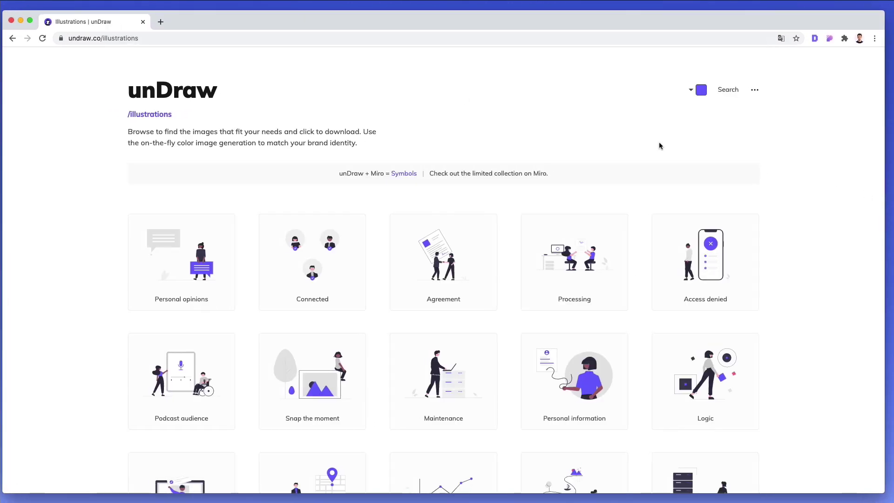
- Copy the Continue button rectangle's fill colour from Figma and set #0047FF as the illustration colour on unDraw
{"action": "left_click_drag", "start_coordinate": [680, 22], "coordinate": [820, 22]}
{"action": "left_click", "coordinate": [83, 224]}
{"action": "double_click", "coordinate": [376, 362]}
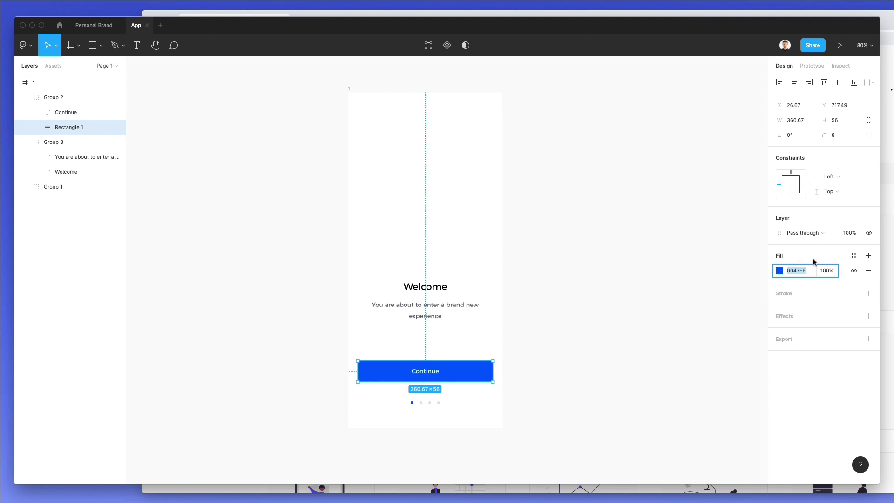
{"action": "key", "text": "super+Tab"}
{"action": "left_click_drag", "start_coordinate": [820, 25], "coordinate": [695, 20]}
{"action": "left_click", "coordinate": [713, 85]}
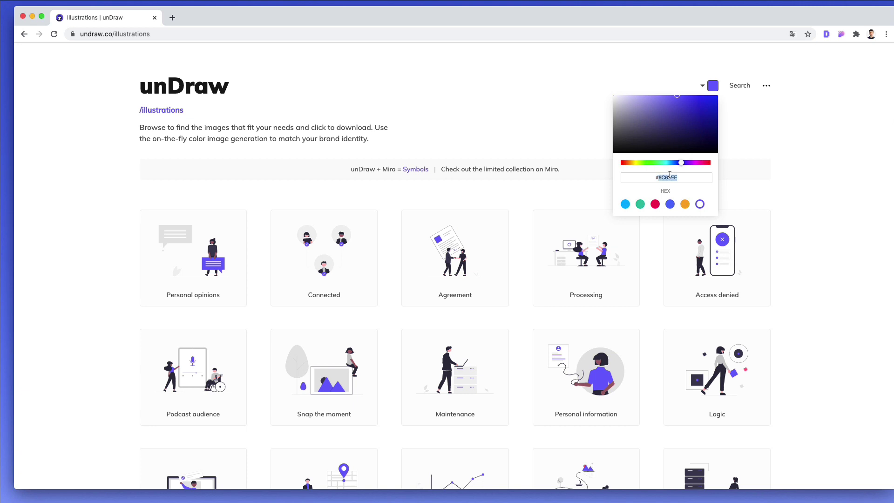
{"action": "type", "text": "#0047FF"}
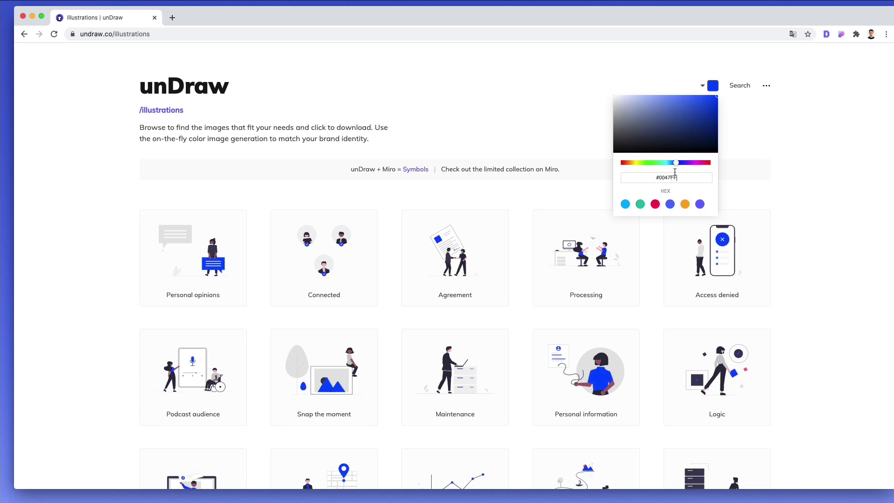
{"action": "left_click", "coordinate": [772, 163]}
- Browse the recoloured unDraw gallery for illustrations that suit the app's welcome screen
{"action": "scroll", "coordinate": [541, 253], "scroll_direction": "down", "scroll_amount": 3}
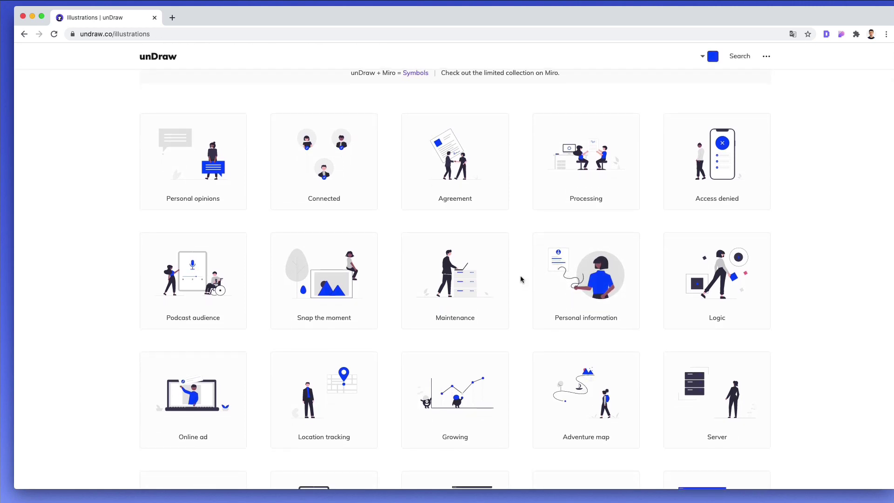
{"action": "scroll", "coordinate": [521, 277], "scroll_direction": "down", "scroll_amount": 5}
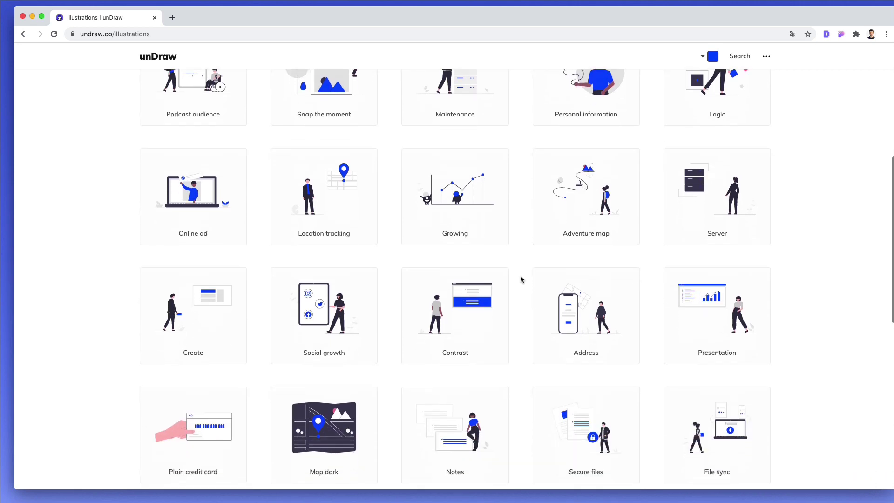
{"action": "scroll", "coordinate": [520, 278], "scroll_direction": "down", "scroll_amount": 4}
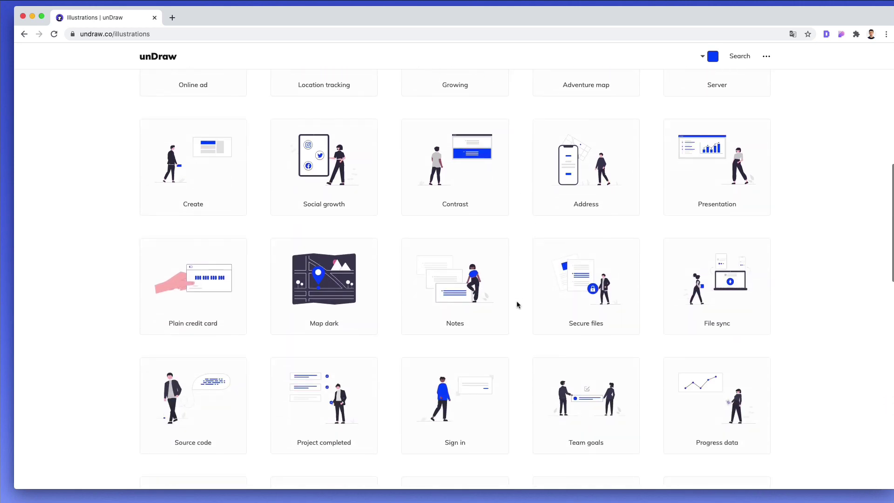
{"action": "scroll", "coordinate": [520, 293], "scroll_direction": "down", "scroll_amount": 1}
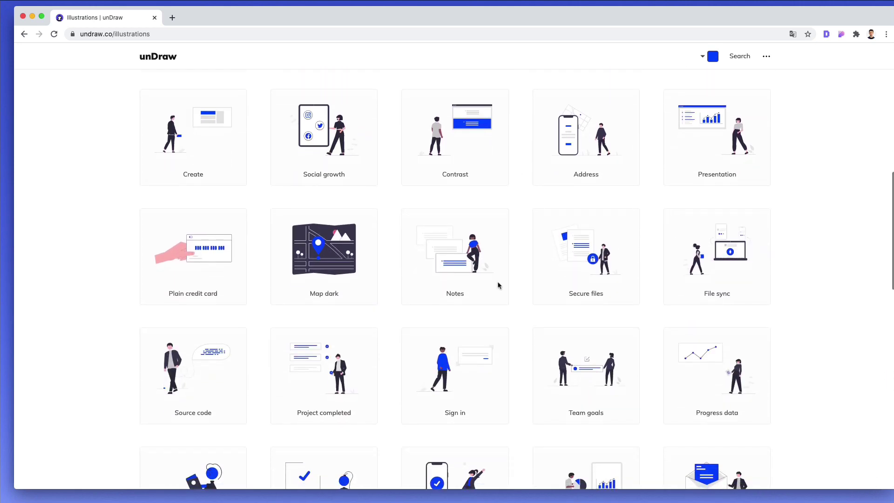
{"action": "scroll", "coordinate": [494, 319], "scroll_direction": "down", "scroll_amount": 5}
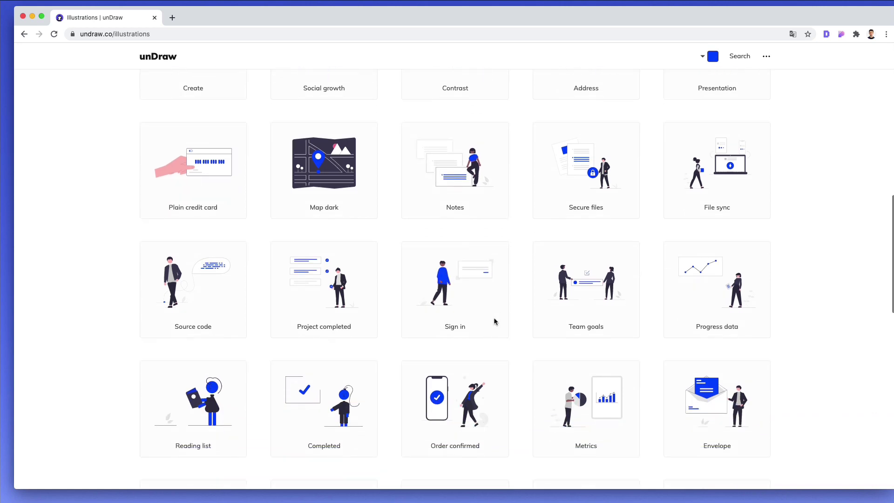
{"action": "scroll", "coordinate": [495, 322], "scroll_direction": "down", "scroll_amount": 3}
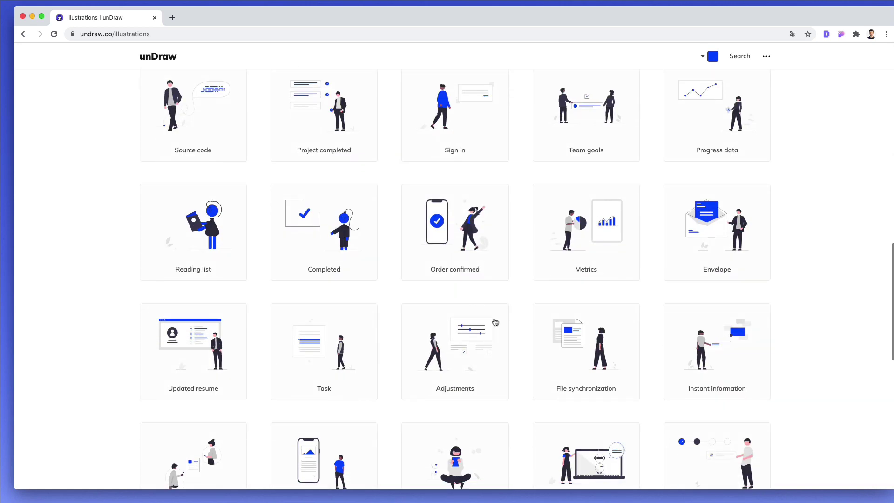
{"action": "scroll", "coordinate": [497, 320], "scroll_direction": "down", "scroll_amount": 5}
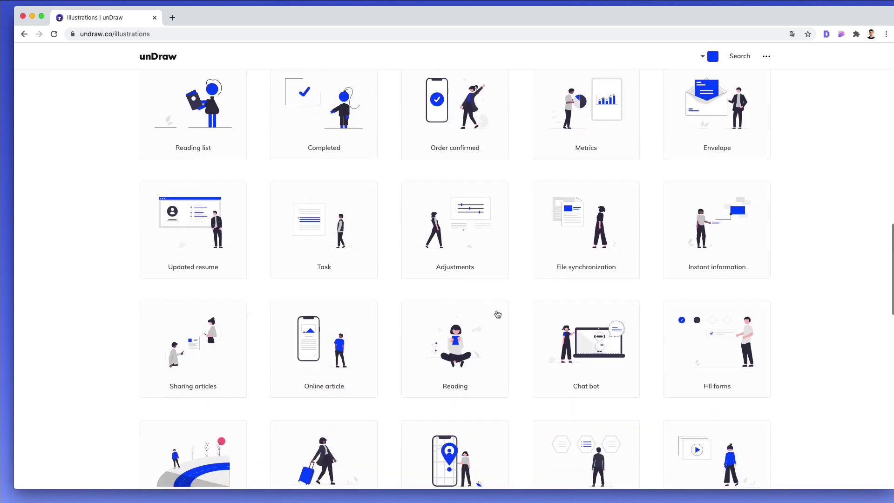
{"action": "scroll", "coordinate": [497, 314], "scroll_direction": "down", "scroll_amount": 2}
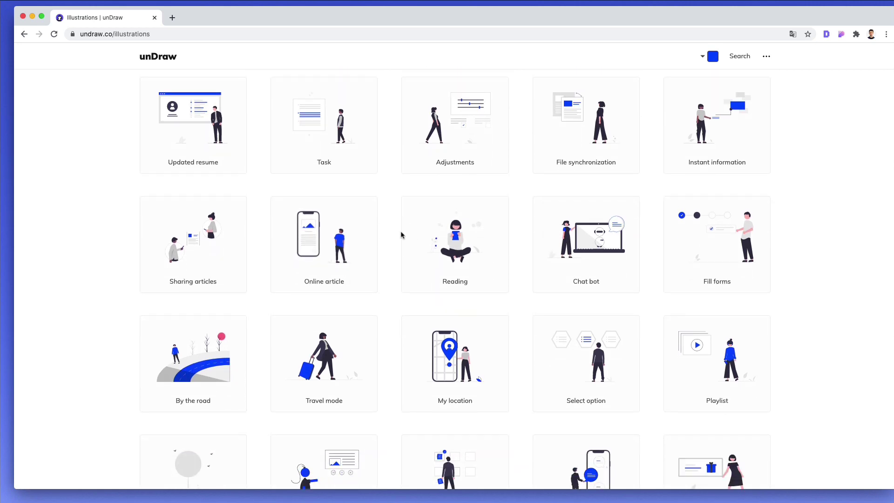
{"action": "scroll", "coordinate": [417, 236], "scroll_direction": "down", "scroll_amount": 8}
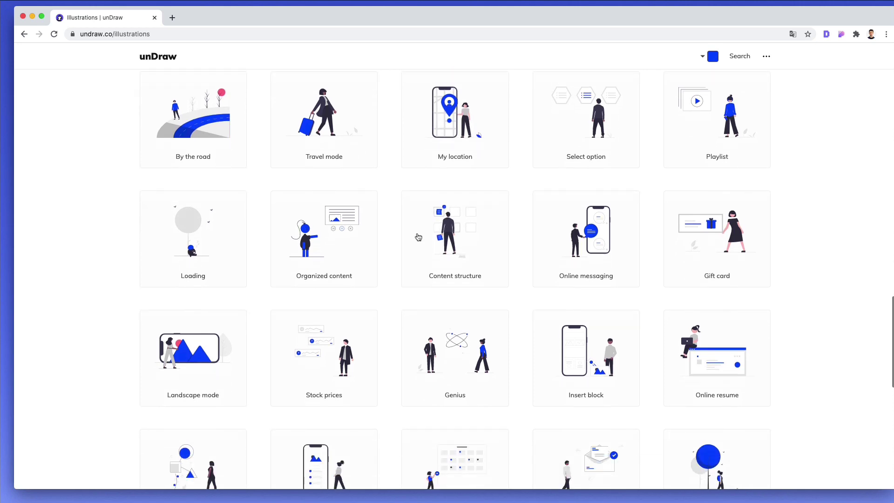
{"action": "scroll", "coordinate": [418, 238], "scroll_direction": "down", "scroll_amount": 4}
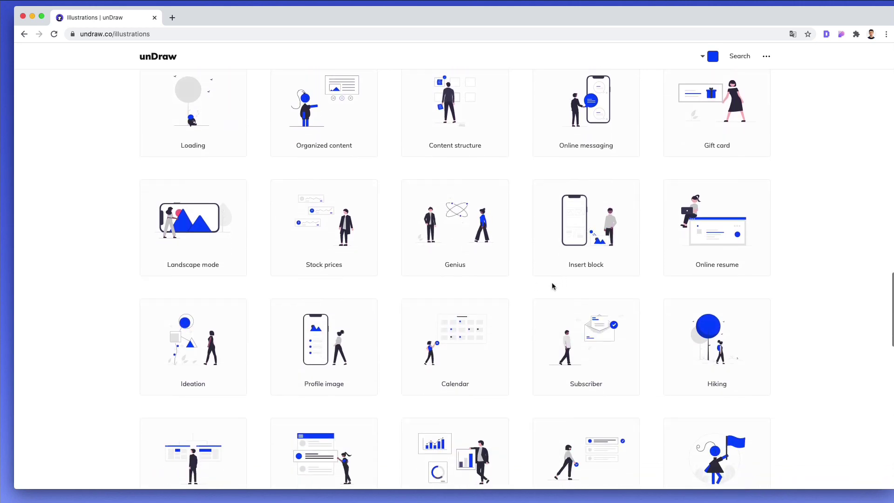
{"action": "scroll", "coordinate": [553, 286], "scroll_direction": "down", "scroll_amount": 4}
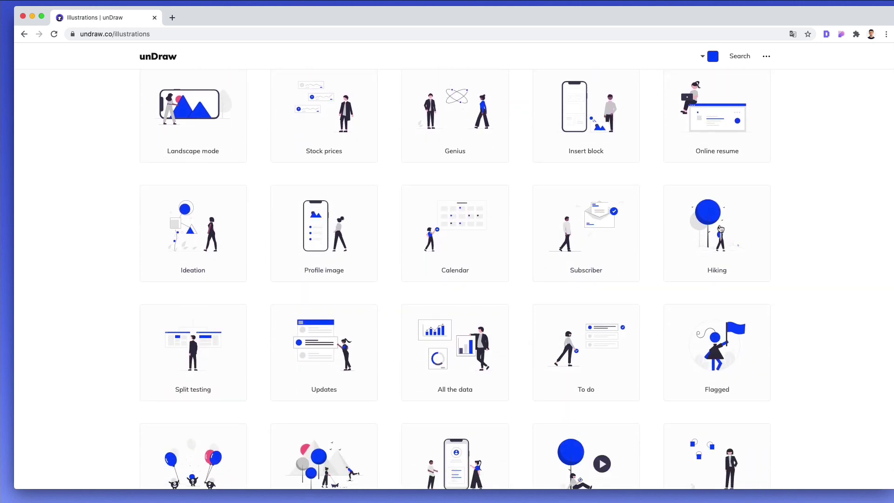
{"action": "scroll", "coordinate": [725, 222], "scroll_direction": "down", "scroll_amount": 5}
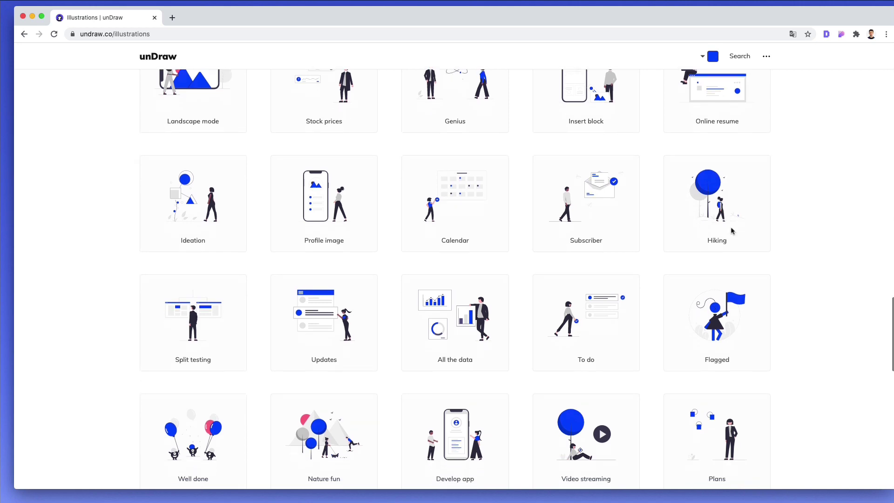
{"action": "scroll", "coordinate": [747, 284], "scroll_direction": "down", "scroll_amount": 1}
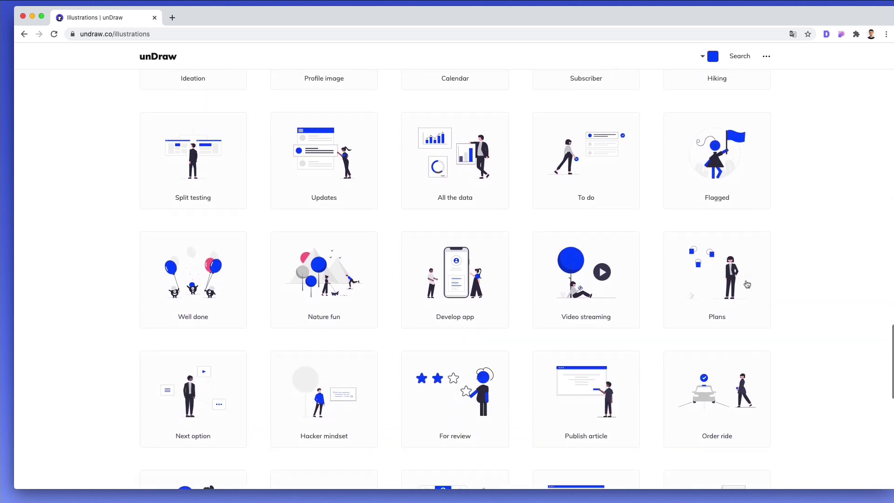
- Download the Split testing illustration as an SVG file
{"action": "scroll", "coordinate": [671, 266], "scroll_direction": "down", "scroll_amount": 1}
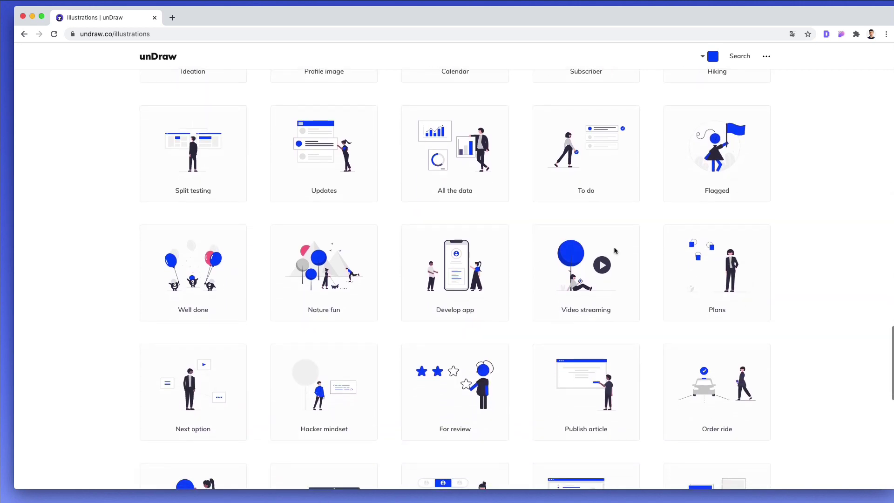
{"action": "left_click", "coordinate": [205, 148]}
{"action": "left_click", "coordinate": [515, 261]}
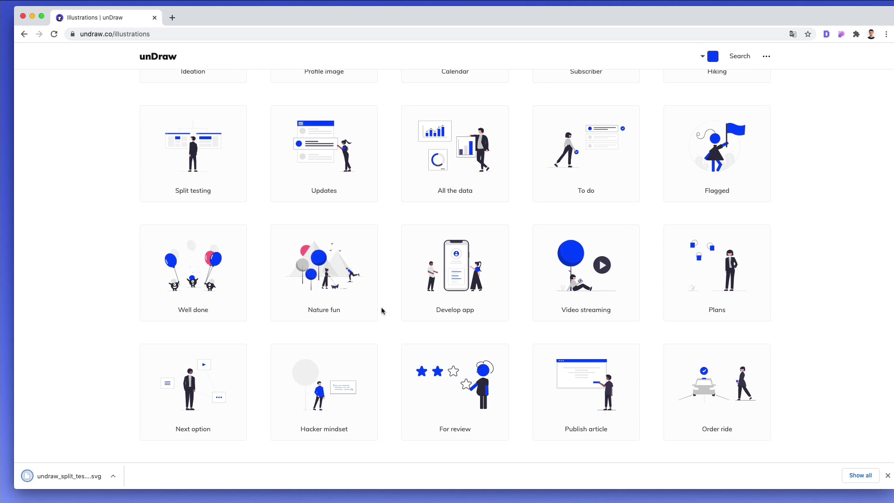
- Browse further through the unDraw gallery for more illustrations that suit the welcome screen
{"action": "scroll", "coordinate": [382, 311], "scroll_direction": "down", "scroll_amount": 4}
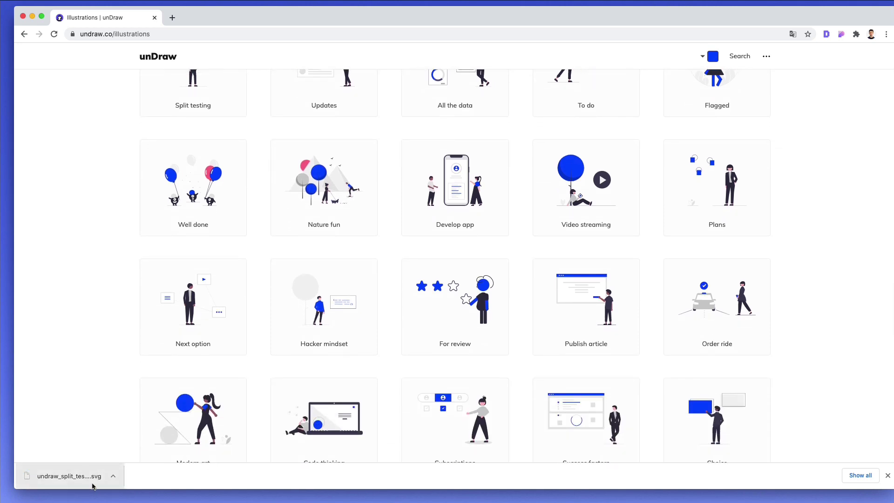
{"action": "scroll", "coordinate": [143, 403], "scroll_direction": "down", "scroll_amount": 6}
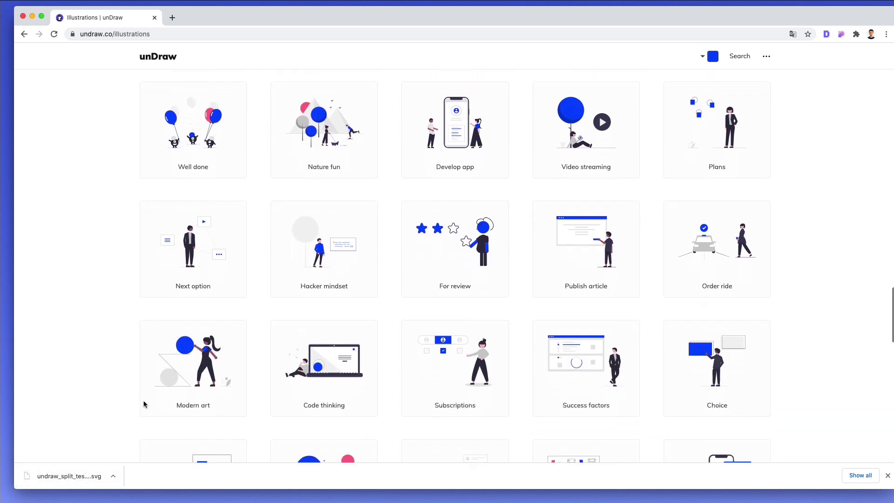
{"action": "scroll", "coordinate": [657, 241], "scroll_direction": "down", "scroll_amount": 7}
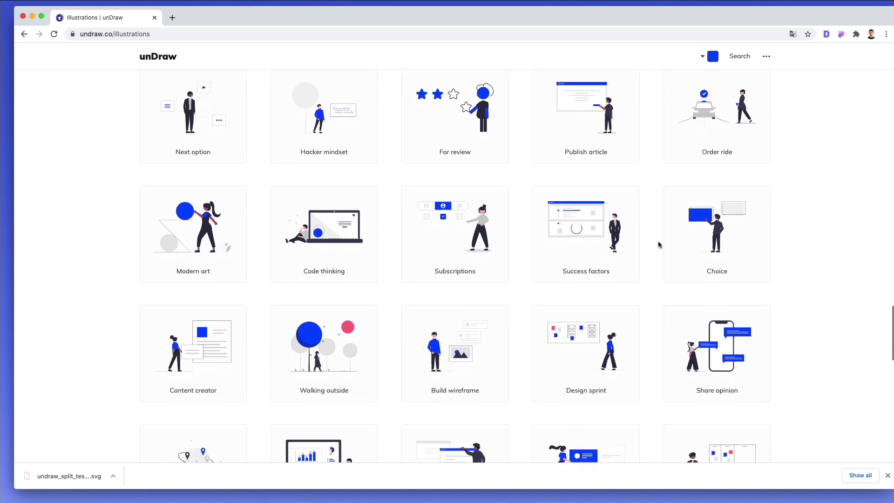
{"action": "scroll", "coordinate": [659, 242], "scroll_direction": "down", "scroll_amount": 3}
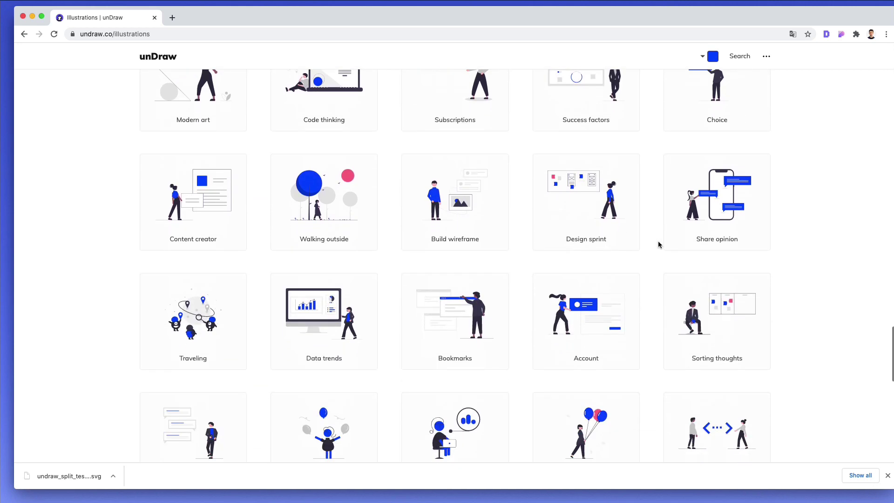
{"action": "scroll", "coordinate": [658, 243], "scroll_direction": "down", "scroll_amount": 2}
{"action": "scroll", "coordinate": [812, 232], "scroll_direction": "down", "scroll_amount": 8}
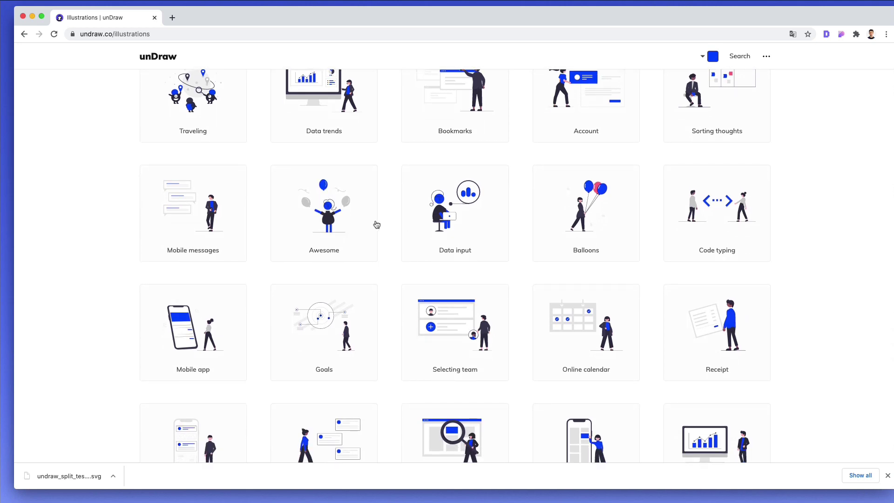
{"action": "scroll", "coordinate": [389, 224], "scroll_direction": "down", "scroll_amount": 3}
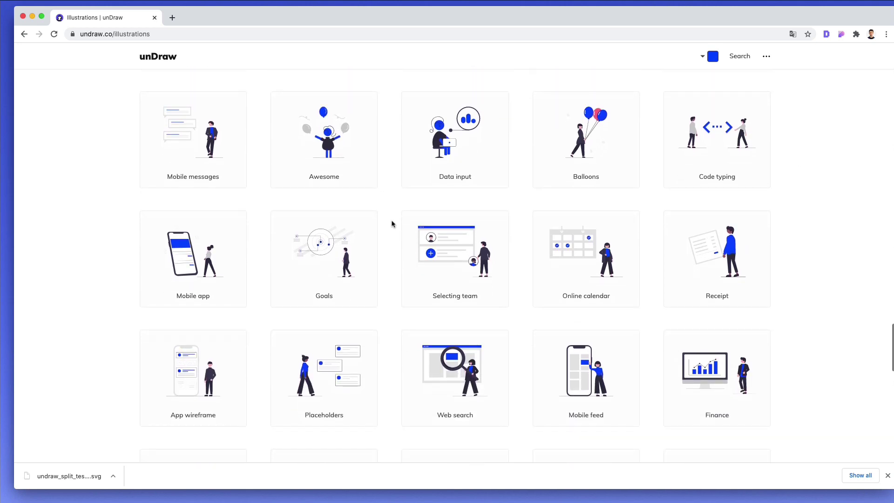
{"action": "scroll", "coordinate": [394, 224], "scroll_direction": "down", "scroll_amount": 4}
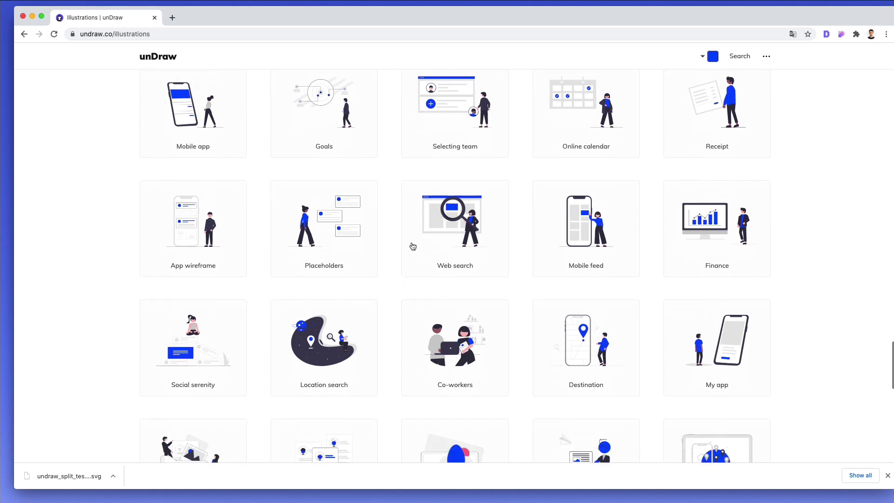
{"action": "scroll", "coordinate": [390, 251], "scroll_direction": "down", "scroll_amount": 7}
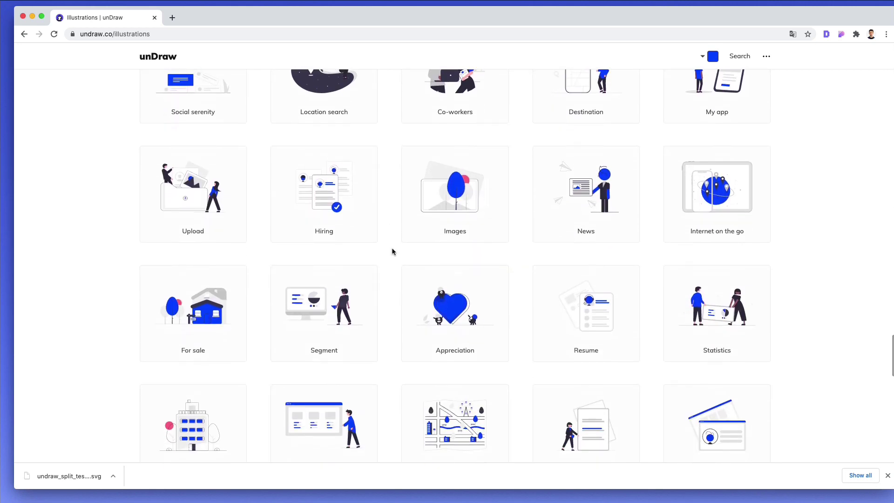
{"action": "scroll", "coordinate": [392, 251], "scroll_direction": "down", "scroll_amount": 3}
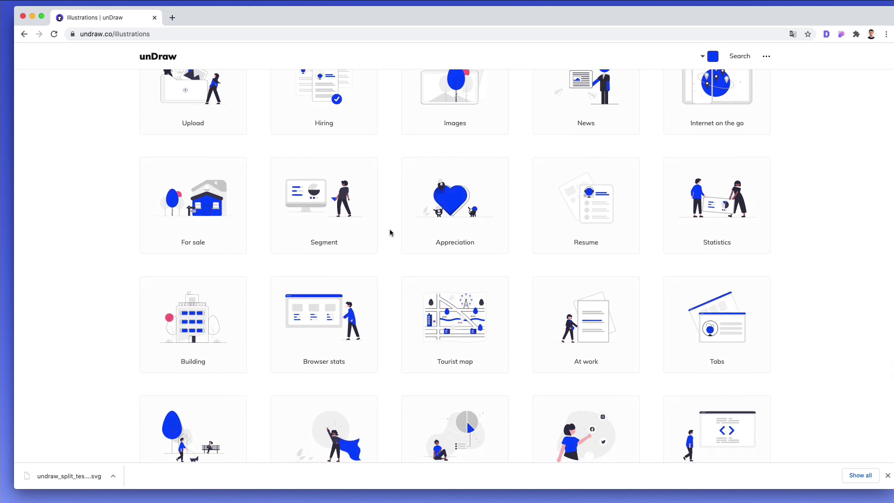
{"action": "scroll", "coordinate": [391, 242], "scroll_direction": "down", "scroll_amount": 1}
{"action": "scroll", "coordinate": [651, 212], "scroll_direction": "down", "scroll_amount": 5}
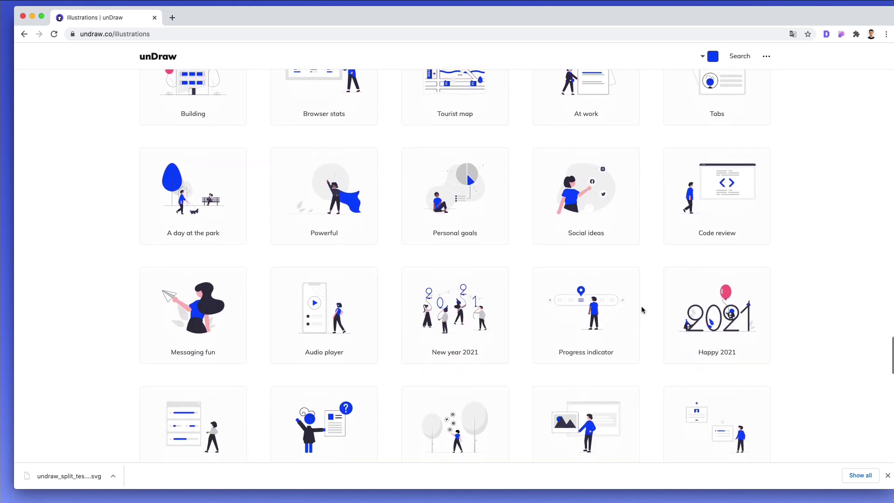
{"action": "scroll", "coordinate": [651, 277], "scroll_direction": "down", "scroll_amount": 5}
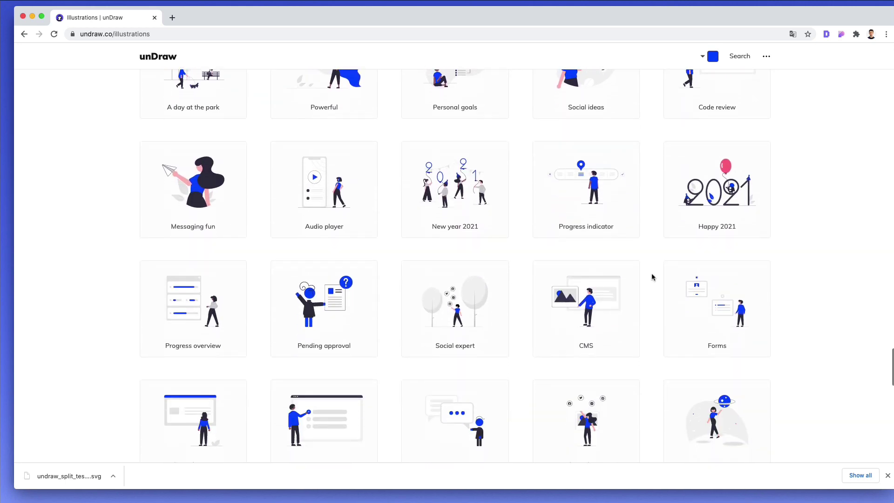
{"action": "scroll", "coordinate": [652, 277], "scroll_direction": "down", "scroll_amount": 1}
{"action": "scroll", "coordinate": [650, 276], "scroll_direction": "down", "scroll_amount": 2}
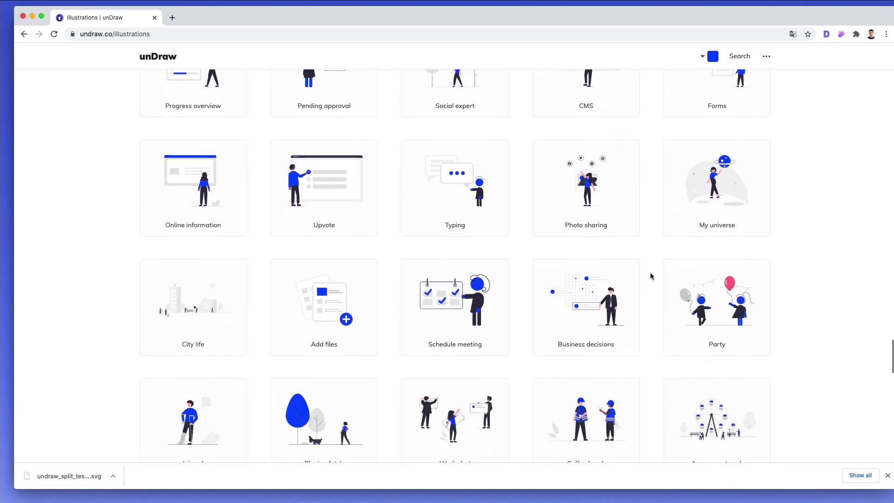
{"action": "scroll", "coordinate": [650, 275], "scroll_direction": "down", "scroll_amount": 2}
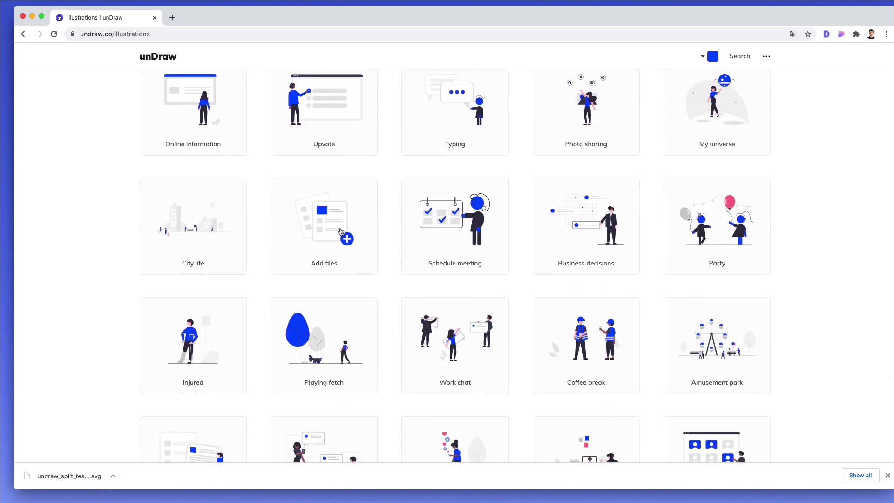
{"action": "scroll", "coordinate": [366, 225], "scroll_direction": "down", "scroll_amount": 8}
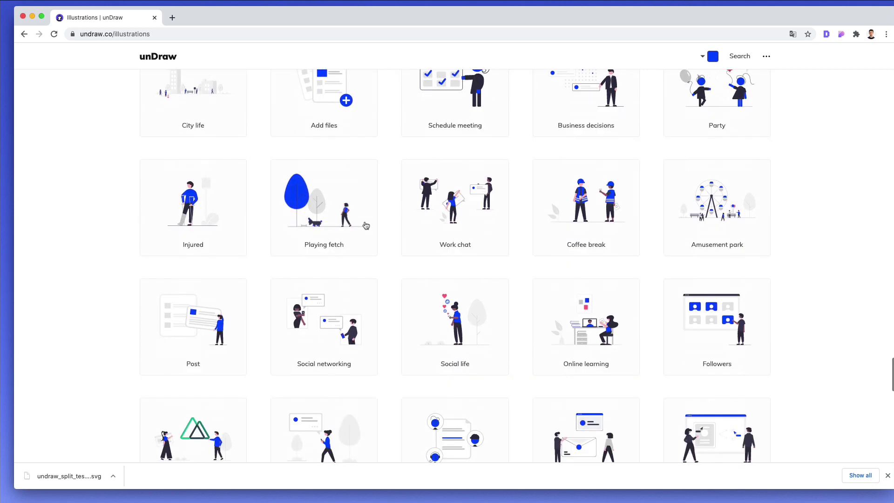
{"action": "scroll", "coordinate": [383, 259], "scroll_direction": "down", "scroll_amount": 6}
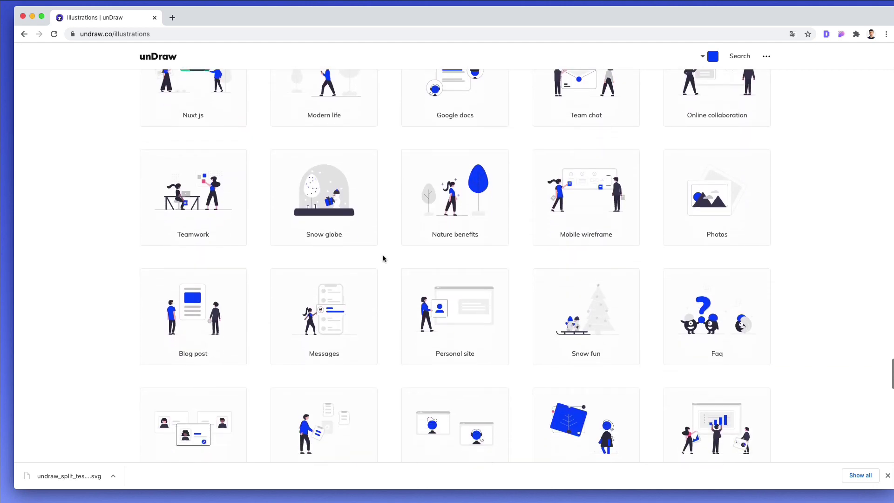
{"action": "scroll", "coordinate": [383, 258], "scroll_direction": "down", "scroll_amount": 5}
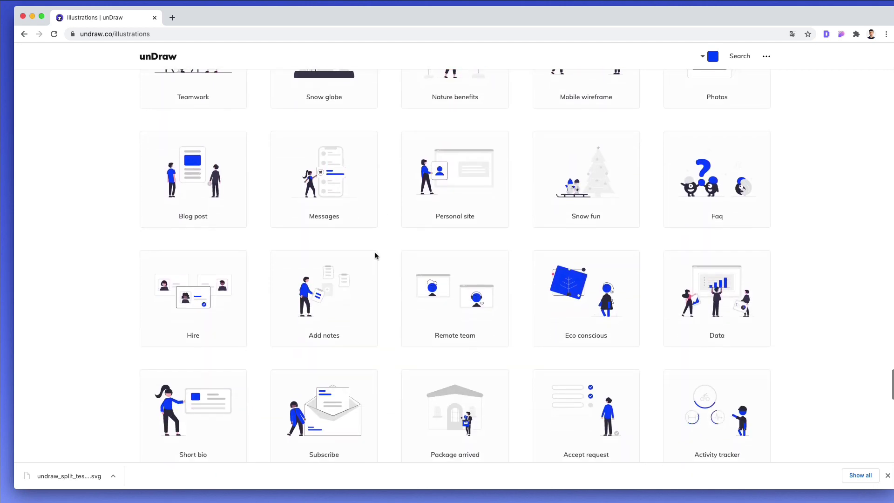
{"action": "scroll", "coordinate": [375, 255], "scroll_direction": "down", "scroll_amount": 8}
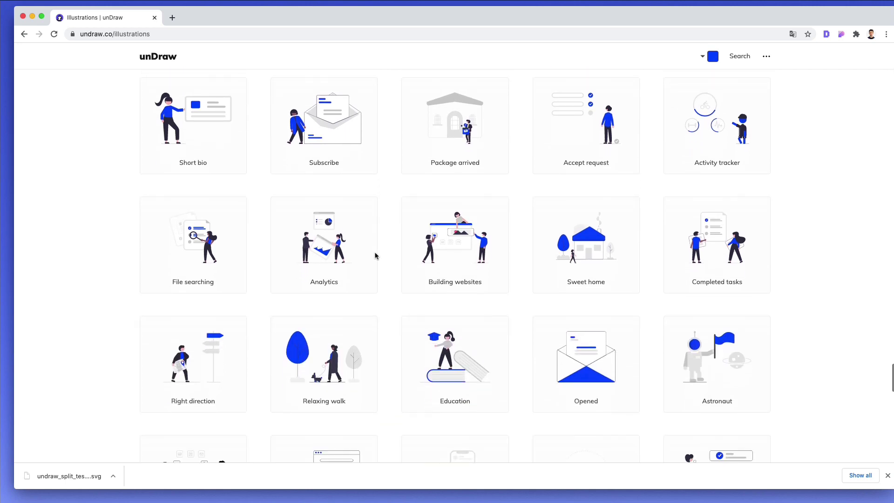
- Find the Select illustration in the unDraw gallery and download it as an SVG file
{"action": "scroll", "coordinate": [375, 256], "scroll_direction": "down", "scroll_amount": 1}
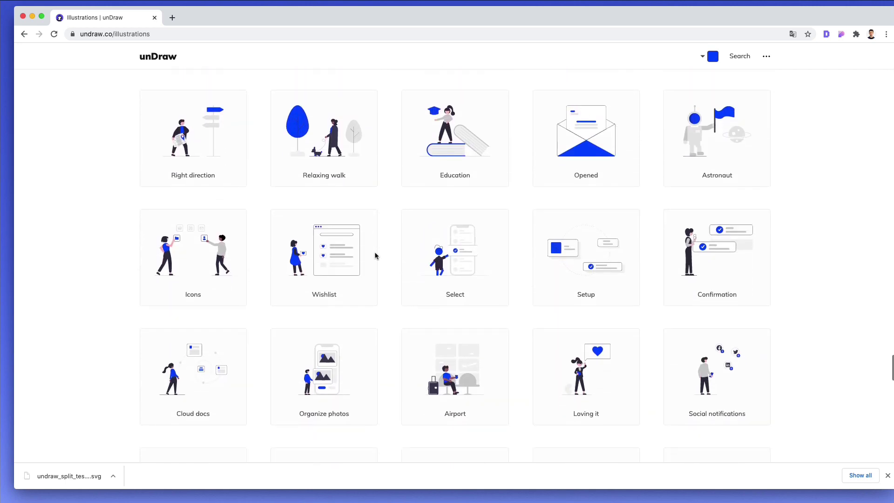
{"action": "scroll", "coordinate": [375, 255], "scroll_direction": "down", "scroll_amount": 2}
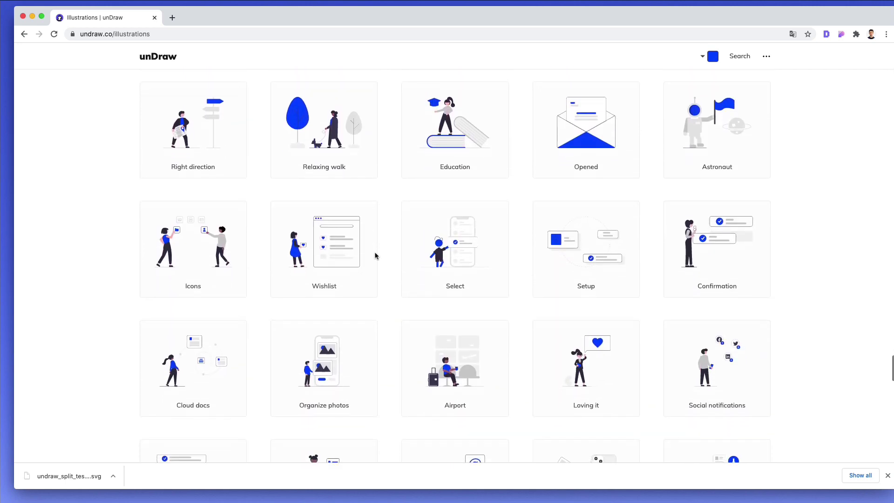
{"action": "left_click", "coordinate": [468, 176]}
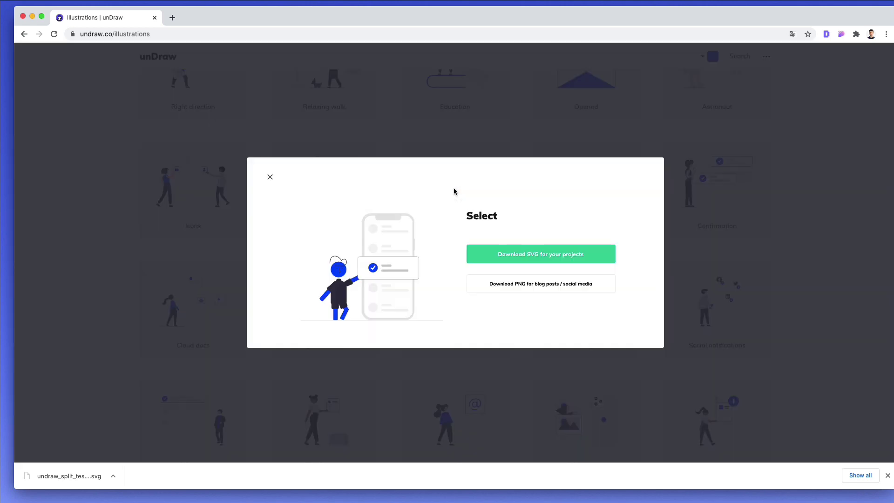
{"action": "left_click", "coordinate": [523, 259]}
- Find the Mobile marketing illustration further down the gallery and download it as an SVG file
{"action": "scroll", "coordinate": [516, 261], "scroll_direction": "down", "scroll_amount": 5}
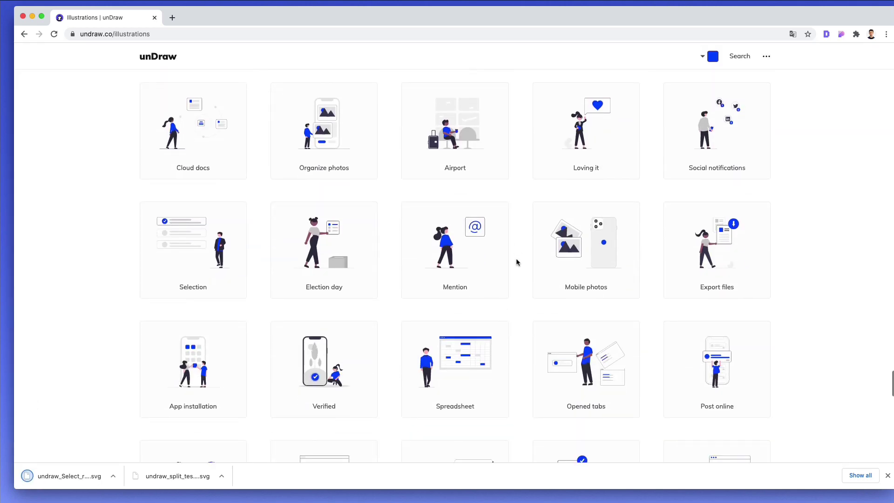
{"action": "scroll", "coordinate": [515, 262], "scroll_direction": "down", "scroll_amount": 7}
{"action": "scroll", "coordinate": [515, 262], "scroll_direction": "down", "scroll_amount": 5}
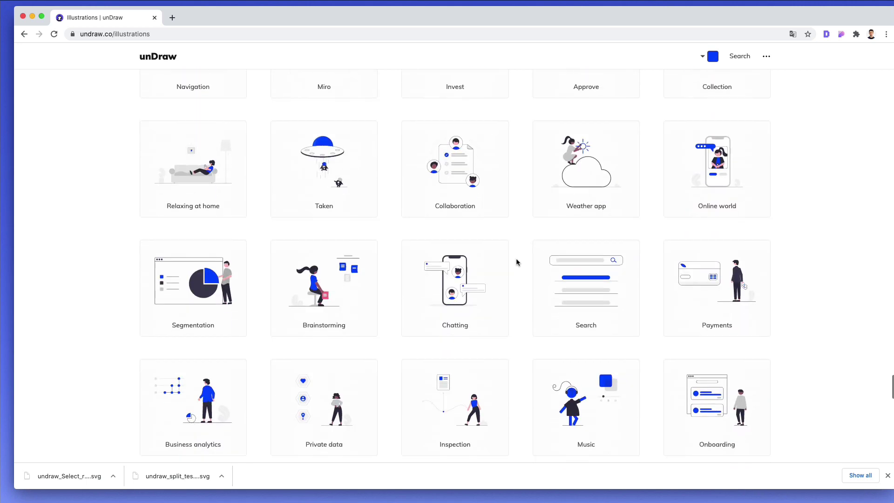
{"action": "scroll", "coordinate": [517, 262], "scroll_direction": "down", "scroll_amount": 3}
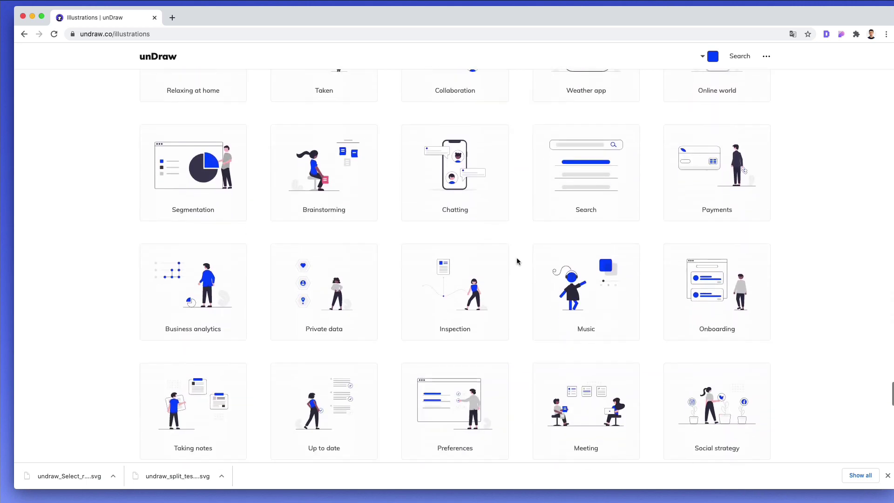
{"action": "scroll", "coordinate": [516, 261], "scroll_direction": "down", "scroll_amount": 7}
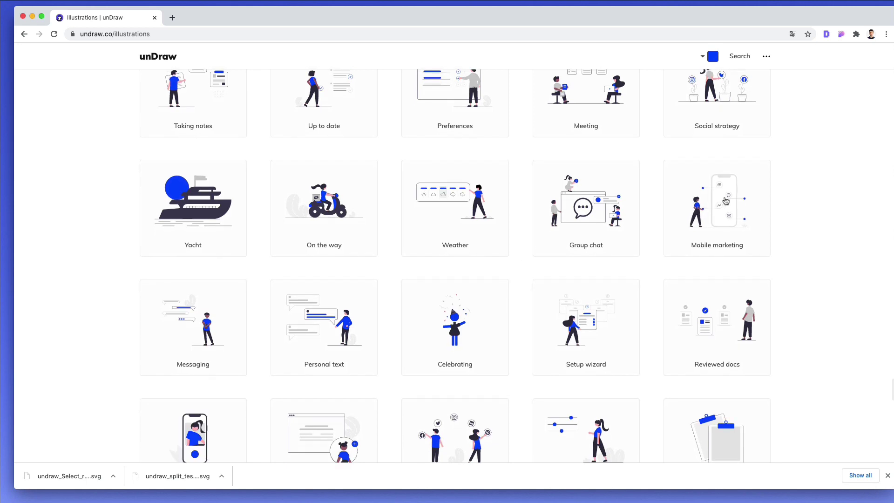
{"action": "left_click", "coordinate": [725, 201]}
{"action": "left_click", "coordinate": [517, 255]}
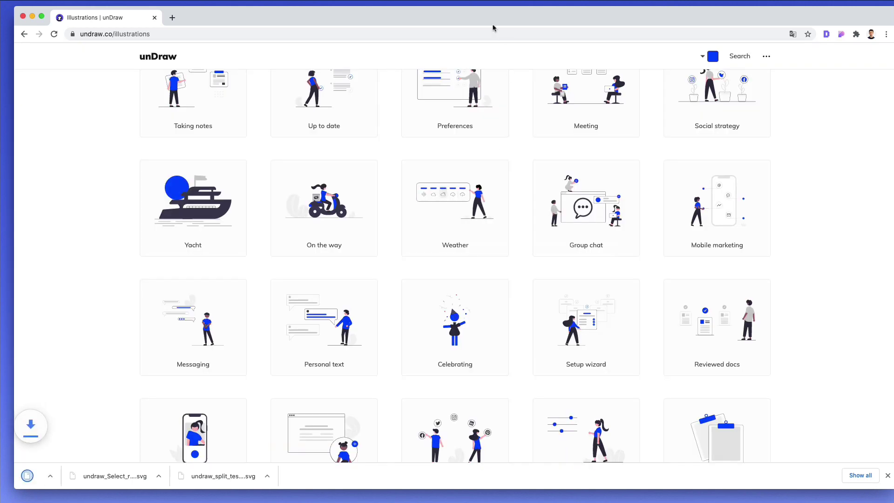
- Move the browser window aside to uncover Figma and place the downloaded Mobile marketing SVG on the welcome screen frame
{"action": "left_click_drag", "start_coordinate": [492, 18], "coordinate": [893, 2]}
{"action": "left_click", "coordinate": [289, 278]}
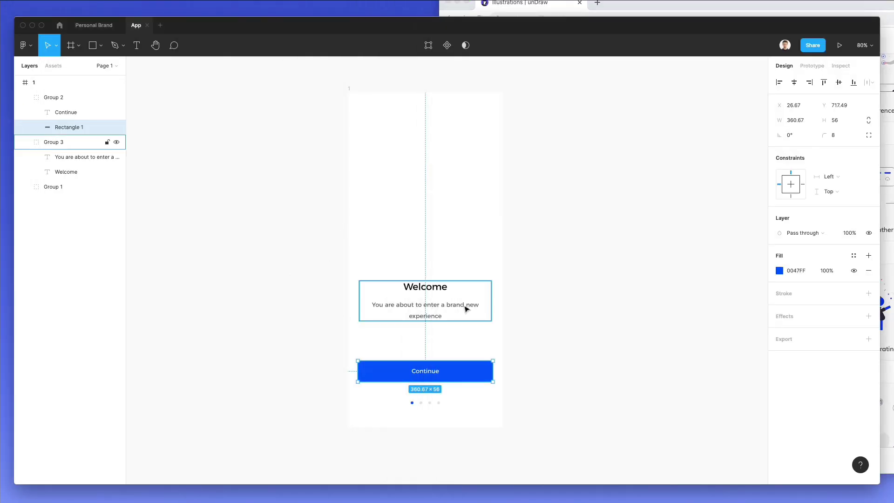
{"action": "key", "text": "super+Tab"}
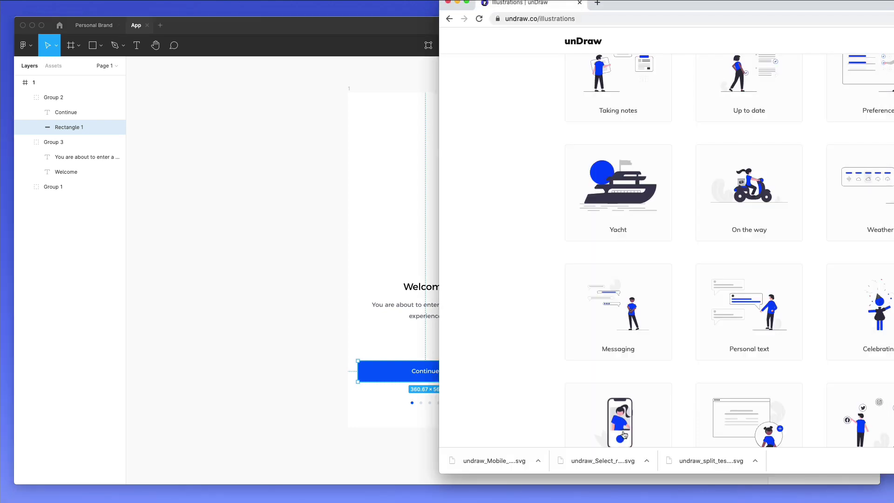
{"action": "left_click_drag", "start_coordinate": [495, 461], "coordinate": [408, 215]}
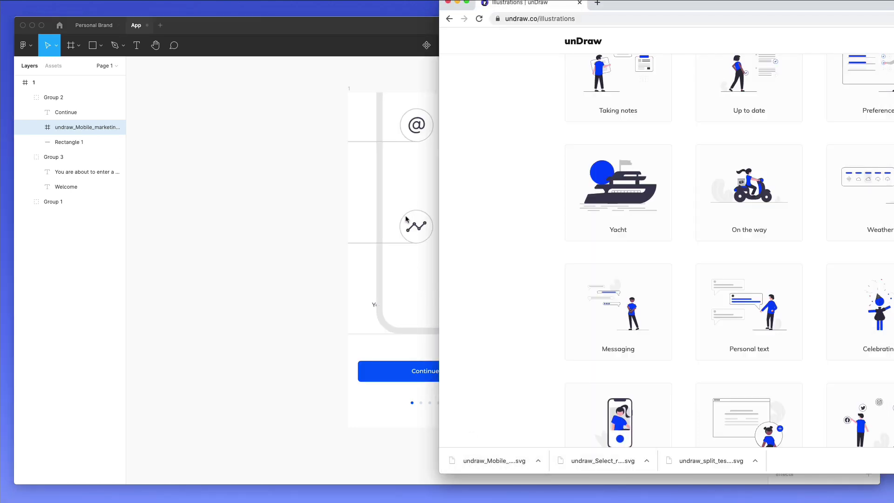
{"action": "left_click", "coordinate": [408, 219]}
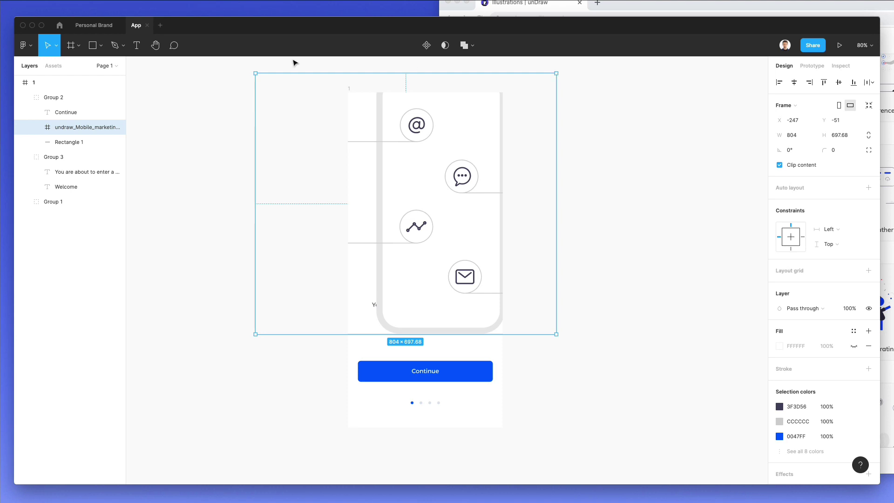
- Scale the Mobile marketing illustration down proportionally with the Scale tool to about 364 × 316 so it fits the frame's width
{"action": "left_click", "coordinate": [56, 45]}
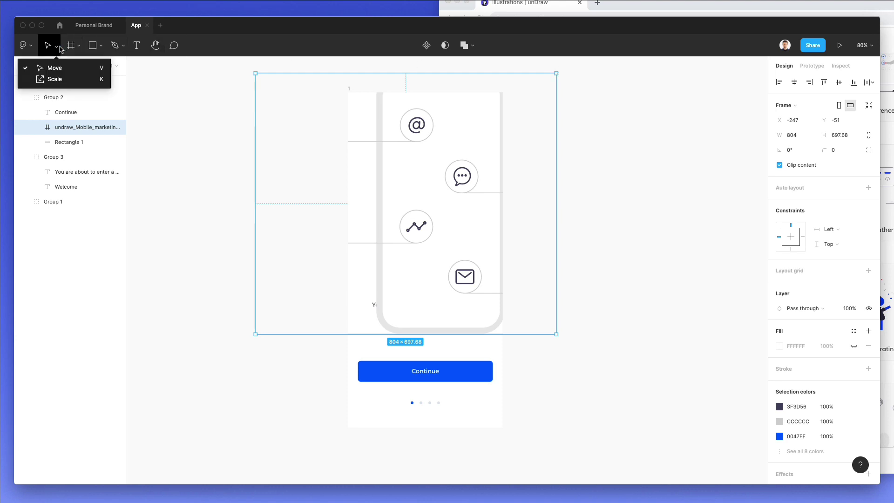
{"action": "left_click", "coordinate": [69, 81]}
{"action": "left_click_drag", "start_coordinate": [255, 74], "coordinate": [427, 175]}
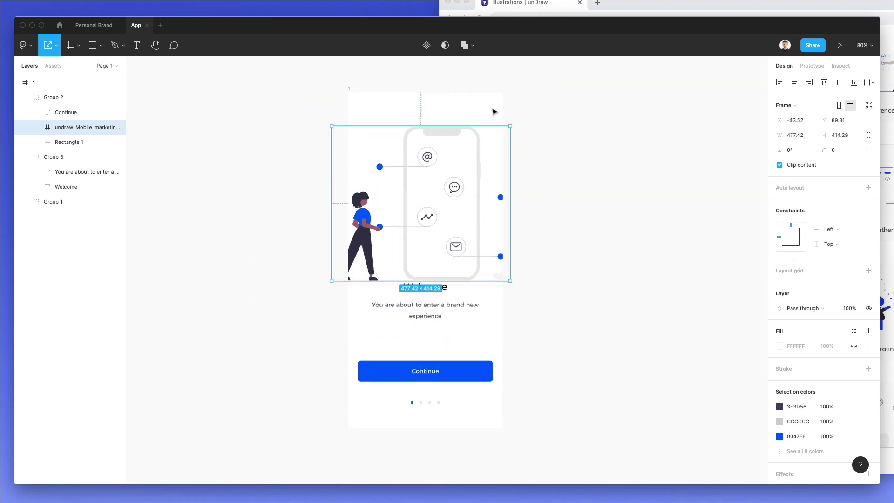
{"action": "left_click_drag", "start_coordinate": [508, 127], "coordinate": [488, 143]}
- Position the illustration roughly centred in the frame, with a clear gap above the Welcome heading
{"action": "left_click_drag", "start_coordinate": [459, 171], "coordinate": [464, 169]}
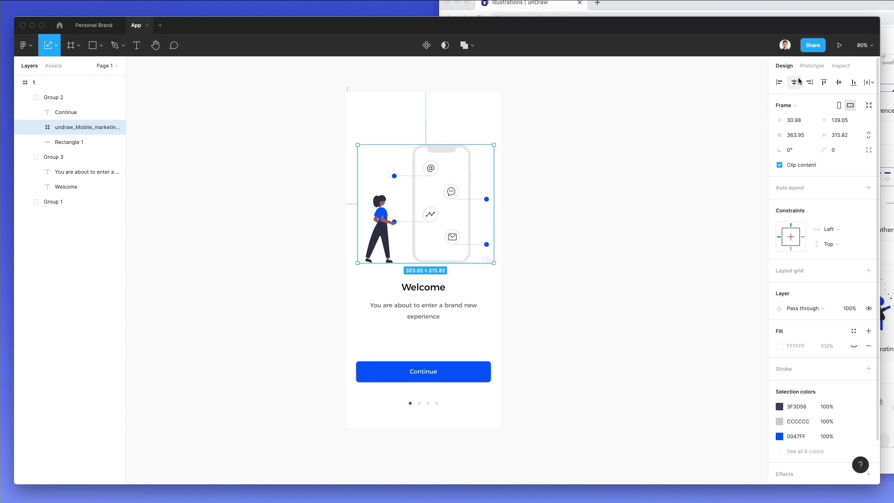
{"action": "left_click_drag", "start_coordinate": [435, 235], "coordinate": [432, 225]}
{"action": "left_click", "coordinate": [549, 211]}
{"action": "left_click", "coordinate": [465, 201]}
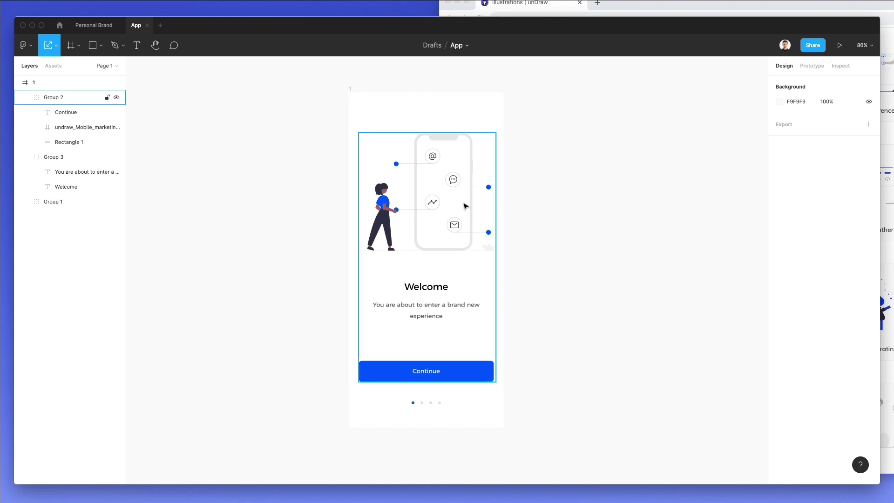
- Move the Welcome heading and its subtitle slightly down, away from the illustration and closer to the Continue button
{"action": "scroll", "coordinate": [479, 201], "scroll_direction": "right", "scroll_amount": 5}
{"action": "left_click", "coordinate": [536, 204]}
{"action": "scroll", "coordinate": [536, 204], "scroll_direction": "right", "scroll_amount": 4}
{"action": "scroll", "coordinate": [536, 204], "scroll_direction": "up", "scroll_amount": 2}
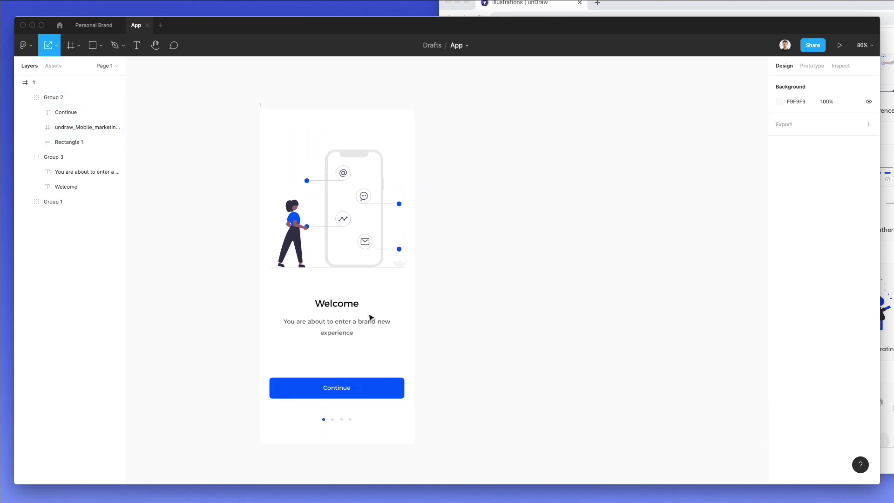
{"action": "left_click_drag", "start_coordinate": [339, 304], "coordinate": [340, 303]}
{"action": "left_click", "coordinate": [531, 277]}
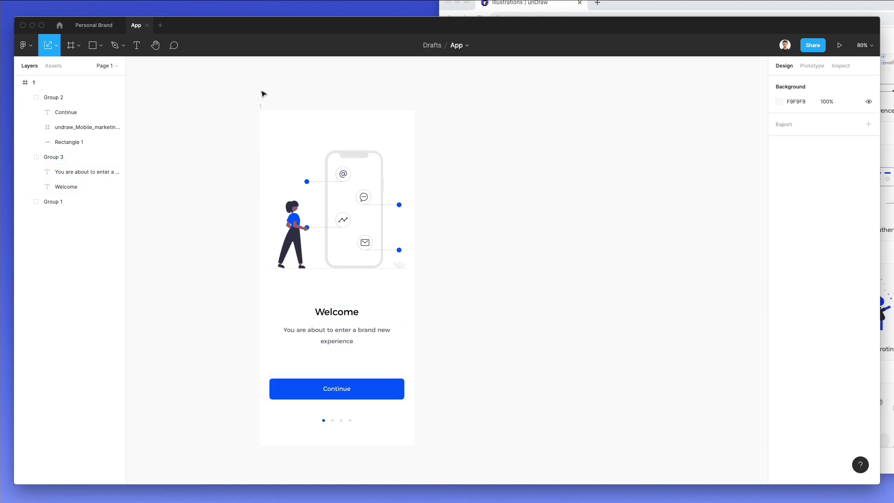
- Duplicate the finished welcome screen frame beside the original as the second screen
{"action": "left_click", "coordinate": [261, 107]}
{"action": "left_click_drag", "start_coordinate": [261, 108], "coordinate": [455, 108]}
{"action": "left_click_drag", "start_coordinate": [484, 151], "coordinate": [475, 153]}
{"action": "left_click", "coordinate": [678, 160]}
- Bring the downloaded undraw_Select SVG from the browser into Figma and place it on the empty canvas beside the second screen
{"action": "key", "text": "super+Tab"}
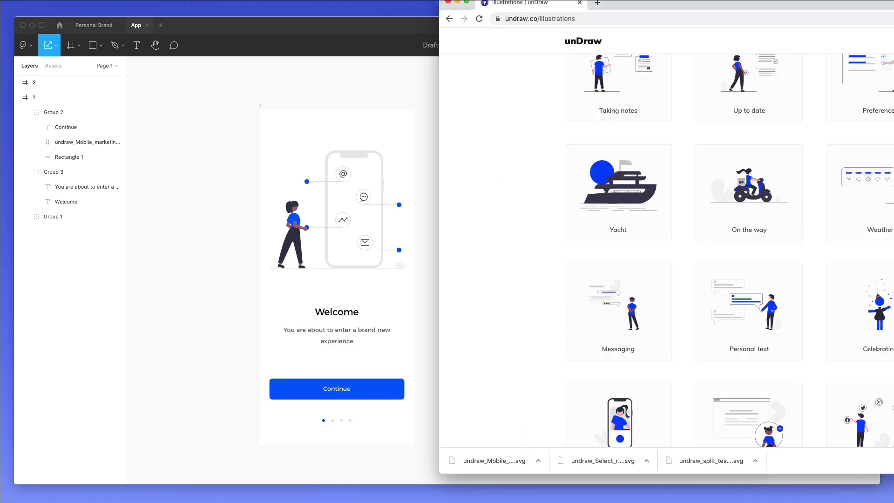
{"action": "scroll", "coordinate": [300, 339], "scroll_direction": "right", "scroll_amount": 5}
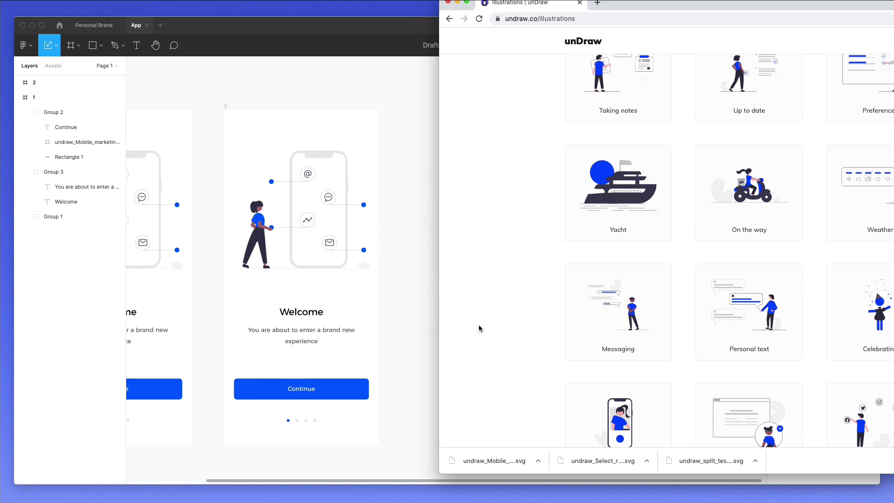
{"action": "left_click_drag", "start_coordinate": [600, 460], "coordinate": [412, 276]}
{"action": "left_click_drag", "start_coordinate": [410, 220], "coordinate": [612, 186]}
{"action": "left_click_drag", "start_coordinate": [434, 103], "coordinate": [581, 171]}
- Delete the Mobile marketing illustration from the second screen
{"action": "left_click", "coordinate": [364, 200]}
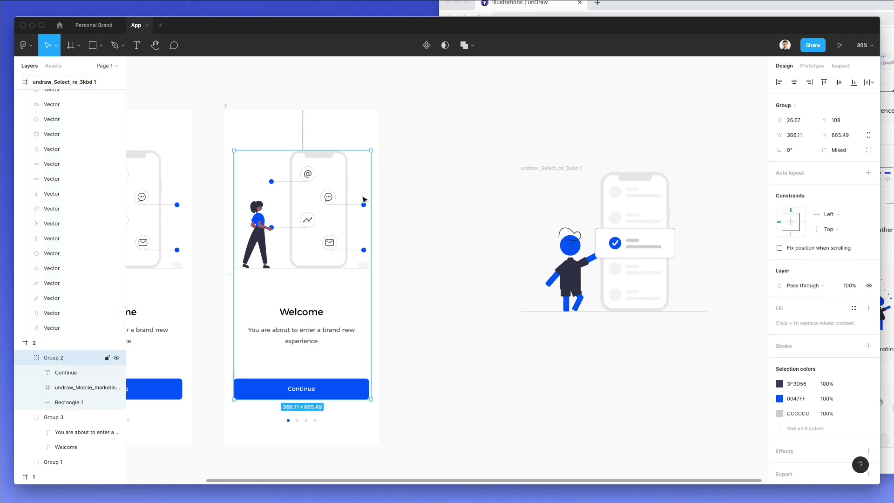
{"action": "double_click", "coordinate": [337, 201]}
{"action": "key", "text": "Delete"}
- Group the whole Select illustration and place it above the Welcome heading in frame 2
{"action": "left_click", "coordinate": [619, 237]}
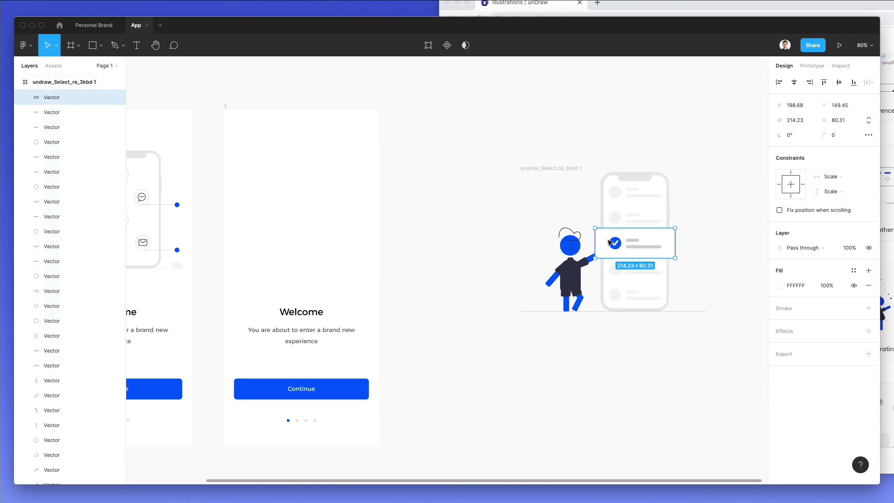
{"action": "left_click_drag", "start_coordinate": [471, 117], "coordinate": [746, 355]}
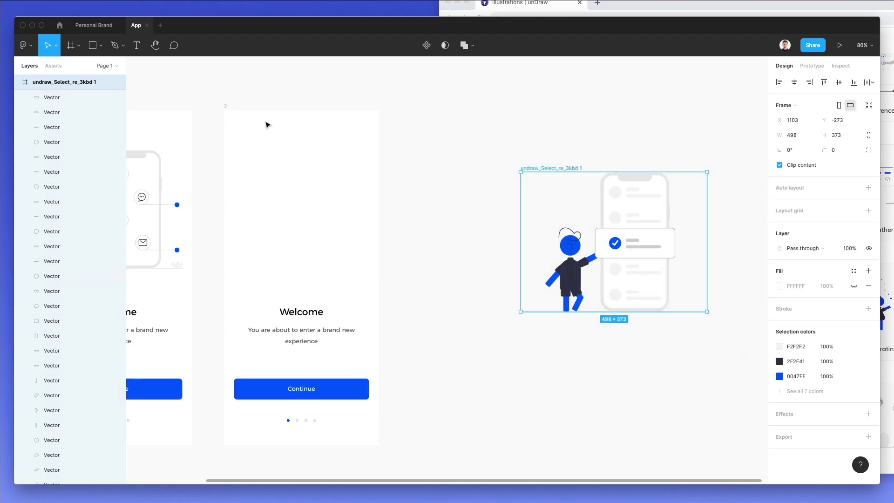
{"action": "key", "text": "super+g"}
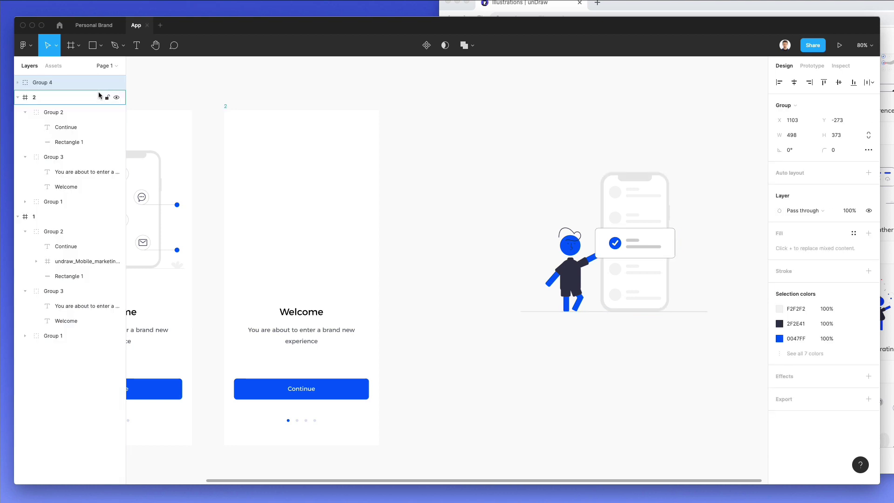
{"action": "left_click_drag", "start_coordinate": [604, 227], "coordinate": [290, 190]}
- Scale the Select illustration group down proportionally to about 418 × 313 to suit the frame's width
{"action": "scroll", "coordinate": [289, 190], "scroll_direction": "left", "scroll_amount": 1}
{"action": "left_click_drag", "start_coordinate": [325, 148], "coordinate": [324, 159]}
{"action": "scroll", "coordinate": [324, 159], "scroll_direction": "left", "scroll_amount": 3}
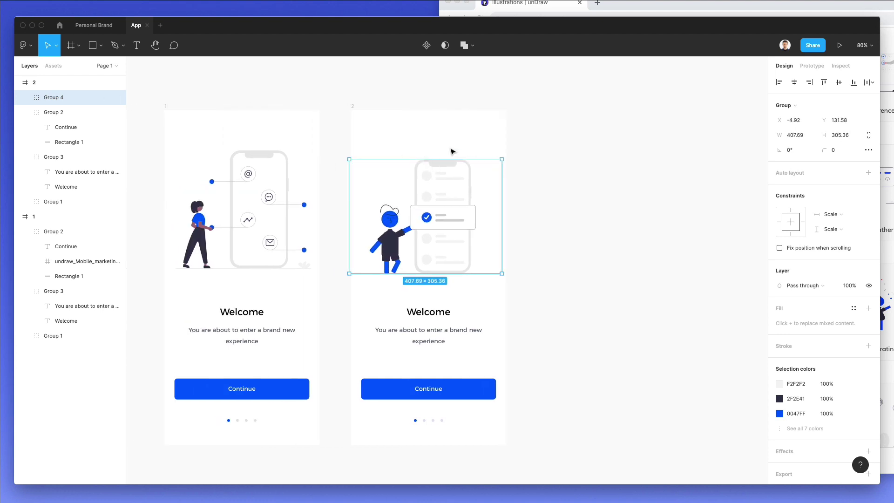
{"action": "left_click_drag", "start_coordinate": [443, 159], "coordinate": [443, 156]}
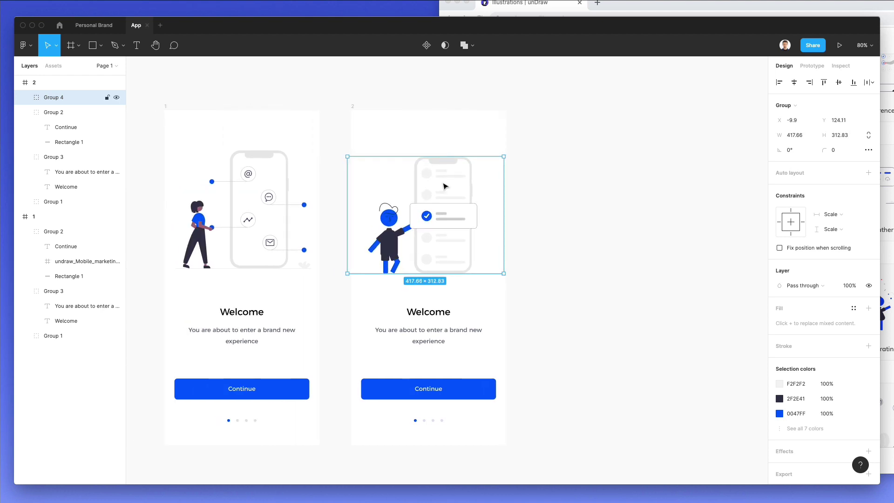
- Level the Select illustration's base with the first screen's illustration, centre it horizontally in frame 2 and nudge it slightly right
{"action": "left_click_drag", "start_coordinate": [443, 186], "coordinate": [424, 181]}
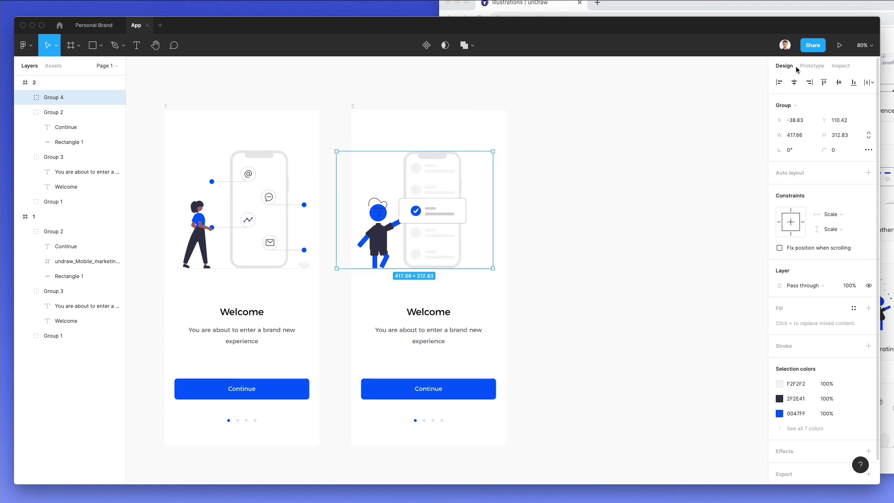
{"action": "left_click", "coordinate": [793, 82]}
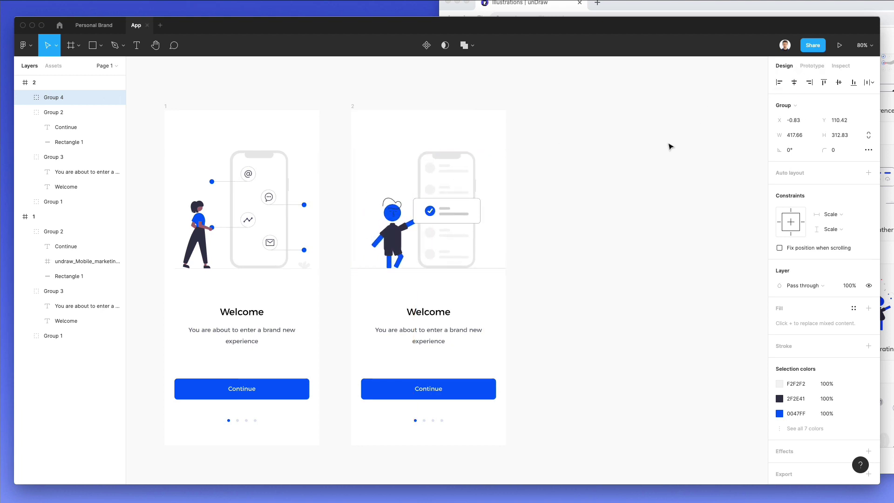
{"action": "key", "text": "Right"}
{"action": "key", "text": "Right"}
{"action": "left_click", "coordinate": [547, 181]}
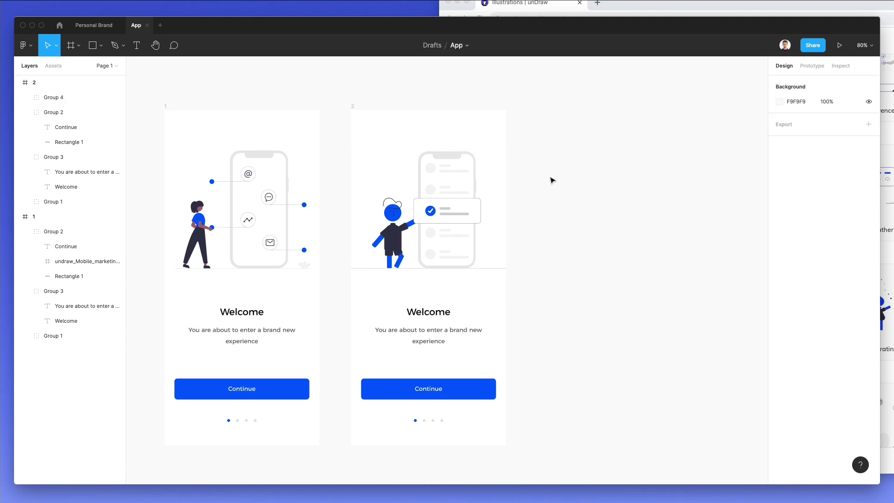
- Duplicate frame 2 beside itself to create the third screen
{"action": "scroll", "coordinate": [550, 181], "scroll_direction": "down", "scroll_amount": 3}
{"action": "left_click", "coordinate": [423, 129]}
{"action": "left_click_drag", "start_coordinate": [423, 130], "coordinate": [566, 131]}
{"action": "left_click", "coordinate": [585, 99]}
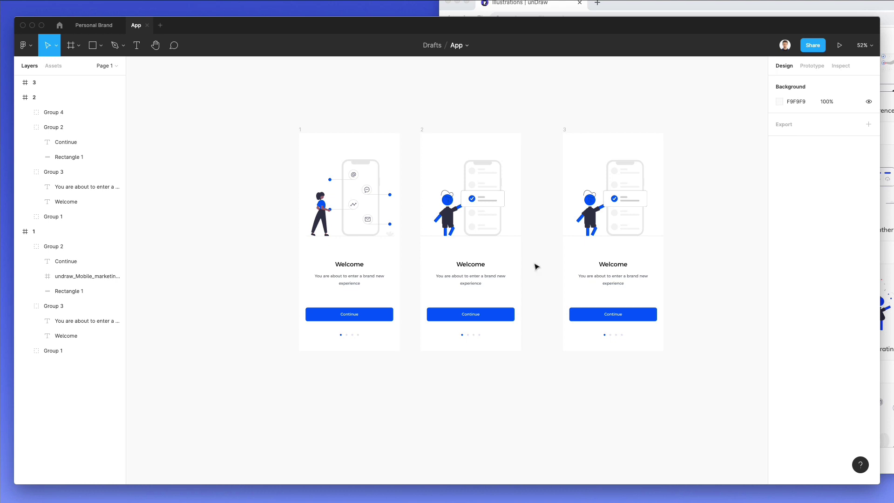
- Bring the downloaded undraw_split_testing SVG from the browser into Figma and place it on the canvas beside the third screen
{"action": "scroll", "coordinate": [510, 227], "scroll_direction": "right", "scroll_amount": 4}
{"action": "left_click", "coordinate": [886, 372]}
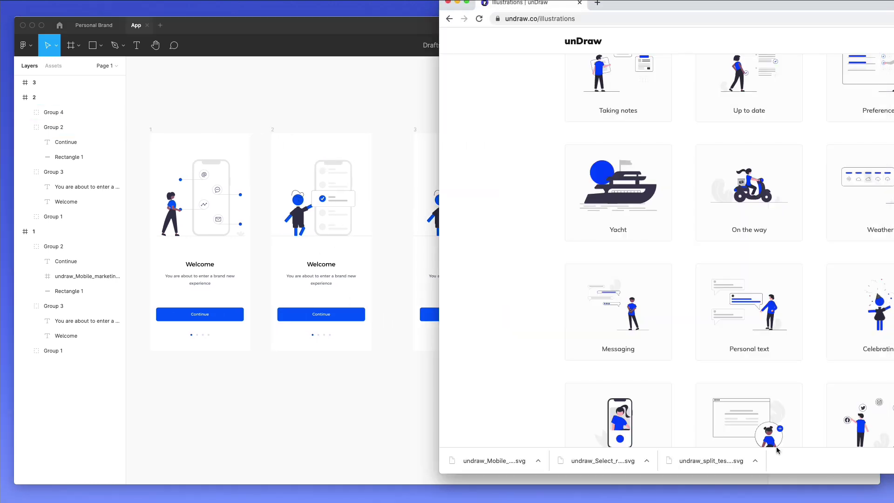
{"action": "left_click_drag", "start_coordinate": [708, 463], "coordinate": [640, 213]}
{"action": "left_click", "coordinate": [381, 404]}
{"action": "scroll", "coordinate": [382, 404], "scroll_direction": "right", "scroll_amount": 1}
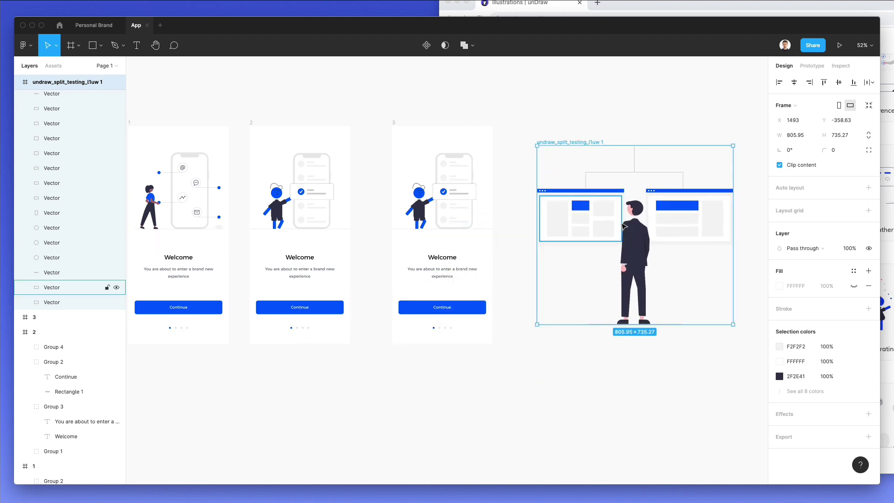
- Group the split testing illustration and scale it down proportionally to about 484 × 442 beside frame 3
{"action": "key", "text": "super+shift+g"}
{"action": "key", "text": "super+g"}
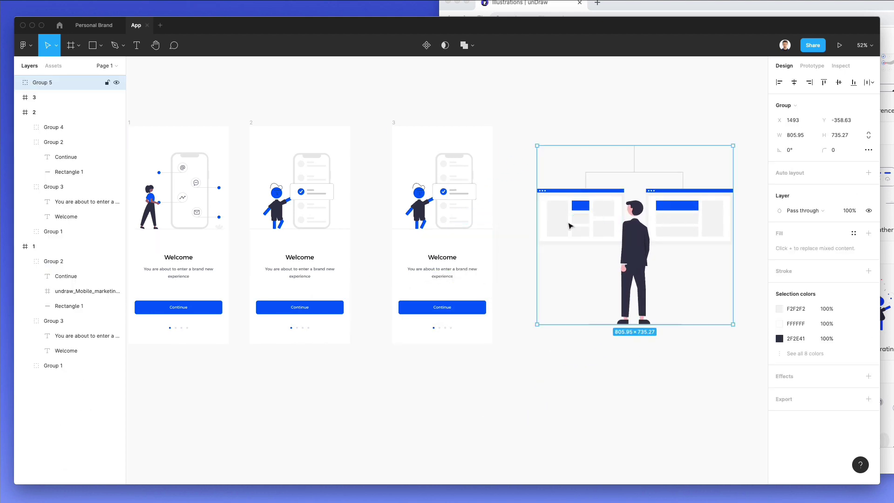
{"action": "left_click_drag", "start_coordinate": [650, 321], "coordinate": [651, 255]}
{"action": "left_click_drag", "start_coordinate": [654, 199], "coordinate": [568, 166]}
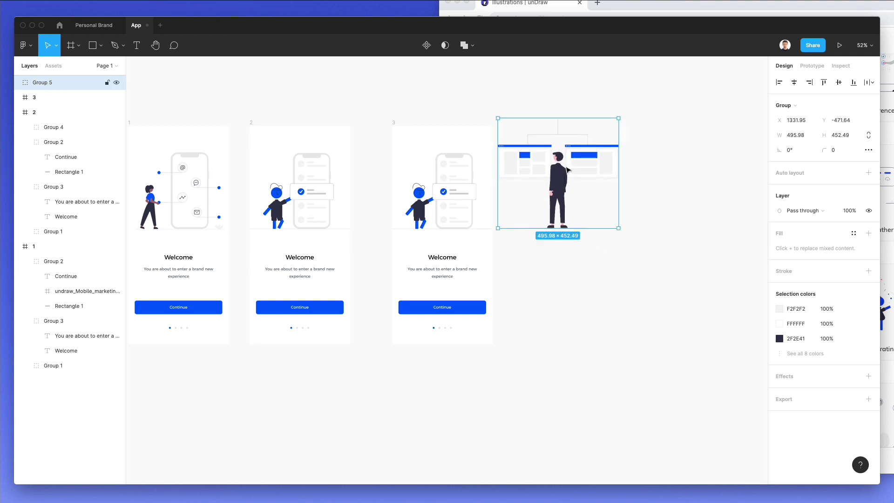
{"action": "scroll", "coordinate": [473, 146], "scroll_direction": "up", "scroll_amount": 5}
{"action": "left_click_drag", "start_coordinate": [607, 205], "coordinate": [608, 207]}
{"action": "left_click_drag", "start_coordinate": [641, 99], "coordinate": [641, 105]}
- Replace the Select illustration in frame 3 with the split testing illustration
{"action": "left_click", "coordinate": [405, 188]}
{"action": "key", "text": "Delete"}
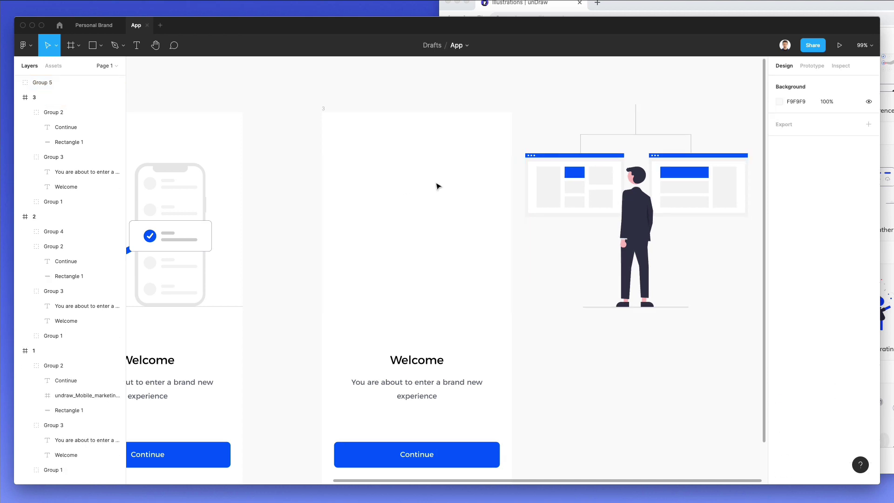
{"action": "left_click_drag", "start_coordinate": [647, 195], "coordinate": [439, 195]}
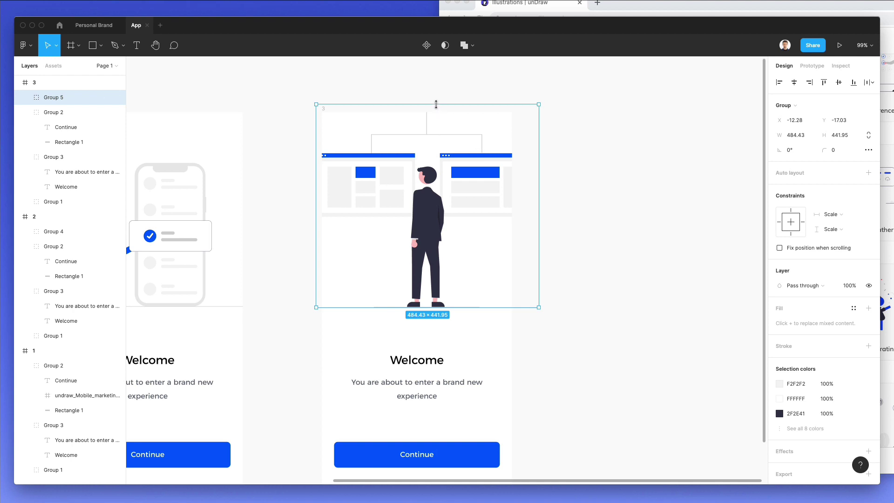
- Scale the split testing illustration down to about 417 × 380 and shift it left so it spans the frame's width
{"action": "left_click_drag", "start_coordinate": [436, 105], "coordinate": [430, 126]}
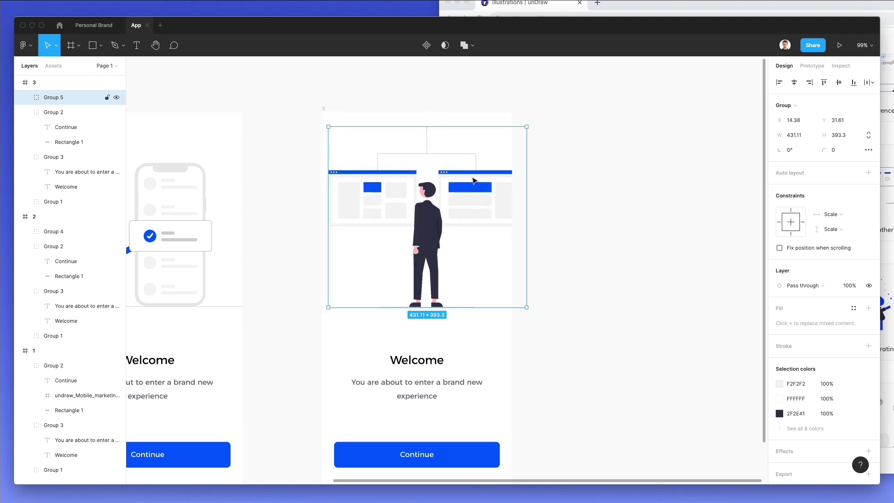
{"action": "left_click_drag", "start_coordinate": [472, 180], "coordinate": [463, 180]}
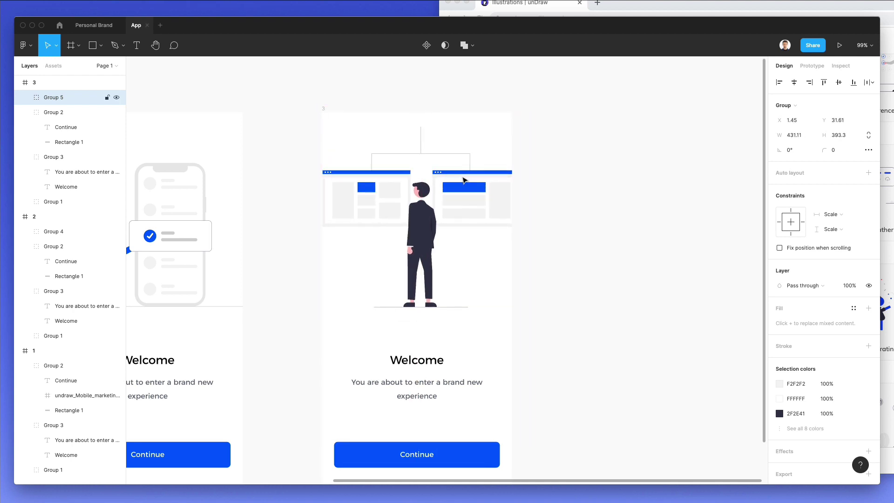
{"action": "key", "text": "Left"}
{"action": "key", "text": "Left"}
{"action": "key", "text": "Left"}
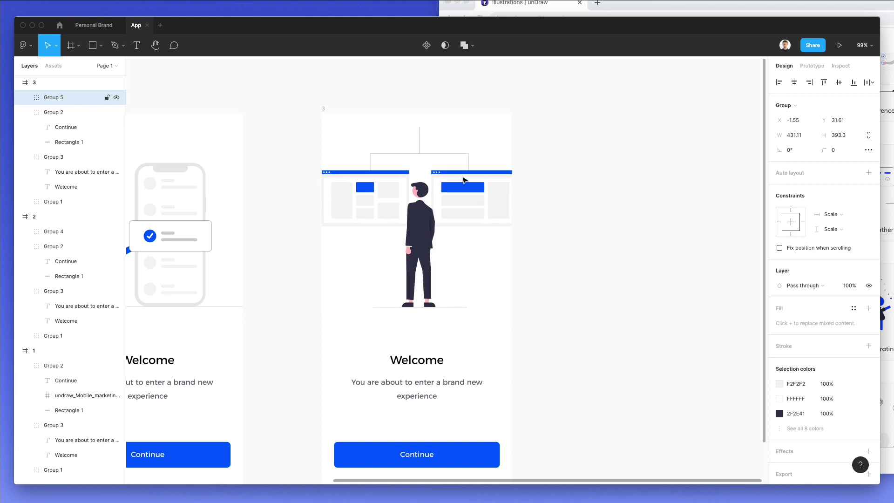
{"action": "left_click_drag", "start_coordinate": [517, 125], "coordinate": [511, 132]}
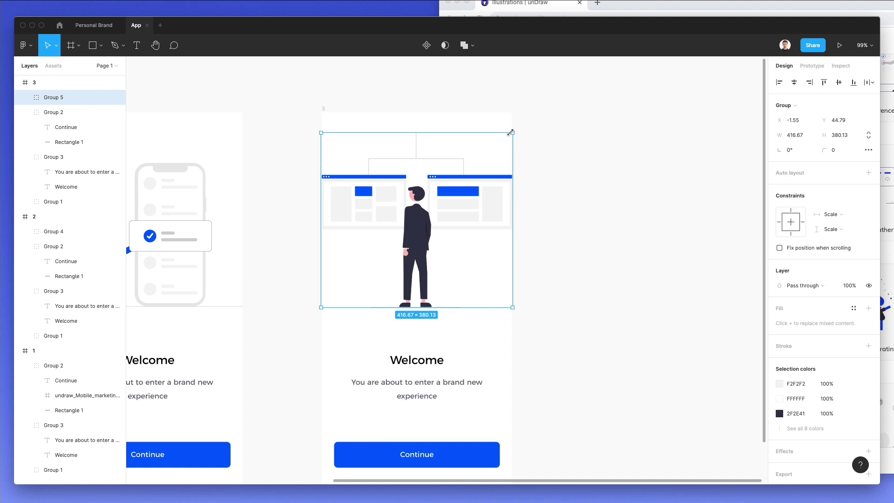
{"action": "key", "text": "Right"}
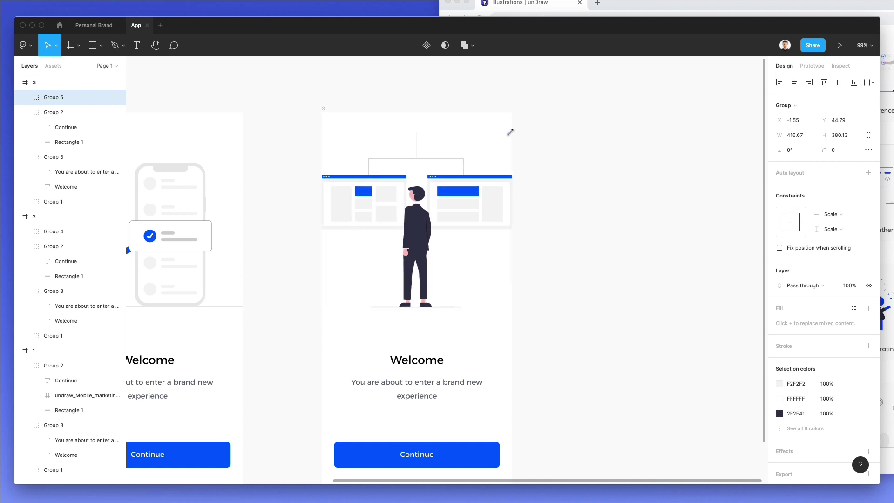
{"action": "key", "text": "Left"}
- Stretch the ground line under the standing man to about 499 wide so it runs past both frame edges
{"action": "left_click", "coordinate": [453, 305]}
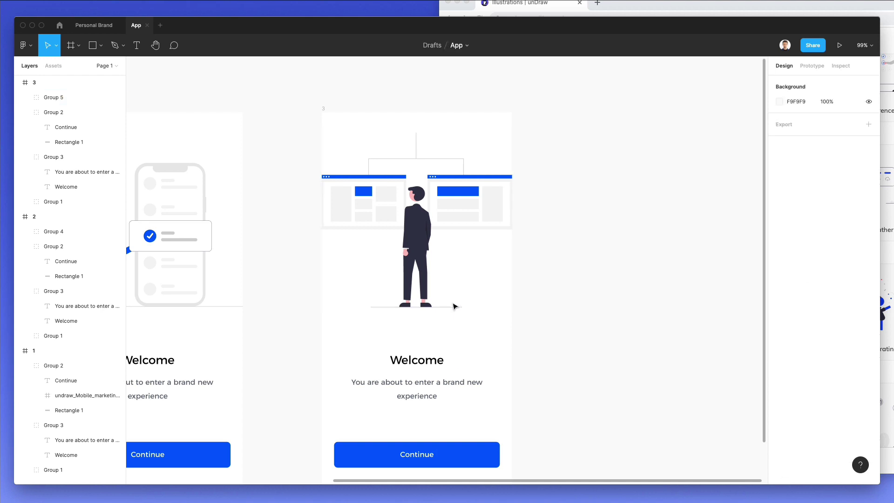
{"action": "double_click", "coordinate": [454, 305]}
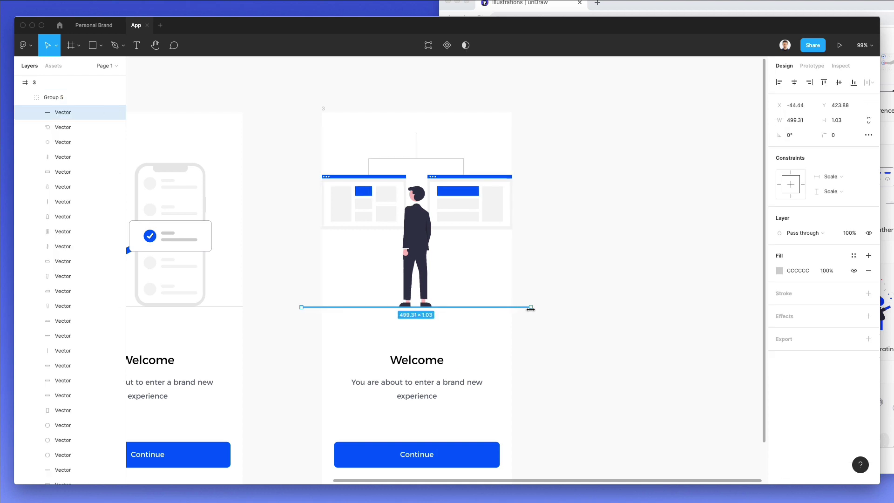
{"action": "left_click", "coordinate": [535, 280]}
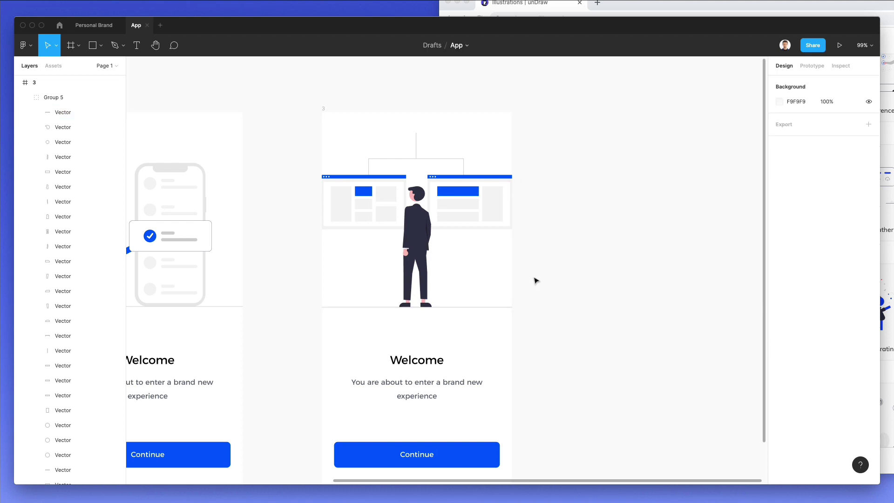
- Extend the illustration's upper vertical connector line upward to the top edge of frame 3
{"action": "left_click", "coordinate": [416, 139]}
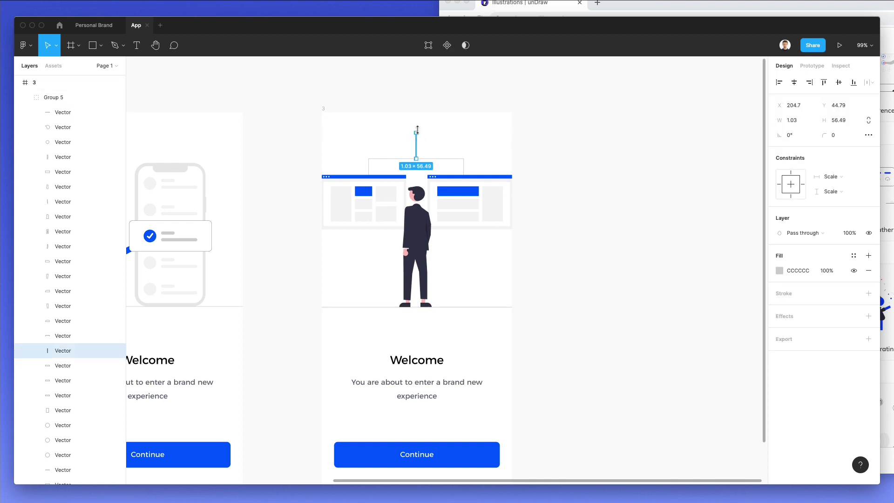
{"action": "left_click_drag", "start_coordinate": [417, 130], "coordinate": [421, 102]}
{"action": "left_click", "coordinate": [471, 102]}
- Move frame 2 far to the left, away from the other two screens
{"action": "scroll", "coordinate": [505, 135], "scroll_direction": "down", "scroll_amount": 3}
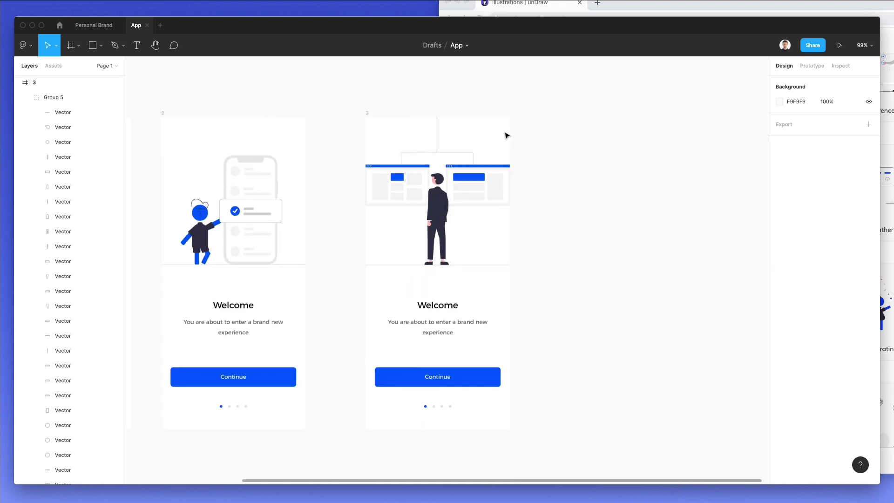
{"action": "scroll", "coordinate": [569, 163], "scroll_direction": "left", "scroll_amount": 3}
{"action": "scroll", "coordinate": [569, 163], "scroll_direction": "down", "scroll_amount": 3}
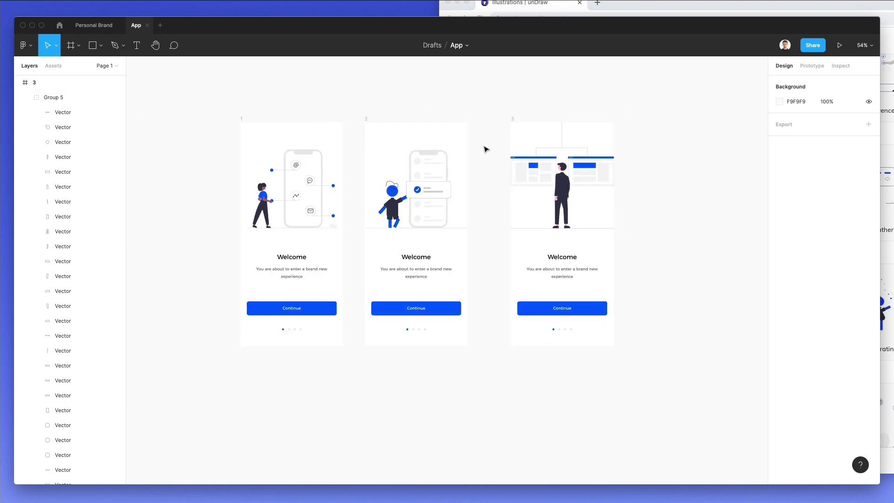
{"action": "left_click", "coordinate": [368, 123]}
{"action": "left_click_drag", "start_coordinate": [454, 157], "coordinate": [86, 149]}
{"action": "scroll", "coordinate": [582, 158], "scroll_direction": "right", "scroll_amount": 5}
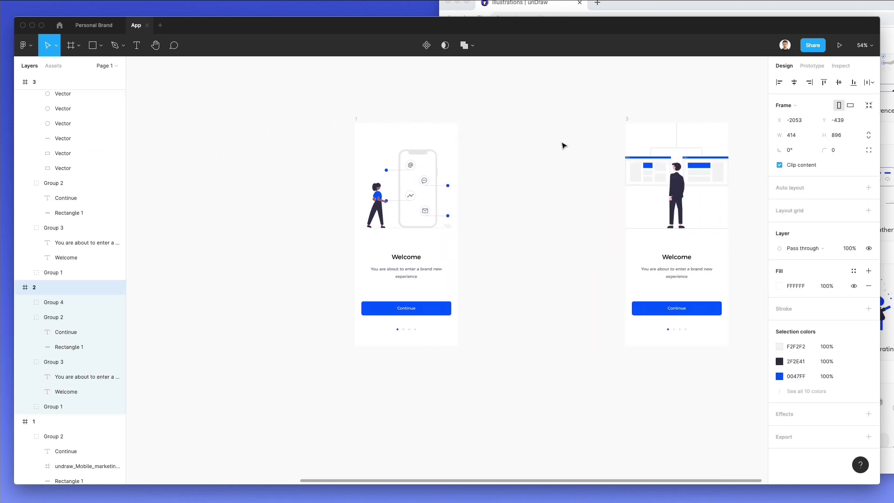
- Move frame 3 closer to frame 1, into the place frame 2 occupied
{"action": "left_click", "coordinate": [639, 120]}
{"action": "left_click", "coordinate": [629, 119]}
{"action": "left_click_drag", "start_coordinate": [683, 158], "coordinate": [543, 158]}
{"action": "left_click", "coordinate": [686, 190]}
- Recolour the second pagination dot in frame 3 with the Continue button's blue
{"action": "scroll", "coordinate": [551, 263], "scroll_direction": "up", "scroll_amount": 2}
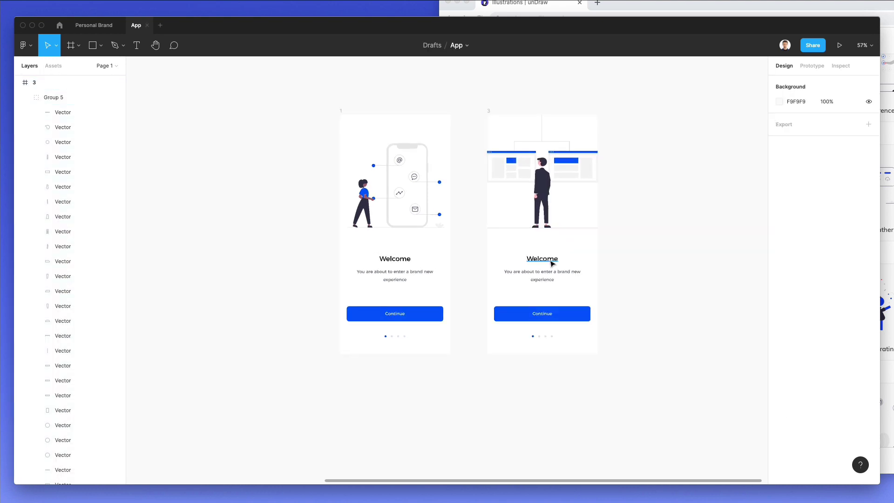
{"action": "scroll", "coordinate": [547, 290], "scroll_direction": "up", "scroll_amount": 5}
{"action": "double_click", "coordinate": [530, 401]}
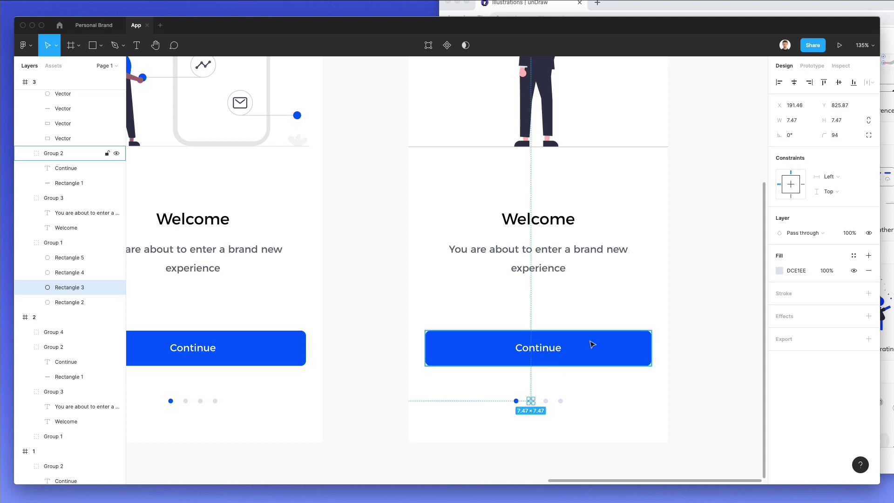
- Replace the "Welcome" heading in frame 3 with "Evolution"
{"action": "double_click", "coordinate": [540, 222]}
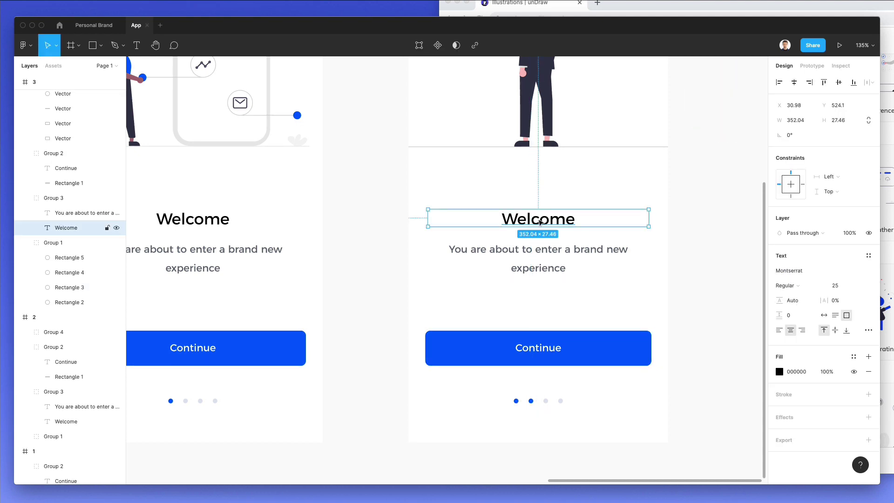
{"action": "double_click", "coordinate": [538, 220]}
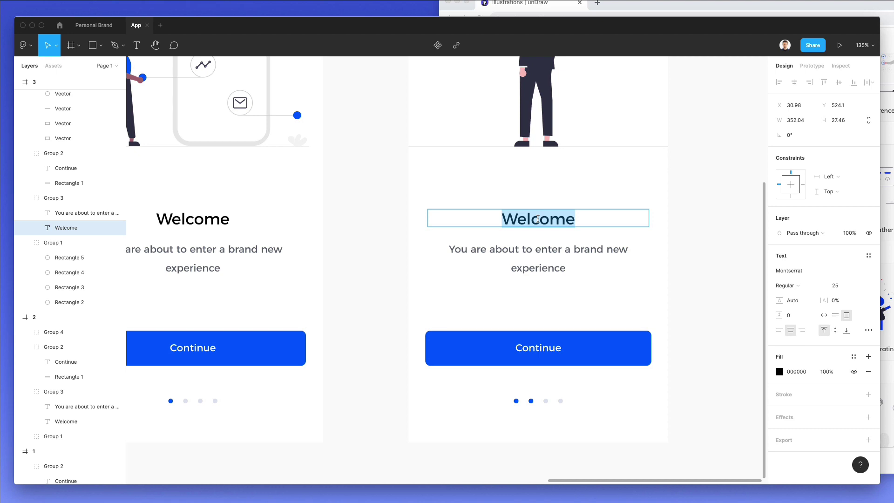
{"action": "type", "text": "T"}
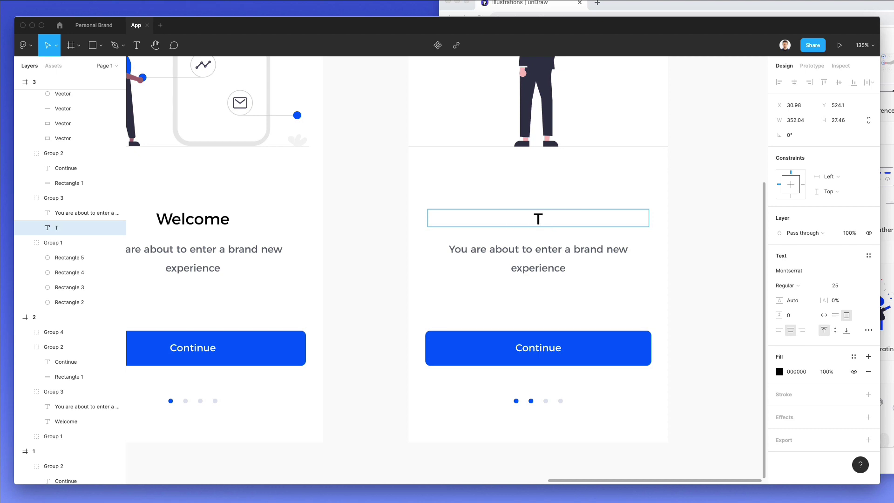
{"action": "type", "text": "his will make"}
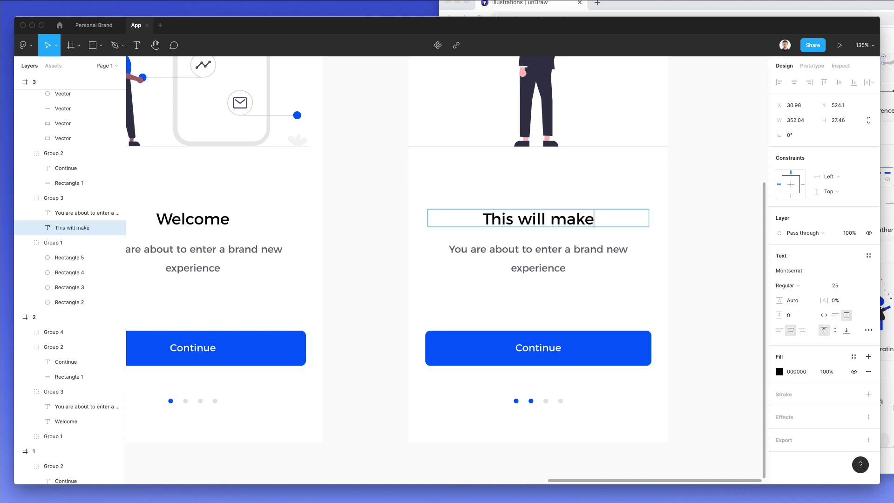
{"action": "key", "text": "super+a"}
{"action": "type", "text": "Evolutio"}
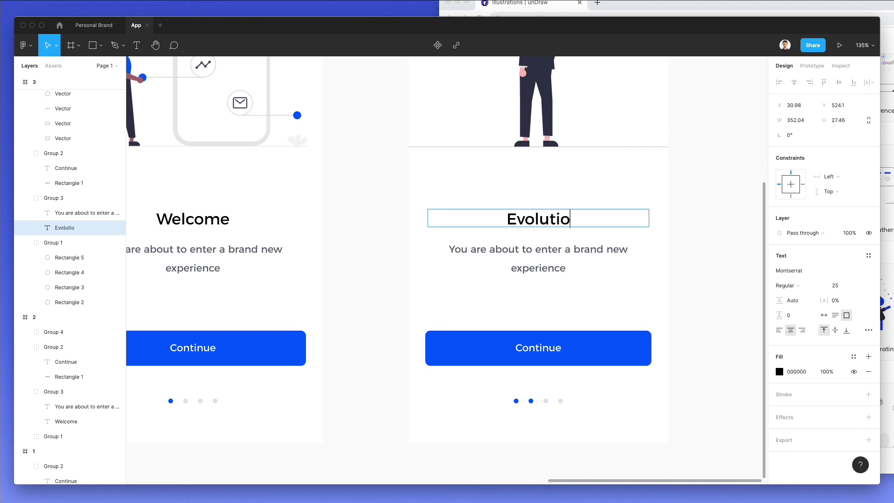
{"action": "type", "text": "n"}
- Replace frame 3's subtitle with "This is all about the evolution of what you desire", without a full stop
{"action": "double_click", "coordinate": [544, 266]}
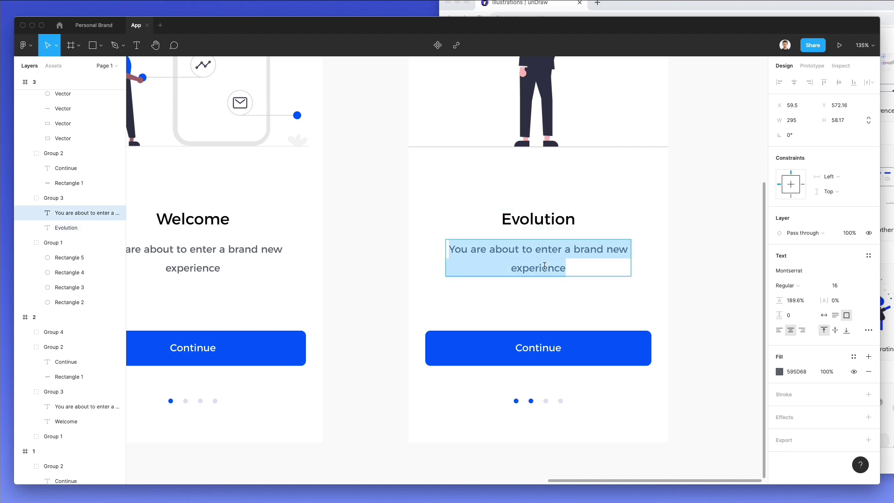
{"action": "type", "text": "This is all abo"}
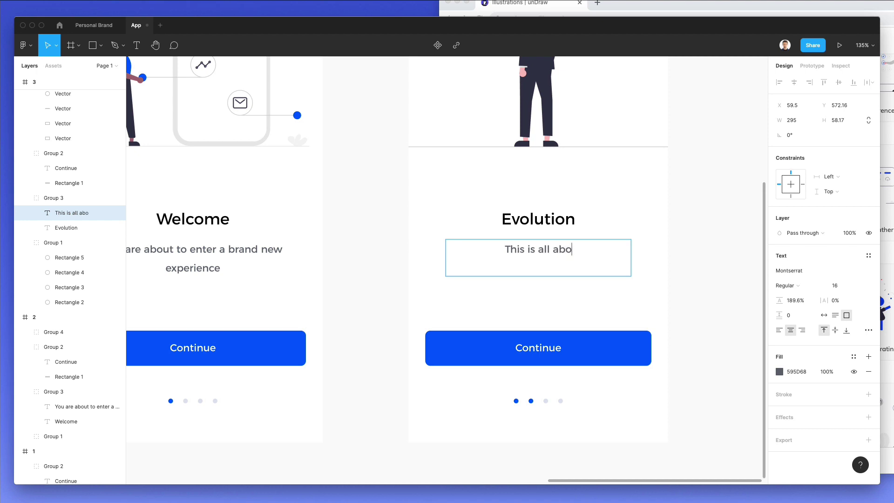
{"action": "type", "text": "ut the evoluti"}
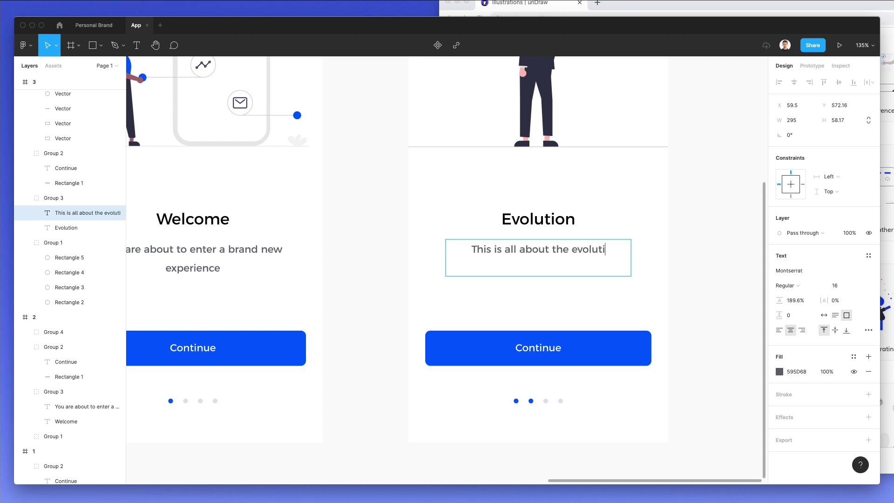
{"action": "type", "text": "on of wh"}
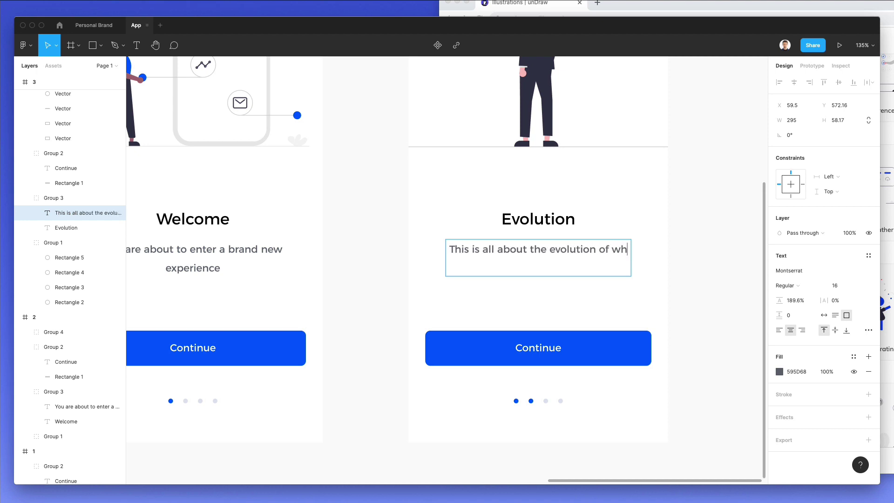
{"action": "type", "text": "at you want"}
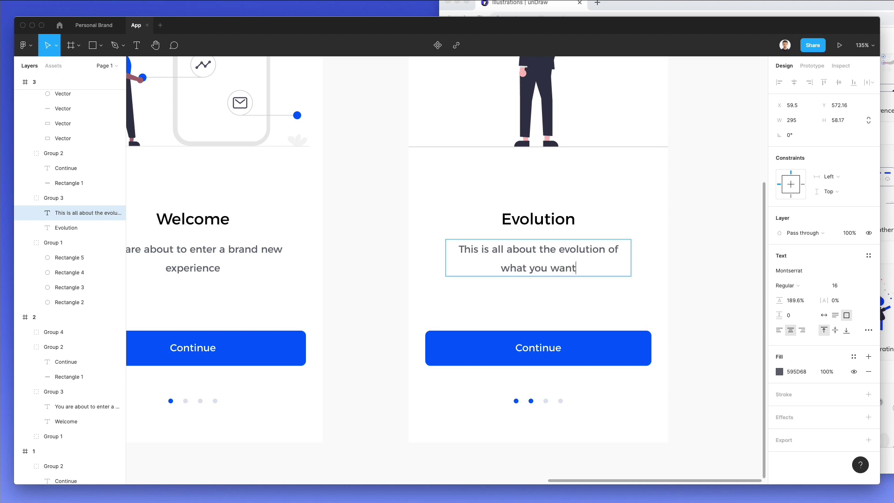
{"action": "key", "text": "BackSpace"}
{"action": "key", "text": "BackSpace"}
{"action": "key", "text": "BackSpace"}
{"action": "key", "text": "BackSpace"}
{"action": "type", "text": "desire."}
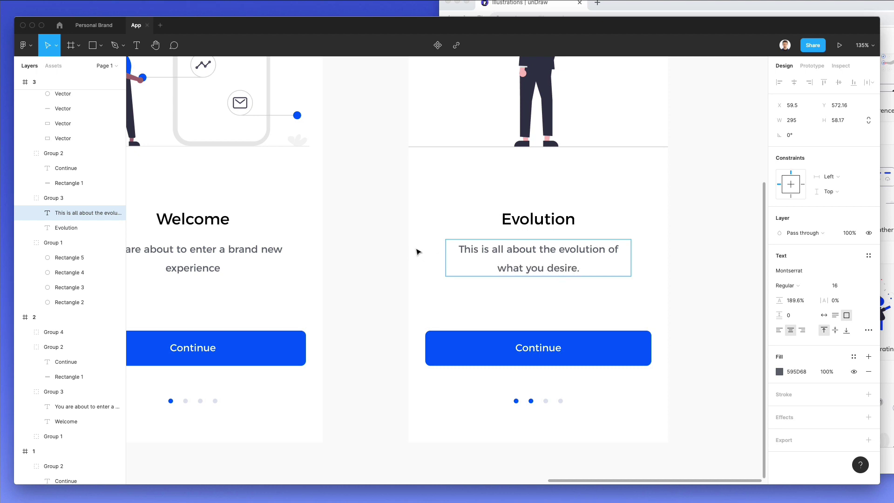
{"action": "key", "text": "BackSpace"}
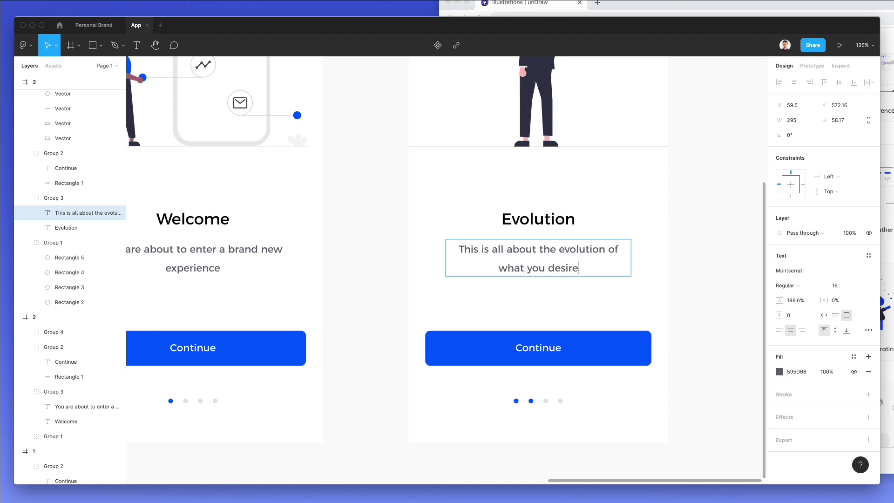
{"action": "key", "text": "Escape"}
{"action": "scroll", "coordinate": [403, 252], "scroll_direction": "down", "scroll_amount": 5}
{"action": "scroll", "coordinate": [396, 263], "scroll_direction": "up", "scroll_amount": 3}
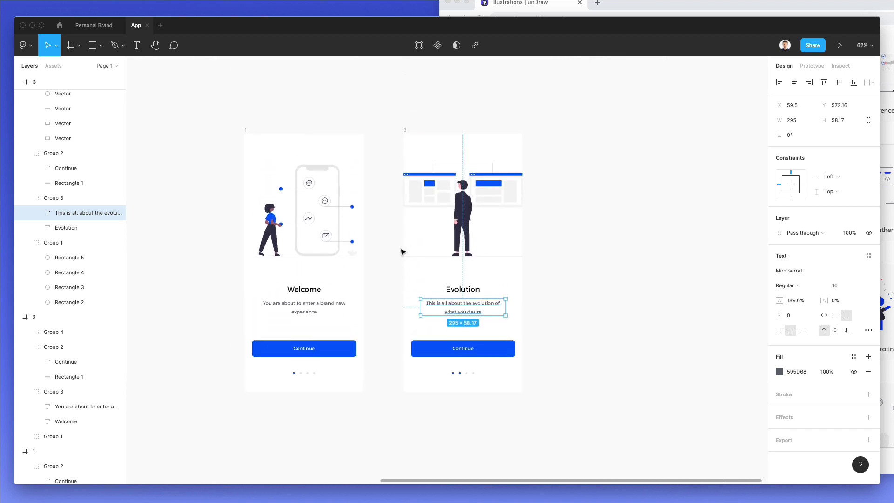
{"action": "left_click", "coordinate": [391, 275]}
- Duplicate frame 3 and place the copy beside it on the side away from frame 1
{"action": "scroll", "coordinate": [389, 279], "scroll_direction": "right", "scroll_amount": 4}
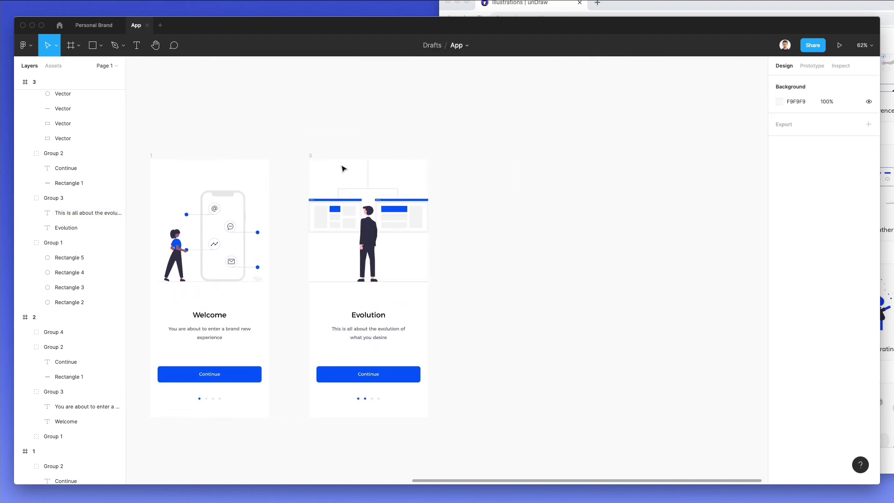
{"action": "scroll", "coordinate": [345, 166], "scroll_direction": "down", "scroll_amount": 2}
{"action": "scroll", "coordinate": [359, 158], "scroll_direction": "left", "scroll_amount": 4}
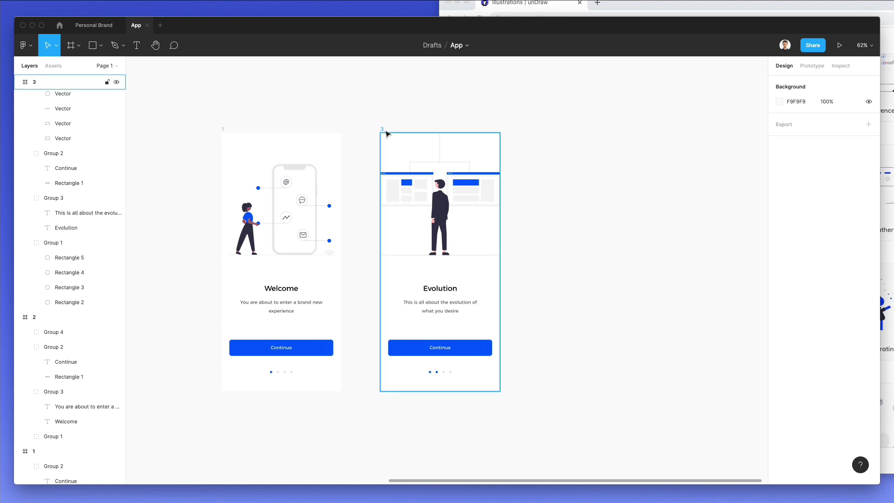
{"action": "left_click", "coordinate": [405, 151]}
{"action": "left_click_drag", "start_coordinate": [405, 152], "coordinate": [562, 158]}
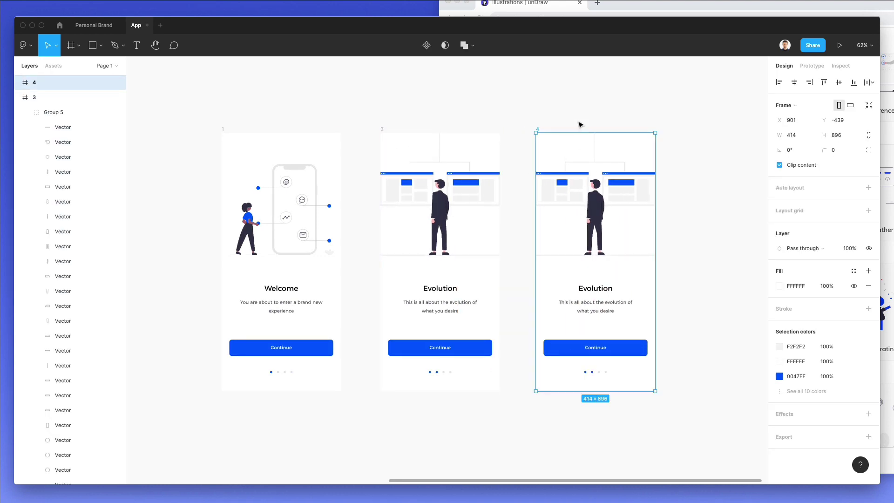
{"action": "left_click", "coordinate": [579, 116]}
- Delete the illustration of the man and browser windows from frame 4
{"action": "scroll", "coordinate": [560, 153], "scroll_direction": "right", "scroll_amount": 2}
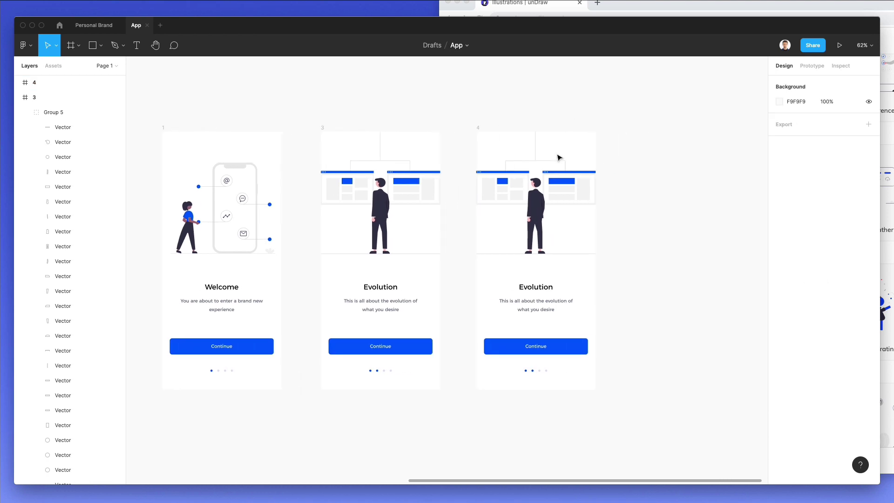
{"action": "scroll", "coordinate": [560, 156], "scroll_direction": "up", "scroll_amount": 3}
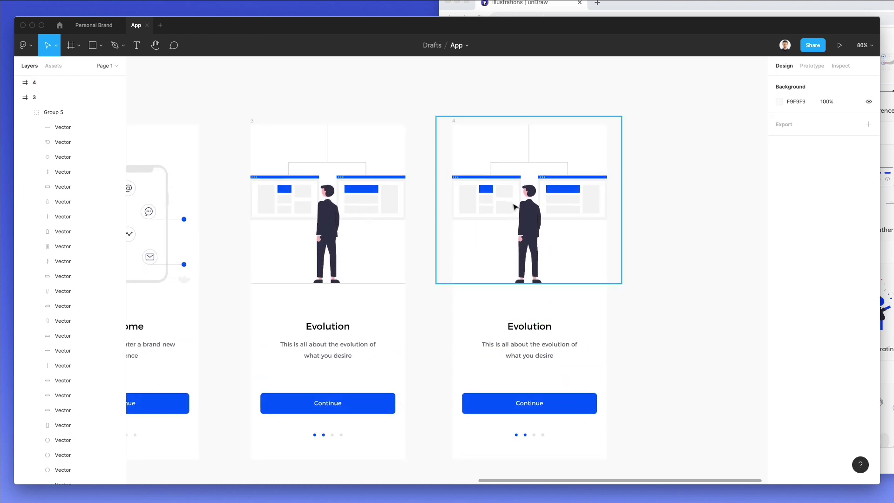
{"action": "left_click", "coordinate": [515, 206]}
{"action": "key", "text": "Delete"}
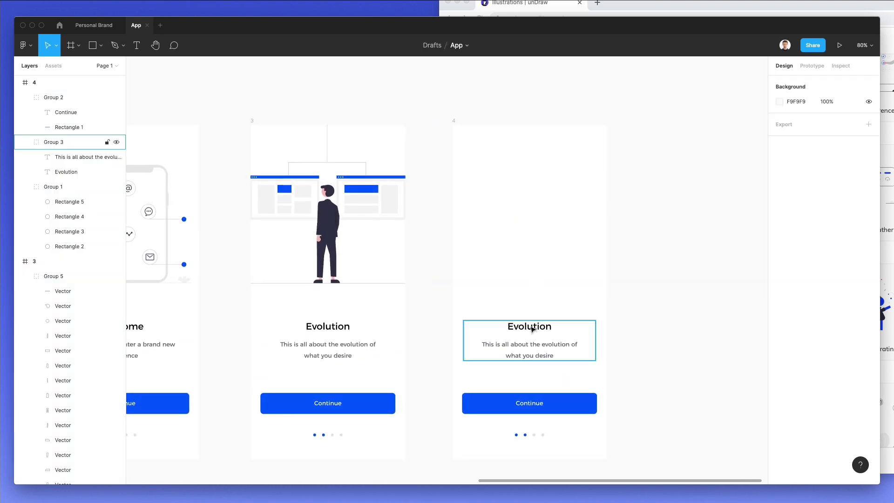
- Move frame 4's heading and subtitle into the empty upper area, ungrouped, with a duplicate "Evolution" heading placed above them
{"action": "left_click_drag", "start_coordinate": [531, 329], "coordinate": [529, 160]}
{"action": "key", "text": "super+shift+g"}
{"action": "left_click", "coordinate": [529, 166]}
{"action": "key", "text": "shift+Down"}
{"action": "key", "text": "shift+Down"}
{"action": "key", "text": "shift+Down"}
{"action": "key", "text": "shift+Down"}
{"action": "key", "text": "shift+Down"}
{"action": "key", "text": "shift+Down"}
{"action": "key", "text": "shift+Down"}
{"action": "key", "text": "shift+Down"}
{"action": "key", "text": "shift+Down"}
{"action": "key", "text": "shift+Down"}
- Make the uppermost heading in frame 4 auto-width and left-aligned, and change its text to "Filters"
{"action": "left_click", "coordinate": [551, 195]}
{"action": "left_click", "coordinate": [821, 330]}
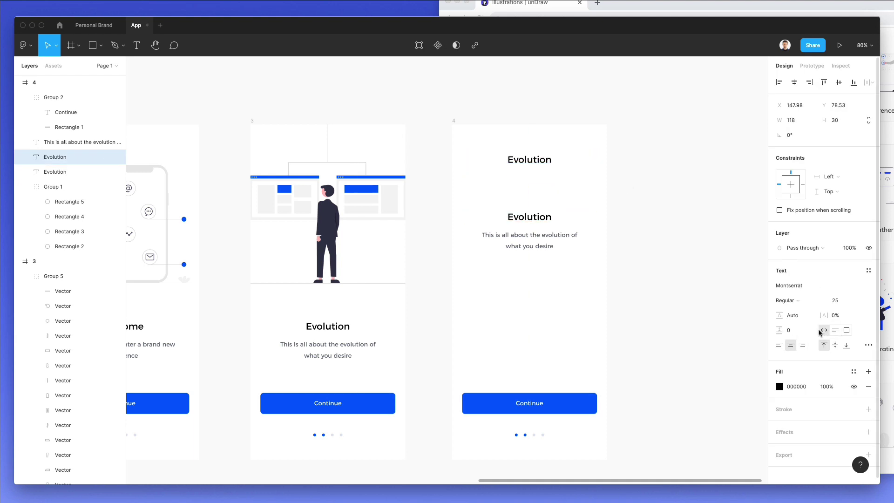
{"action": "left_click", "coordinate": [779, 344]}
{"action": "double_click", "coordinate": [528, 161]}
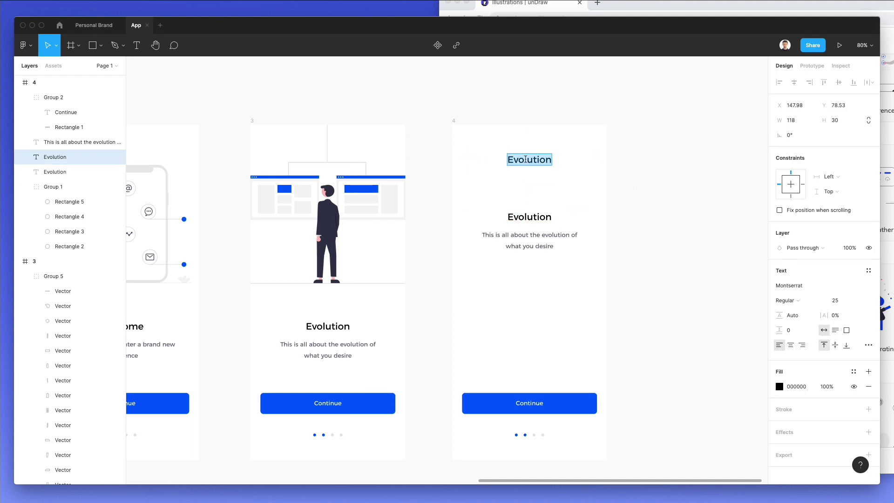
{"action": "type", "text": "Filters"}
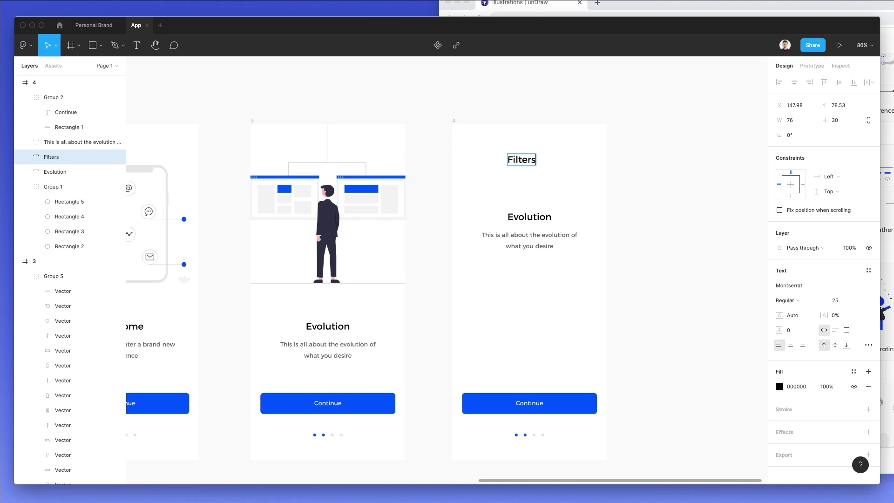
{"action": "key", "text": "Escape"}
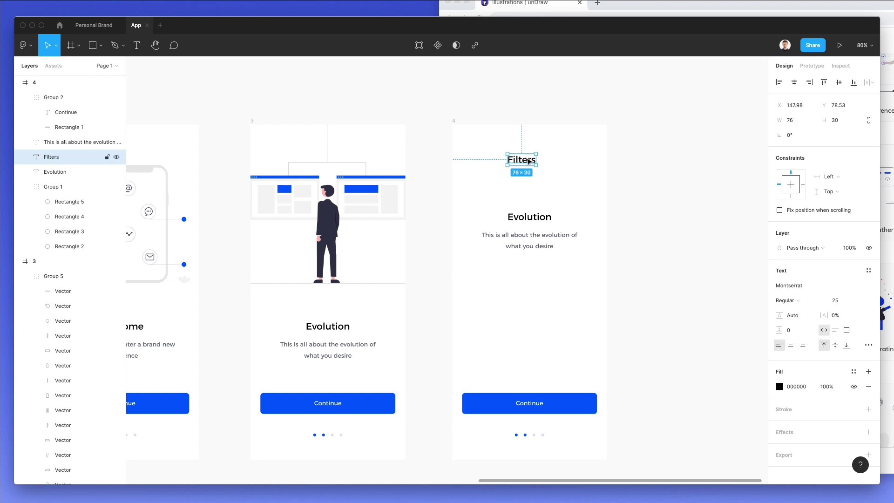
- Move the "Filters" label toward frame 4's upper-left corner, to about X 59.5, Y 58.53
{"action": "left_click_drag", "start_coordinate": [525, 161], "coordinate": [492, 150]}
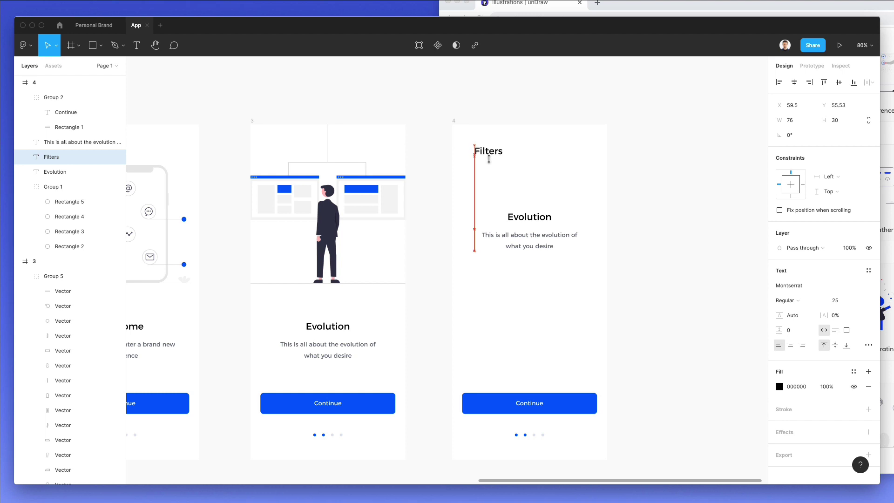
{"action": "key", "text": "shift+Down"}
{"action": "scroll", "coordinate": [482, 135], "scroll_direction": "up", "scroll_amount": 5}
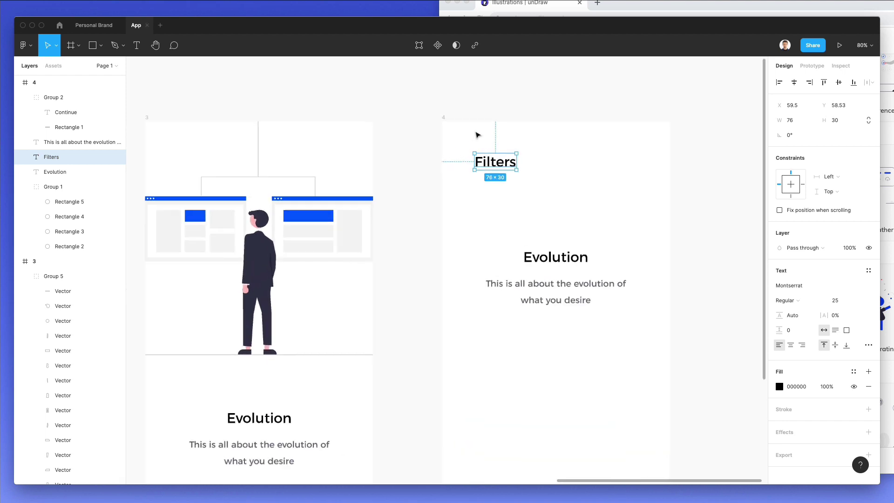
- Search the Nucleo icon library for "Filters" and place the funnel icon just before the "Filters" label in frame 4
{"action": "double_click", "coordinate": [517, 166]}
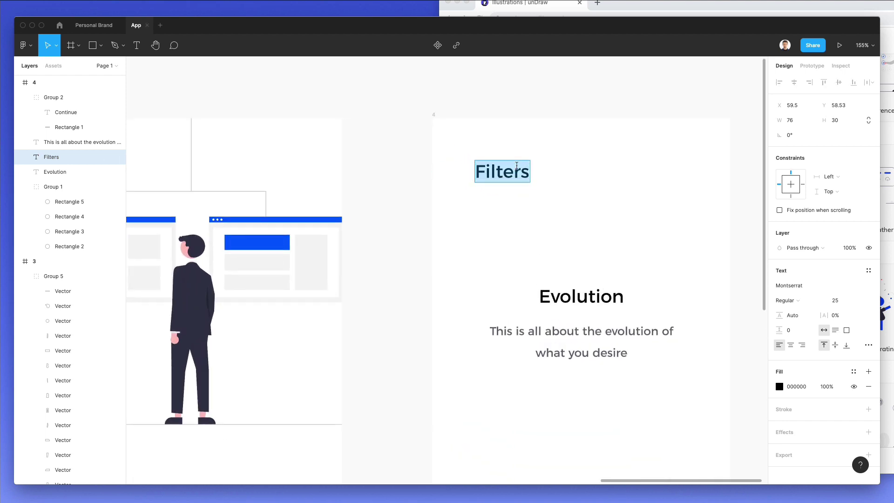
{"action": "left_click", "coordinate": [458, 2]}
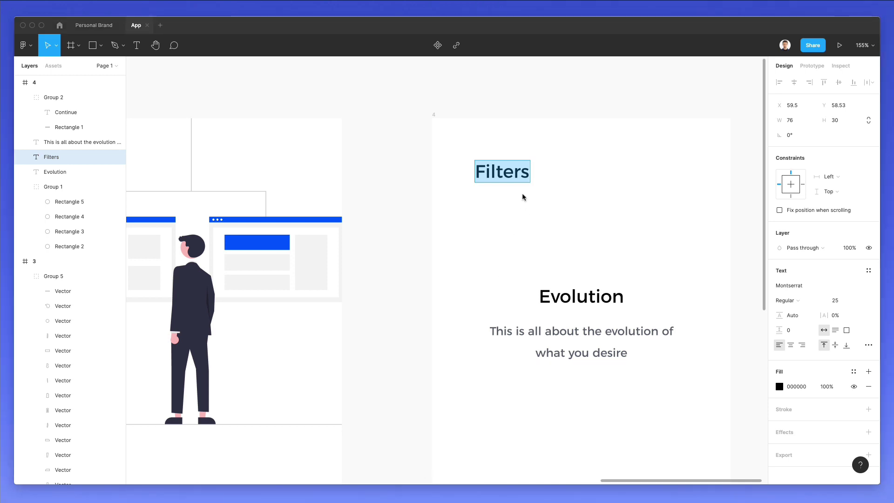
{"action": "key", "text": "super+shift+n"}
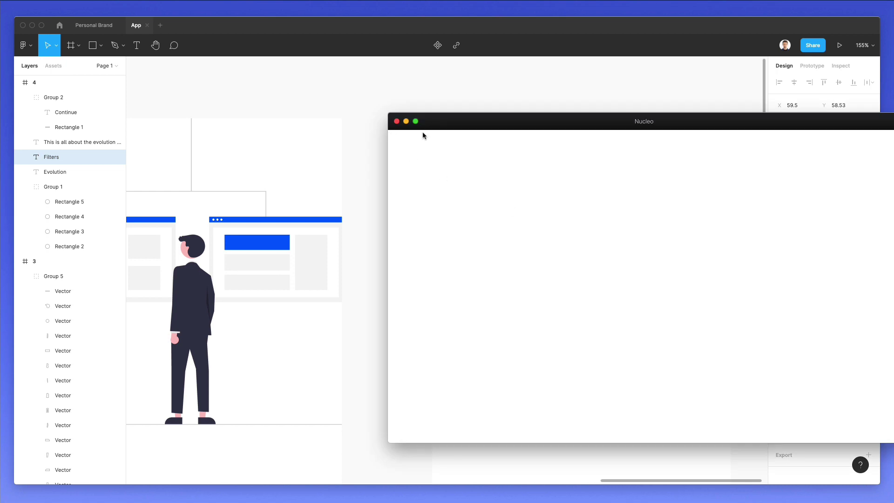
{"action": "type", "text": "filters"}
{"action": "key", "text": "Escape"}
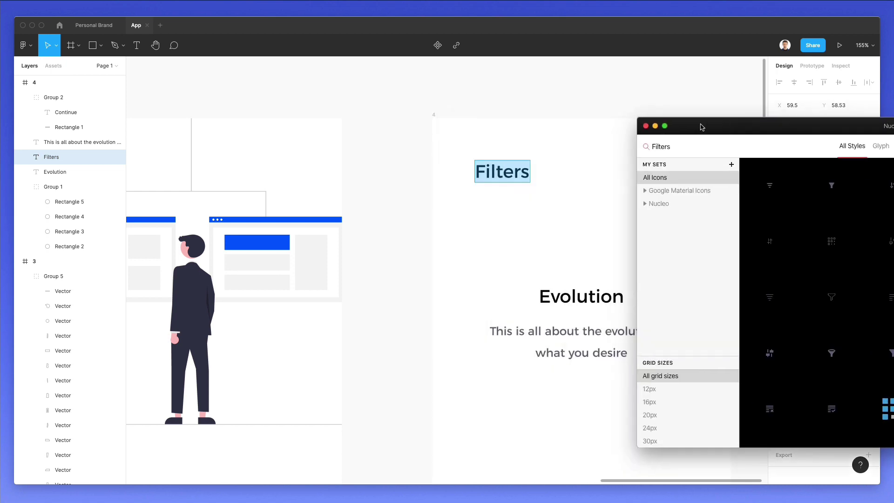
{"action": "key", "text": "Escape"}
{"action": "key", "text": "super+shift+n"}
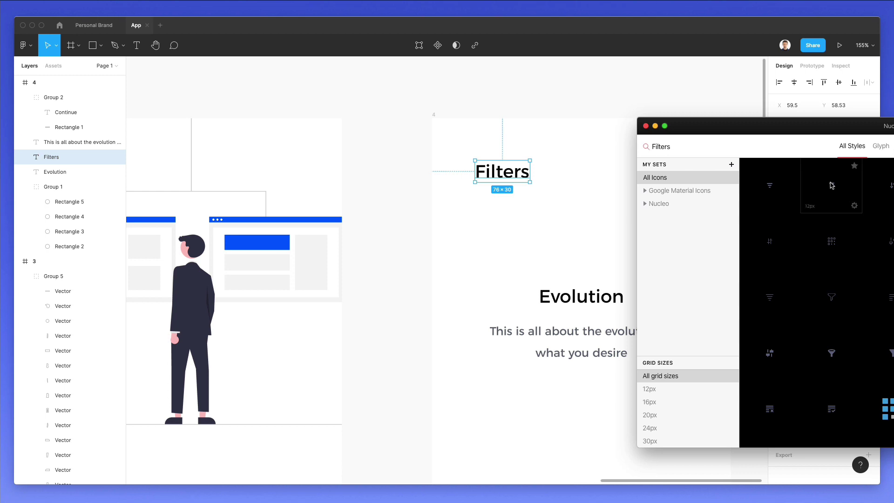
{"action": "left_click_drag", "start_coordinate": [823, 350], "coordinate": [472, 179]}
{"action": "left_click", "coordinate": [470, 190]}
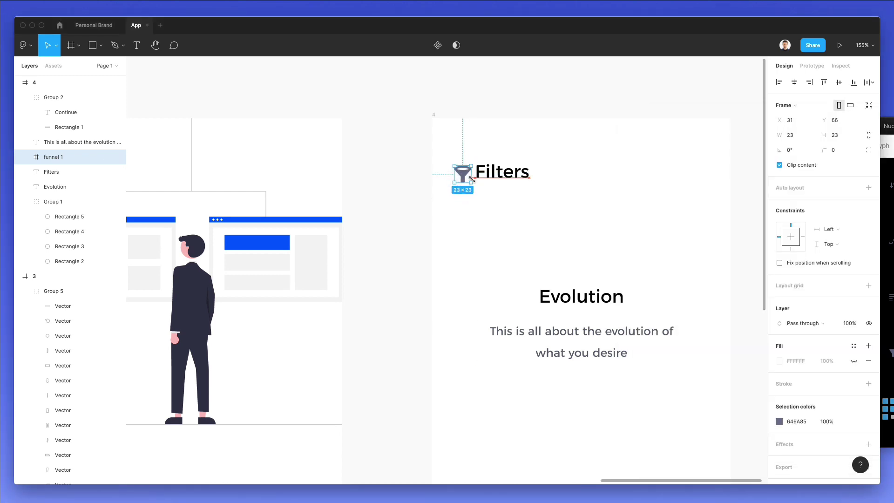
- Scale the funnel icon down to about 20.7 px and nudge it left, away from the "Filters" label
{"action": "key", "text": "super+z"}
{"action": "left_click_drag", "start_coordinate": [468, 177], "coordinate": [470, 178]}
{"action": "key", "text": "Left"}
{"action": "key", "text": "Left"}
{"action": "key", "text": "Left"}
{"action": "key", "text": "Left"}
{"action": "key", "text": "Left"}
{"action": "key", "text": "Left"}
{"action": "key", "text": "Left"}
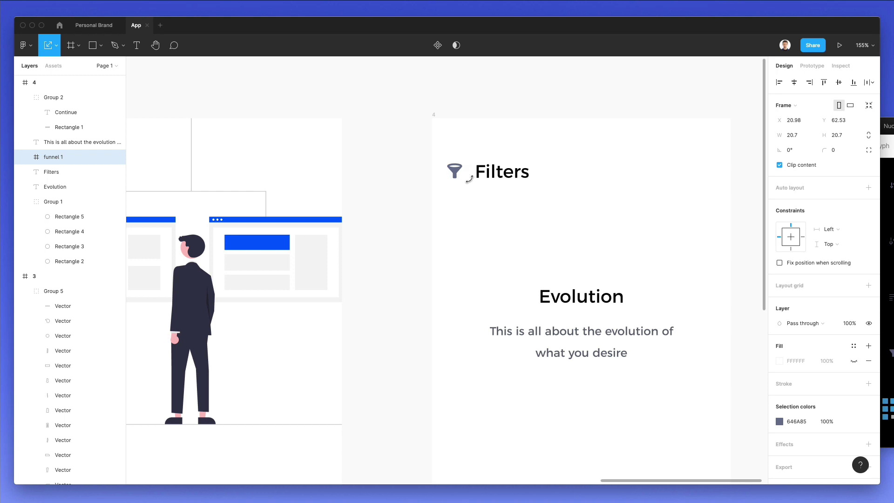
- Nudge the funnel icon slightly back toward the "Filters" label and recolour it with the illustration's blue
{"action": "key", "text": "Right"}
{"action": "key", "text": "Right"}
{"action": "key", "text": "Right"}
{"action": "key", "text": "super+shift+r"}
{"action": "left_click", "coordinate": [575, 207]}
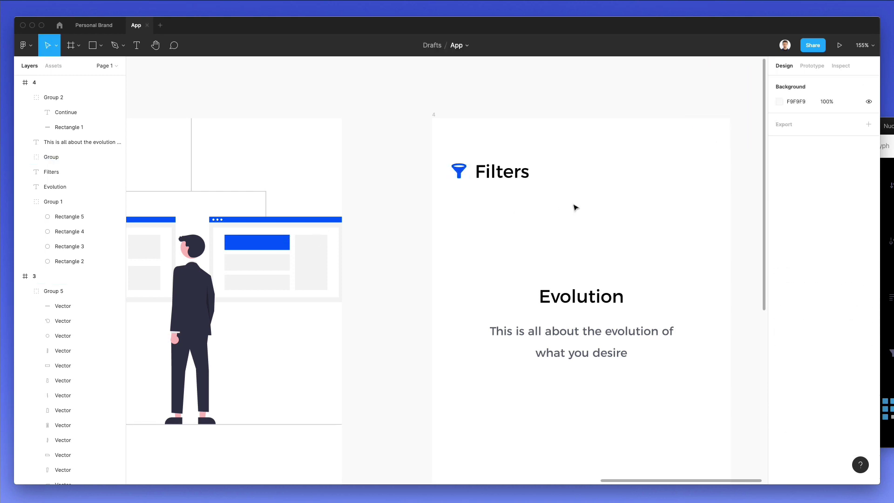
- Set the "Filters" label's font size to 23
{"action": "left_click", "coordinate": [481, 176]}
{"action": "scroll", "coordinate": [567, 180], "scroll_direction": "down", "scroll_amount": 3}
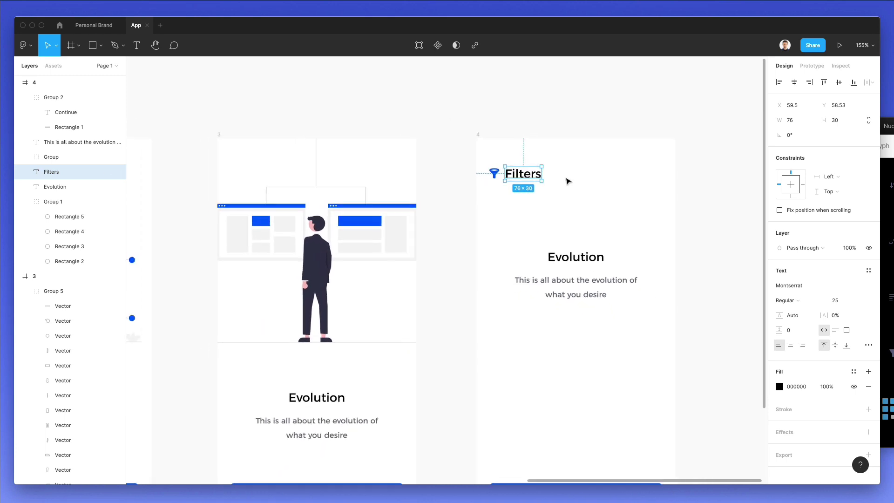
{"action": "left_click", "coordinate": [837, 300]}
{"action": "type", "text": "23"}
{"action": "key", "text": "Return"}
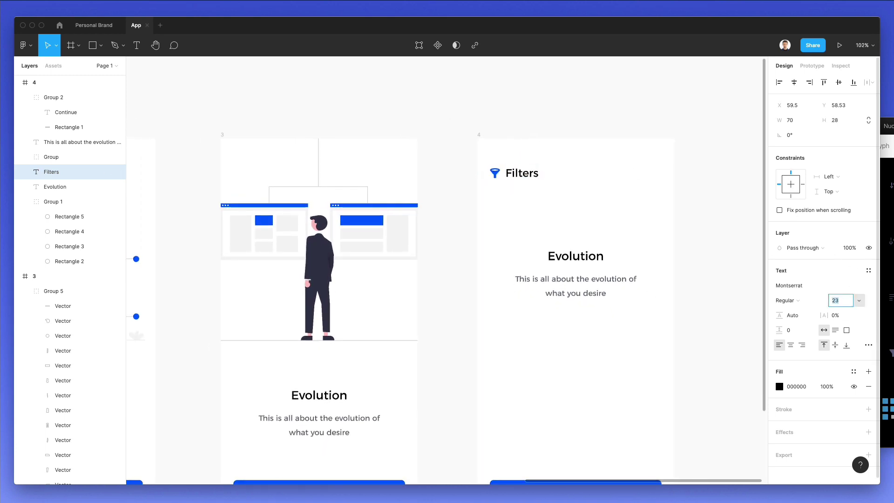
- Set the "Filters" label's font size to 21 and nudge it slightly down beside the funnel icon
{"action": "key", "text": "Down"}
{"action": "key", "text": "Down"}
{"action": "key", "text": "Return"}
{"action": "key", "text": "Down"}
{"action": "key", "text": "Down"}
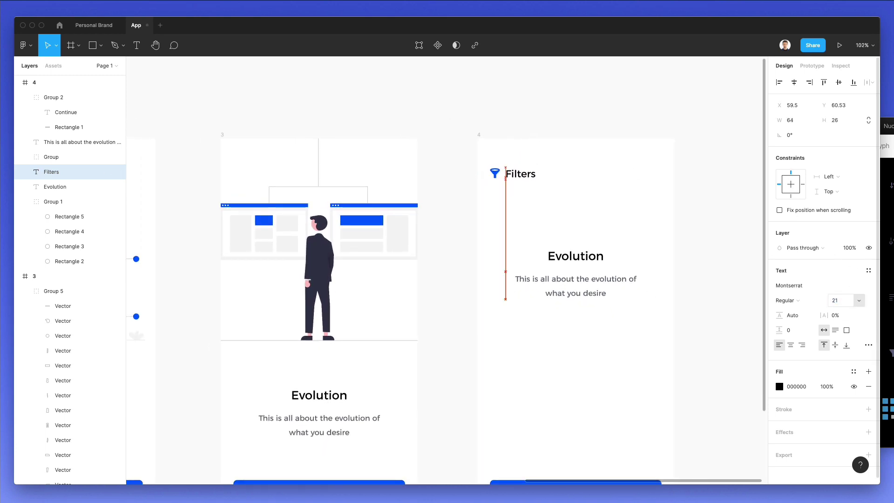
- Nudge the funnel icon and "Filters" label together slightly to the right in frame 4
{"action": "left_click_drag", "start_coordinate": [475, 159], "coordinate": [540, 187]}
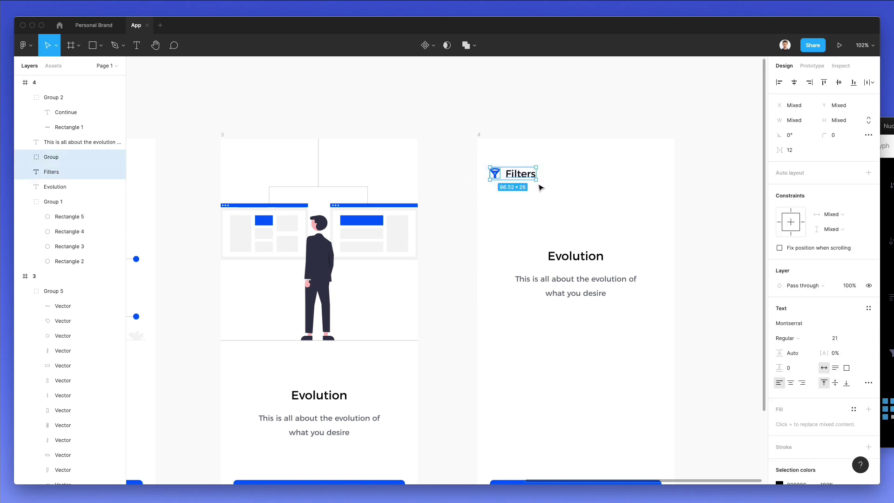
{"action": "left_click", "coordinate": [581, 149]}
{"action": "scroll", "coordinate": [580, 150], "scroll_direction": "up", "scroll_amount": 3}
{"action": "scroll", "coordinate": [534, 171], "scroll_direction": "up", "scroll_amount": 2}
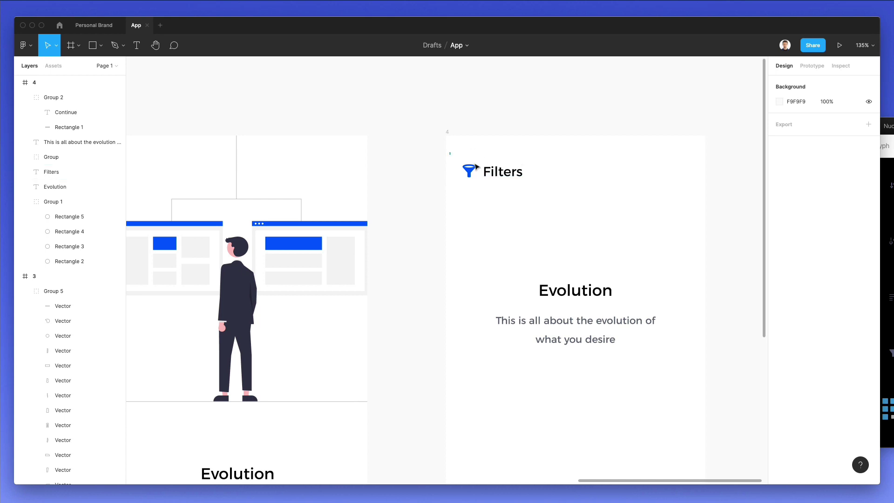
{"action": "left_click_drag", "start_coordinate": [449, 153], "coordinate": [526, 181]}
{"action": "key", "text": "Right"}
{"action": "key", "text": "Right"}
{"action": "key", "text": "Right"}
{"action": "left_click", "coordinate": [588, 188]}
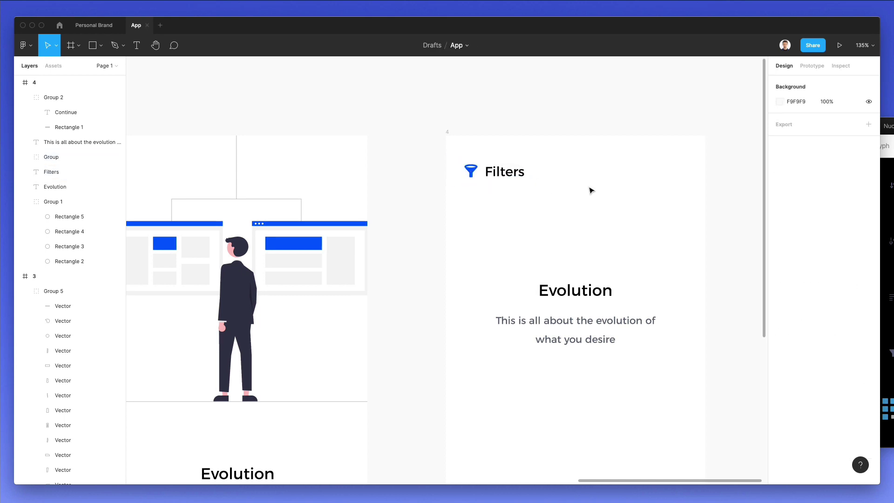
- Draw a circle about 33 px across and place it near frame 4's right edge, level with the "Filters" label
{"action": "scroll", "coordinate": [591, 188], "scroll_direction": "right", "scroll_amount": 1}
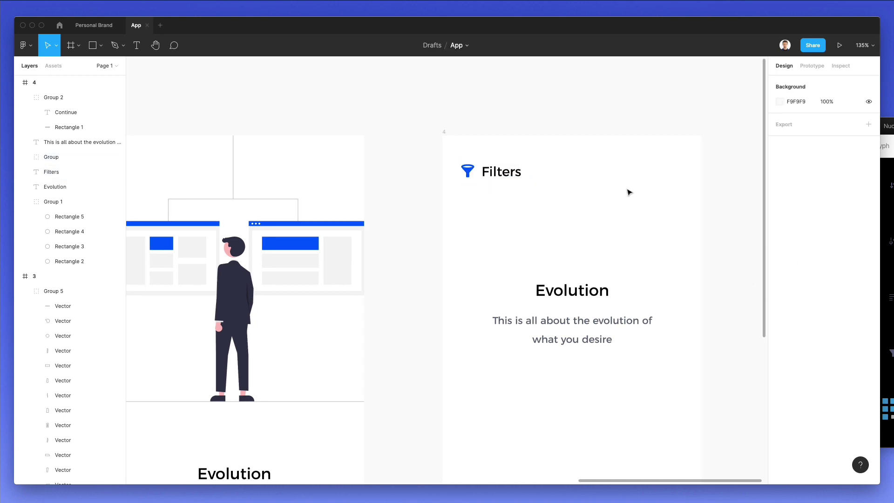
{"action": "key", "text": "k"}
{"action": "key", "text": "o"}
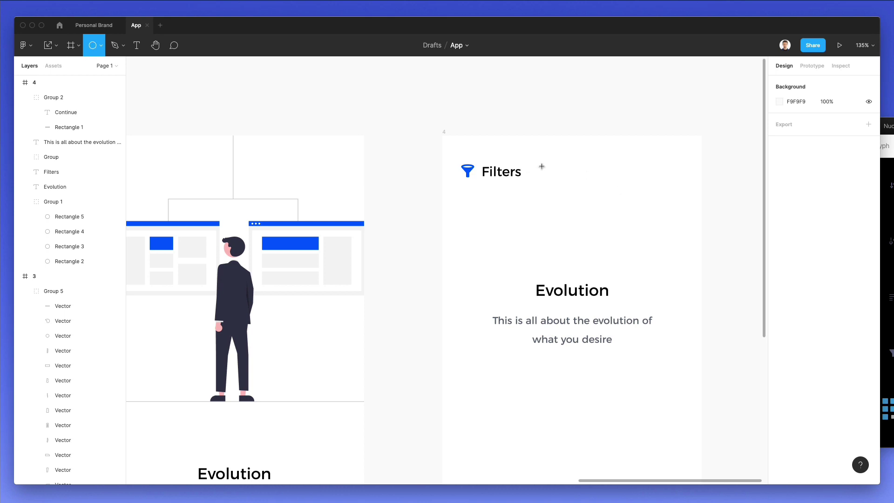
{"action": "left_click_drag", "start_coordinate": [536, 163], "coordinate": [551, 179]}
{"action": "left_click_drag", "start_coordinate": [554, 184], "coordinate": [554, 183]}
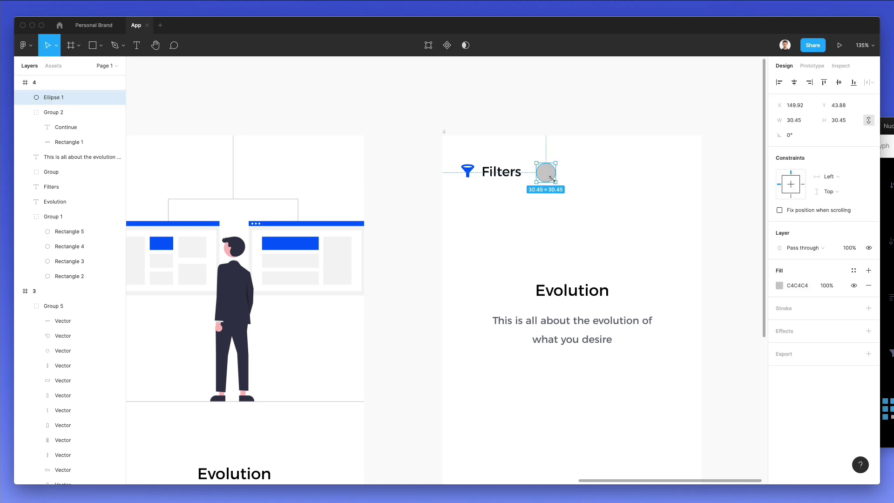
{"action": "left_click", "coordinate": [808, 81]}
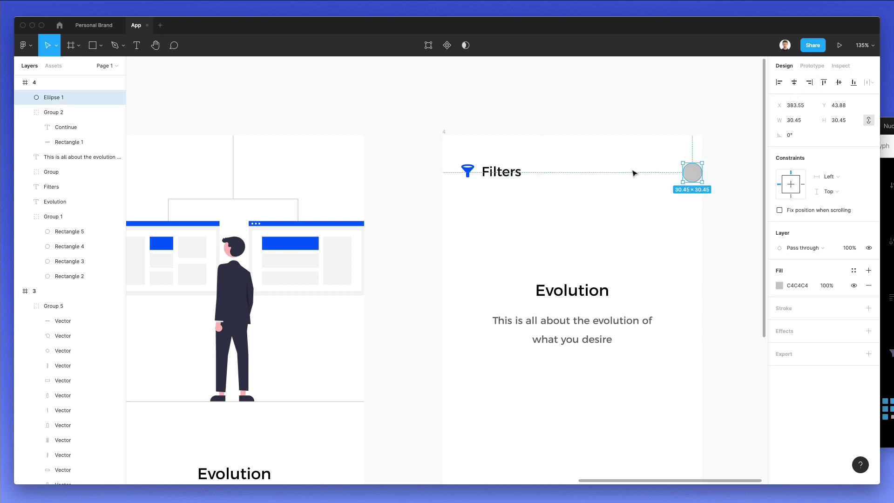
{"action": "left_click_drag", "start_coordinate": [690, 176], "coordinate": [660, 158]}
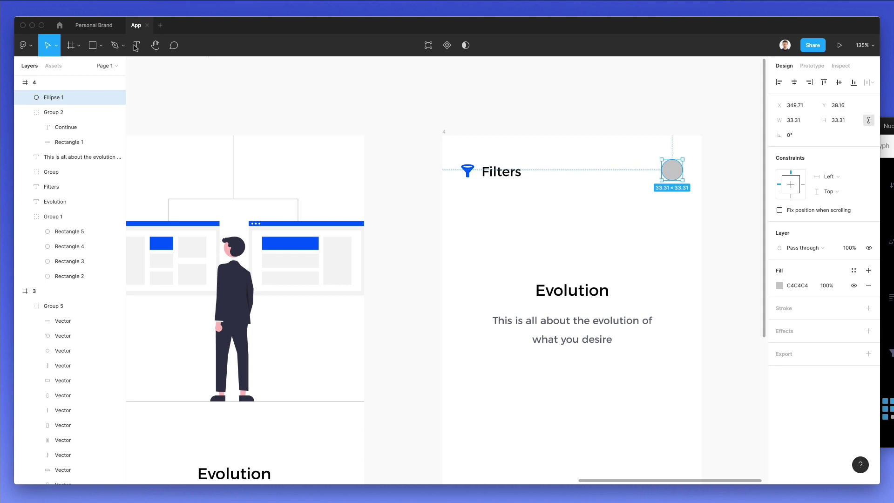
- Fill the circle with the portrait photo of the man in a grey sweater from the Unsplash plugin's portrait category
{"action": "left_click", "coordinate": [27, 47]}
{"action": "mouse_move", "coordinate": [66, 90]}
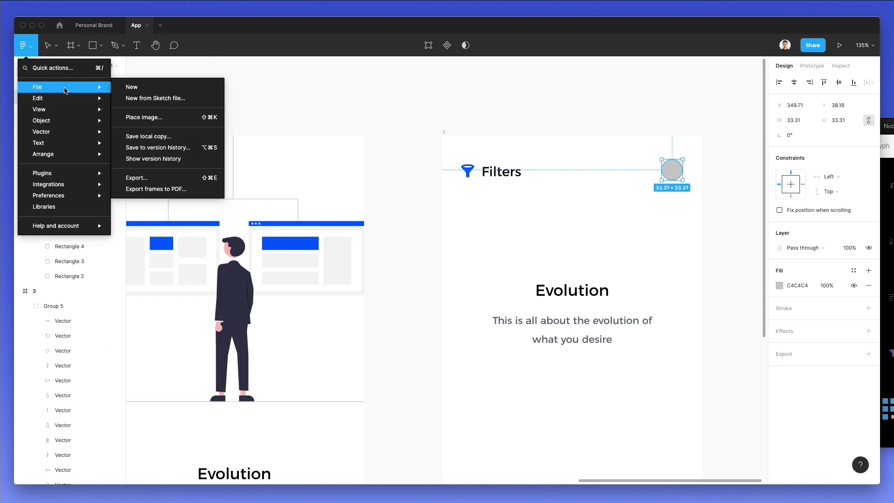
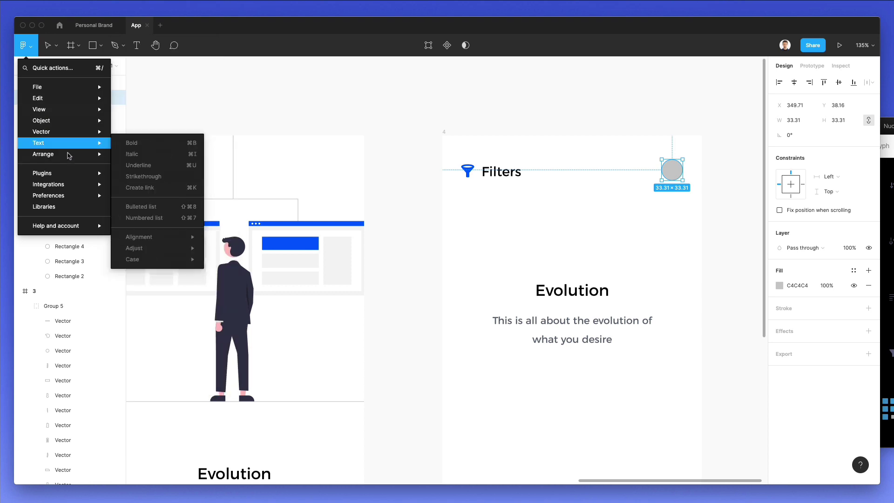
{"action": "mouse_move", "coordinate": [67, 174]}
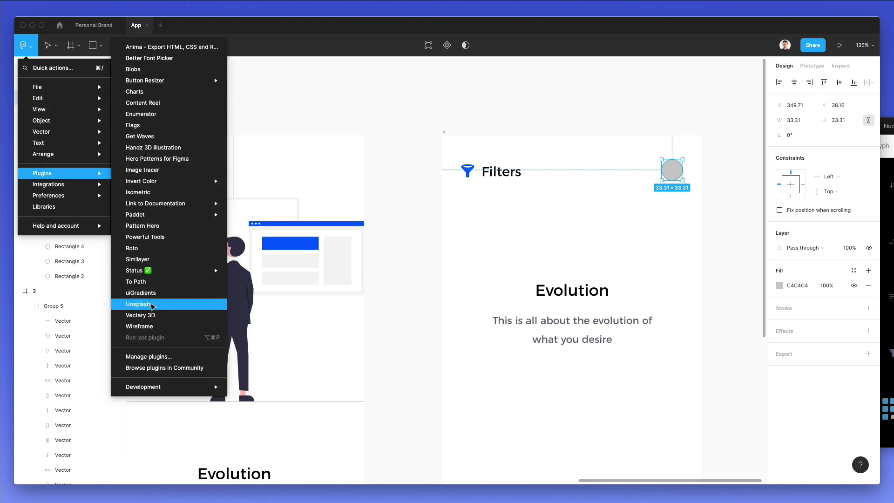
{"action": "left_click", "coordinate": [151, 304]}
{"action": "scroll", "coordinate": [611, 240], "scroll_direction": "right", "scroll_amount": 2}
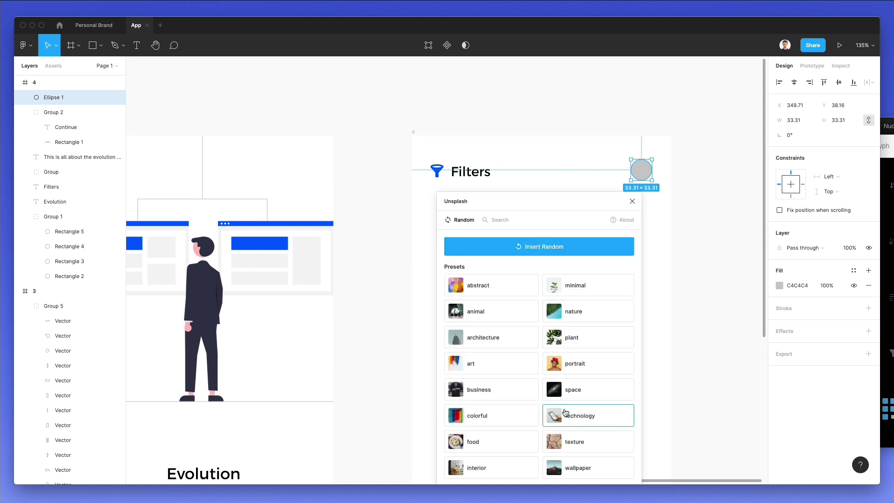
{"action": "left_click", "coordinate": [497, 218]}
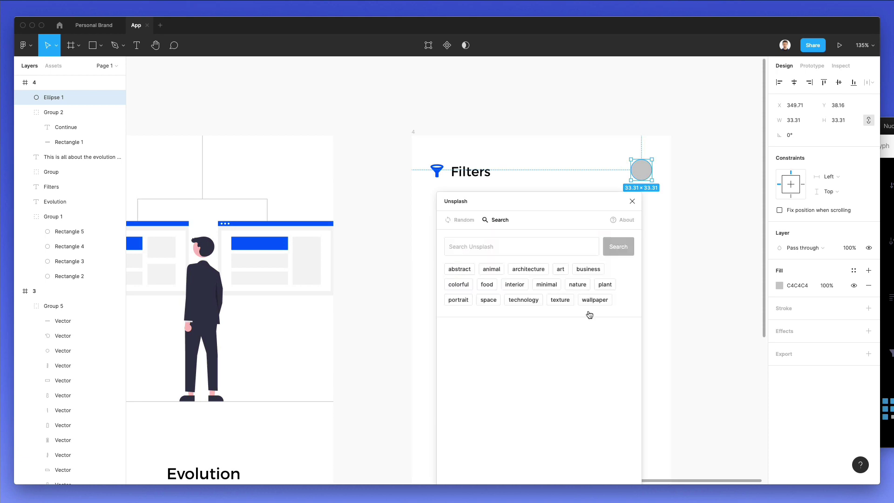
{"action": "left_click", "coordinate": [472, 301]}
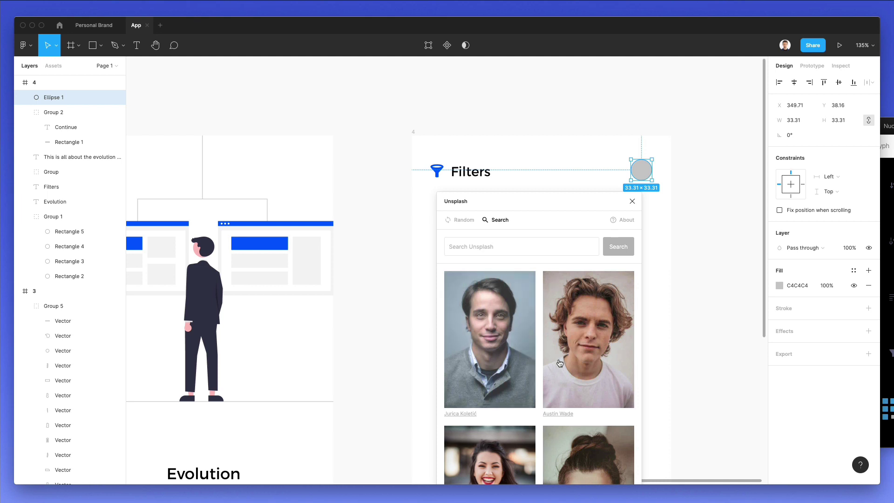
{"action": "scroll", "coordinate": [526, 300], "scroll_direction": "down", "scroll_amount": 1}
{"action": "left_click", "coordinate": [516, 301]}
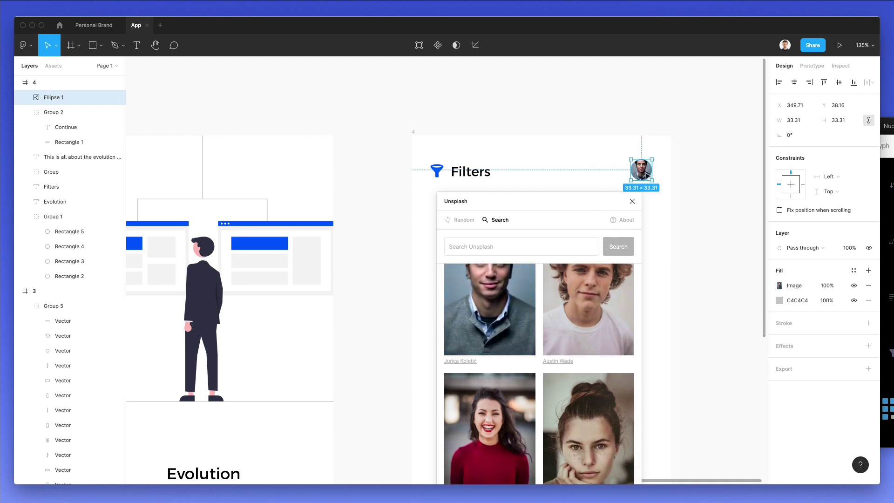
- Switch the circle's image fill to Crop, adjust the photo around the face and close the Unsplash plugin
{"action": "left_click", "coordinate": [778, 285]}
{"action": "left_click", "coordinate": [669, 282]}
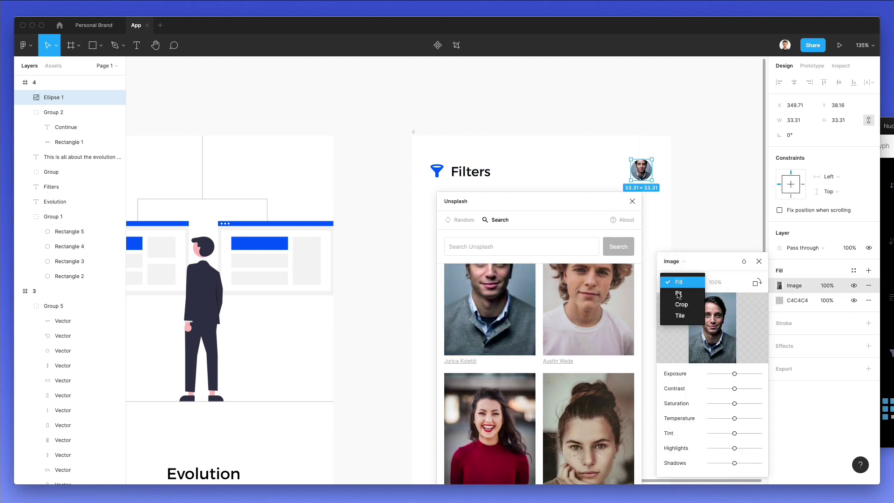
{"action": "left_click", "coordinate": [677, 303]}
{"action": "left_click_drag", "start_coordinate": [635, 159], "coordinate": [639, 174]}
{"action": "left_click", "coordinate": [677, 160]}
{"action": "left_click", "coordinate": [677, 164]}
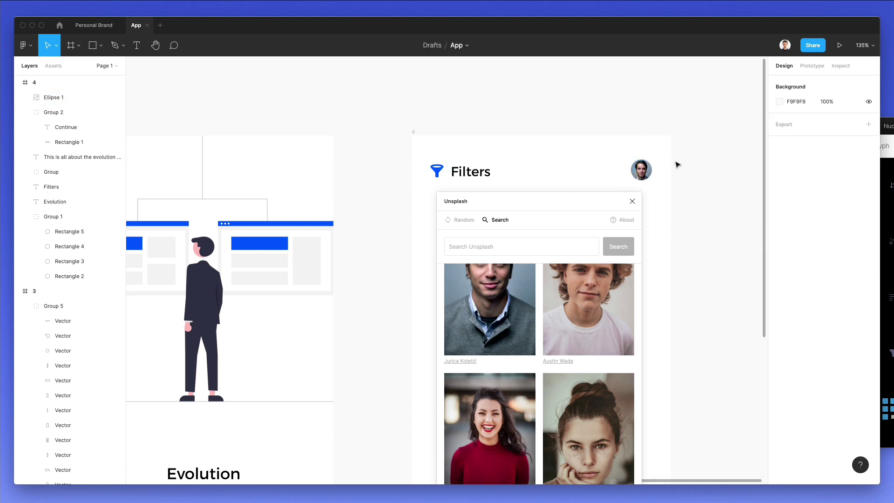
{"action": "left_click", "coordinate": [632, 201]}
- Duplicate the "This is all about the evolution" subtitle to just below the "Filters" label and set the copy's font size to 13
{"action": "scroll", "coordinate": [629, 206], "scroll_direction": "down", "scroll_amount": 2}
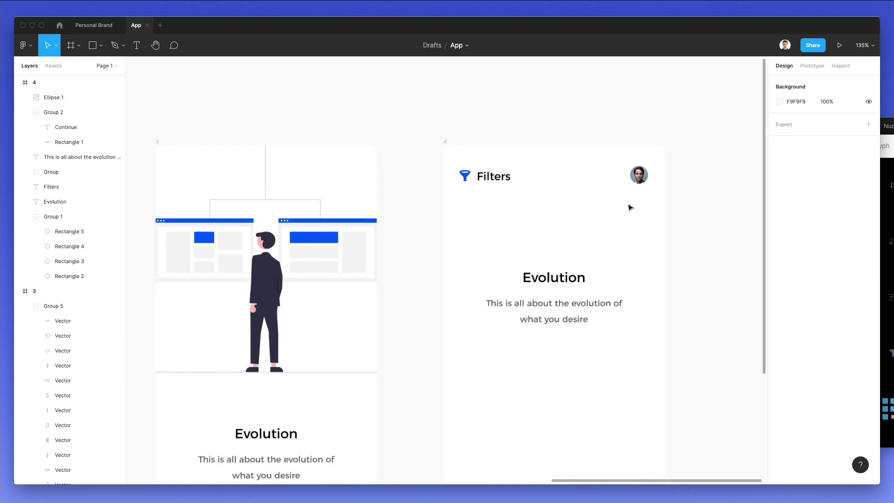
{"action": "scroll", "coordinate": [630, 207], "scroll_direction": "up", "scroll_amount": 3}
{"action": "scroll", "coordinate": [629, 207], "scroll_direction": "right", "scroll_amount": 3}
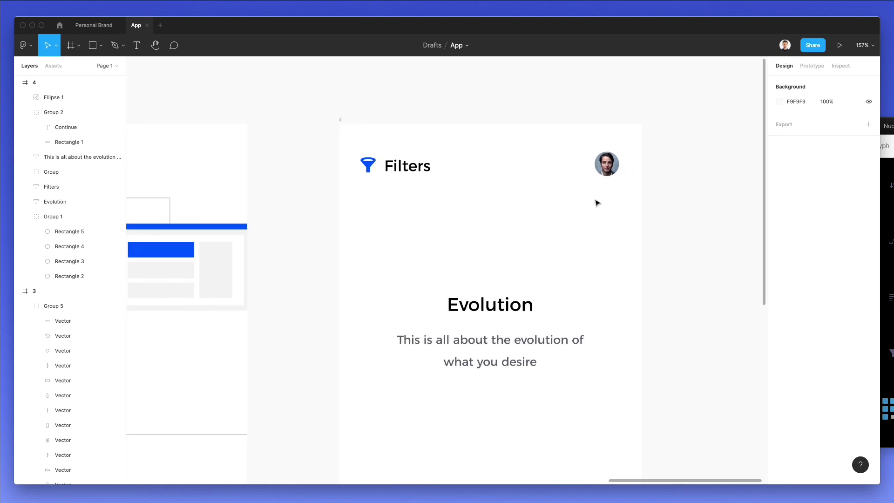
{"action": "left_click", "coordinate": [480, 350]}
{"action": "left_click_drag", "start_coordinate": [479, 326], "coordinate": [454, 200]}
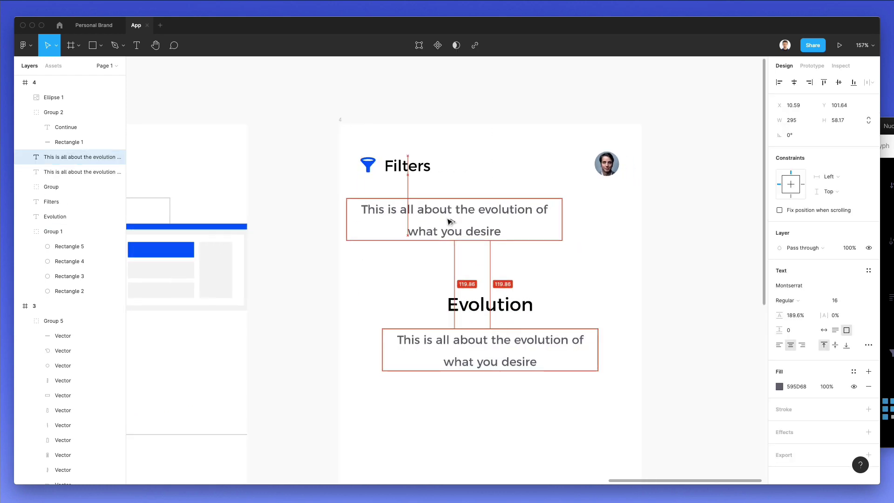
{"action": "left_click", "coordinate": [840, 301]}
{"action": "type", "text": "13"}
{"action": "key", "text": "Return"}
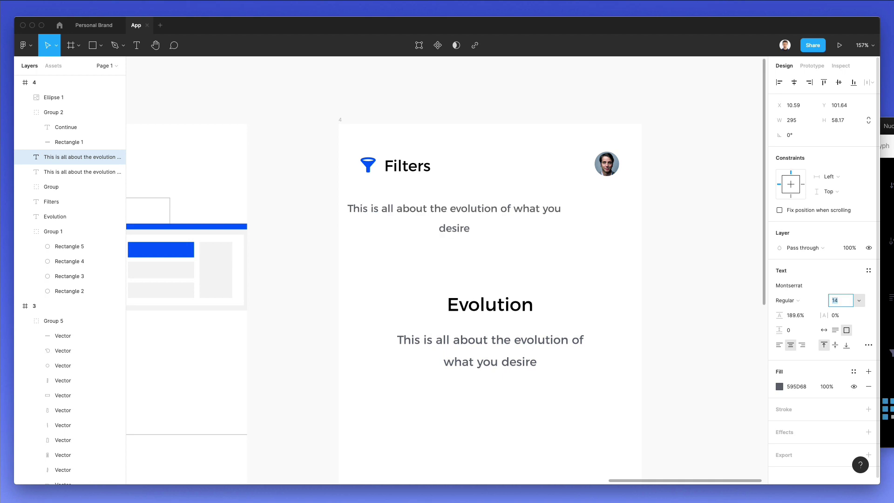
{"action": "left_click", "coordinate": [439, 205]}
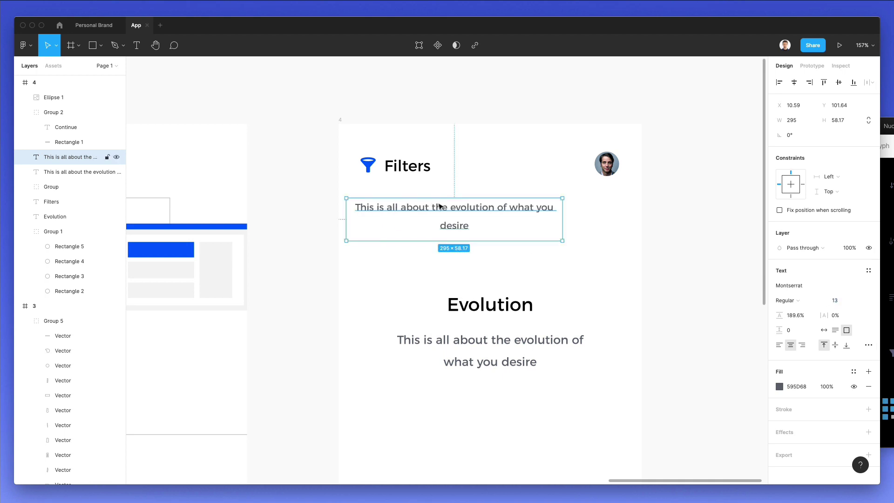
- Replace the copied subtitle's text with "Red" and set its text box to auto width
{"action": "double_click", "coordinate": [437, 203]}
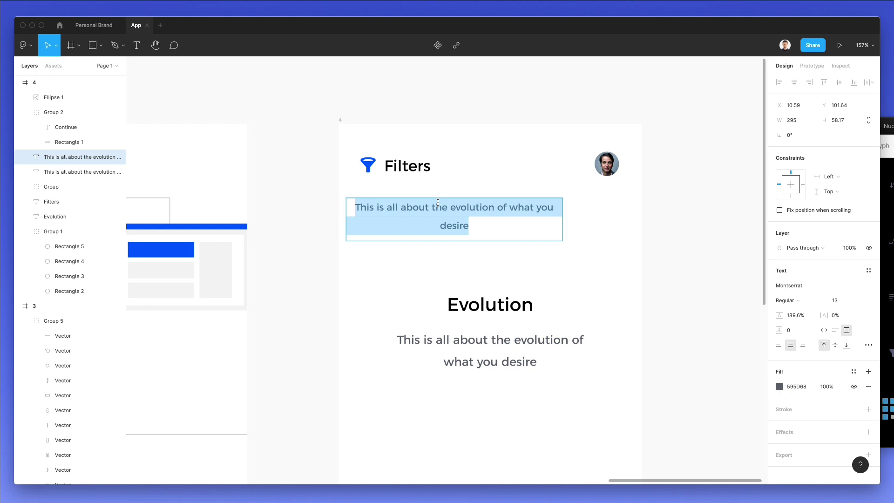
{"action": "type", "text": "Red"}
{"action": "key", "text": "Escape"}
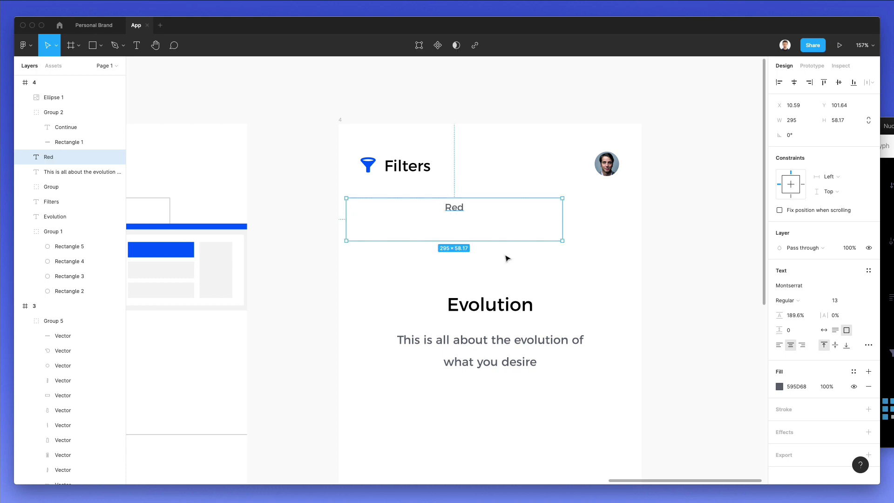
{"action": "left_click", "coordinate": [824, 330]}
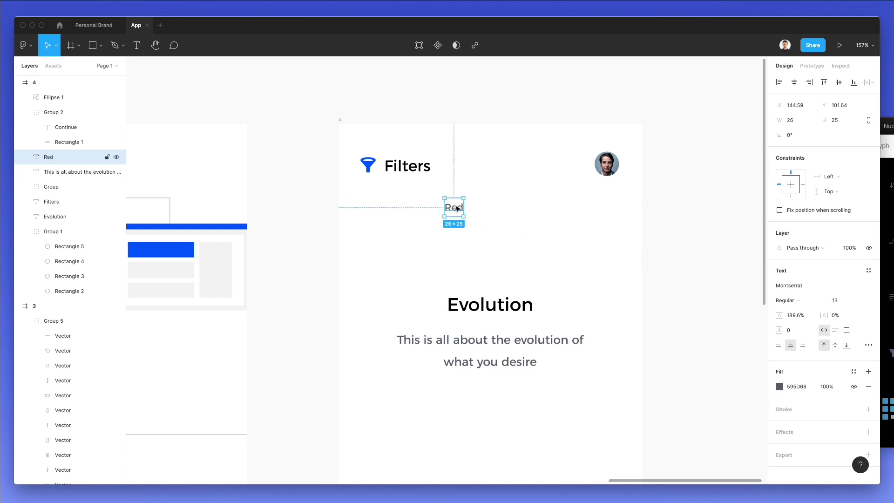
- Change the small label's text to "Management" and position it below "Filters", left-aligned with the funnel icon
{"action": "left_click_drag", "start_coordinate": [457, 209], "coordinate": [380, 204]}
{"action": "double_click", "coordinate": [380, 204]}
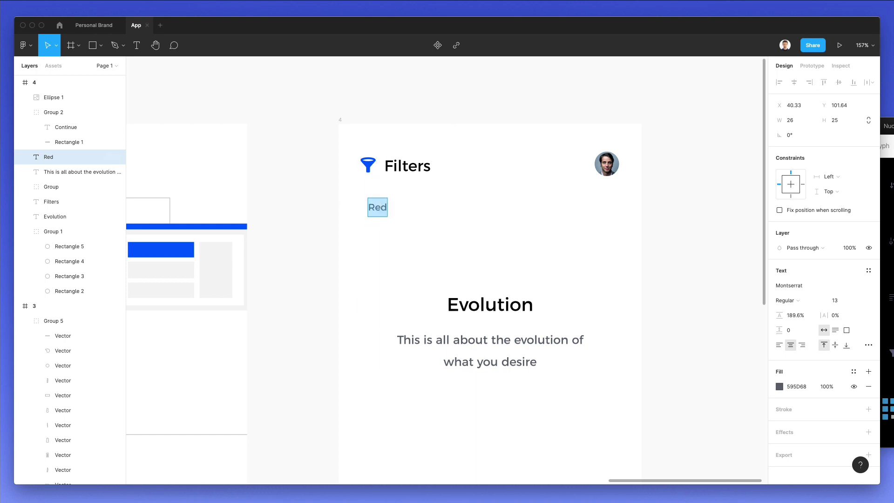
{"action": "type", "text": "Management"}
{"action": "key", "text": "Escape"}
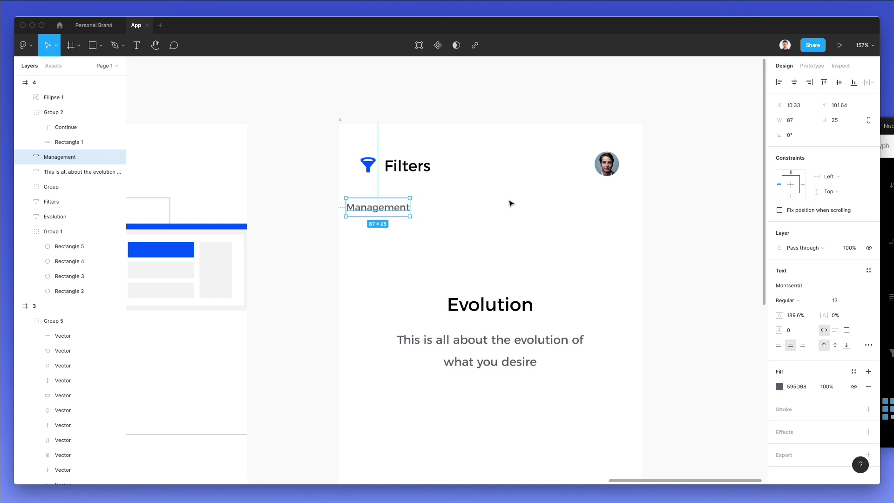
{"action": "scroll", "coordinate": [375, 196], "scroll_direction": "up", "scroll_amount": 5}
{"action": "left_click_drag", "start_coordinate": [372, 215], "coordinate": [407, 213]}
{"action": "left_click", "coordinate": [491, 194]}
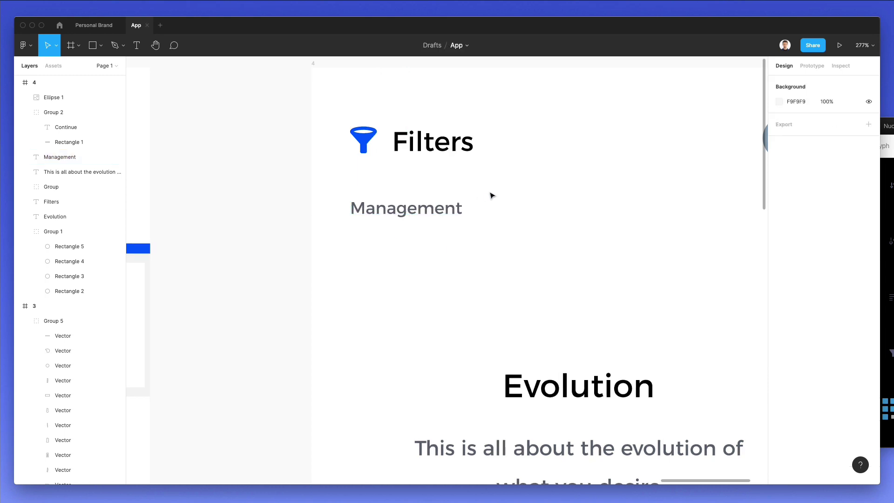
- Draw a rectangle about 110 × 32 px behind the "Management" label and fill it with the funnel icon's blue
{"action": "key", "text": "r"}
{"action": "left_click_drag", "start_coordinate": [338, 186], "coordinate": [479, 229]}
{"action": "key", "text": "super+bracketleft"}
{"action": "key", "text": "super+bracketleft"}
{"action": "key", "text": "i"}
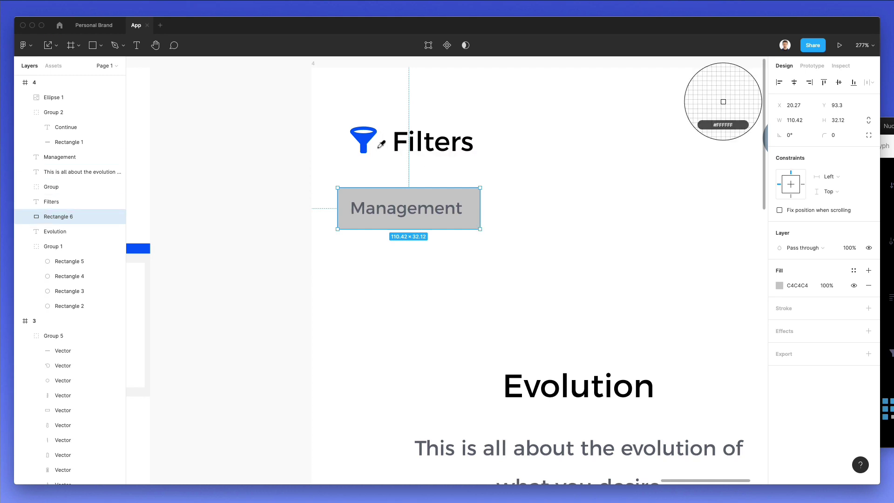
{"action": "left_click", "coordinate": [723, 101]}
{"action": "scroll", "coordinate": [392, 205], "scroll_direction": "down", "scroll_amount": 5}
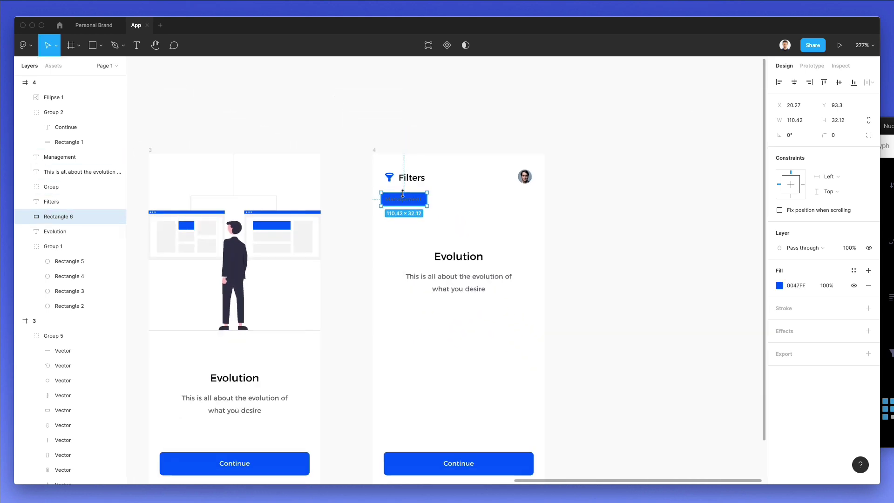
- Recolour the "Management" label white by sampling the frame background
{"action": "left_click", "coordinate": [438, 196]}
{"action": "scroll", "coordinate": [403, 201], "scroll_direction": "up", "scroll_amount": 5}
{"action": "left_click", "coordinate": [403, 200]}
{"action": "key", "text": "i"}
{"action": "left_click", "coordinate": [425, 230]}
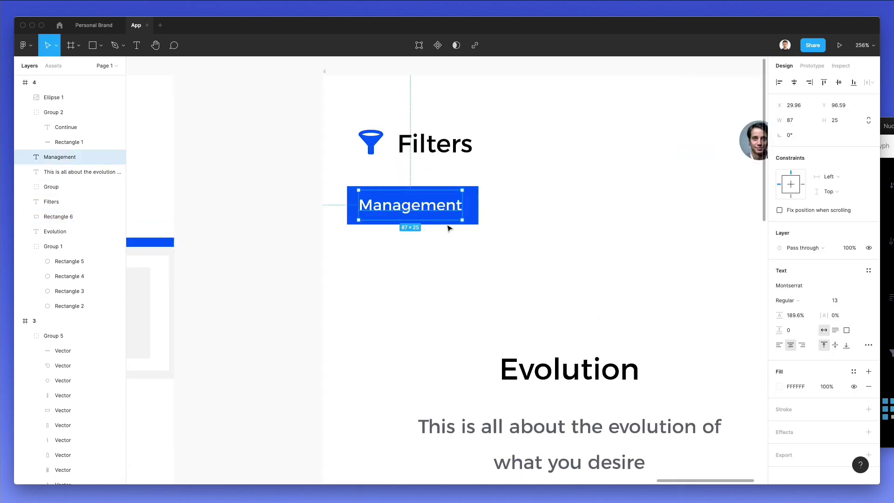
- Scale the "Management" label and its blue rectangle down together to about 87 × 25 px, aligned under the funnel icon
{"action": "left_click", "coordinate": [474, 204], "text": "shift"}
{"action": "scroll", "coordinate": [475, 205], "scroll_direction": "left", "scroll_amount": 1}
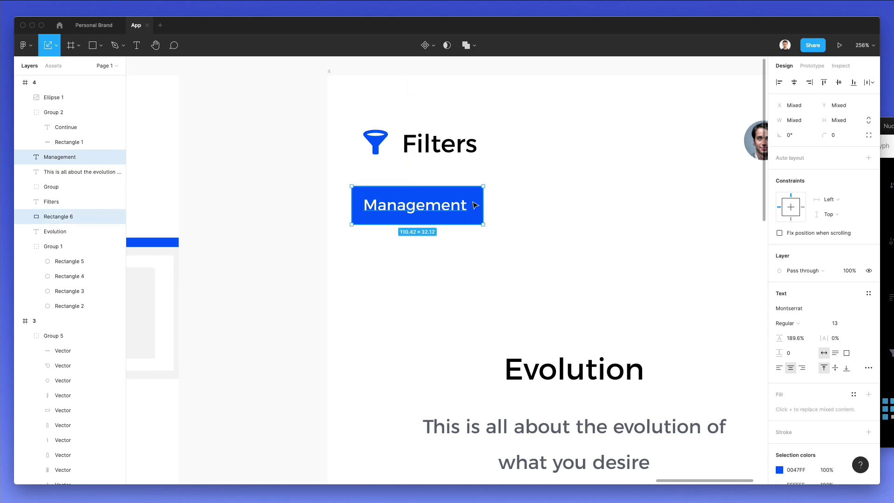
{"action": "left_click_drag", "start_coordinate": [482, 205], "coordinate": [410, 207]}
{"action": "left_click", "coordinate": [477, 205]}
{"action": "left_click", "coordinate": [410, 237]}
- Centre the "Management" label horizontally on its blue rectangle
{"action": "left_click", "coordinate": [408, 208]}
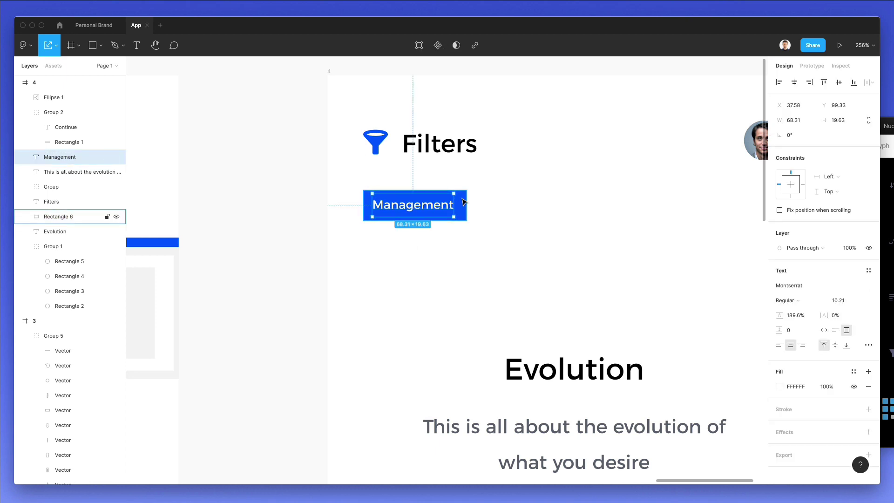
{"action": "left_click", "coordinate": [463, 202], "text": "shift"}
{"action": "left_click", "coordinate": [794, 83]}
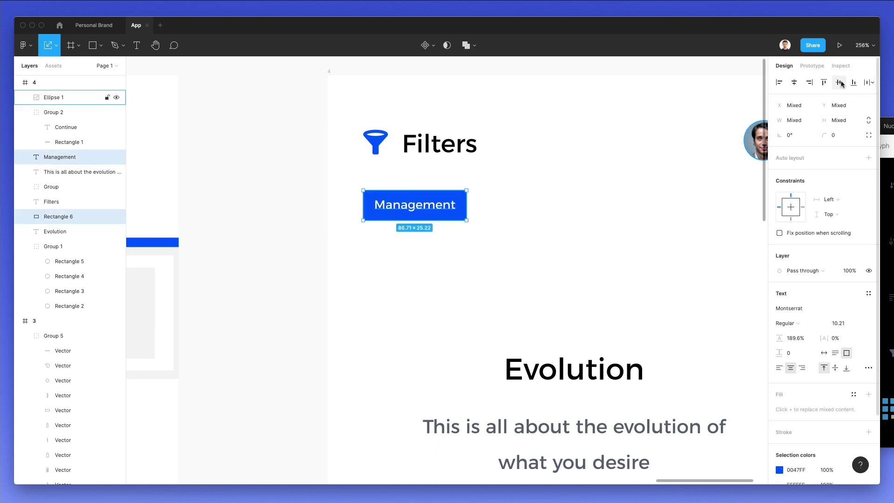
- Round the corners of the blue rectangle behind the "Management" label to a radius of 5
{"action": "left_click", "coordinate": [464, 200]}
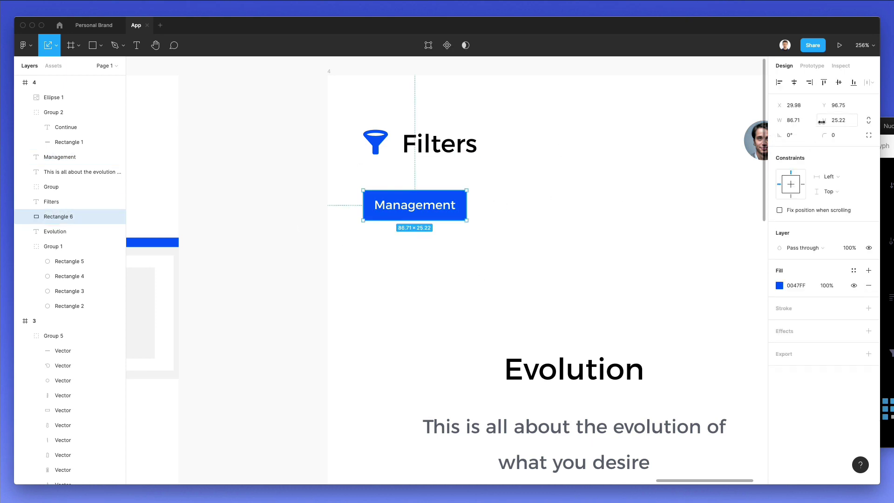
{"action": "left_click_drag", "start_coordinate": [824, 135], "coordinate": [869, 137]}
{"action": "left_click", "coordinate": [538, 210]}
- Combine the "Management" label and its blue rectangle into a single auto layout tag
{"action": "left_click", "coordinate": [441, 206]}
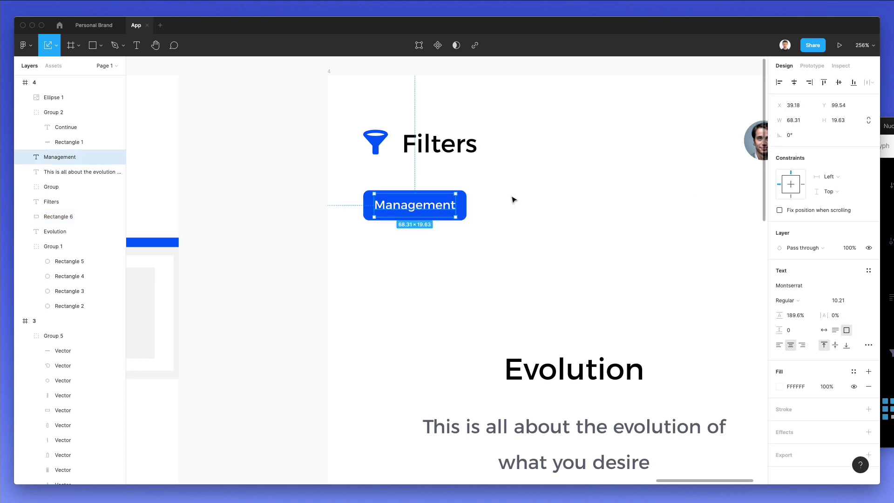
{"action": "left_click_drag", "start_coordinate": [529, 194], "coordinate": [385, 236]}
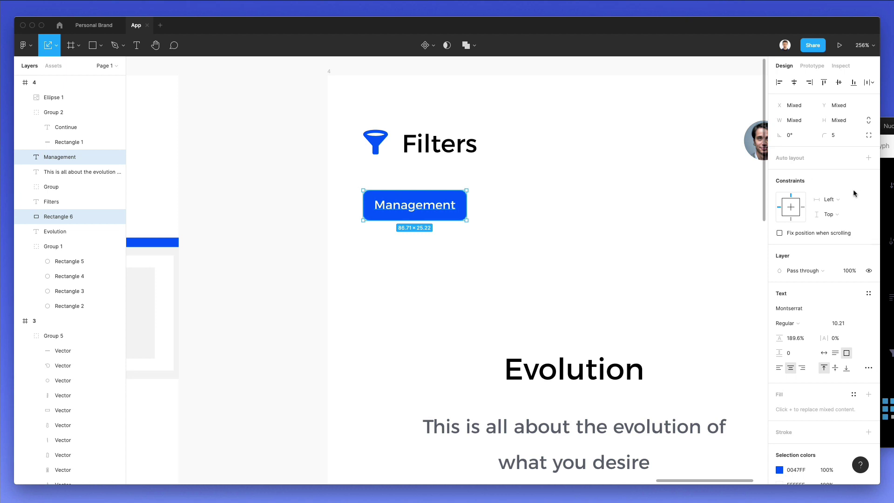
{"action": "left_click", "coordinate": [868, 158]}
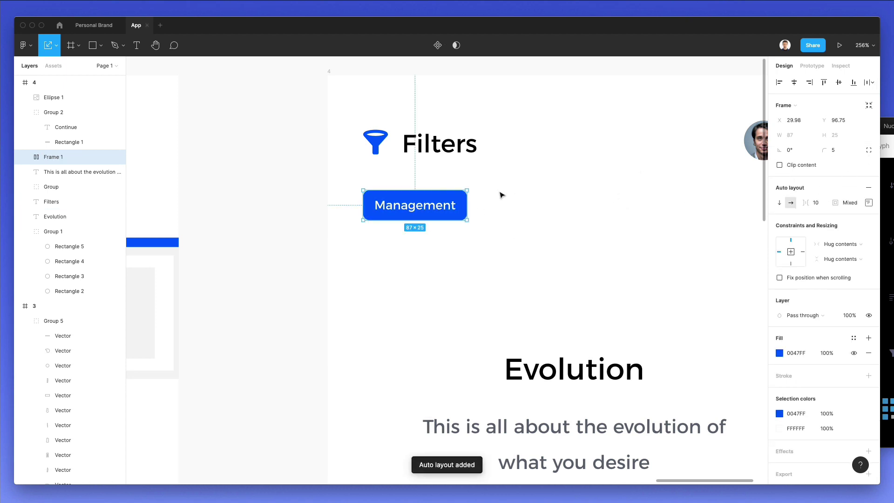
- Duplicate the "Management" tag beside the original and change the copy's text to "Tech"
{"action": "left_click_drag", "start_coordinate": [426, 208], "coordinate": [550, 208]}
{"action": "double_click", "coordinate": [542, 206]}
{"action": "double_click", "coordinate": [541, 205]}
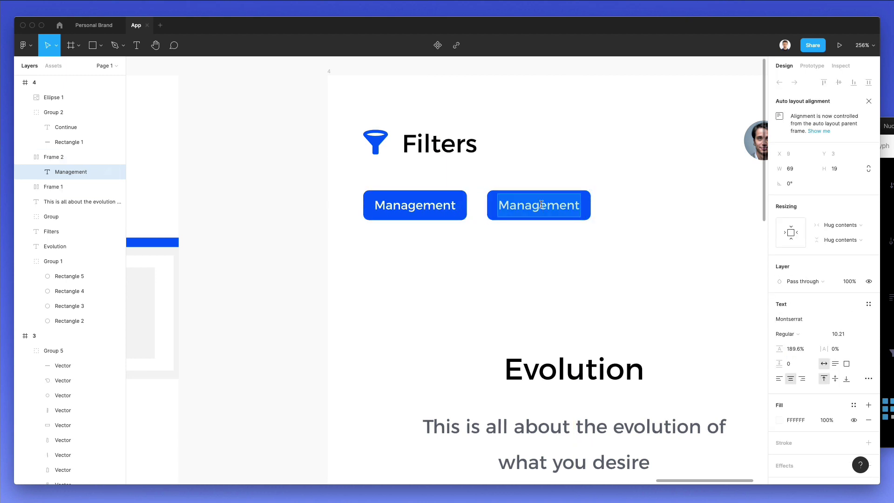
{"action": "type", "text": "Tech"}
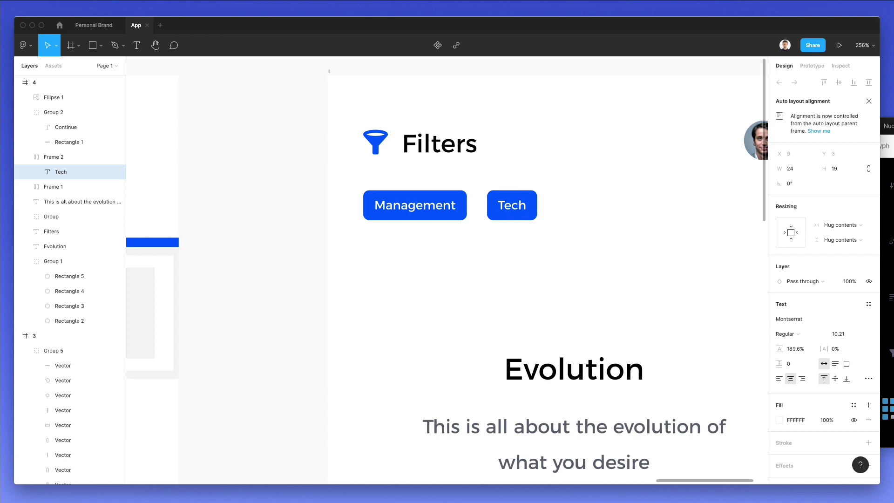
{"action": "key", "text": "Escape"}
{"action": "key", "text": "Escape"}
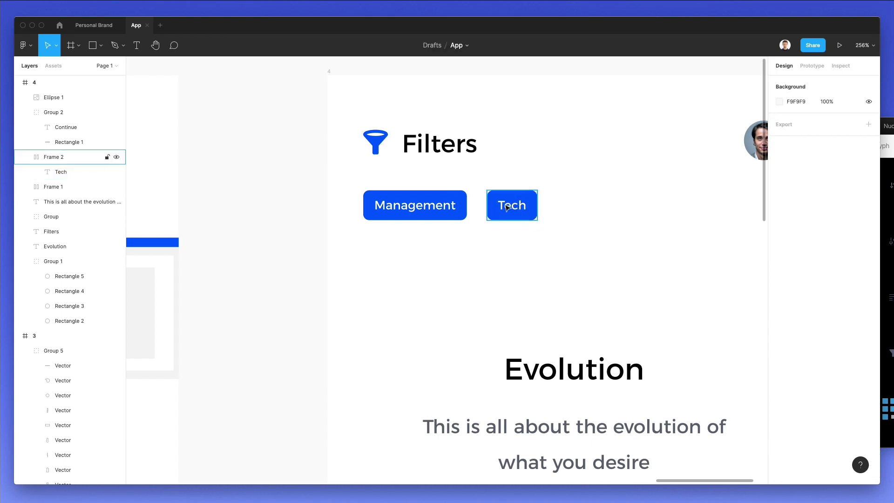
- Duplicate the "Tech" tag to its right in the row and change the copy's text to "Industries"
{"action": "left_click_drag", "start_coordinate": [505, 208], "coordinate": [560, 208]}
{"action": "double_click", "coordinate": [558, 207]}
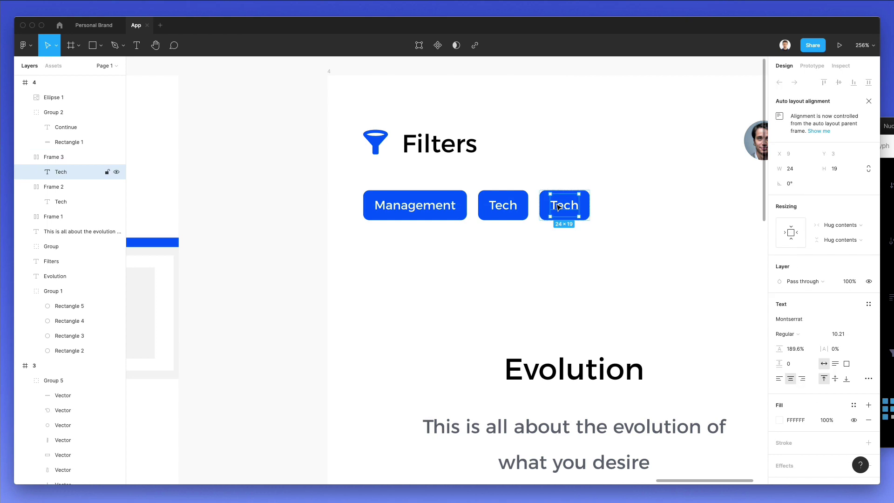
{"action": "double_click", "coordinate": [556, 204]}
{"action": "type", "text": "Indu"}
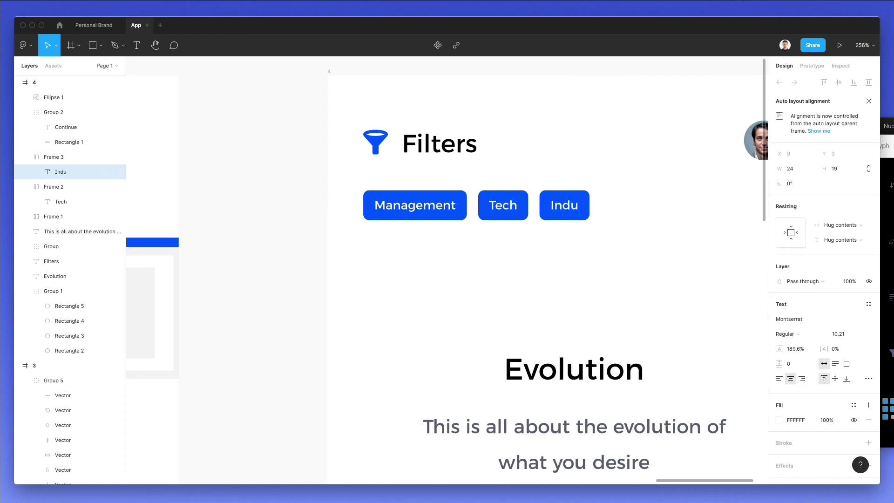
{"action": "type", "text": "stries"}
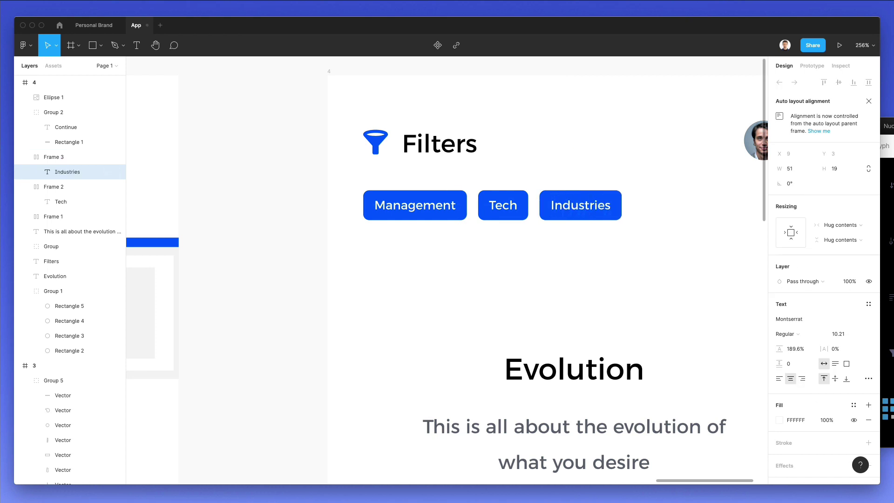
{"action": "key", "text": "Escape"}
- Duplicate the "Industries" tag as a fourth tag in the row and change its text to "Medical"
{"action": "scroll", "coordinate": [538, 260], "scroll_direction": "right", "scroll_amount": 5}
{"action": "left_click_drag", "start_coordinate": [474, 210], "coordinate": [567, 211]}
{"action": "double_click", "coordinate": [566, 210]}
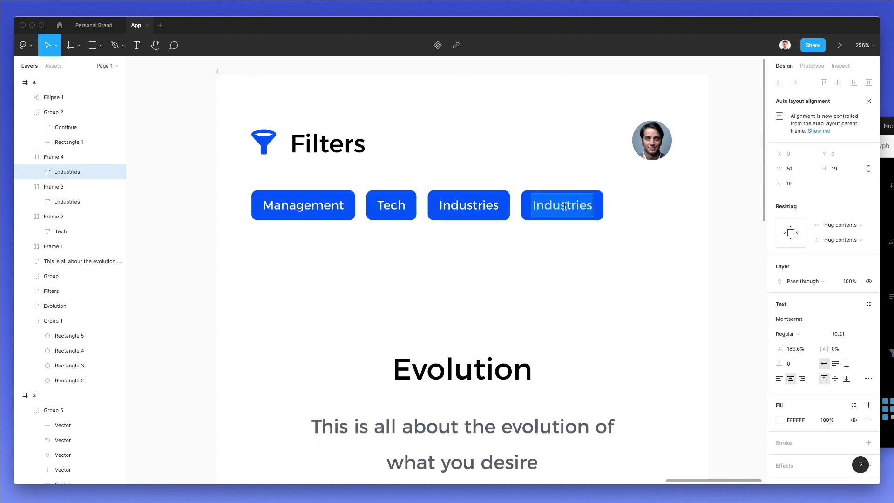
{"action": "type", "text": "Medical"}
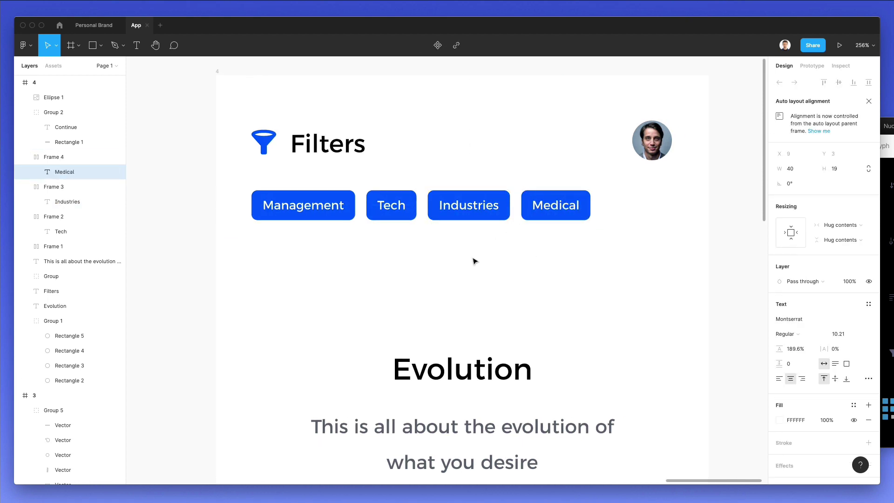
{"action": "key", "text": "Escape"}
{"action": "left_click", "coordinate": [473, 260]}
- Duplicate the "Medical" tag at the end of the row and remove auto layout from the copy
{"action": "scroll", "coordinate": [453, 248], "scroll_direction": "right", "scroll_amount": 3}
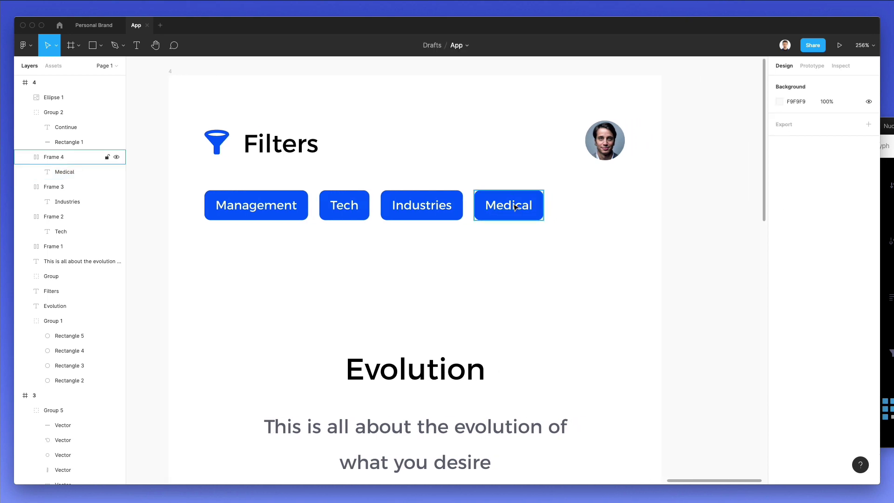
{"action": "left_click_drag", "start_coordinate": [534, 208], "coordinate": [619, 208]}
{"action": "right_click", "coordinate": [595, 204]}
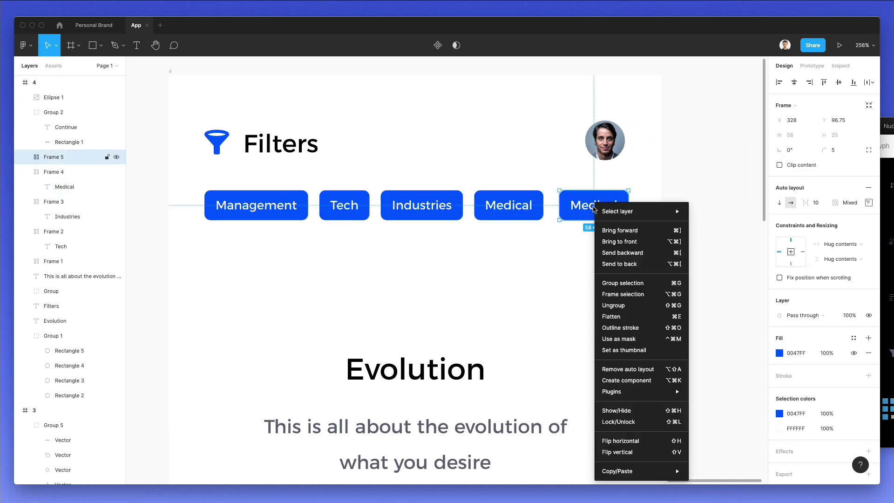
{"action": "left_click", "coordinate": [627, 369]}
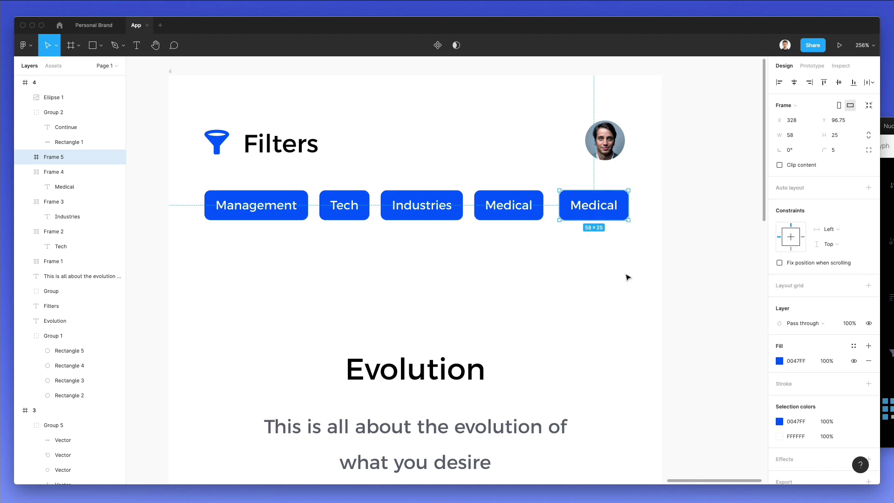
- Recolour the label inside the last "Medical" tag to blue 0047FF
{"action": "double_click", "coordinate": [598, 206]}
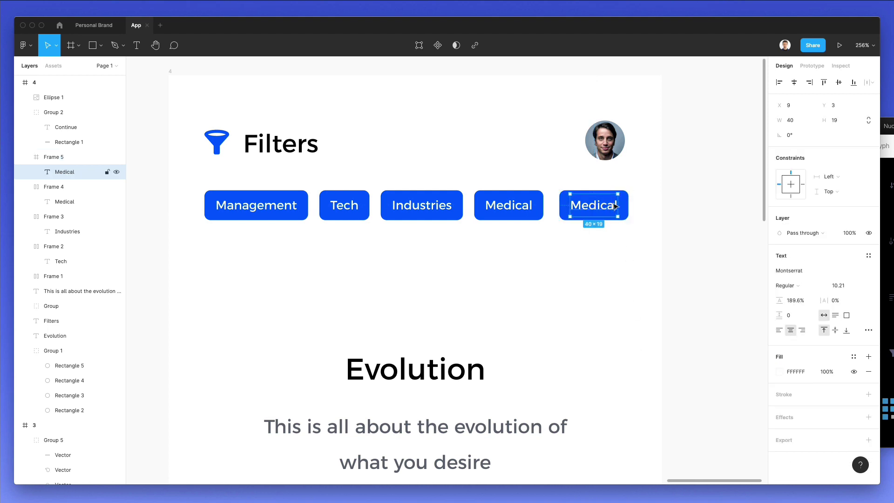
{"action": "key", "text": "BackSpace"}
{"action": "key", "text": "Escape"}
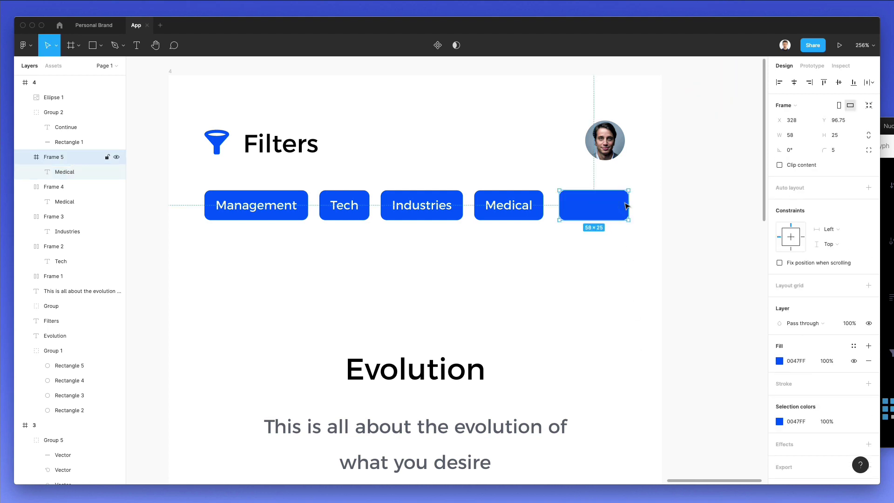
{"action": "key", "text": "super+shift+g"}
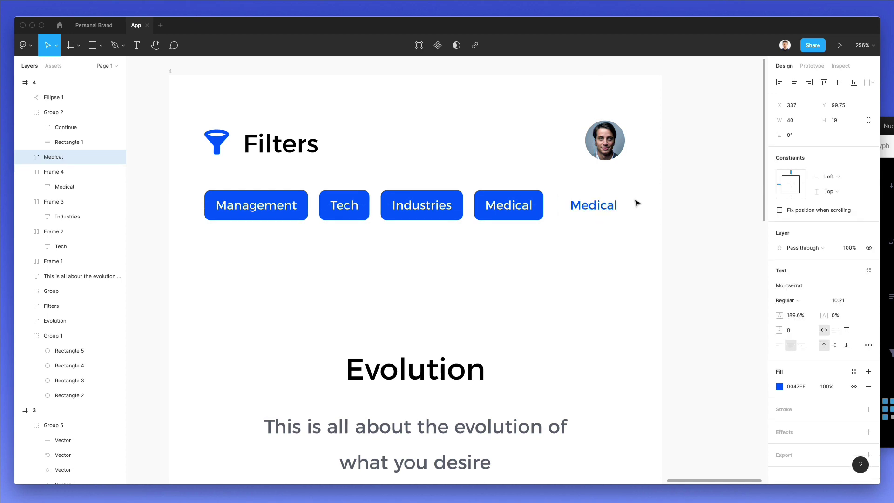
{"action": "key", "text": "super+z"}
{"action": "key", "text": "super+z"}
{"action": "key", "text": "super+z"}
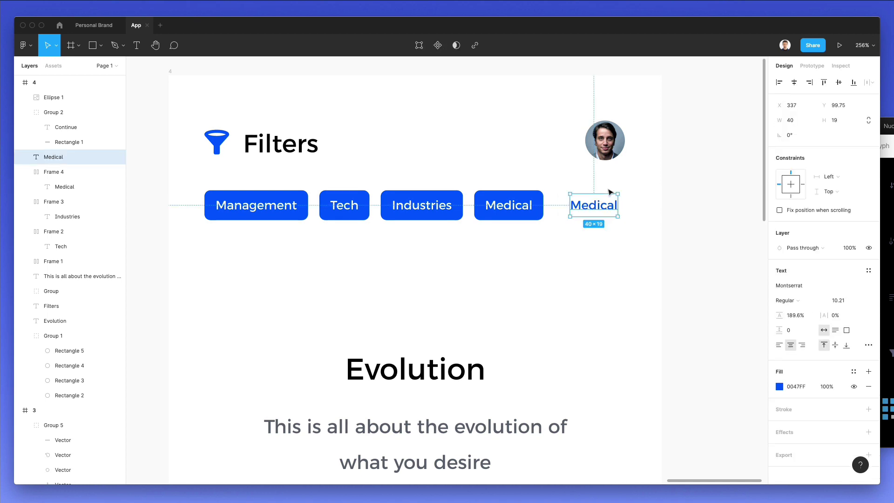
- Fill the last "Medical" tag's frame with the light blue E5EDFF
{"action": "left_click", "coordinate": [780, 361]}
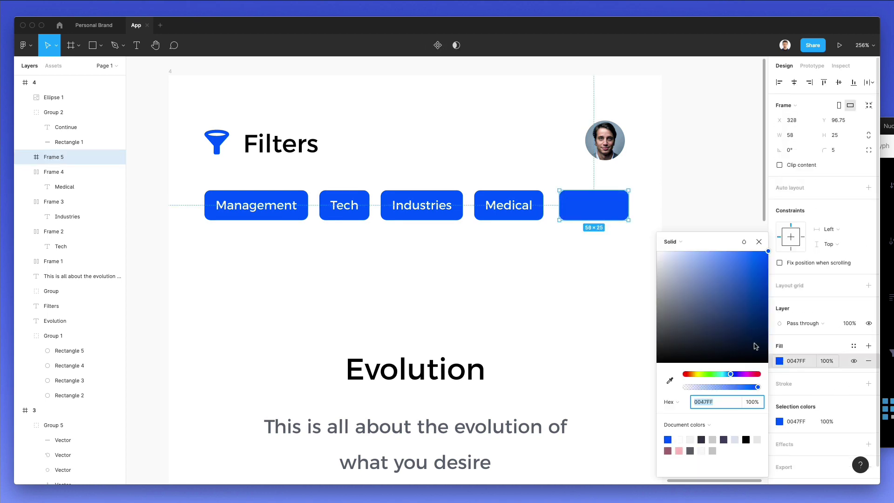
{"action": "type", "text": "E7EDFF"}
{"action": "key", "text": "Return"}
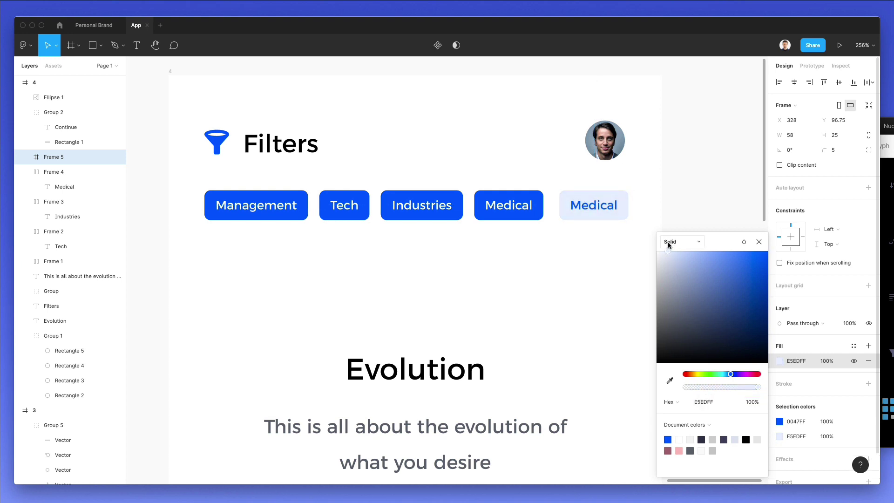
{"action": "left_click", "coordinate": [605, 205]}
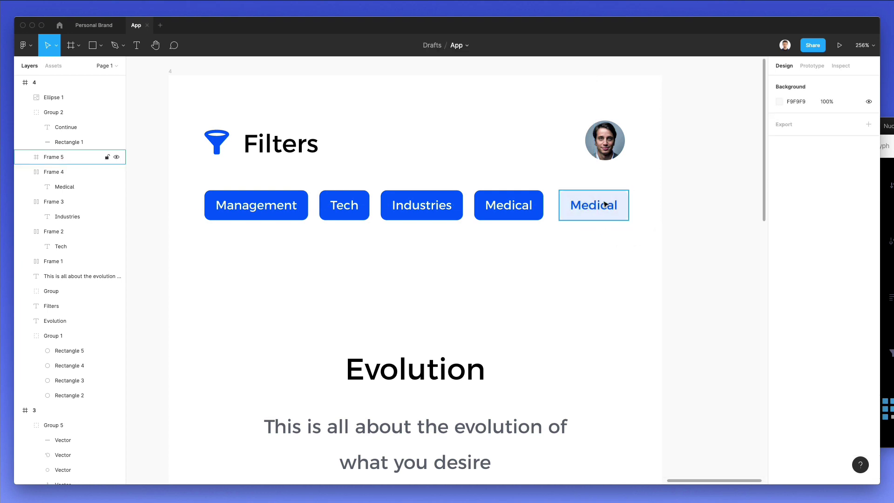
- Replace the light-blue chip's label with "+ Add" and make its plus sign bold
{"action": "double_click", "coordinate": [605, 205]}
{"action": "double_click", "coordinate": [604, 205]}
{"action": "double_click", "coordinate": [603, 202]}
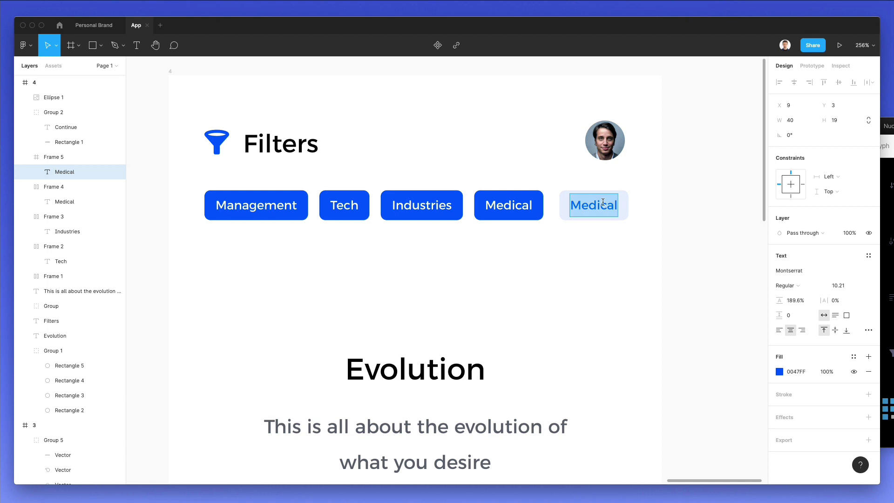
{"action": "type", "text": "Add"}
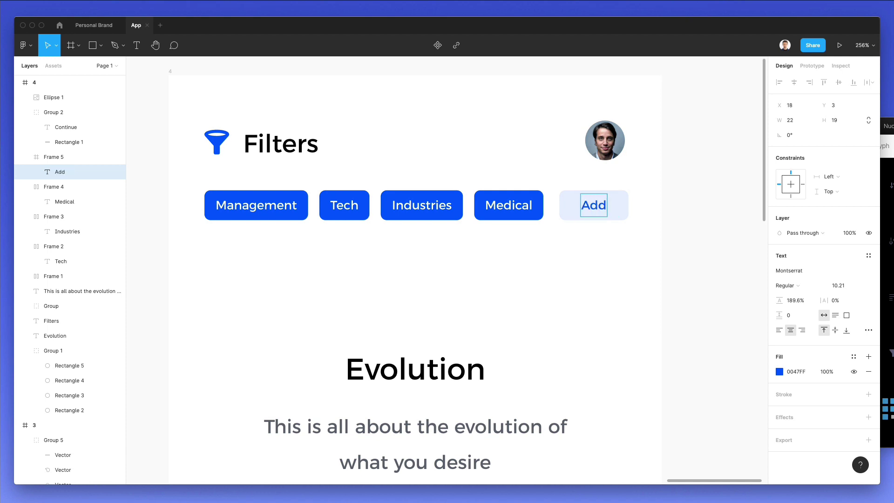
{"action": "type", "text": "+"}
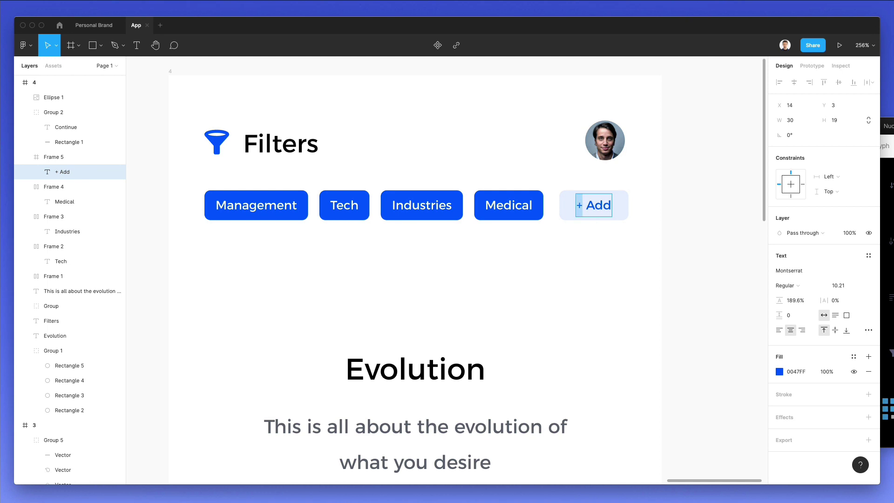
{"action": "key", "text": "Escape"}
{"action": "key", "text": "super+b"}
{"action": "left_click", "coordinate": [586, 237]}
{"action": "scroll", "coordinate": [585, 240], "scroll_direction": "down", "scroll_amount": 3}
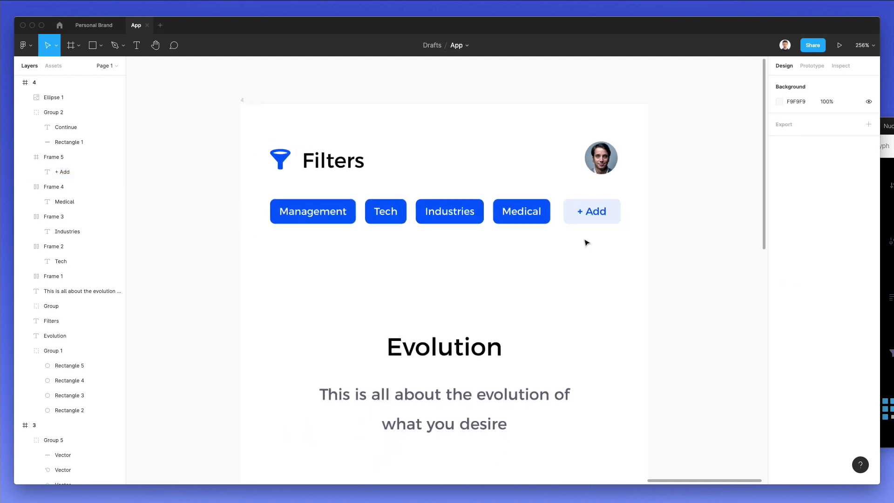
- Narrow the "+ Add" chip symmetrically to a width of 46 and recentre its label inside it
{"action": "left_click", "coordinate": [616, 215]}
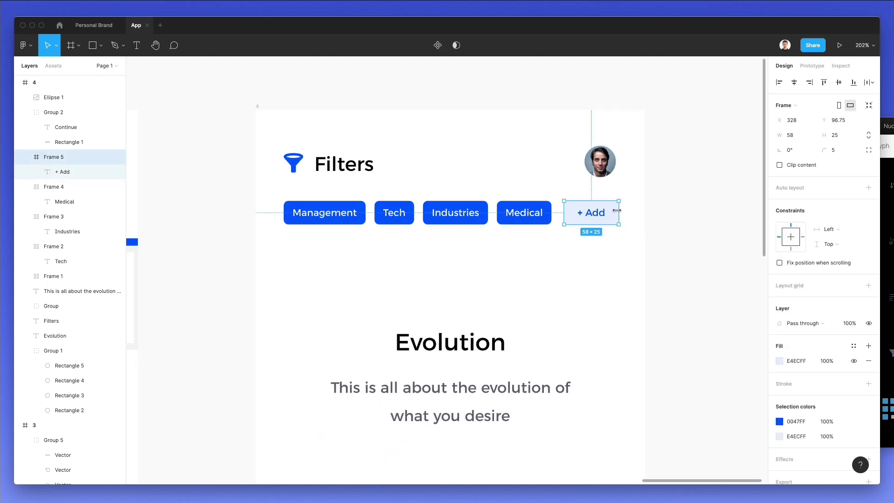
{"action": "left_click_drag", "start_coordinate": [617, 210], "coordinate": [614, 211]}
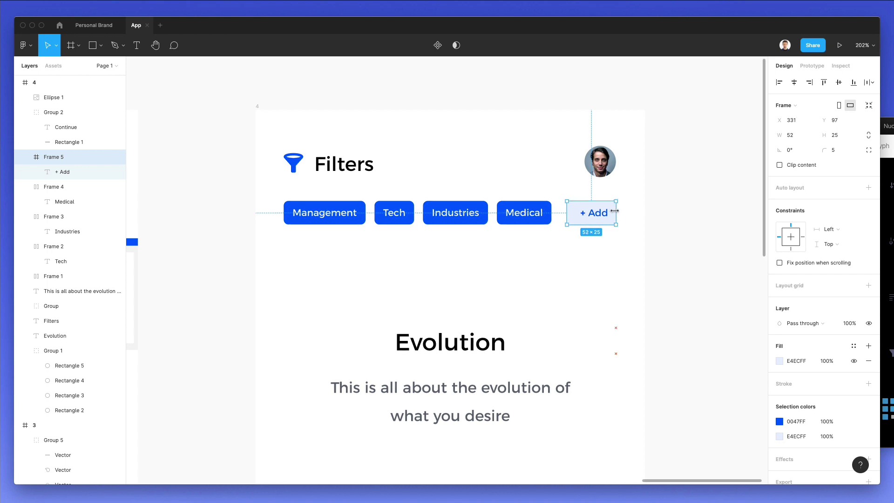
{"action": "key", "text": "ctrl+z"}
{"action": "left_click", "coordinate": [640, 214]}
{"action": "left_click", "coordinate": [613, 213]}
{"action": "left_click_drag", "start_coordinate": [618, 210], "coordinate": [613, 211]}
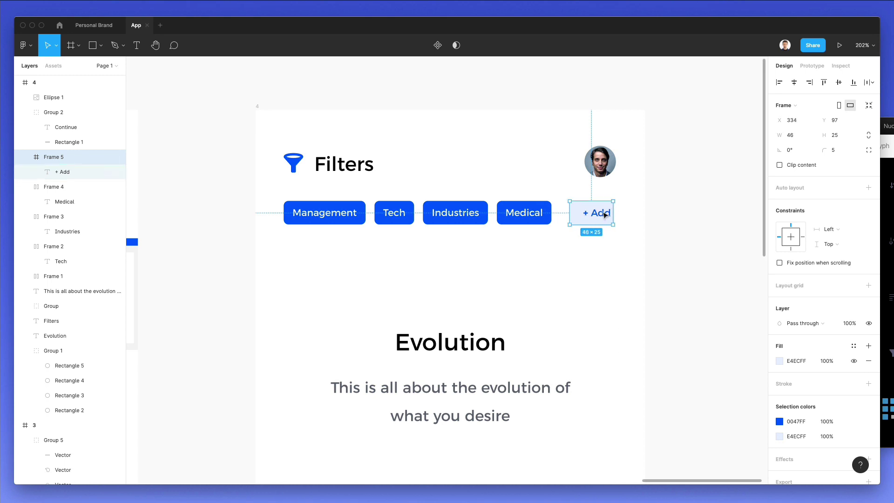
{"action": "double_click", "coordinate": [605, 214]}
{"action": "key", "text": "Left"}
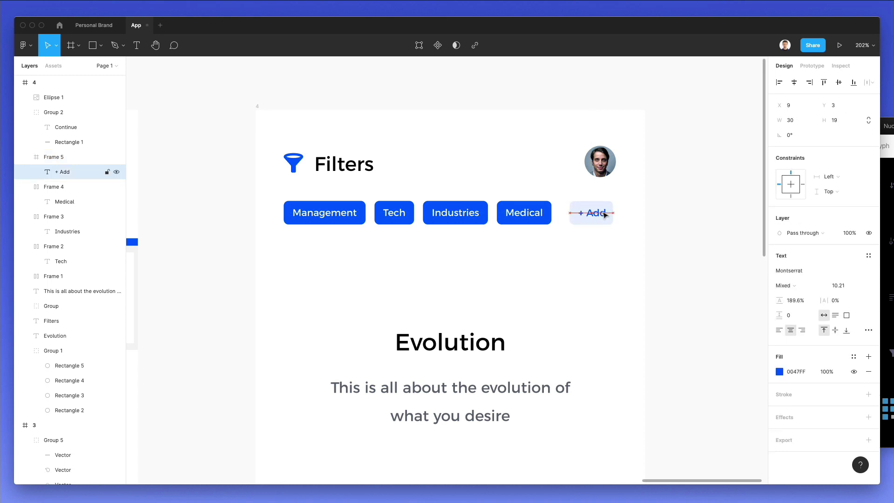
{"action": "key", "text": "Escape"}
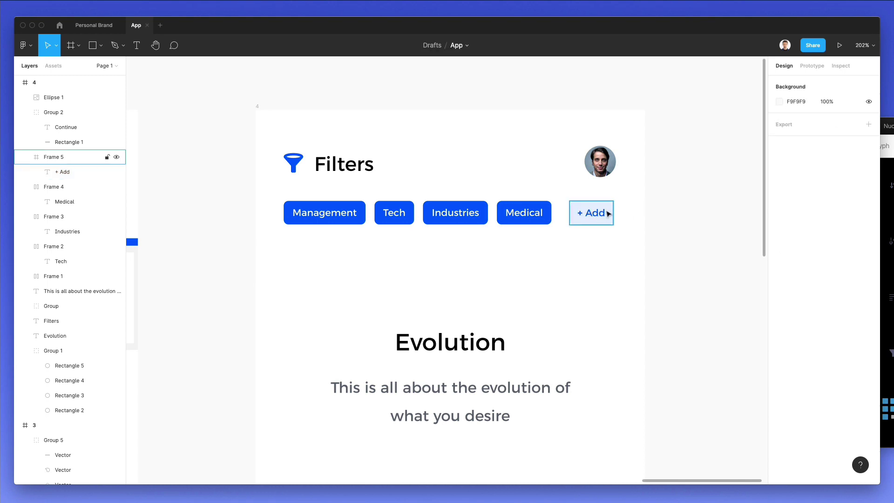
- Move the "+ Add" chip closer to the Medical chip, matching the gap between the other chips
{"action": "left_click", "coordinate": [599, 215]}
{"action": "left_click_drag", "start_coordinate": [599, 214], "coordinate": [592, 214]}
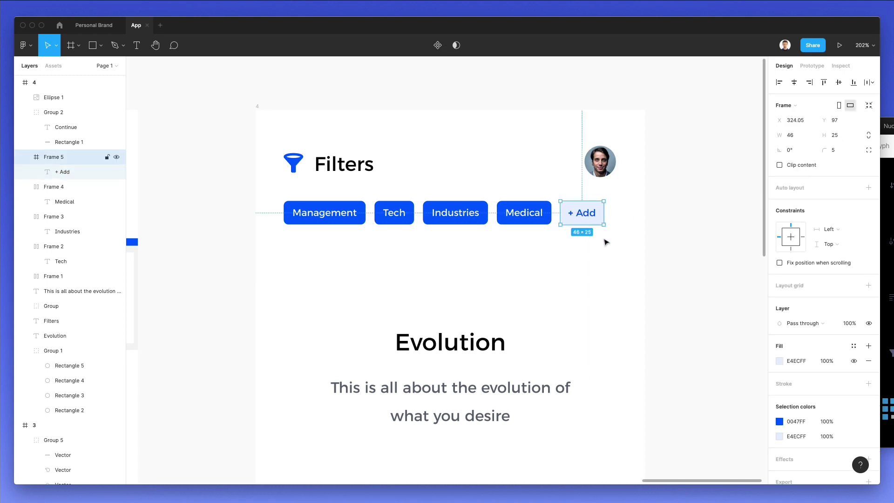
{"action": "left_click", "coordinate": [589, 251]}
{"action": "scroll", "coordinate": [561, 254], "scroll_direction": "down", "scroll_amount": 5}
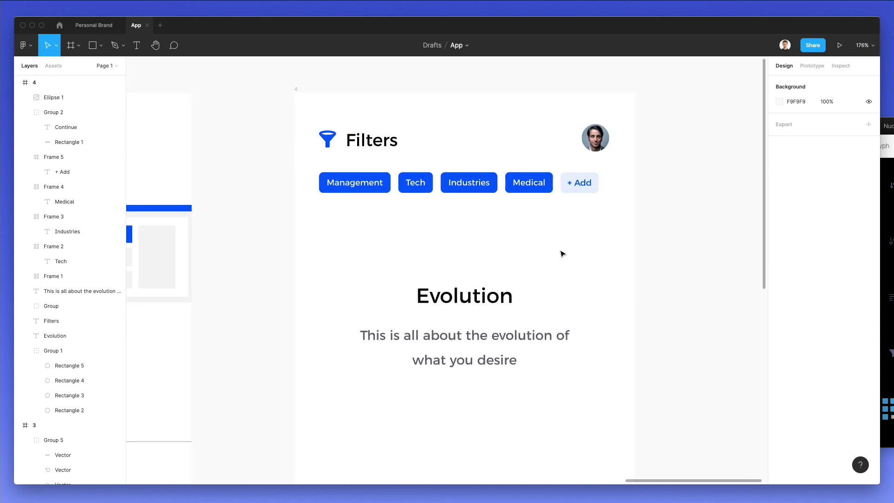
- Draw a full-width rectangle about 414 by 144 over the Filters header and send it to the back of frame 4
{"action": "key", "text": "r"}
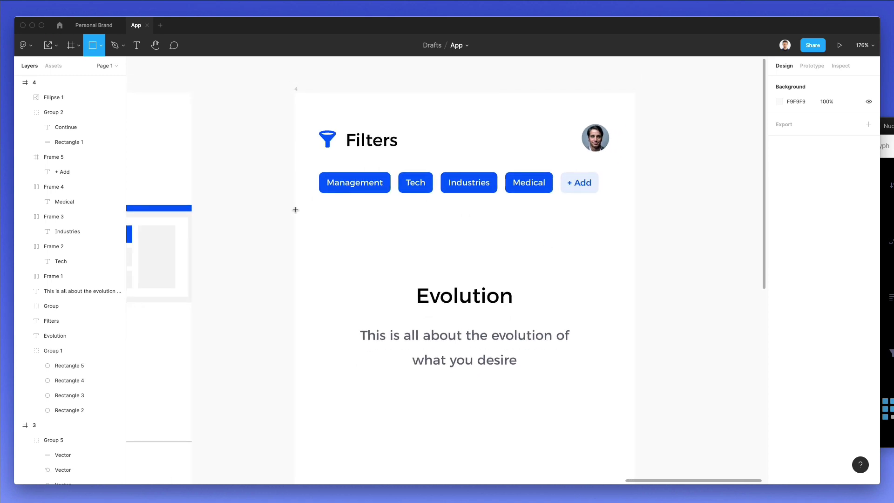
{"action": "left_click_drag", "start_coordinate": [295, 210], "coordinate": [635, 159]}
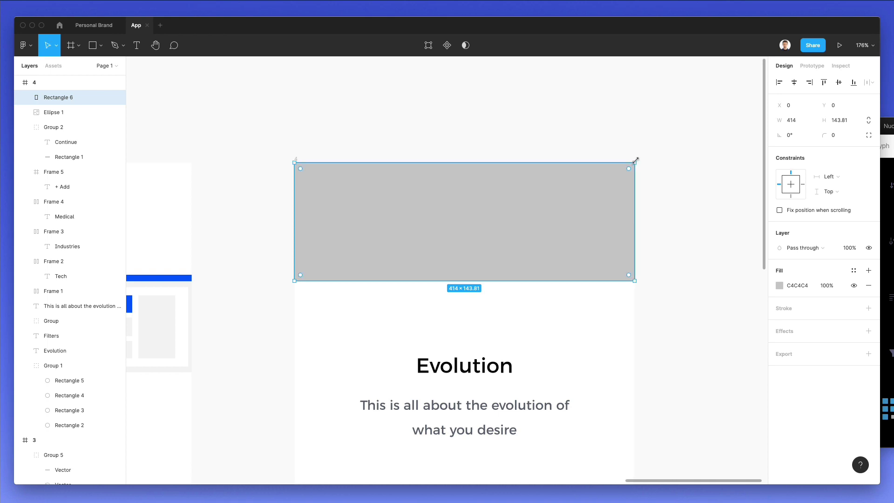
{"action": "key", "text": "super+bracketleft"}
{"action": "key", "text": "super+bracketleft"}
{"action": "key", "text": "super+bracketleft"}
{"action": "key", "text": "super+bracketleft"}
{"action": "key", "text": "super+bracketleft"}
{"action": "key", "text": "super+bracketleft"}
{"action": "key", "text": "super+bracketleft"}
{"action": "key", "text": "super+bracketleft"}
{"action": "key", "text": "super+bracketleft"}
{"action": "key", "text": "super+bracketleft"}
{"action": "key", "text": "super+bracketleft"}
{"action": "key", "text": "super+bracketleft"}
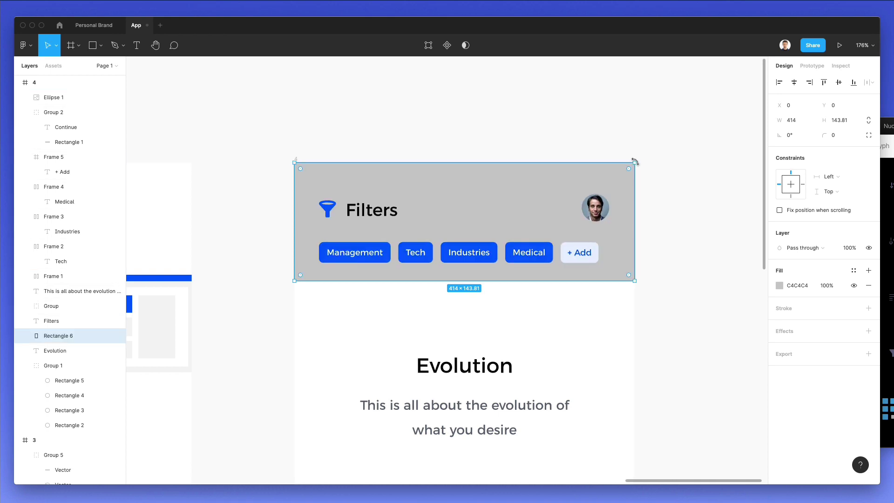
- Fill the header rectangle with white (FFFFFF) and add a drop shadow to it
{"action": "left_click", "coordinate": [778, 285]}
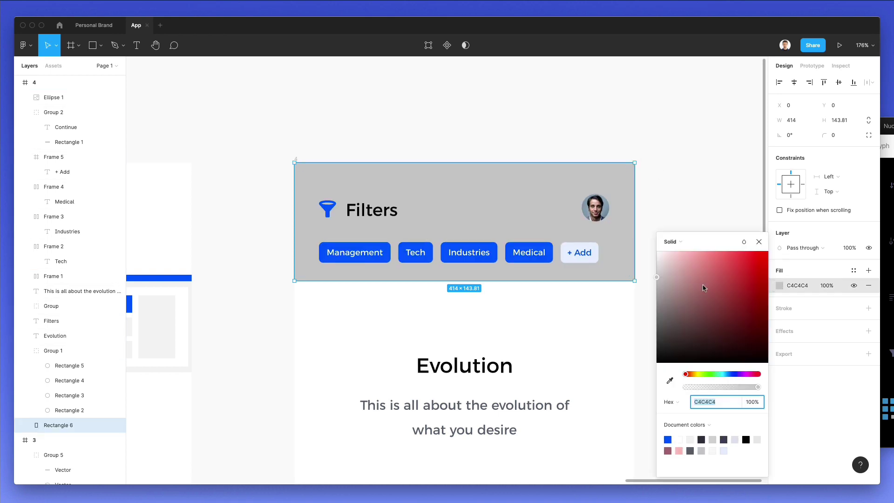
{"action": "left_click_drag", "start_coordinate": [675, 279], "coordinate": [596, 153]}
{"action": "left_click", "coordinate": [801, 329]}
{"action": "left_click", "coordinate": [800, 331]}
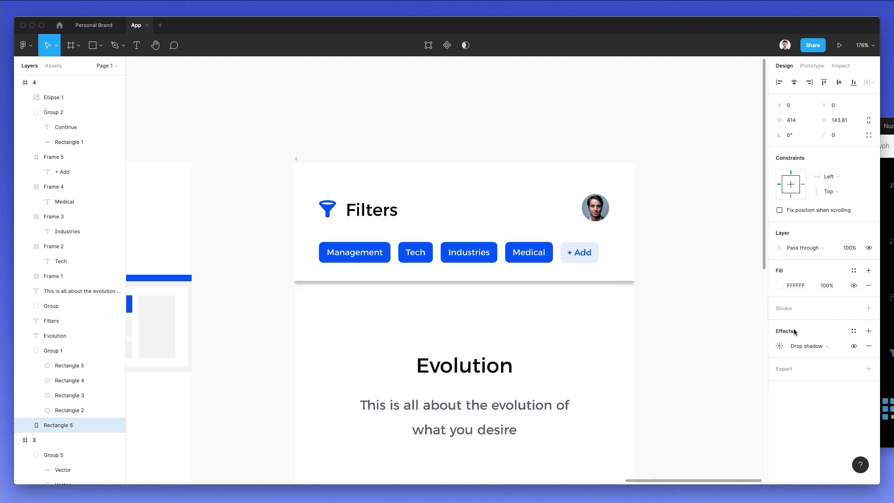
- Set the header rectangle's drop shadow blur to 24
{"action": "left_click", "coordinate": [779, 346]}
{"action": "left_click", "coordinate": [738, 369]}
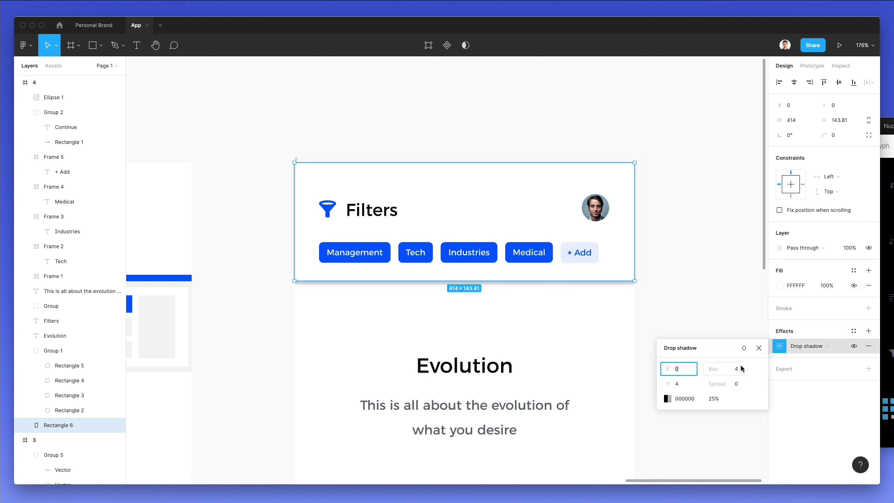
{"action": "type", "text": "24"}
{"action": "key", "text": "Return"}
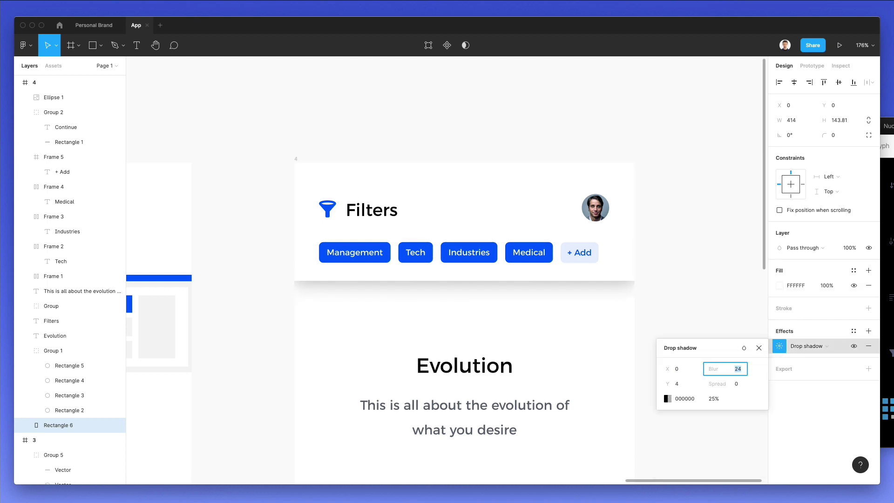
- Recolour the drop shadow with the blue sampled from the Medical chip (0047FF) and lighten it to a very pale tint
{"action": "key", "text": "i"}
{"action": "left_click", "coordinate": [554, 242]}
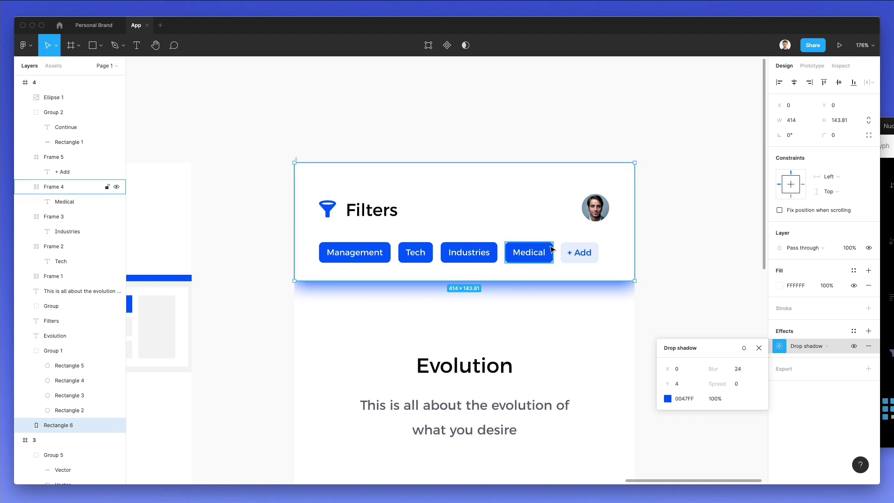
{"action": "left_click", "coordinate": [667, 398]}
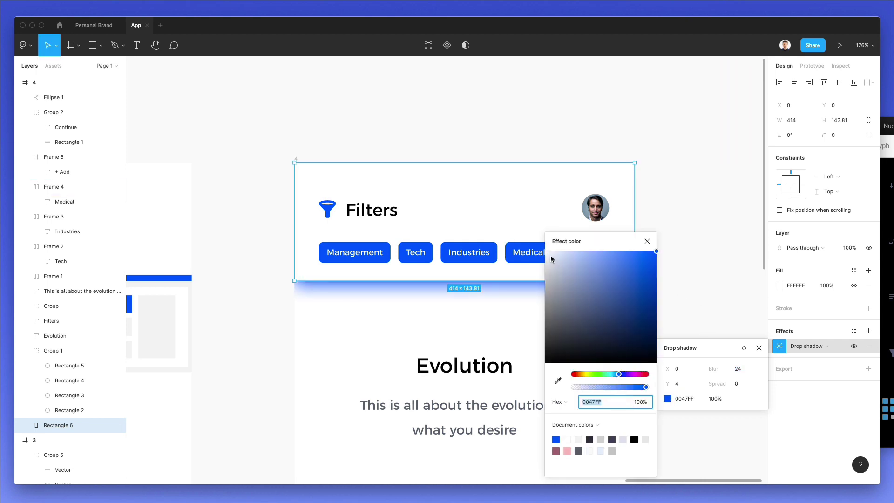
{"action": "left_click_drag", "start_coordinate": [550, 255], "coordinate": [551, 257]}
{"action": "left_click", "coordinate": [742, 223]}
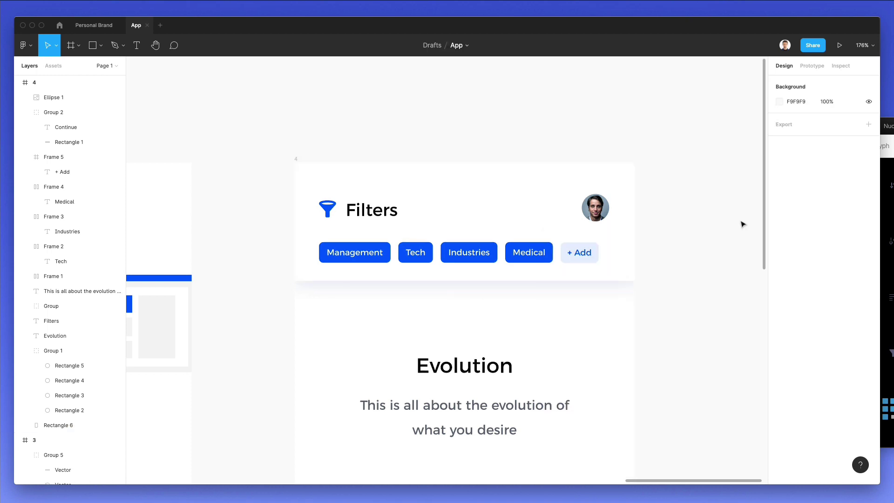
- Move the row of five filter chips up by about 5 px, leaving the header rectangle in place
{"action": "left_click_drag", "start_coordinate": [656, 240], "coordinate": [316, 257]}
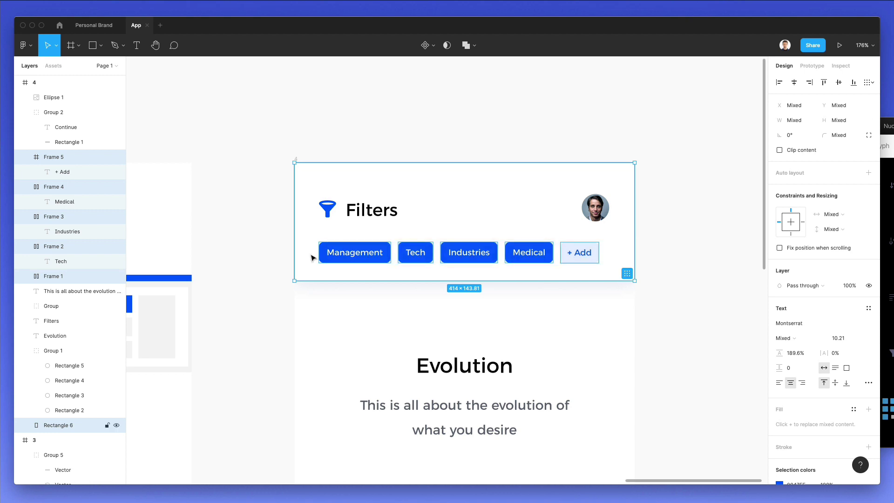
{"action": "key", "text": "shift+a"}
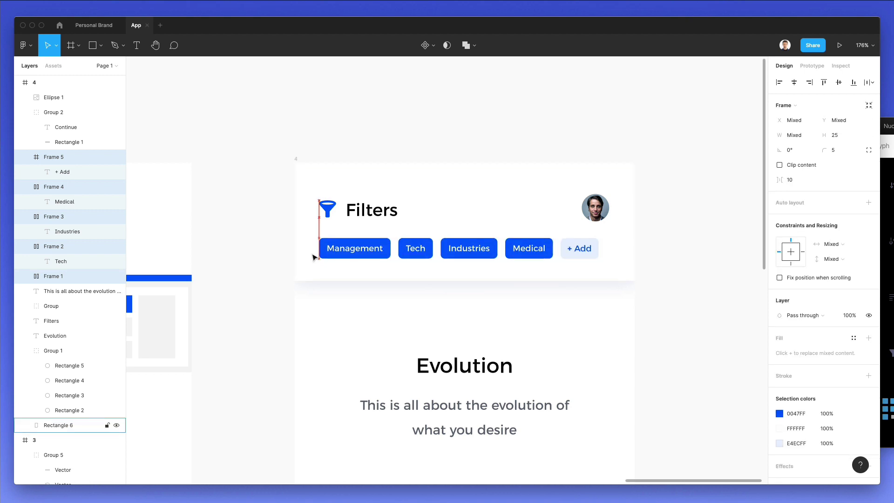
{"action": "left_click", "coordinate": [482, 312]}
{"action": "left_click_drag", "start_coordinate": [575, 249], "coordinate": [577, 248]}
{"action": "key", "text": "Escape"}
- Select all five filter chips and set the horizontal spacing between them to 12
{"action": "left_click", "coordinate": [528, 249]}
{"action": "left_click", "coordinate": [578, 248], "text": "shift"}
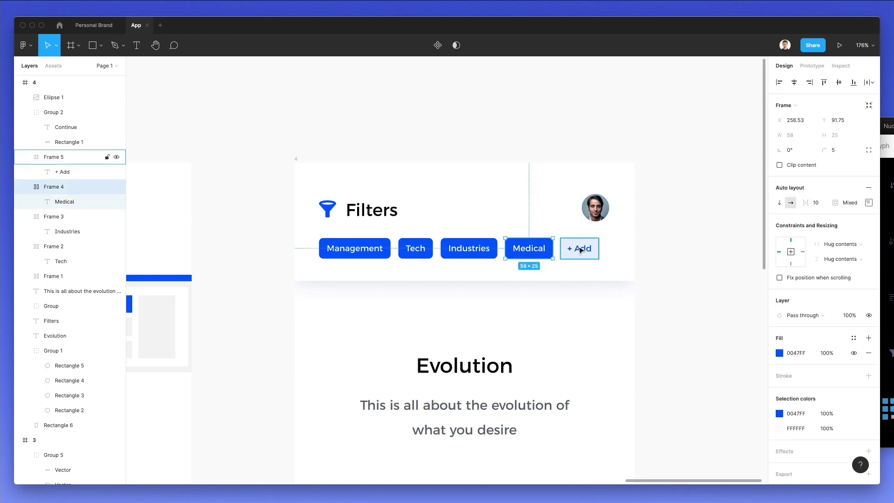
{"action": "left_click", "coordinate": [468, 250], "text": "shift"}
{"action": "left_click", "coordinate": [415, 249], "text": "shift"}
{"action": "left_click", "coordinate": [373, 249], "text": "shift"}
{"action": "scroll", "coordinate": [397, 250], "scroll_direction": "up", "scroll_amount": 3}
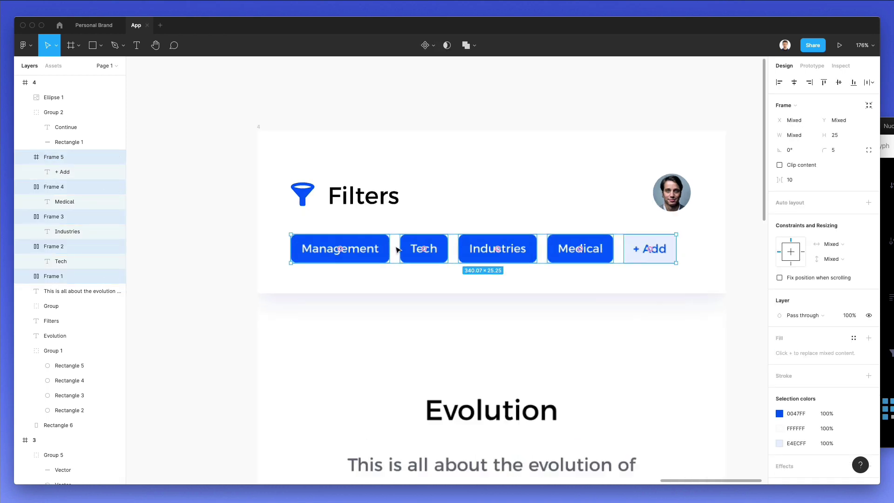
{"action": "scroll", "coordinate": [397, 250], "scroll_direction": "up", "scroll_amount": 5}
{"action": "left_click_drag", "start_coordinate": [397, 250], "coordinate": [405, 246]}
{"action": "left_click_drag", "start_coordinate": [400, 246], "coordinate": [398, 247]}
{"action": "scroll", "coordinate": [398, 248], "scroll_direction": "down", "scroll_amount": 5}
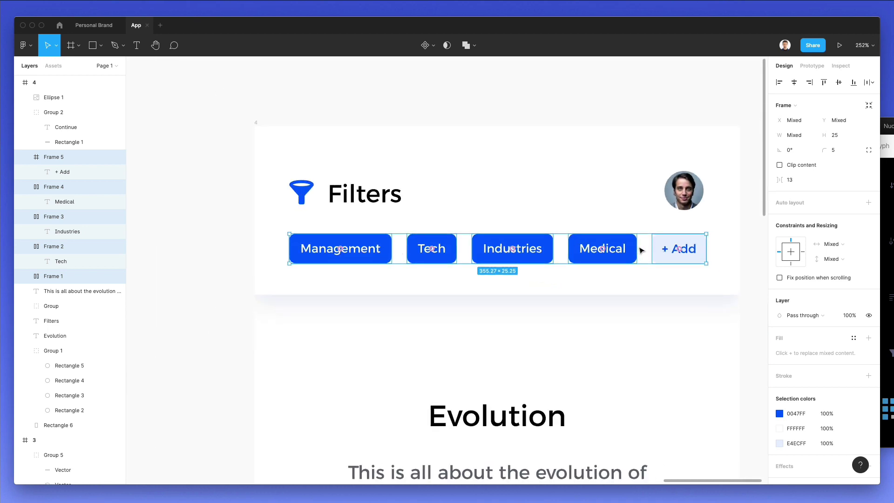
{"action": "scroll", "coordinate": [641, 249], "scroll_direction": "up", "scroll_amount": 4}
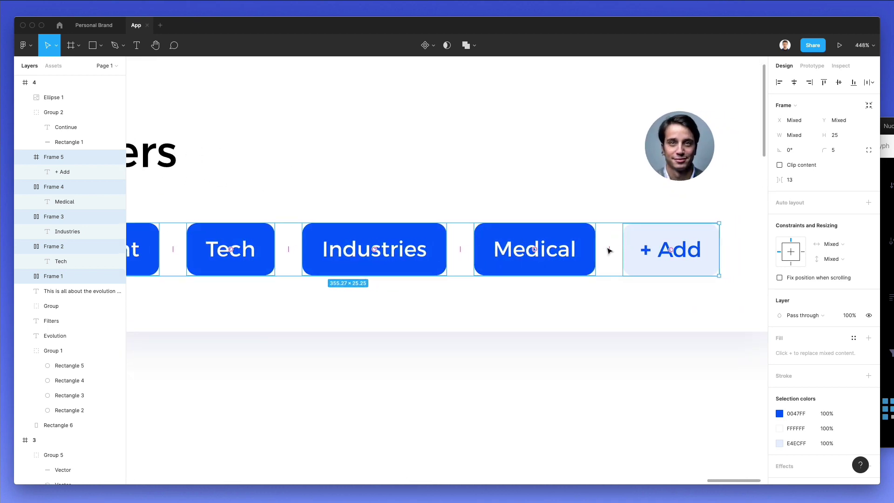
{"action": "left_click_drag", "start_coordinate": [609, 250], "coordinate": [603, 248]}
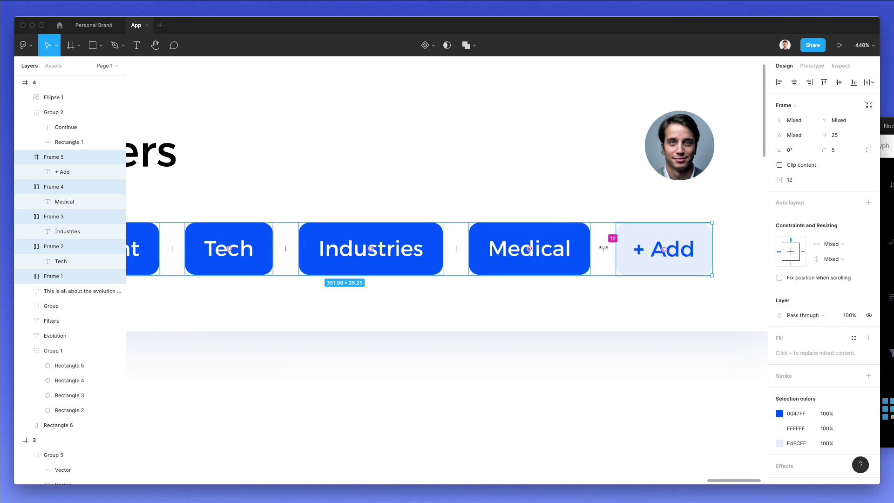
{"action": "scroll", "coordinate": [603, 249], "scroll_direction": "down", "scroll_amount": 8}
{"action": "left_click", "coordinate": [575, 313]}
{"action": "scroll", "coordinate": [576, 313], "scroll_direction": "down", "scroll_amount": 2}
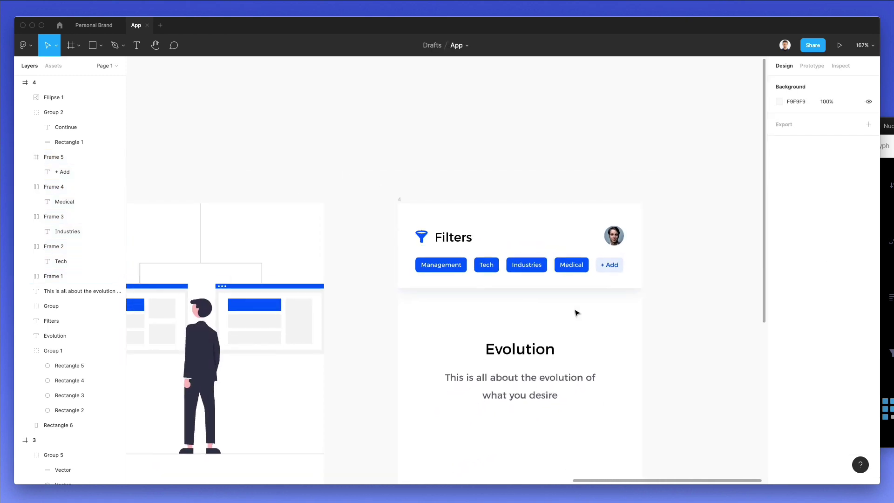
- Align the avatar's right edge with the "+ Add" chip and raise the filter icon, title and avatar together slightly
{"action": "left_click", "coordinate": [605, 235]}
{"action": "left_click_drag", "start_coordinate": [604, 235], "coordinate": [604, 235]}
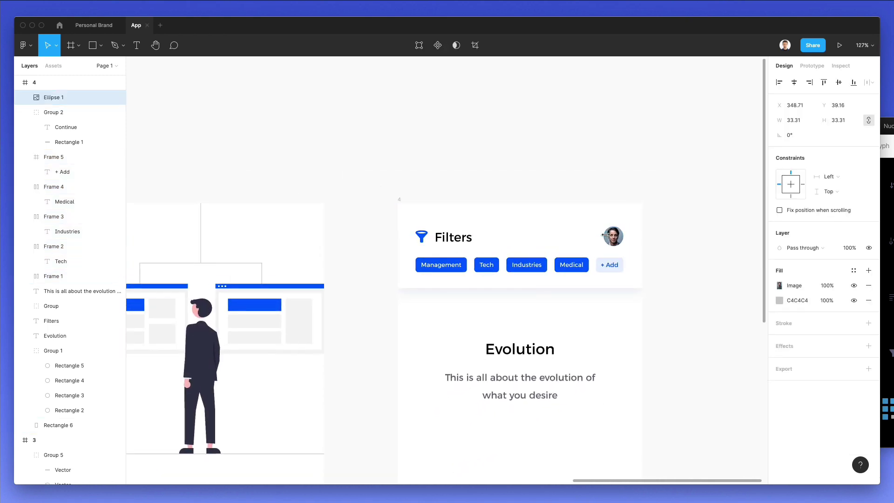
{"action": "left_click", "coordinate": [453, 237], "text": "shift"}
{"action": "left_click", "coordinate": [424, 236], "text": "shift"}
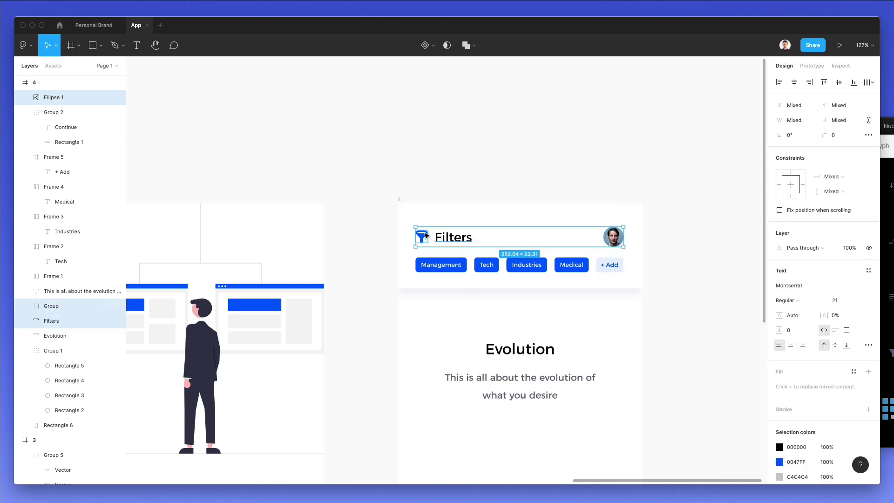
{"action": "left_click", "coordinate": [538, 156]}
- Select all five filter chips and distribute them evenly along their row
{"action": "scroll", "coordinate": [574, 200], "scroll_direction": "down", "scroll_amount": 5}
{"action": "left_click", "coordinate": [434, 179]}
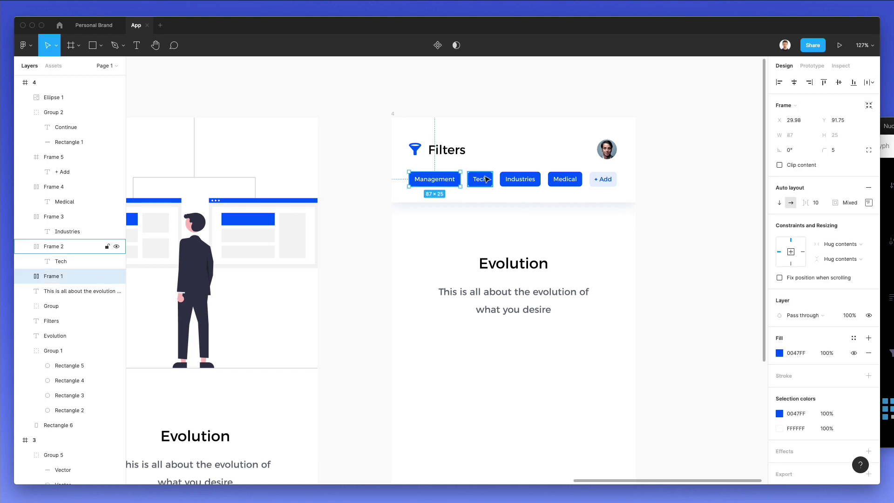
{"action": "left_click", "coordinate": [479, 179], "text": "shift"}
{"action": "left_click", "coordinate": [520, 179], "text": "shift"}
{"action": "left_click", "coordinate": [575, 181], "text": "shift"}
{"action": "left_click", "coordinate": [604, 179], "text": "shift"}
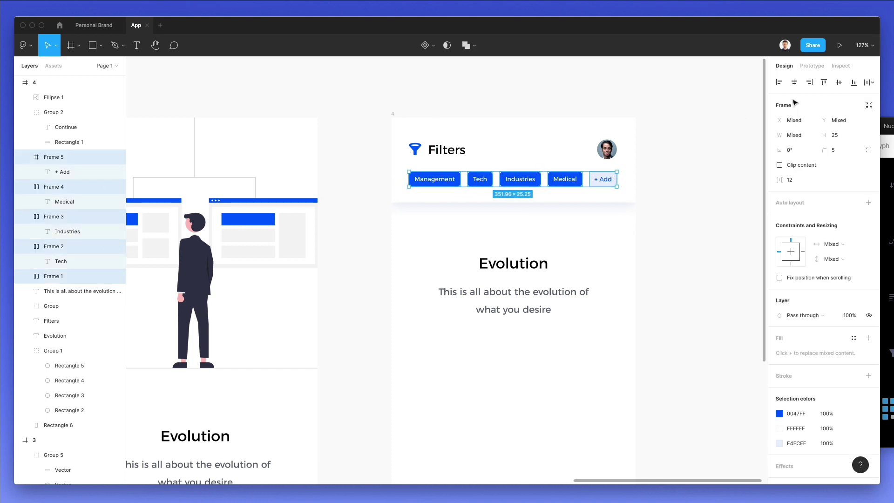
{"action": "left_click", "coordinate": [868, 83]}
{"action": "left_click", "coordinate": [800, 123]}
{"action": "left_click", "coordinate": [689, 147]}
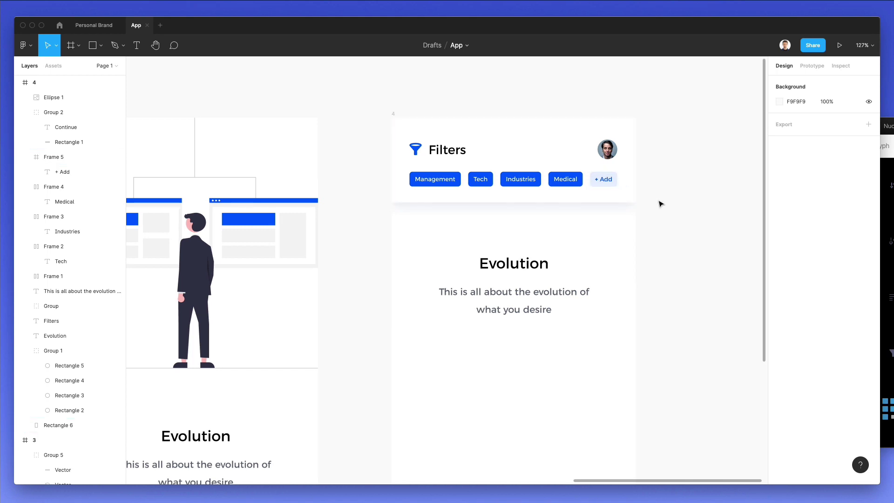
{"action": "scroll", "coordinate": [661, 203], "scroll_direction": "right", "scroll_amount": 3}
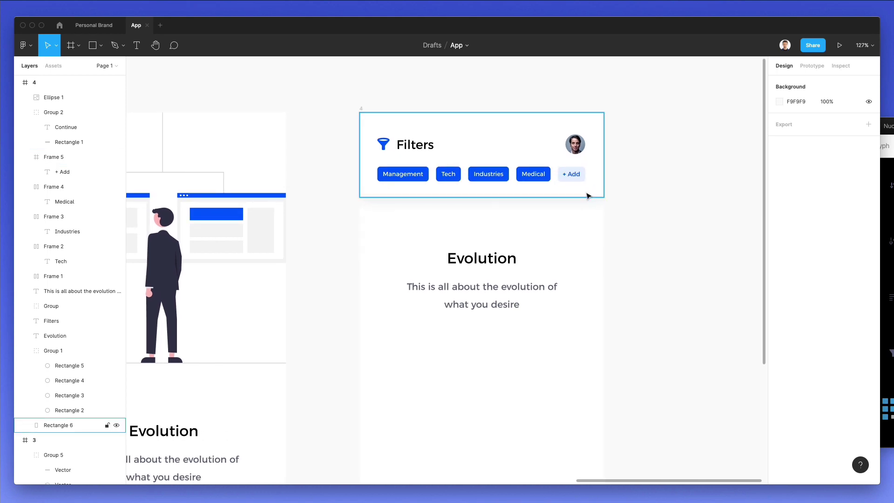
- Switch to Nucleo, search for "hambur", and bring a three-line menu icon into the screen above the Evolution title
{"action": "key", "text": "super+Tab"}
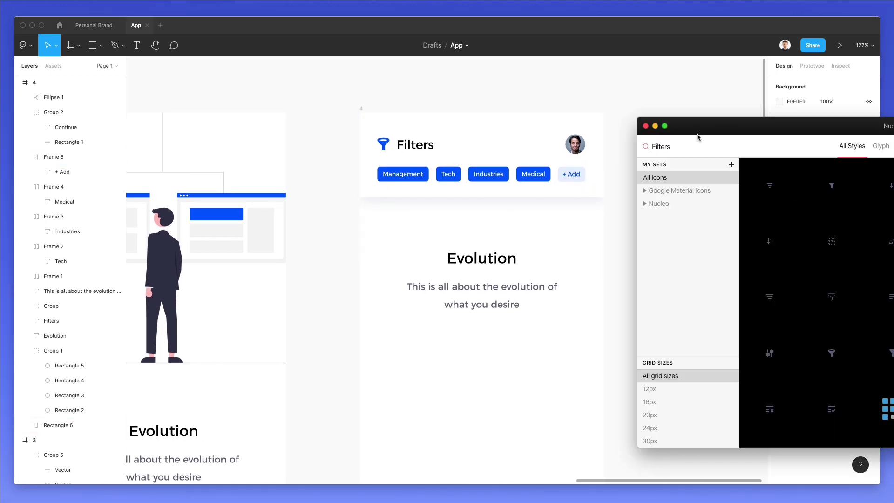
{"action": "type", "text": "hambur"}
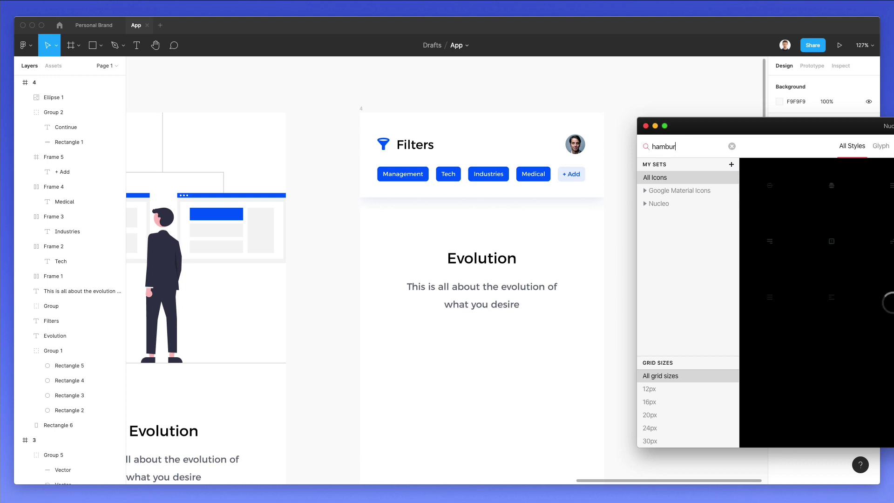
{"action": "left_click_drag", "start_coordinate": [699, 132], "coordinate": [561, 208]}
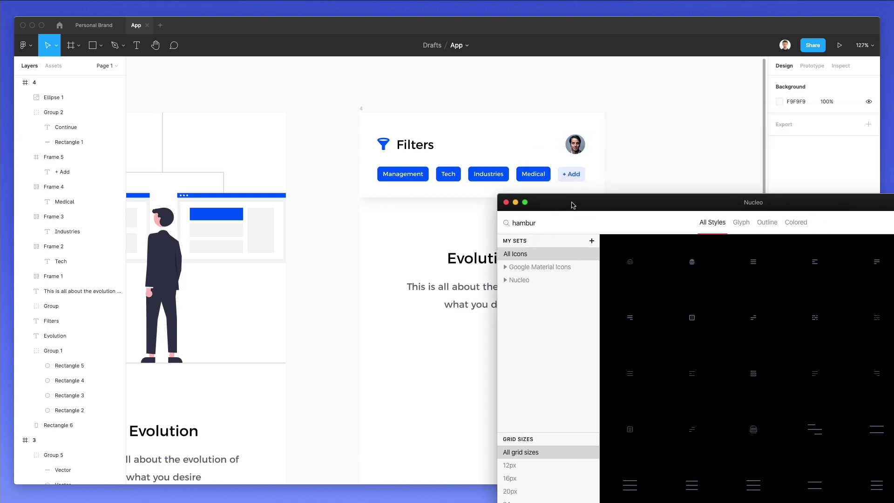
{"action": "left_click_drag", "start_coordinate": [626, 469], "coordinate": [481, 226]}
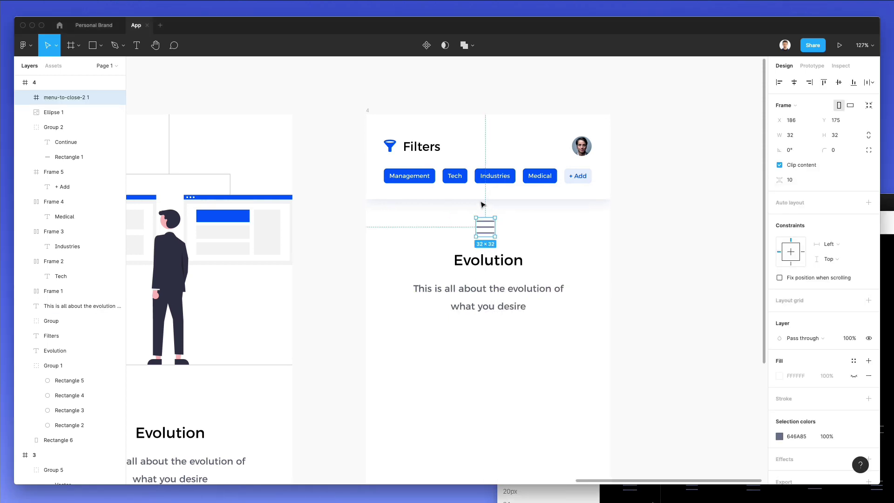
- Move the menu icon up into the header beside the avatar and shift the avatar left to make room
{"action": "scroll", "coordinate": [481, 205], "scroll_direction": "up", "scroll_amount": 5}
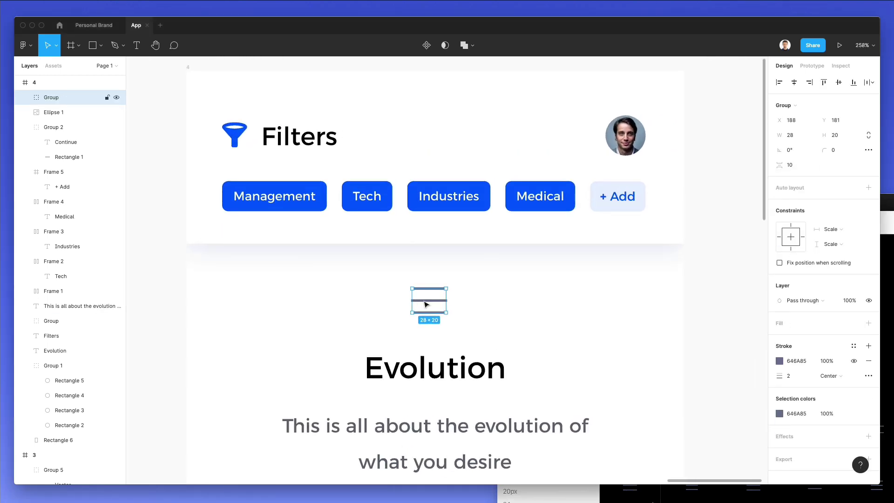
{"action": "left_click_drag", "start_coordinate": [424, 302], "coordinate": [617, 135]}
{"action": "left_click_drag", "start_coordinate": [617, 135], "coordinate": [552, 135]}
- Shrink the menu icon to about 21.5 × 15.4 and align its right edge with the "+ Add" chip
{"action": "left_click", "coordinate": [658, 136]}
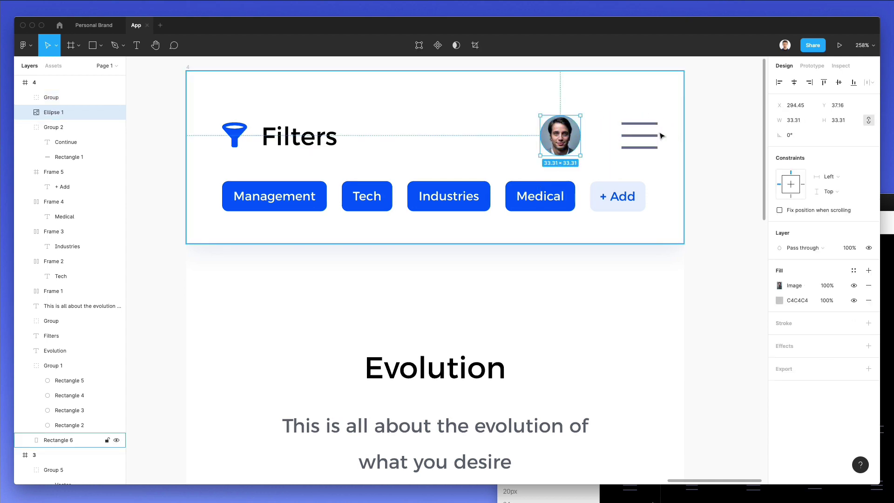
{"action": "left_click", "coordinate": [651, 137]}
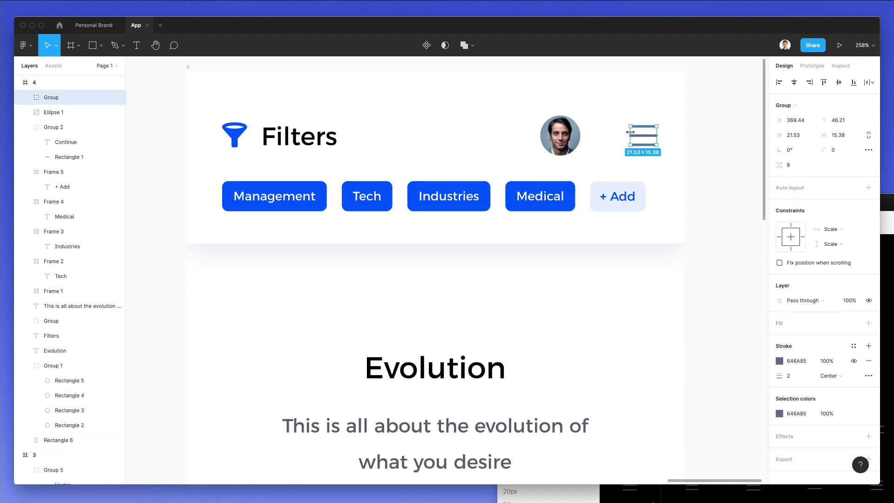
{"action": "left_click_drag", "start_coordinate": [651, 137], "coordinate": [639, 137]}
- Recolour the menu icon with the description text's grey 595D68 and set its opacity to 50%
{"action": "key", "text": "i"}
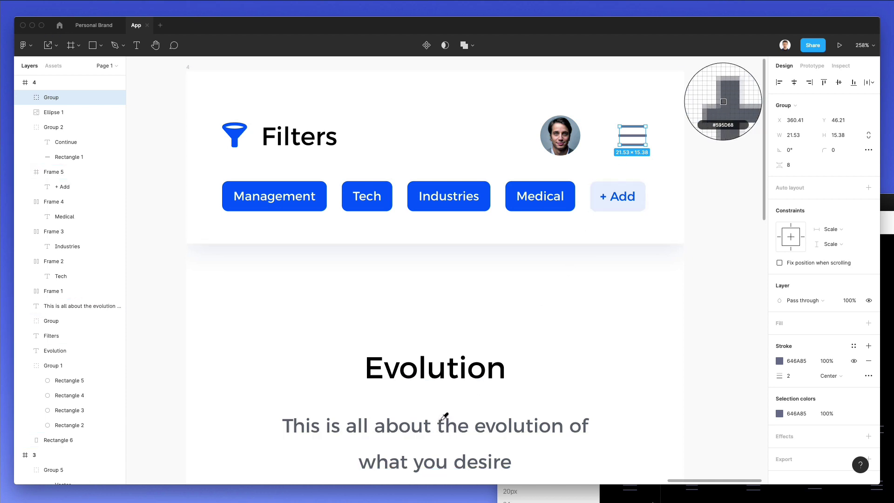
{"action": "left_click", "coordinate": [442, 413]}
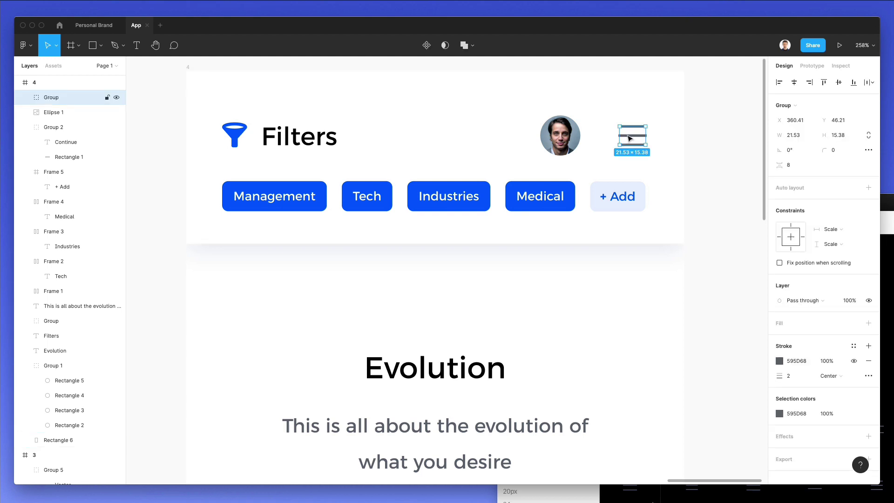
{"action": "key", "text": "5"}
{"action": "left_click", "coordinate": [473, 343]}
- Shift the Evolution title slightly up and left, switch it to auto width, and replace its text with "Facebook"
{"action": "scroll", "coordinate": [473, 343], "scroll_direction": "down", "scroll_amount": 5}
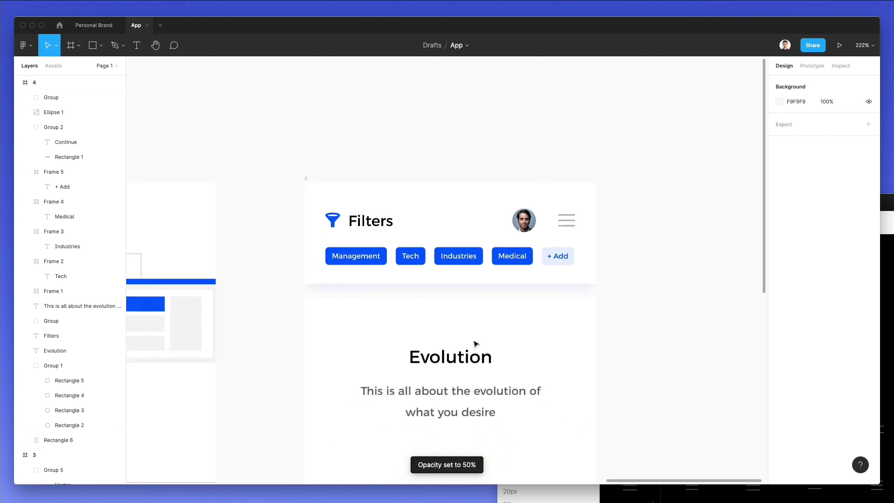
{"action": "scroll", "coordinate": [475, 343], "scroll_direction": "down", "scroll_amount": 3}
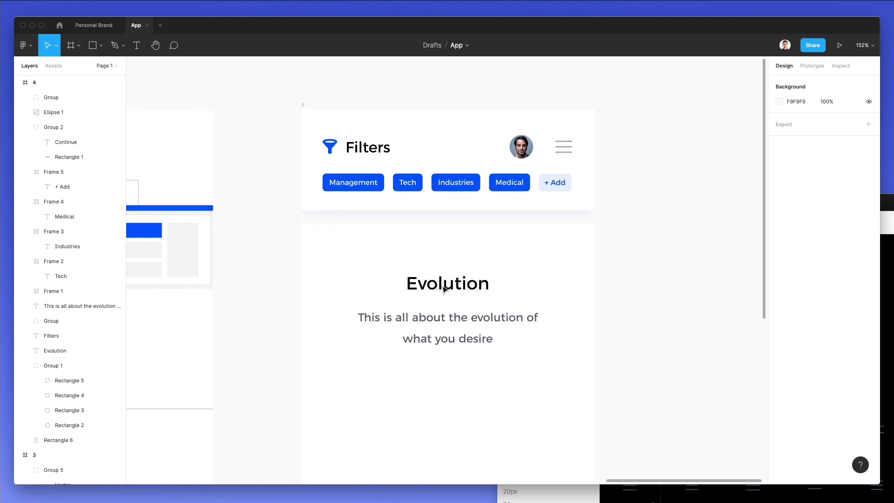
{"action": "left_click_drag", "start_coordinate": [444, 289], "coordinate": [427, 280]}
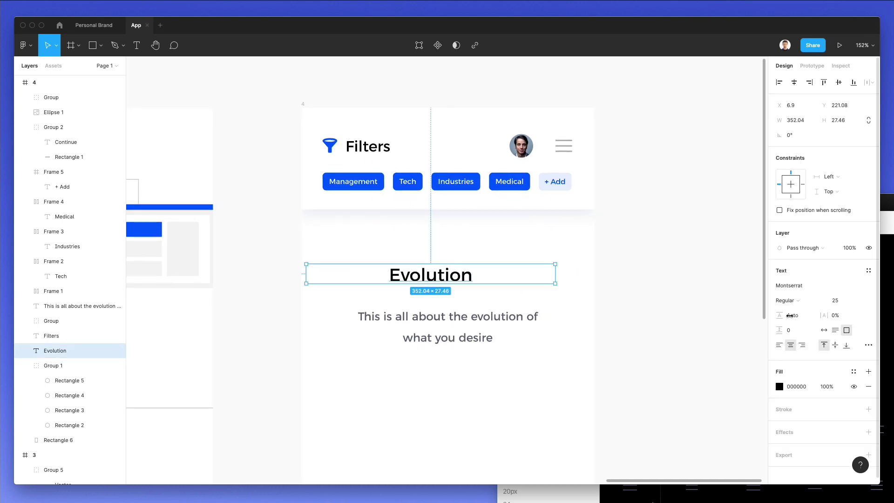
{"action": "left_click", "coordinate": [824, 329]}
{"action": "double_click", "coordinate": [417, 274]}
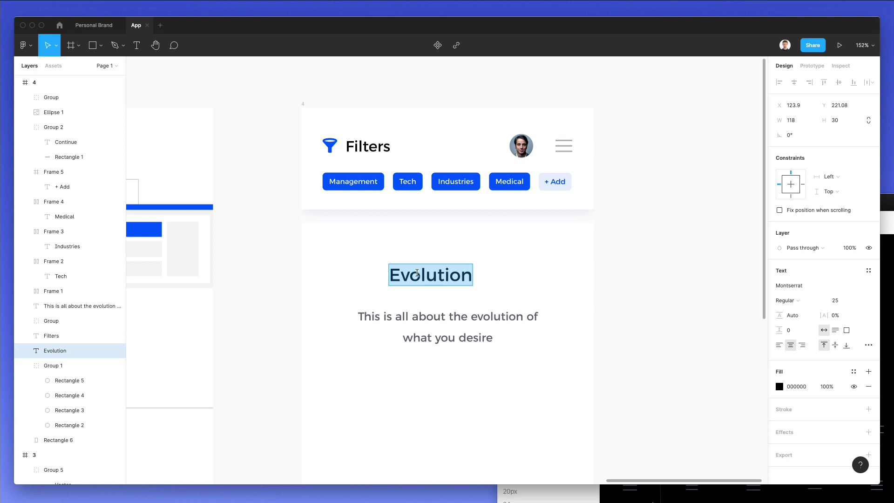
{"action": "type", "text": "Facebook"}
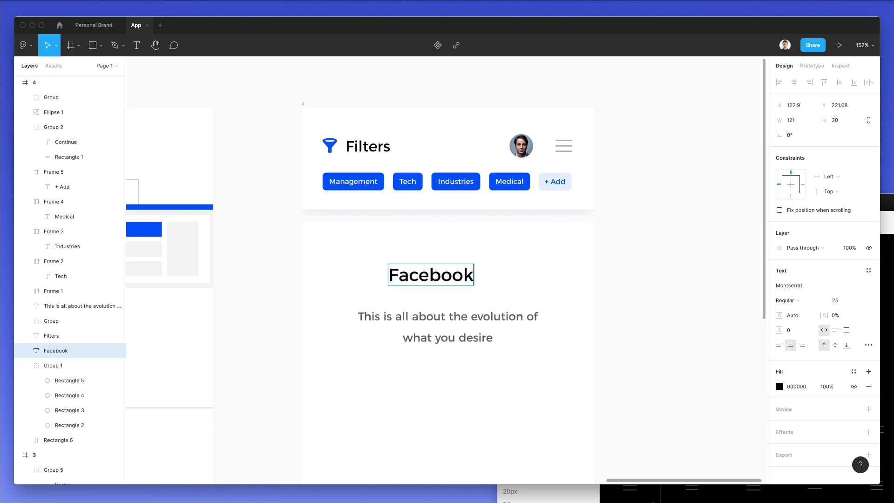
{"action": "key", "text": "Escape"}
- Set the Facebook title's font size to 15
{"action": "left_click", "coordinate": [835, 300]}
{"action": "type", "text": "15"}
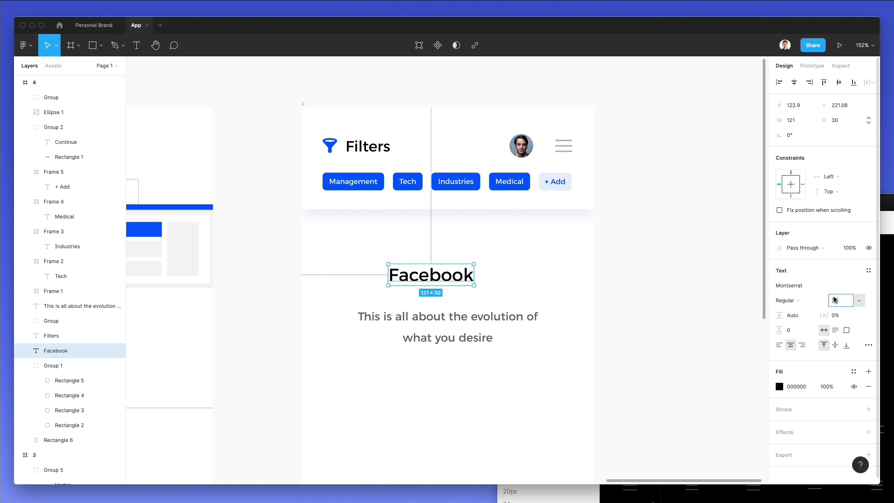
{"action": "key", "text": "Return"}
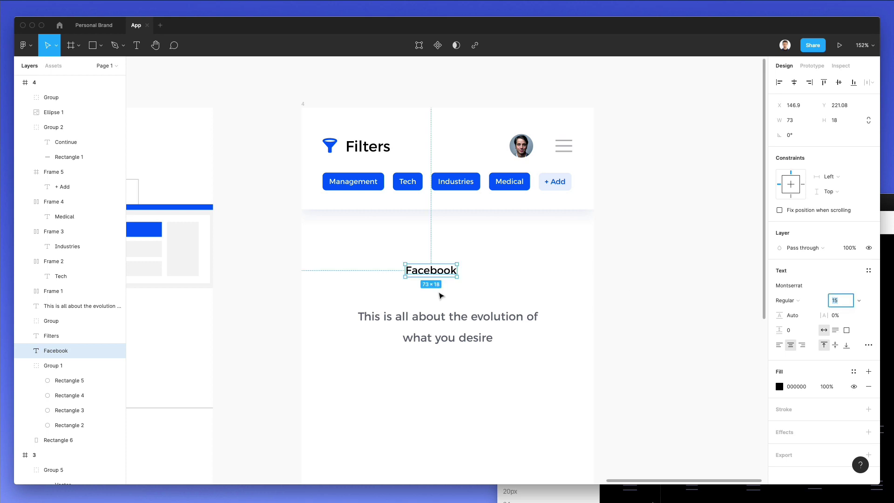
- Set the description text to font size 11, auto width and left alignment
{"action": "left_click", "coordinate": [421, 338]}
{"action": "type", "text": "11"}
{"action": "key", "text": "Return"}
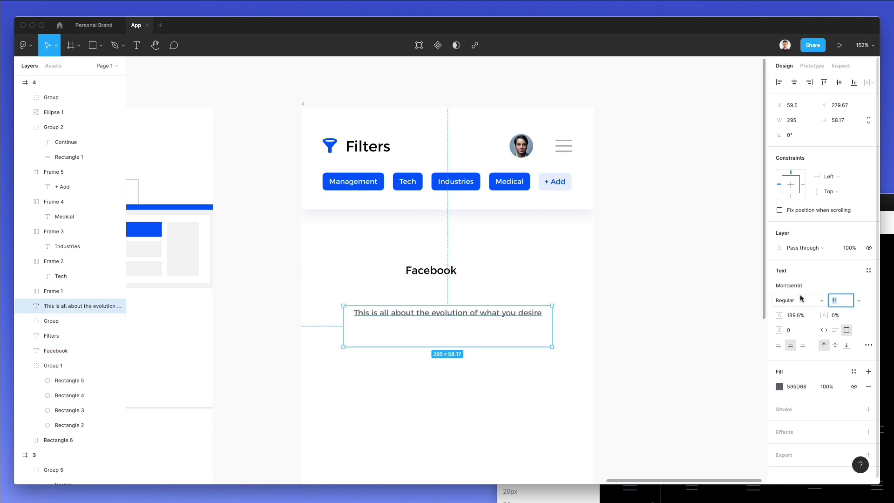
{"action": "left_click", "coordinate": [822, 330]}
{"action": "left_click", "coordinate": [778, 345]}
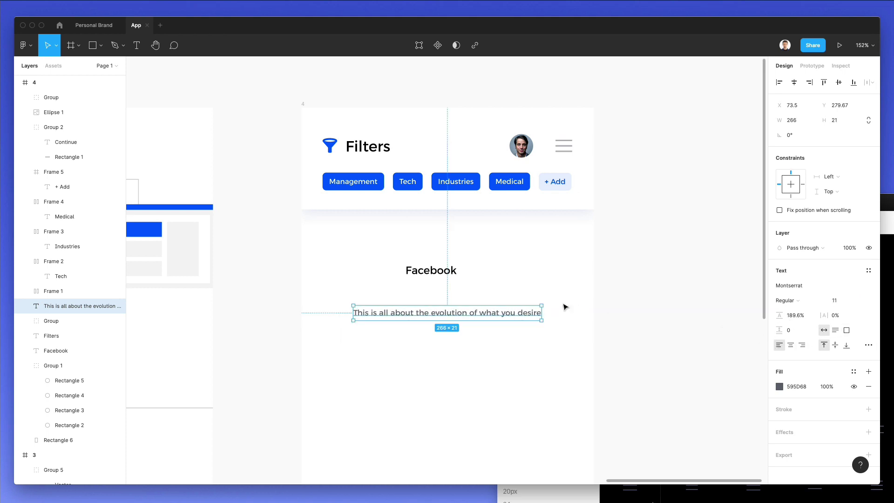
- Left-align the description directly beneath the Facebook title and move both texts up and left, closer to the header
{"action": "left_click_drag", "start_coordinate": [458, 316], "coordinate": [507, 291]}
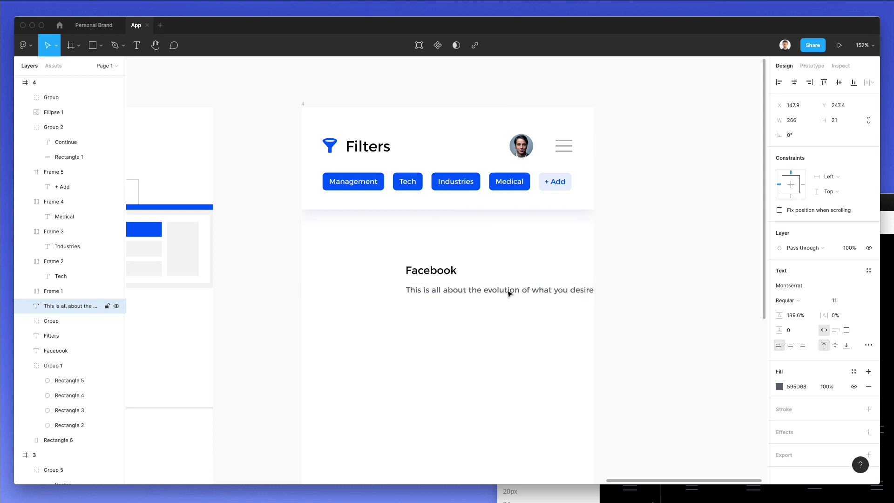
{"action": "left_click", "coordinate": [459, 270], "text": "shift"}
{"action": "left_click_drag", "start_coordinate": [454, 267], "coordinate": [399, 253]}
{"action": "left_click", "coordinate": [652, 263]}
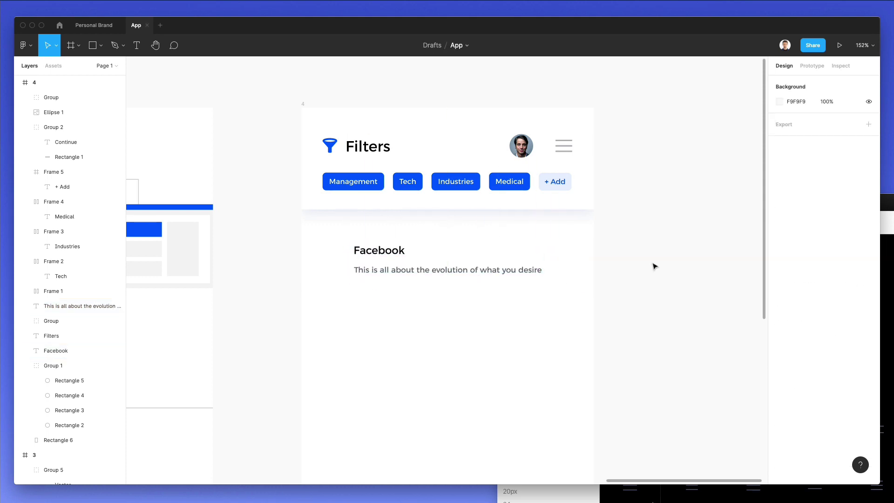
- Search Nucleo for the copied title text "Facebook", place the round blue Facebook icon left of the title, and ungroup it
{"action": "left_click", "coordinate": [363, 248]}
{"action": "double_click", "coordinate": [363, 248]}
{"action": "key", "text": "ctrl+c"}
{"action": "key", "text": "ctrl+alt+space"}
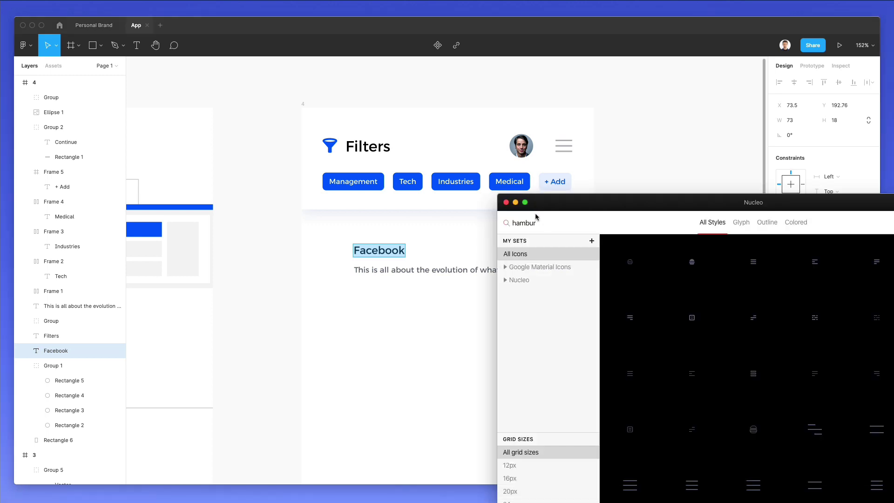
{"action": "key", "text": "ctrl+v"}
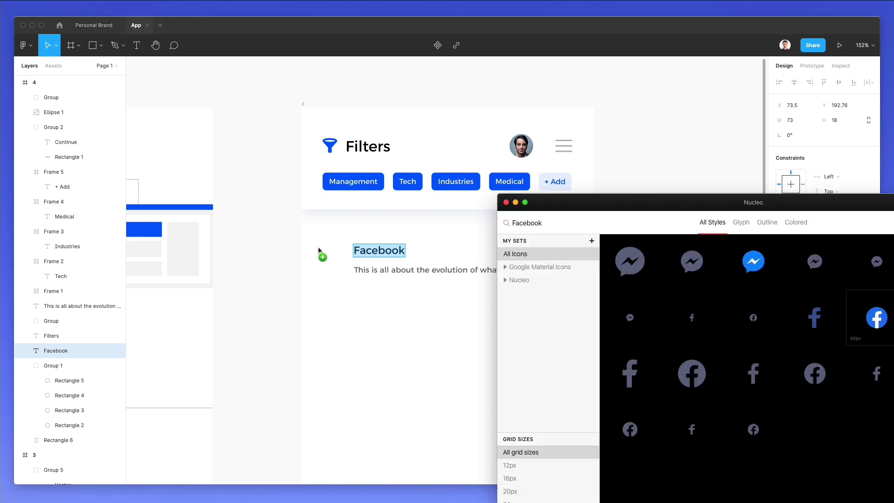
{"action": "left_click_drag", "start_coordinate": [319, 251], "coordinate": [425, 280]}
{"action": "key", "text": "ctrl+shift+g"}
- Position the Facebook title and description beside the icon and duplicate the description line directly below
{"action": "left_click", "coordinate": [403, 246]}
{"action": "left_click", "coordinate": [392, 268], "text": "shift"}
{"action": "left_click", "coordinate": [420, 265]}
{"action": "left_click", "coordinate": [422, 262]}
- Replace the upper description line's text with "Your new account has been created"
{"action": "double_click", "coordinate": [419, 261]}
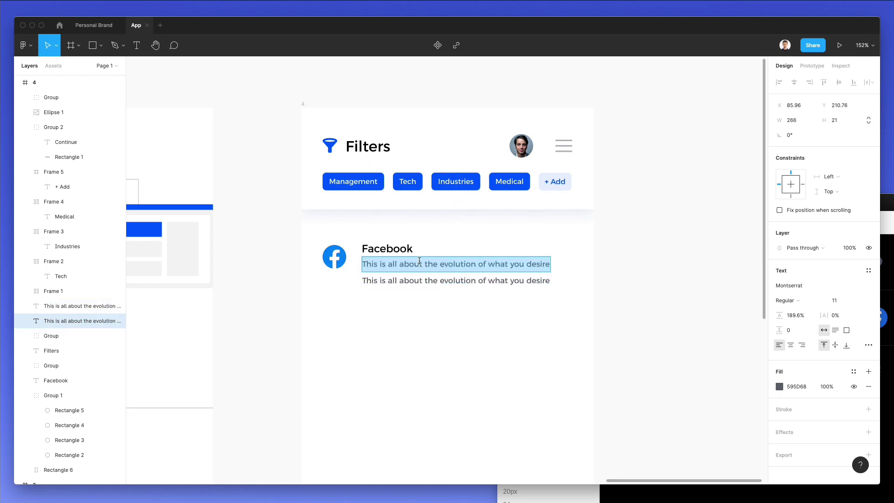
{"action": "type", "text": "Y"}
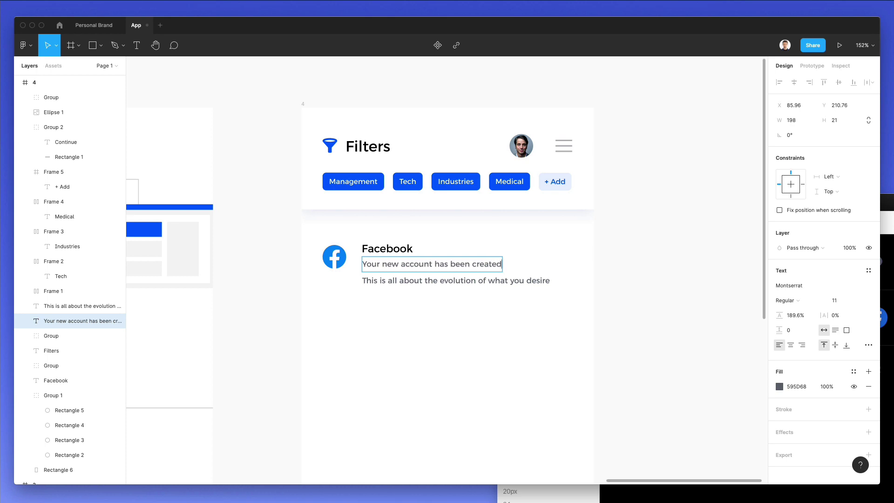
{"action": "key", "text": "Return"}
- Recolour the "Your new account has been created" line with the black of the Facebook title
{"action": "key", "text": "i"}
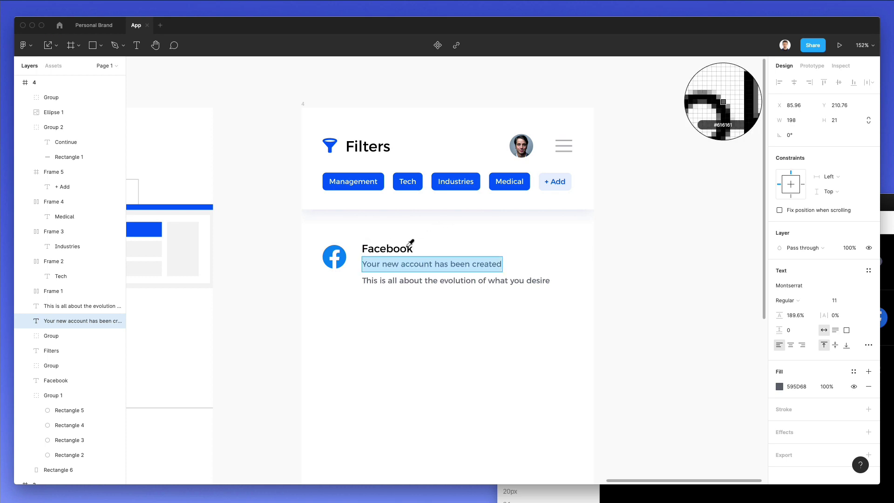
{"action": "left_click", "coordinate": [409, 242]}
{"action": "key", "text": "Escape"}
{"action": "left_click", "coordinate": [575, 263]}
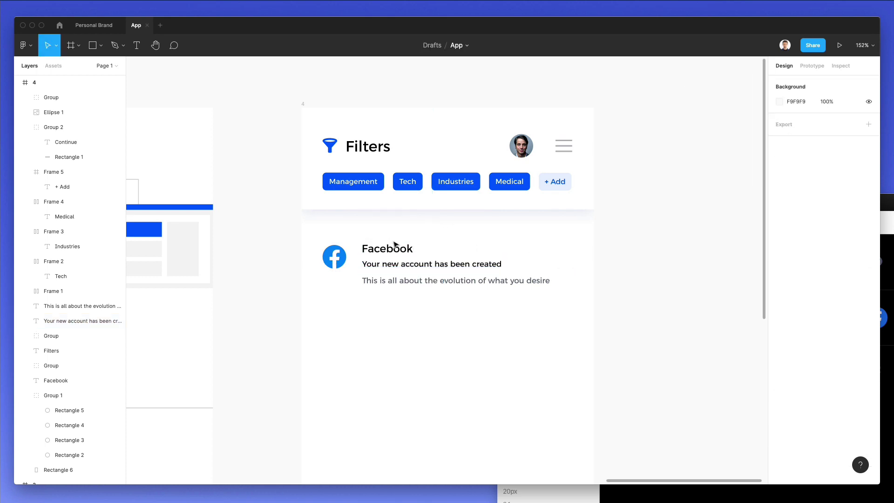
- Nudge the Facebook title up slightly and the lower description line up by 3 px
{"action": "left_click", "coordinate": [382, 245]}
{"action": "left_click", "coordinate": [388, 279]}
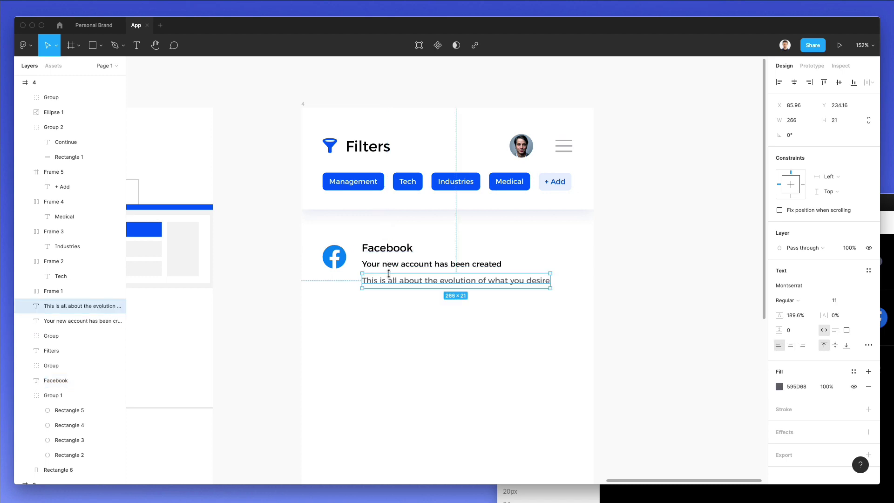
{"action": "key", "text": "Up"}
{"action": "key", "text": "Up"}
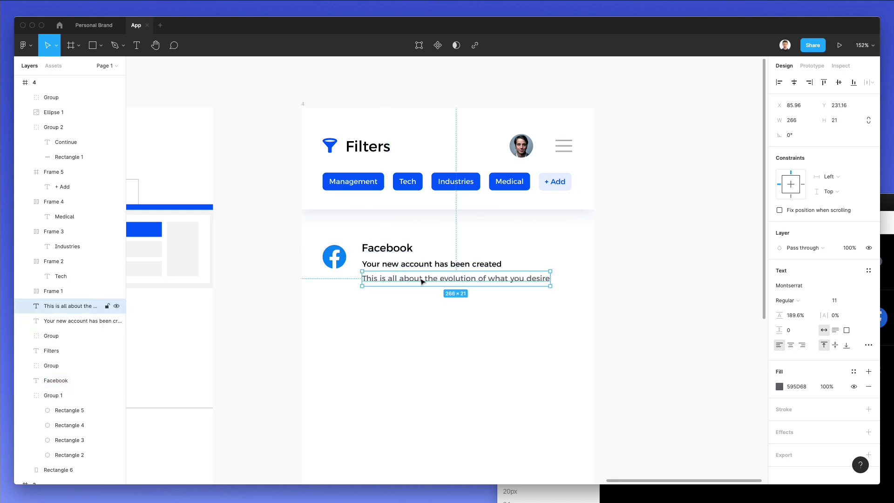
- Try the Light font weight on the lower description line and undo the change
{"action": "scroll", "coordinate": [421, 280], "scroll_direction": "up", "scroll_amount": 1}
{"action": "left_click", "coordinate": [789, 300]}
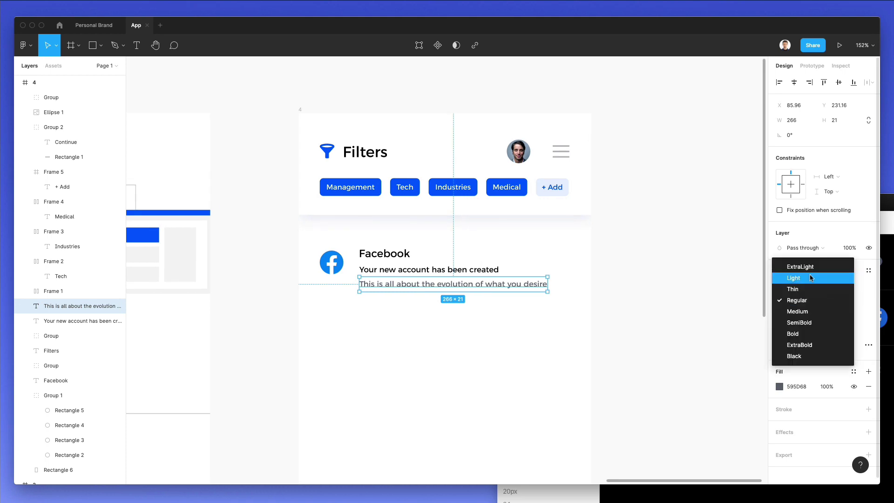
{"action": "left_click", "coordinate": [810, 278]}
{"action": "left_click", "coordinate": [502, 300]}
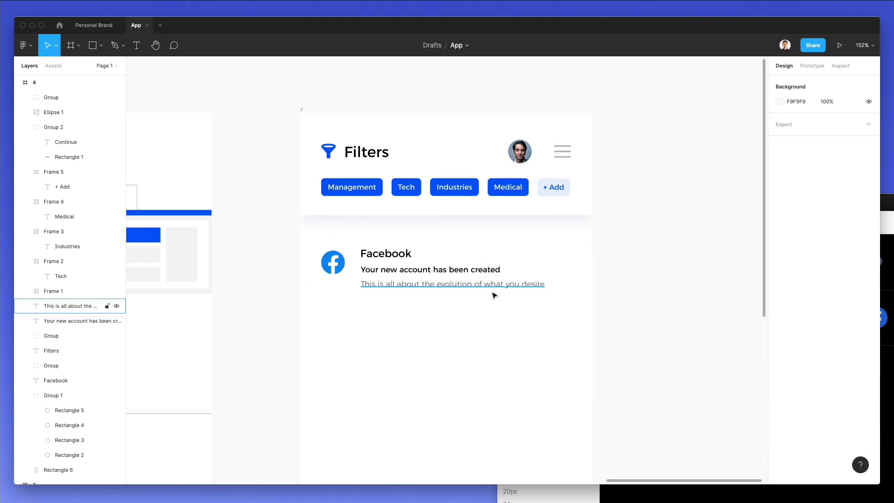
{"action": "scroll", "coordinate": [523, 328], "scroll_direction": "down", "scroll_amount": 5}
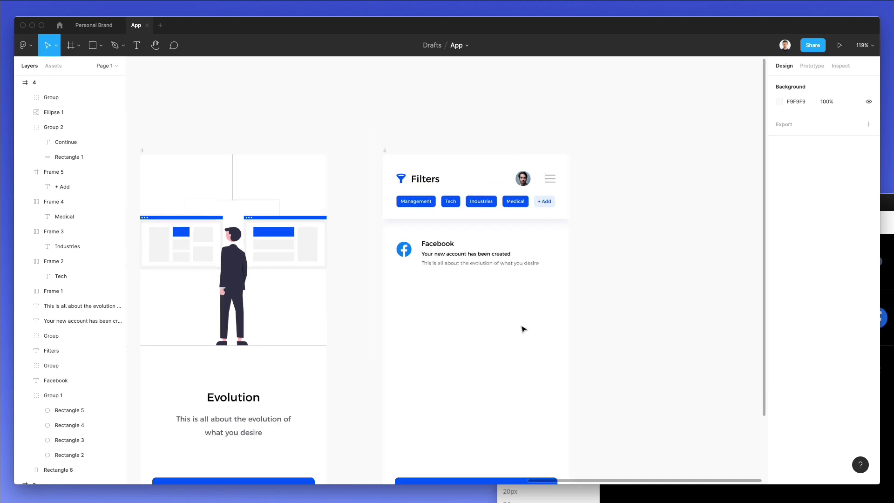
{"action": "scroll", "coordinate": [523, 328], "scroll_direction": "up", "scroll_amount": 4}
{"action": "key", "text": "super+z"}
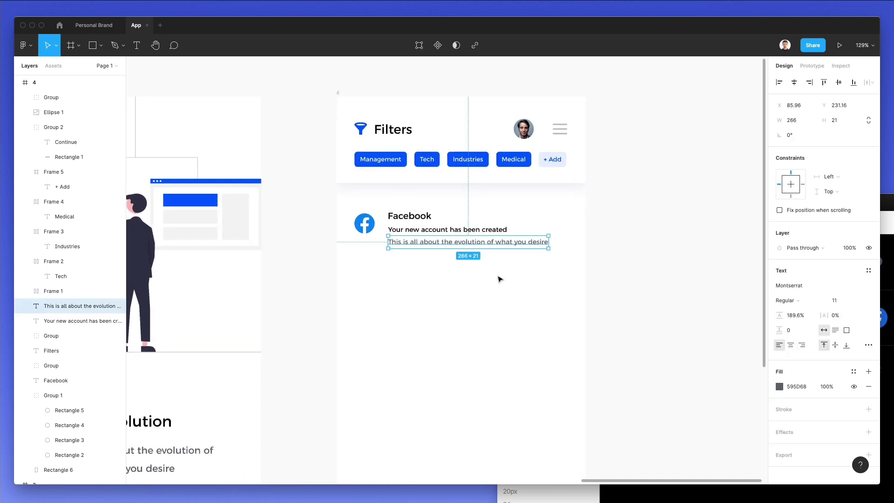
{"action": "left_click", "coordinate": [499, 278]}
- Set the font size of both description lines under the Facebook title to 12
{"action": "scroll", "coordinate": [498, 278], "scroll_direction": "down", "scroll_amount": 3}
{"action": "scroll", "coordinate": [497, 277], "scroll_direction": "up", "scroll_amount": 6}
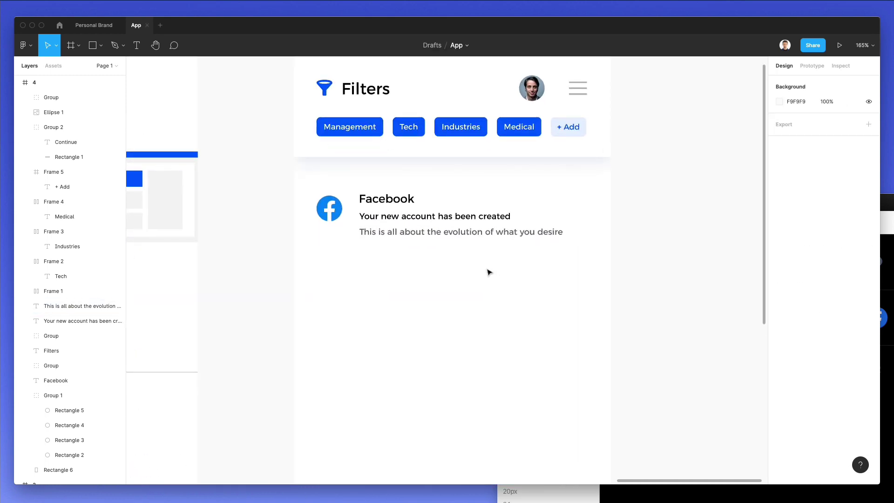
{"action": "scroll", "coordinate": [551, 223], "scroll_direction": "down", "scroll_amount": 10}
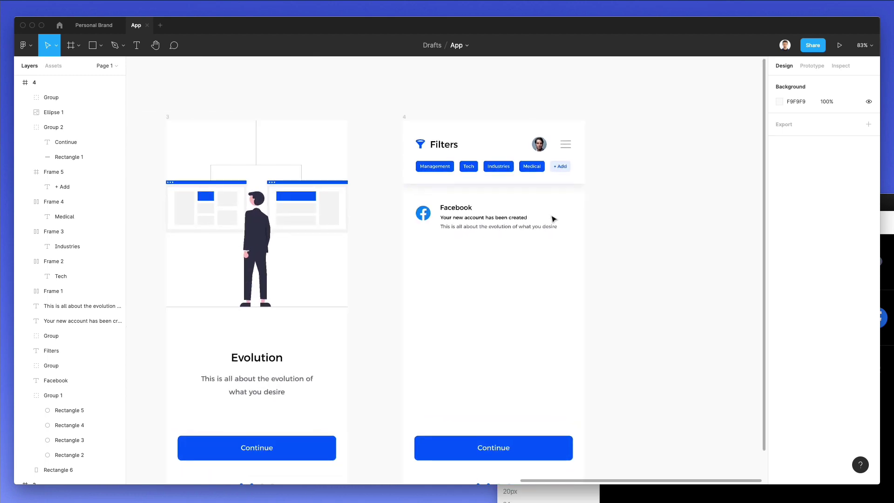
{"action": "left_click_drag", "start_coordinate": [571, 211], "coordinate": [492, 237]}
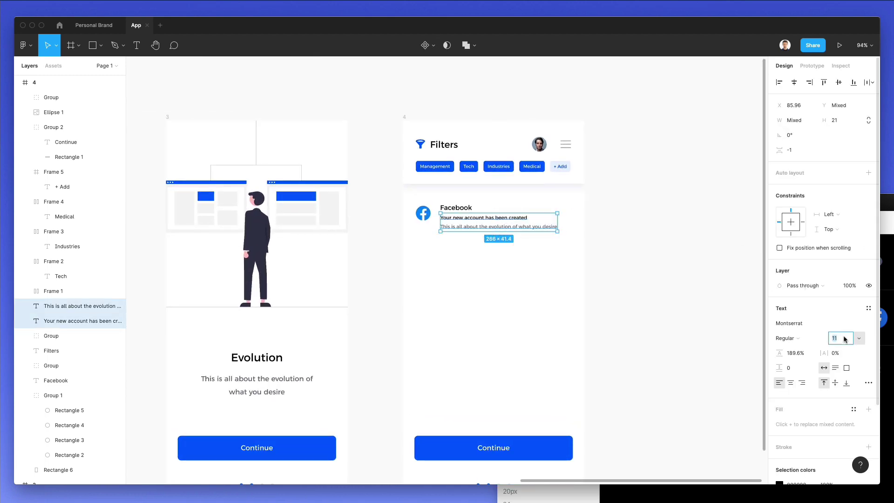
{"action": "key", "text": "Up"}
{"action": "left_click", "coordinate": [606, 284]}
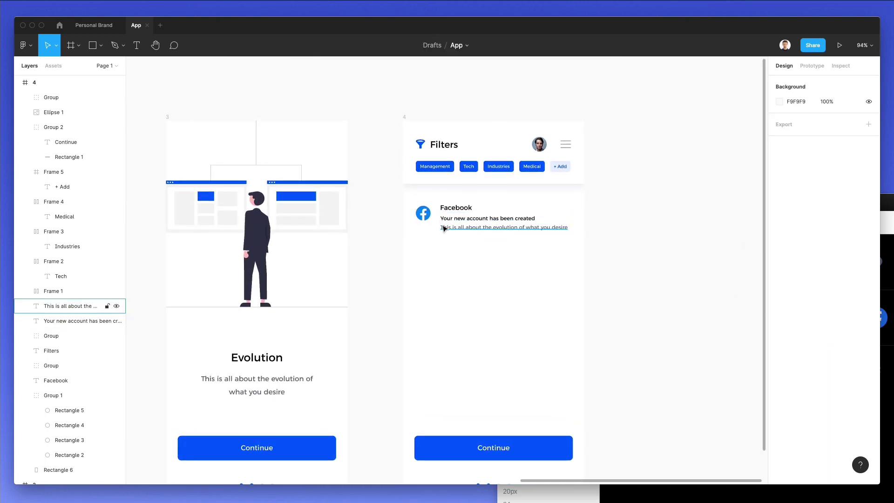
- Duplicate the lower description line just beneath it and replace the copy's text with "03 July 2022"
{"action": "scroll", "coordinate": [442, 228], "scroll_direction": "up", "scroll_amount": 6}
{"action": "left_click_drag", "start_coordinate": [464, 228], "coordinate": [465, 258]}
{"action": "double_click", "coordinate": [465, 254]}
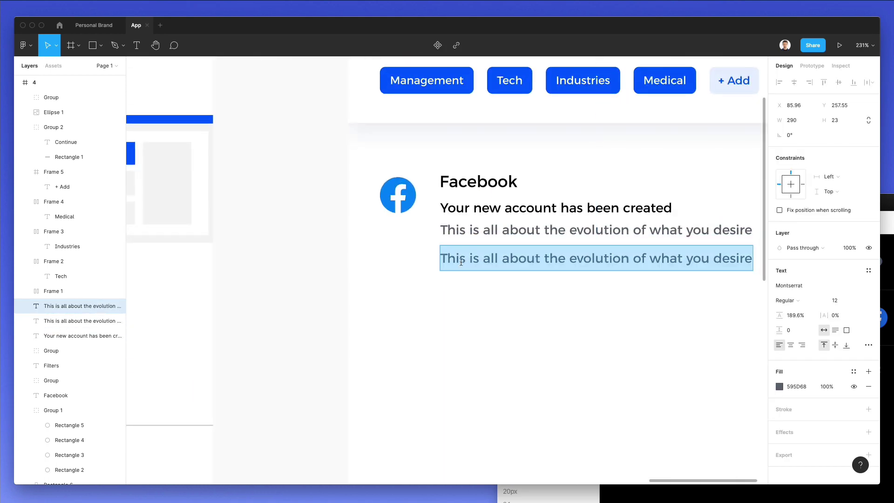
{"action": "key", "text": "Escape"}
{"action": "double_click", "coordinate": [470, 260]}
{"action": "type", "text": "03 July 2022"}
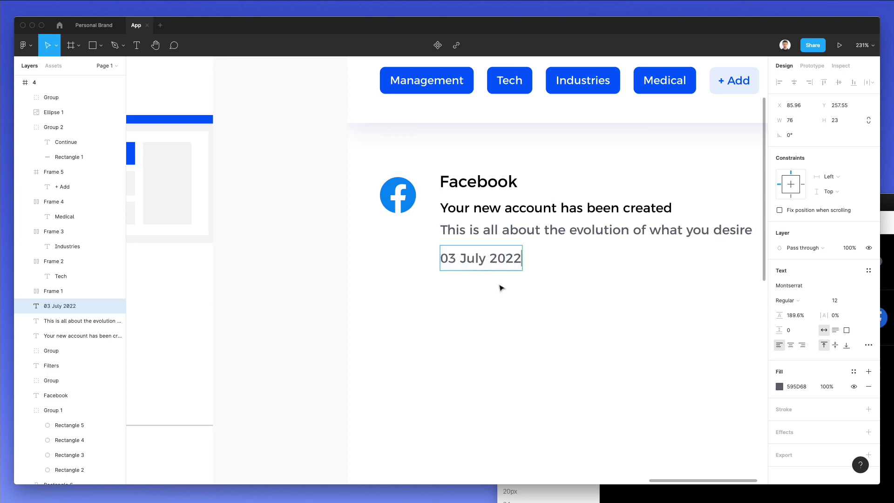
{"action": "left_click", "coordinate": [501, 287]}
- Switch to Nucleo, search for "calen", and place the 12px calendar icon just before the 03 July 2022 date
{"action": "left_click", "coordinate": [886, 282]}
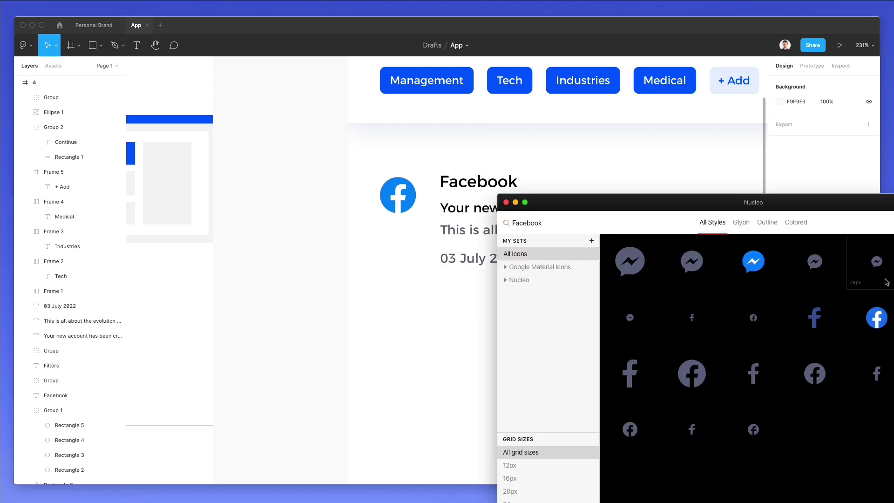
{"action": "left_click", "coordinate": [592, 223]}
{"action": "type", "text": "calen"}
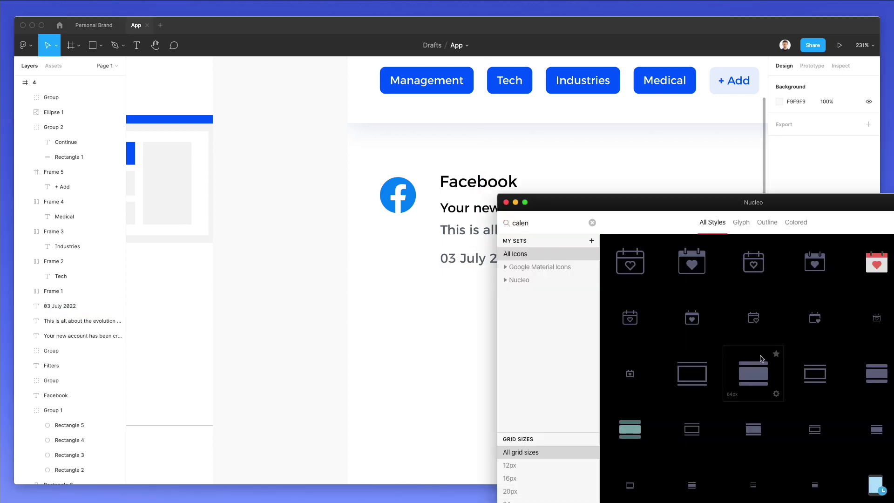
{"action": "scroll", "coordinate": [454, 350], "scroll_direction": "right", "scroll_amount": 5}
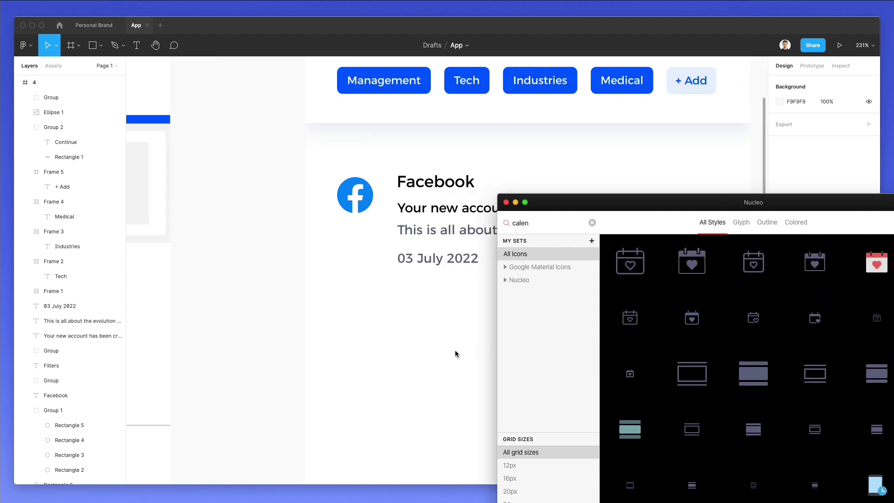
{"action": "scroll", "coordinate": [727, 298], "scroll_direction": "down", "scroll_amount": 3}
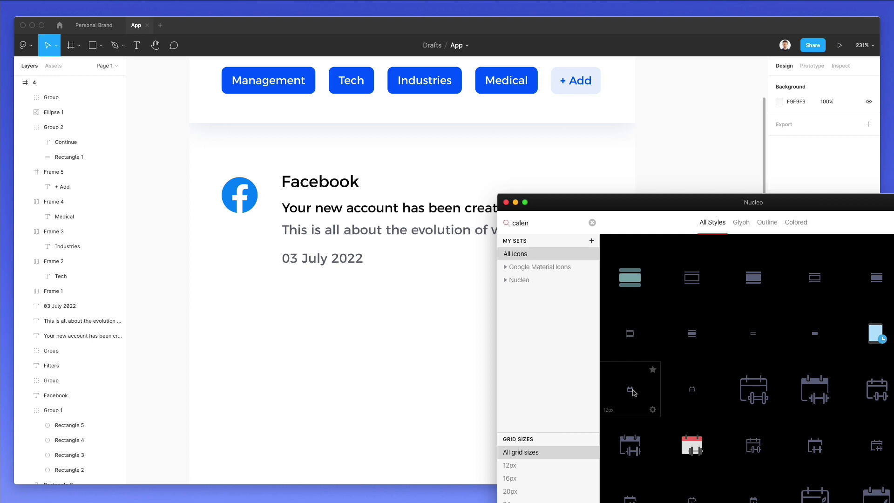
{"action": "left_click_drag", "start_coordinate": [254, 268], "coordinate": [276, 258]}
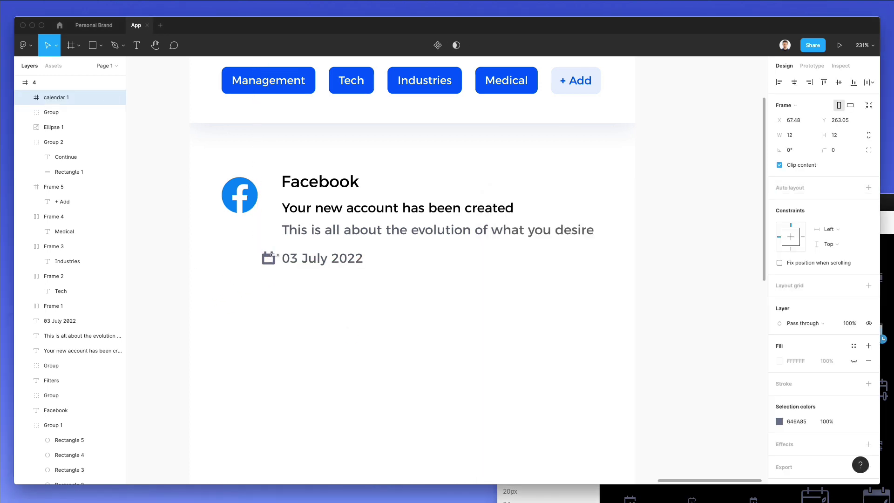
- Set the calendar icon's opacity to 50% and shift the icon and date to line up with the description lines' left edge
{"action": "key", "text": "5"}
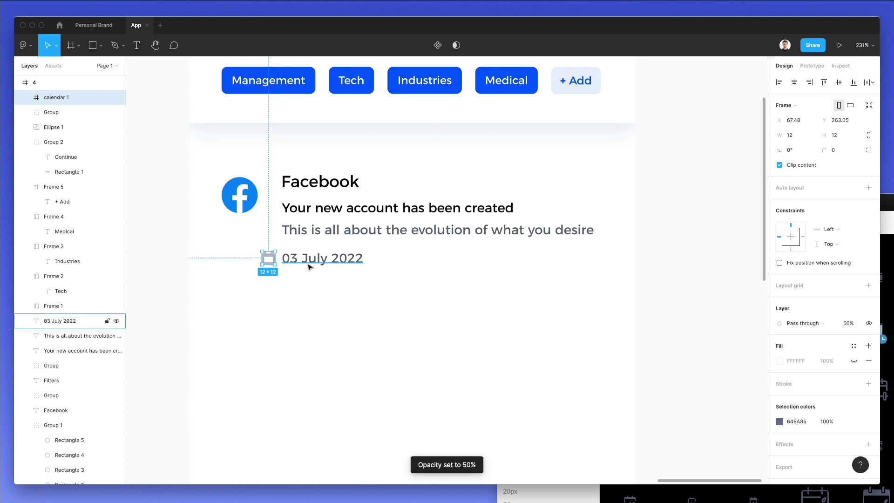
{"action": "left_click", "coordinate": [308, 267], "text": "shift"}
{"action": "left_click_drag", "start_coordinate": [309, 267], "coordinate": [330, 260]}
{"action": "left_click", "coordinate": [334, 285]}
{"action": "left_click", "coordinate": [330, 259]}
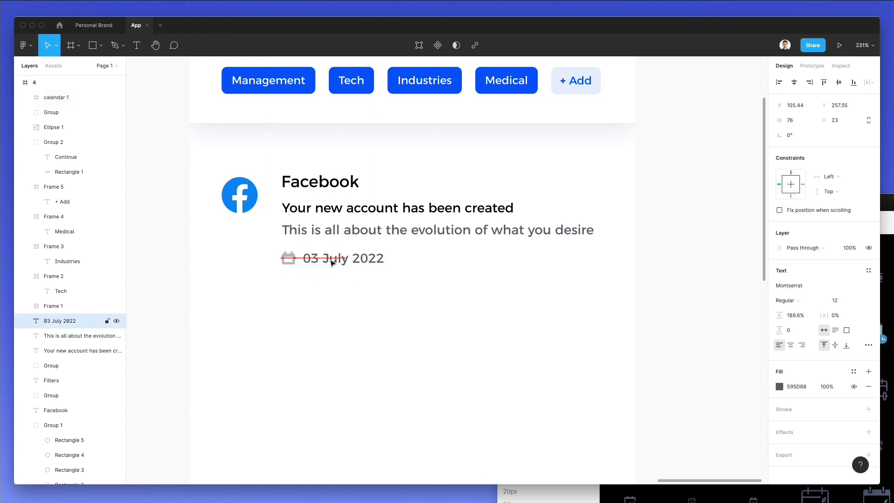
{"action": "key", "text": "Right"}
- Move the lower description line, calendar icon and date down slightly to even out the spacing between the text lines
{"action": "left_click", "coordinate": [327, 223]}
{"action": "left_click_drag", "start_coordinate": [327, 223], "coordinate": [321, 221]}
{"action": "left_click", "coordinate": [324, 211], "text": "shift"}
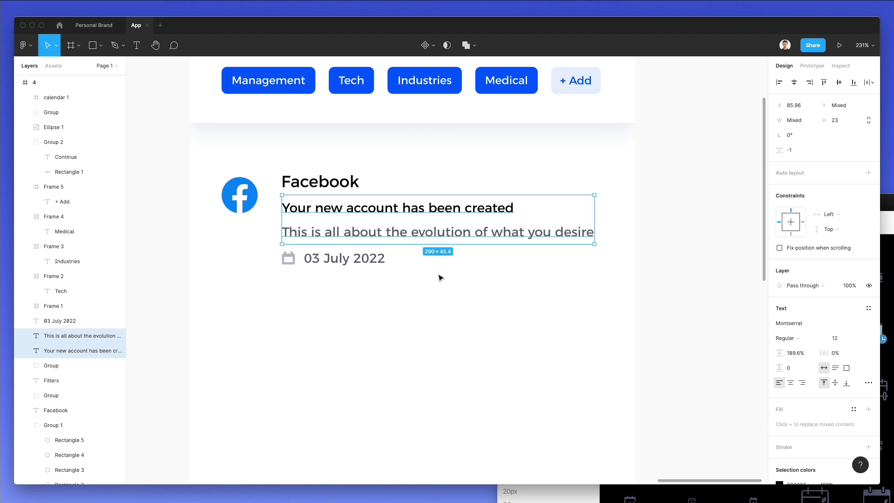
{"action": "left_click_drag", "start_coordinate": [431, 286], "coordinate": [253, 235]}
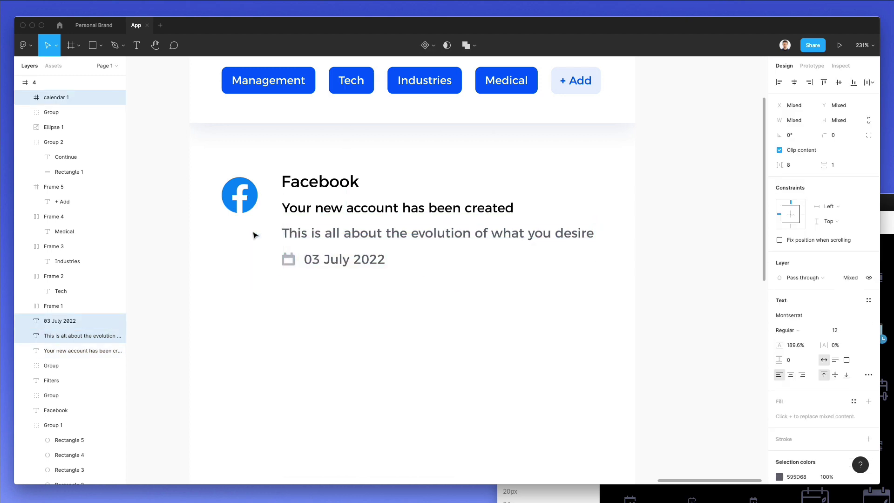
{"action": "key", "text": "Down"}
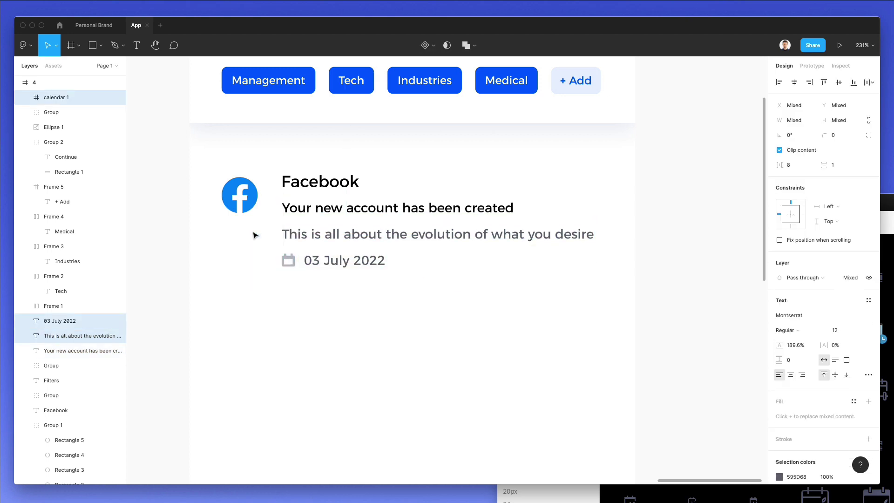
{"action": "left_click", "coordinate": [259, 282]}
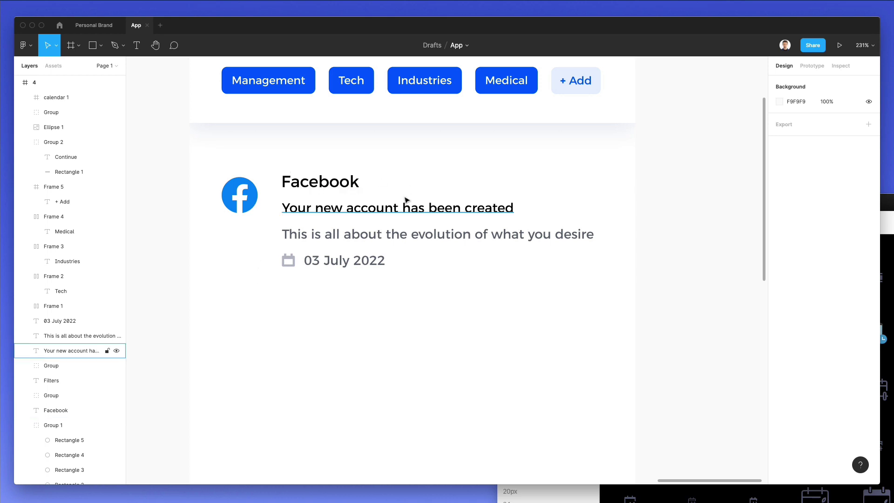
- Switch to Nucleo, search for "pin", and look through the results for a suitable pin icon
{"action": "scroll", "coordinate": [407, 201], "scroll_direction": "up", "scroll_amount": 2}
{"action": "key", "text": "super+Tab"}
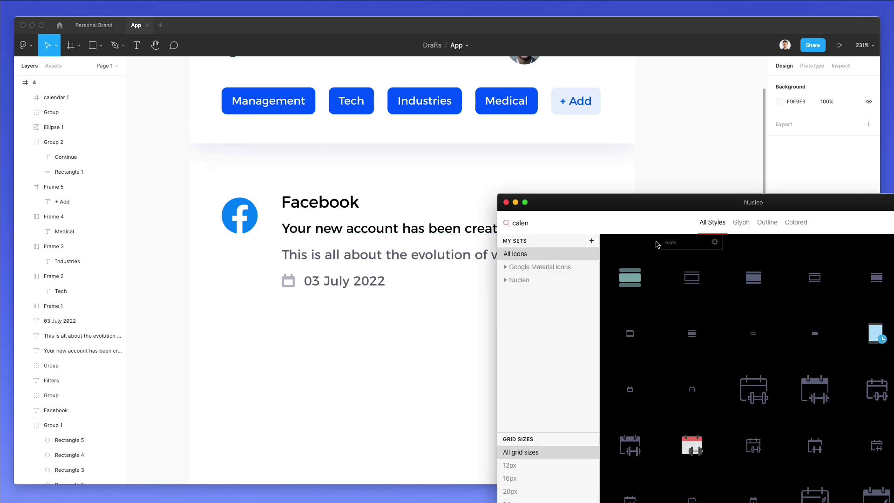
{"action": "type", "text": "pin"}
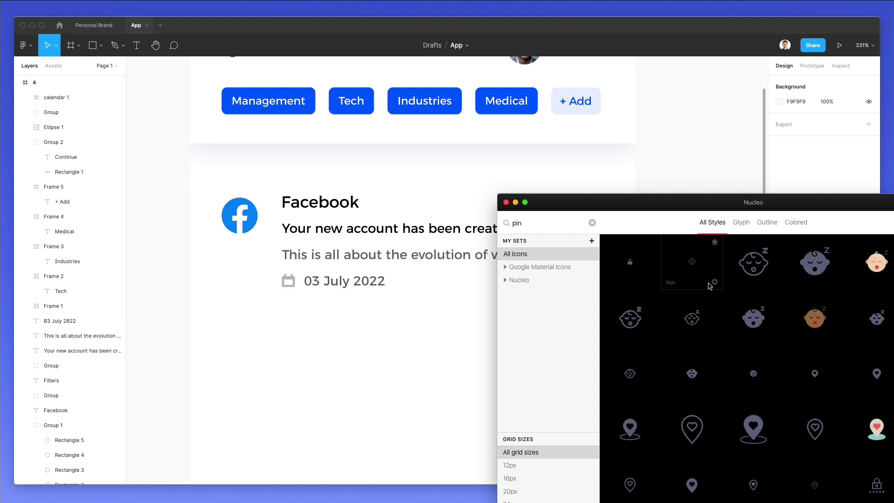
{"action": "scroll", "coordinate": [717, 294], "scroll_direction": "down", "scroll_amount": 4}
{"action": "scroll", "coordinate": [717, 294], "scroll_direction": "up", "scroll_amount": 1}
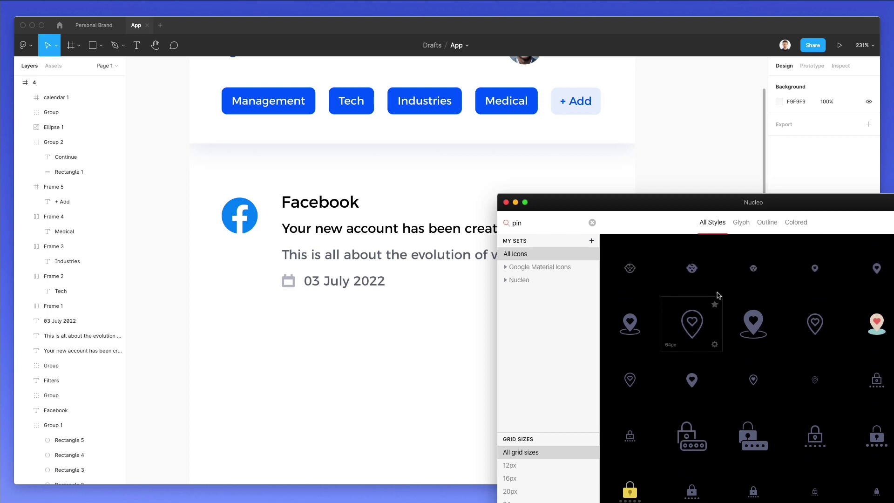
{"action": "scroll", "coordinate": [716, 294], "scroll_direction": "down", "scroll_amount": 4}
{"action": "scroll", "coordinate": [716, 294], "scroll_direction": "down", "scroll_amount": 10}
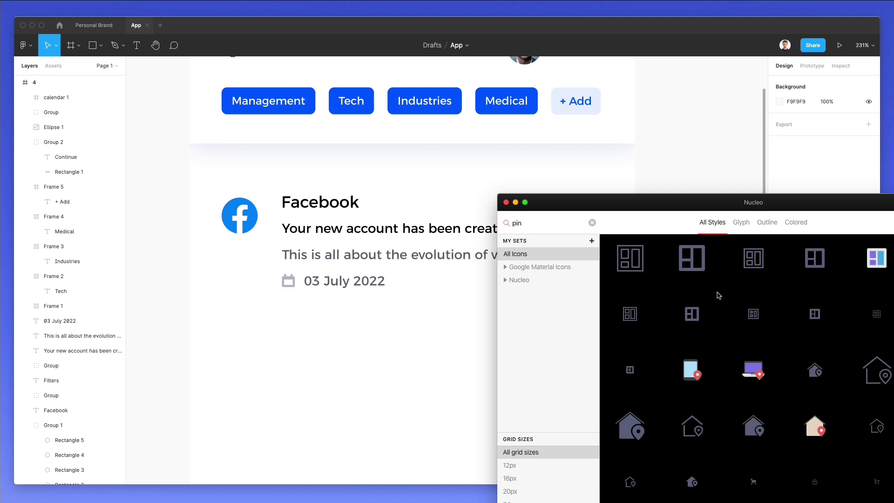
{"action": "scroll", "coordinate": [718, 295], "scroll_direction": "down", "scroll_amount": 6}
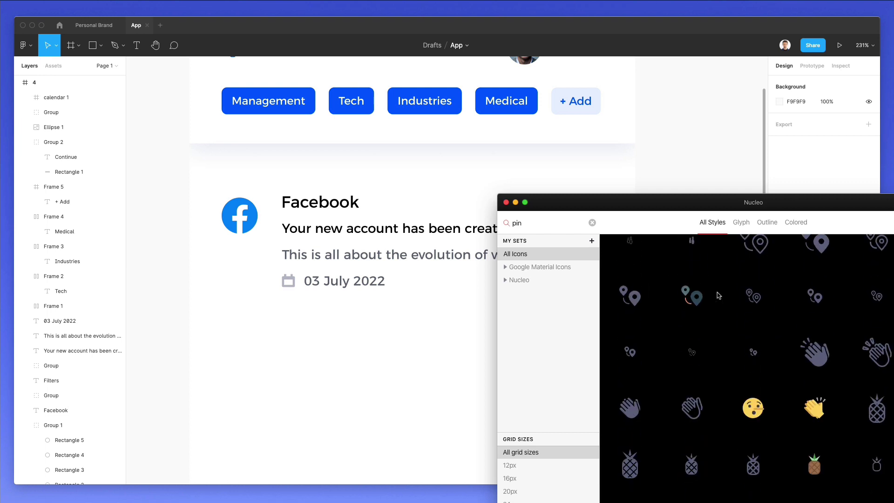
{"action": "scroll", "coordinate": [718, 295], "scroll_direction": "down", "scroll_amount": 2}
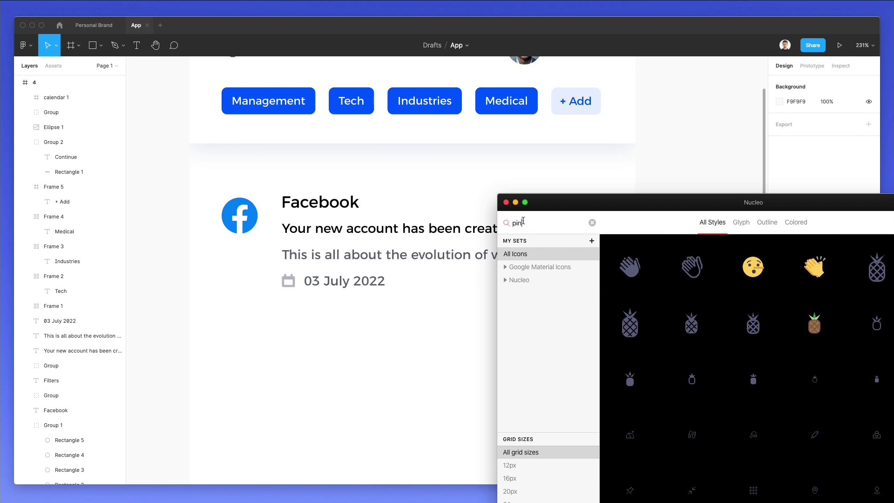
- Search Nucleo for "star", place the 48px outlined star below the date, and ungroup it from its frame
{"action": "type", "text": "tar"}
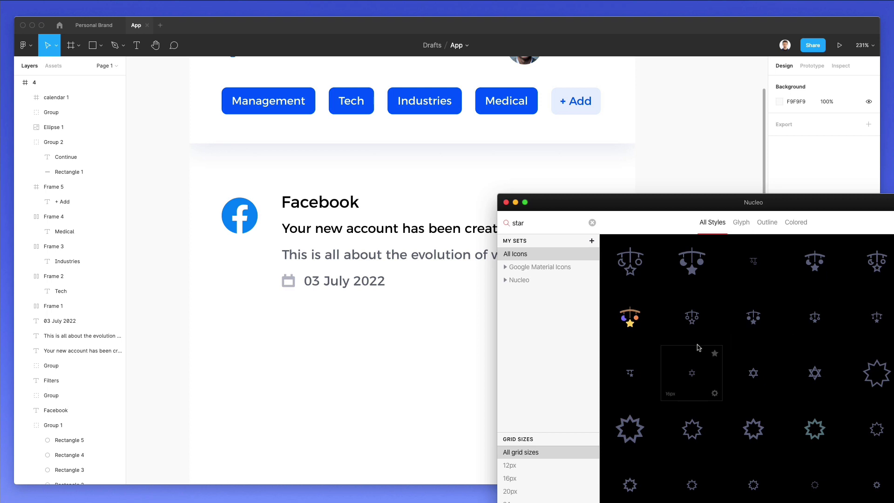
{"action": "scroll", "coordinate": [712, 326], "scroll_direction": "down", "scroll_amount": 5}
{"action": "scroll", "coordinate": [726, 323], "scroll_direction": "down", "scroll_amount": 5}
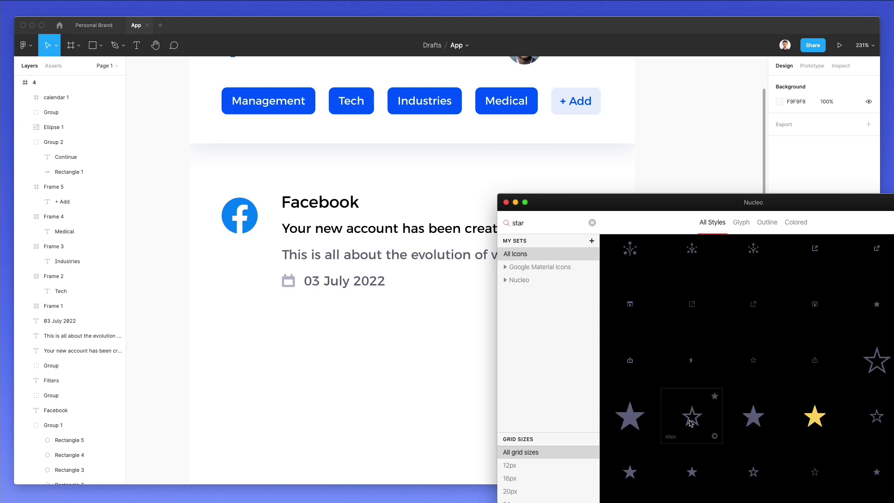
{"action": "left_click_drag", "start_coordinate": [693, 415], "coordinate": [410, 345]}
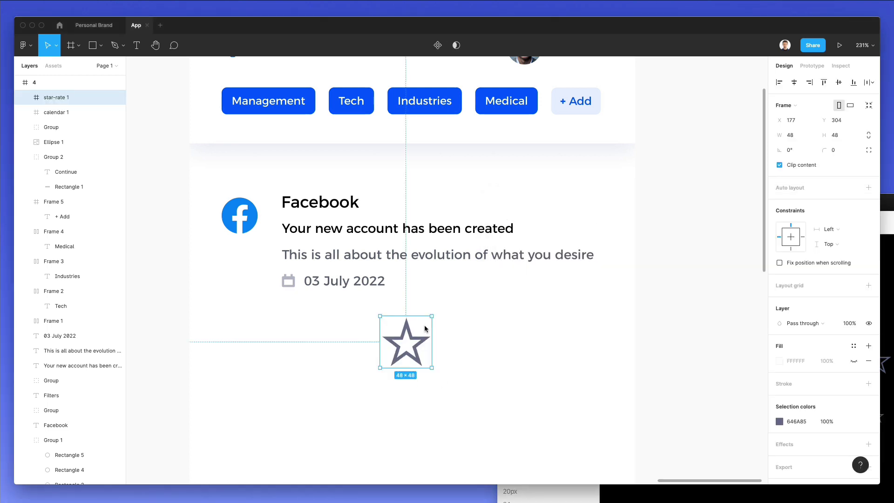
{"action": "key", "text": "super+shift+g"}
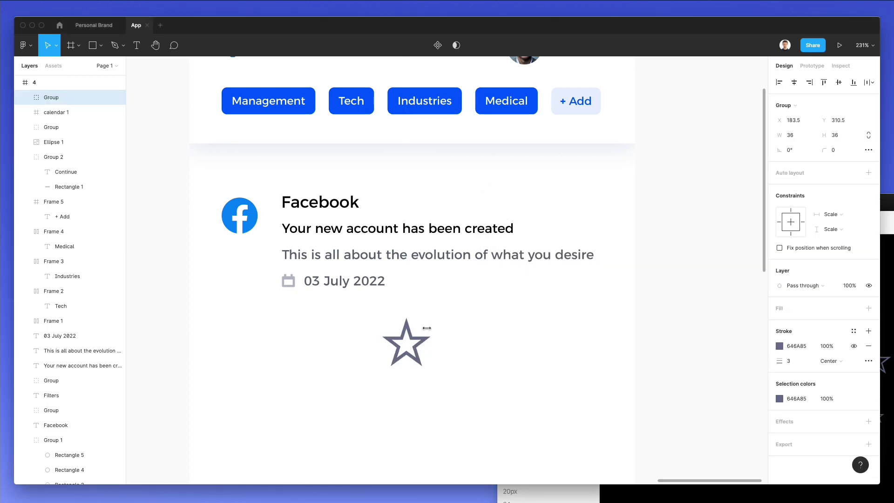
- Shrink the outlined star to about 16 px and set its stroke width to 2
{"action": "left_click_drag", "start_coordinate": [426, 322], "coordinate": [405, 344]}
{"action": "left_click", "coordinate": [792, 364]}
{"action": "type", "text": "2"}
{"action": "key", "text": "Return"}
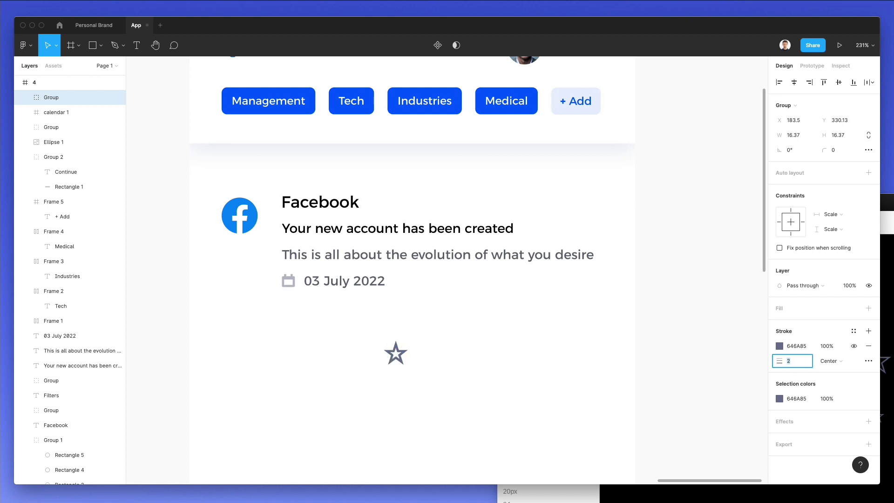
- Recolour the star's stroke with the light grey sampled from the calendar icon
{"action": "key", "text": "Escape"}
{"action": "key", "text": "i"}
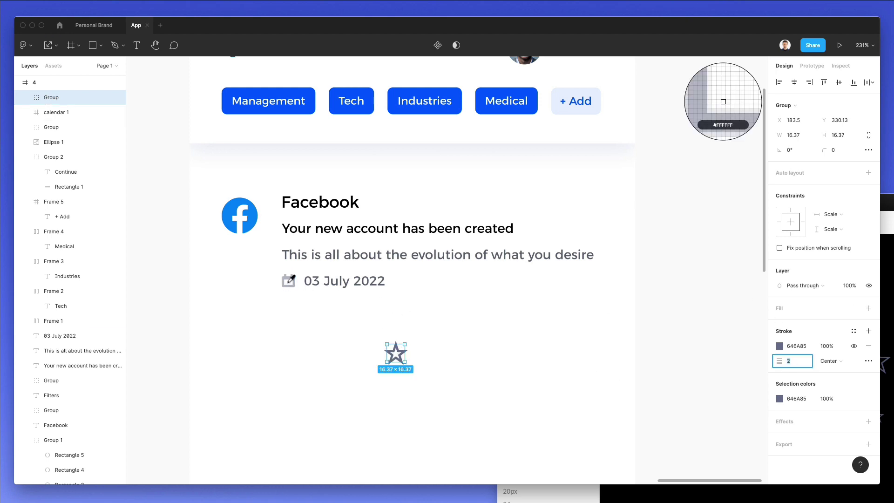
{"action": "left_click", "coordinate": [291, 277]}
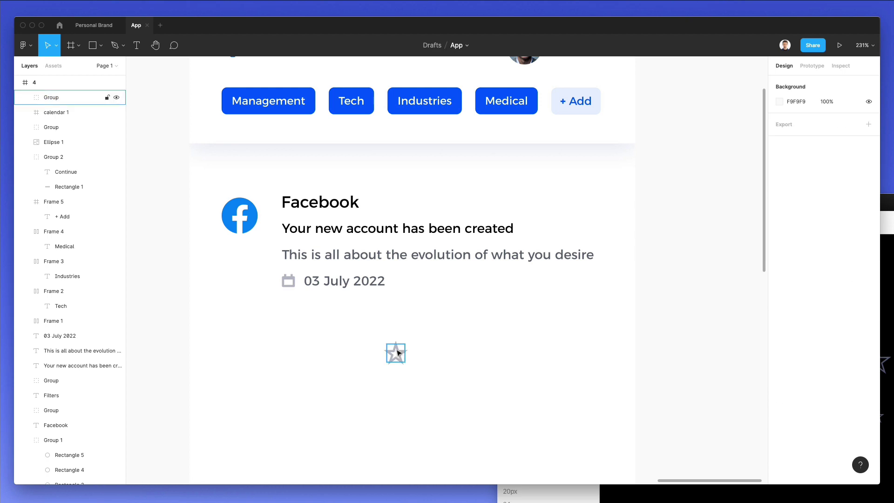
- Size the star against the calendar icon at about 12 px and set its stroke width to 1.5
{"action": "left_click_drag", "start_coordinate": [397, 354], "coordinate": [277, 280]}
{"action": "scroll", "coordinate": [275, 278], "scroll_direction": "up", "scroll_amount": 10}
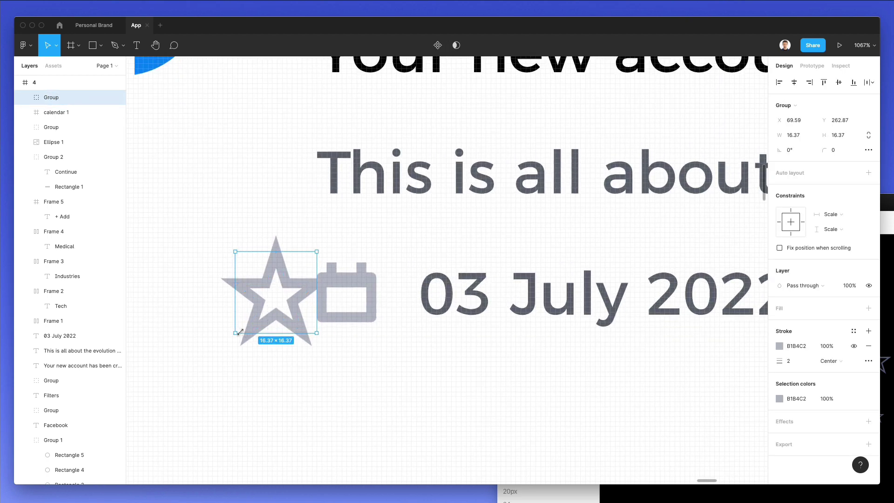
{"action": "left_click_drag", "start_coordinate": [239, 331], "coordinate": [258, 311]}
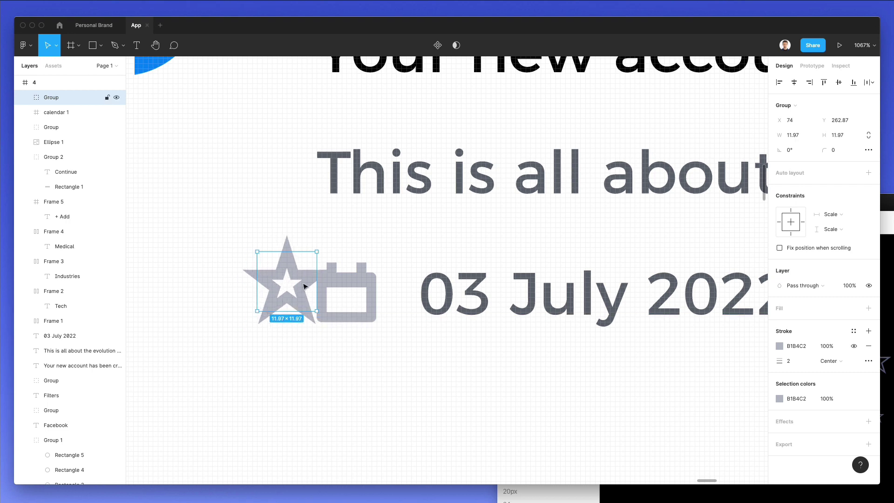
{"action": "left_click", "coordinate": [796, 359]}
{"action": "type", "text": "1."}
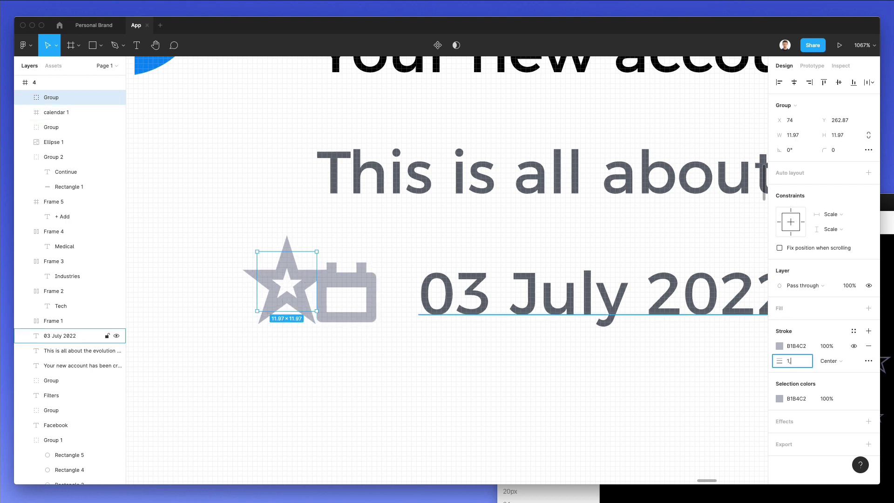
{"action": "type", "text": "5"}
{"action": "key", "text": "Return"}
- Move the outlined star to the far right of the Facebook title's row, near the screen design's right margin
{"action": "left_click_drag", "start_coordinate": [296, 280], "coordinate": [622, 185]}
{"action": "scroll", "coordinate": [296, 292], "scroll_direction": "down", "scroll_amount": 2}
{"action": "scroll", "coordinate": [296, 292], "scroll_direction": "down", "scroll_amount": 3}
{"action": "scroll", "coordinate": [427, 184], "scroll_direction": "down", "scroll_amount": 3}
- Bring the 48px filled star from Nucleo into the design beside the outlined star and ungroup it from its frame
{"action": "key", "text": "super+Tab"}
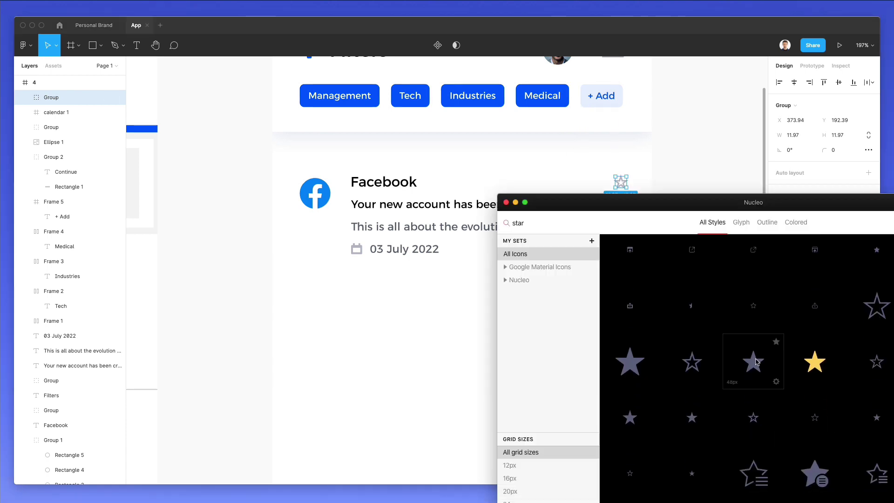
{"action": "left_click_drag", "start_coordinate": [755, 362], "coordinate": [712, 115]}
{"action": "scroll", "coordinate": [428, 306], "scroll_direction": "up", "scroll_amount": 5}
{"action": "key", "text": "super+shift+g"}
{"action": "scroll", "coordinate": [707, 118], "scroll_direction": "up", "scroll_amount": 2}
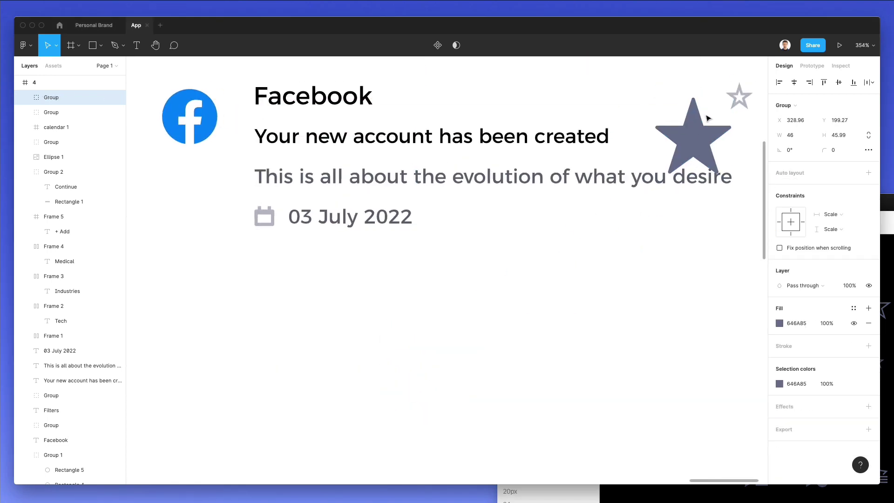
- Move the filled star beside the outlined star and scale it to about 14.7 px to match
{"action": "scroll", "coordinate": [611, 260], "scroll_direction": "up", "scroll_amount": 5}
{"action": "left_click_drag", "start_coordinate": [569, 278], "coordinate": [622, 226]}
{"action": "scroll", "coordinate": [624, 225], "scroll_direction": "up", "scroll_amount": 10}
{"action": "left_click_drag", "start_coordinate": [585, 287], "coordinate": [599, 228]}
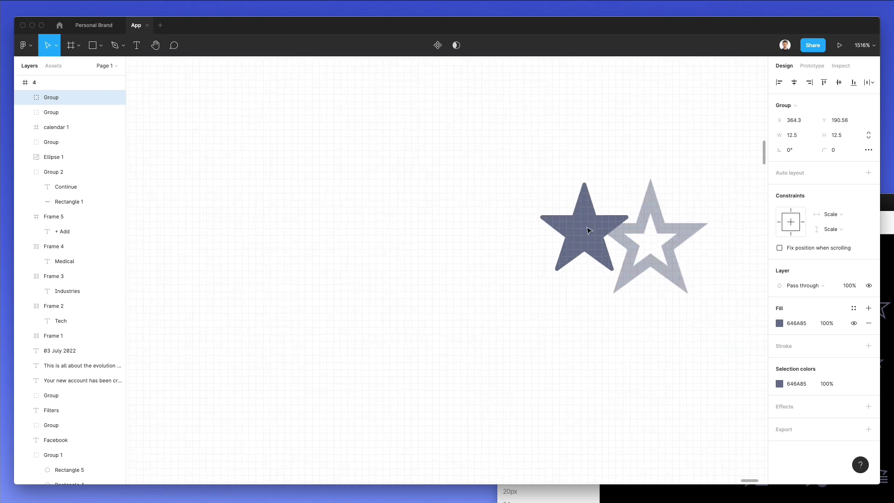
{"action": "left_click_drag", "start_coordinate": [543, 272], "coordinate": [526, 289]}
{"action": "mouse_move", "coordinate": [824, 151]}
{"action": "left_mouse_down"}
{"action": "mouse_move", "coordinate": [861, 146]}
{"action": "mouse_move", "coordinate": [819, 150]}
{"action": "left_mouse_up"}
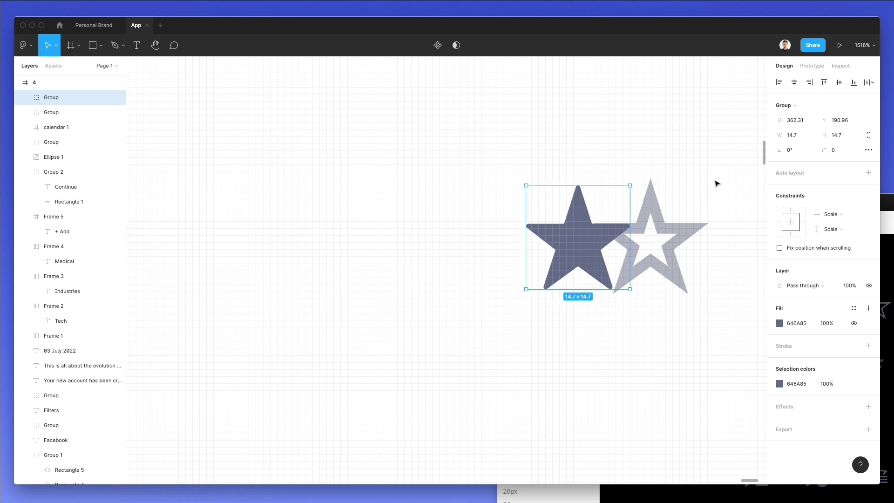
- Shift the filled star onto the outlined star's spot and delete the outlined star
{"action": "left_click_drag", "start_coordinate": [585, 245], "coordinate": [600, 243]}
{"action": "left_click", "coordinate": [680, 232]}
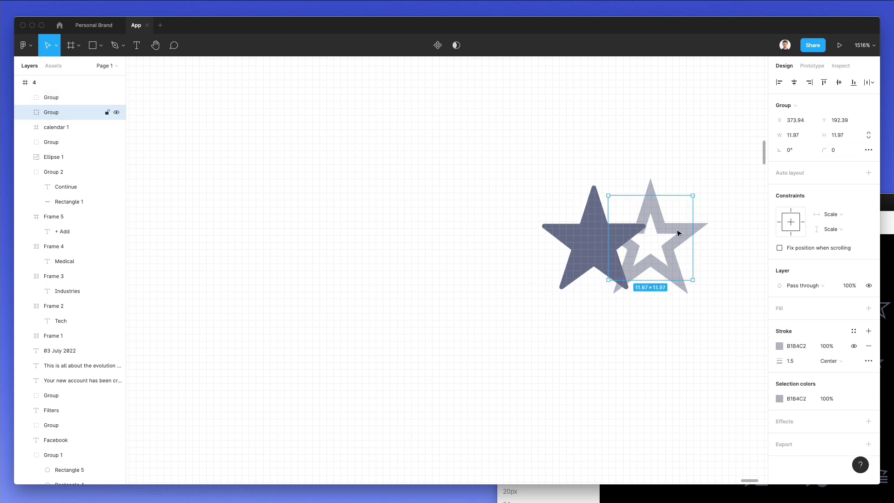
{"action": "key", "text": "Delete"}
- Recolour the filled star with the light grey B1B4C2 sampled from the calendar icon
{"action": "scroll", "coordinate": [678, 233], "scroll_direction": "down", "scroll_amount": 5}
{"action": "left_click", "coordinate": [670, 232]}
{"action": "scroll", "coordinate": [676, 233], "scroll_direction": "down", "scroll_amount": 5}
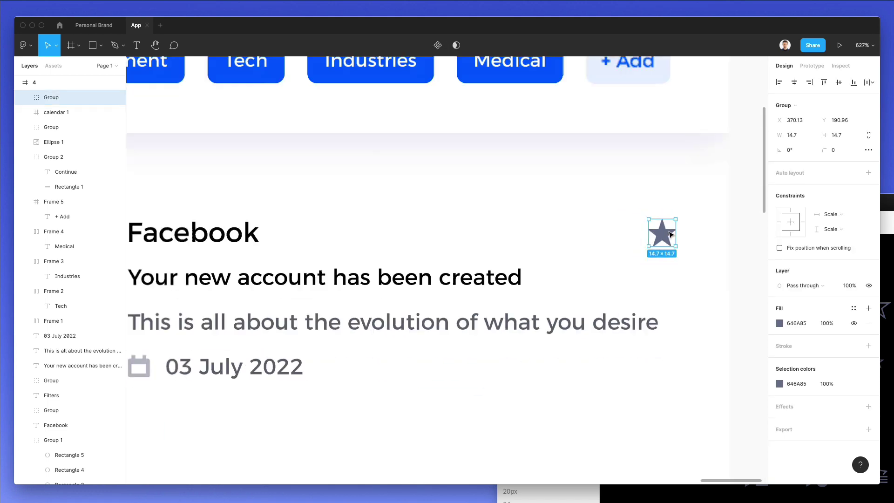
{"action": "key", "text": "i"}
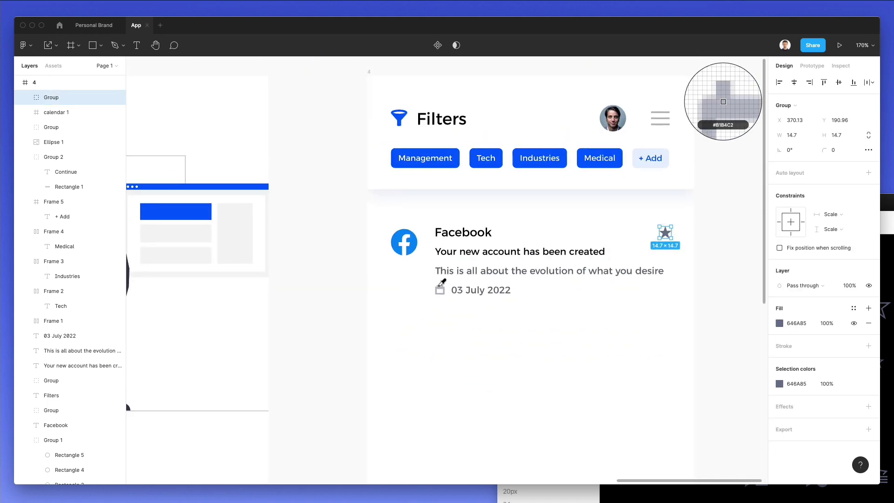
{"action": "left_click", "coordinate": [440, 289]}
{"action": "left_click", "coordinate": [431, 317]}
{"action": "scroll", "coordinate": [437, 311], "scroll_direction": "down", "scroll_amount": 1}
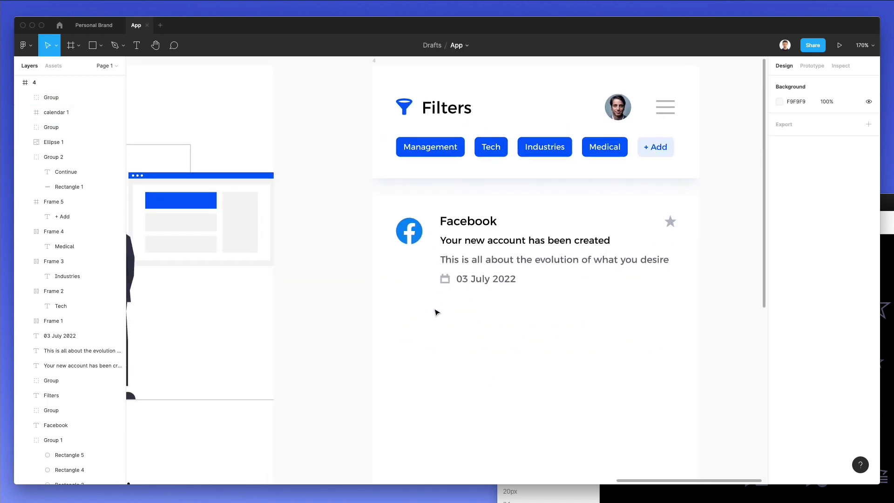
- Copy the grey ground line under the man's illustration on screen 3 and paste it into screen 4
{"action": "scroll", "coordinate": [396, 325], "scroll_direction": "left", "scroll_amount": 4}
{"action": "scroll", "coordinate": [396, 326], "scroll_direction": "down", "scroll_amount": 2}
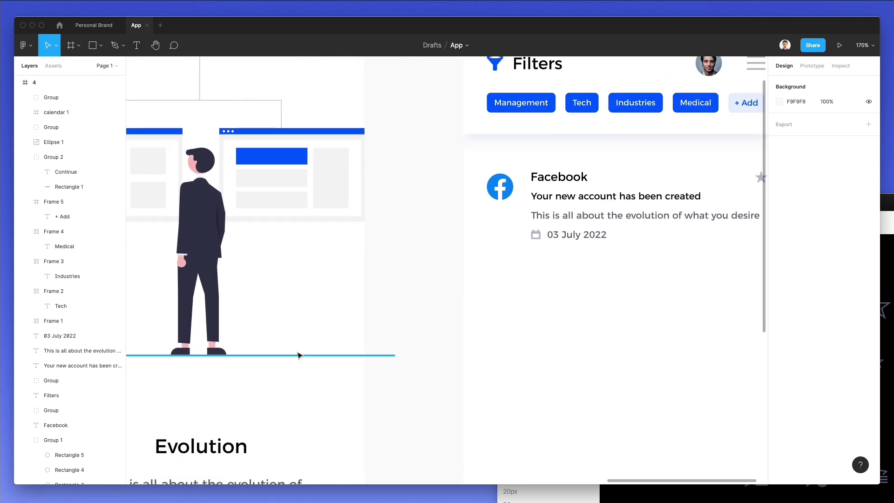
{"action": "left_click", "coordinate": [300, 355]}
{"action": "scroll", "coordinate": [487, 323], "scroll_direction": "right", "scroll_amount": 5}
{"action": "key", "text": "Escape"}
{"action": "scroll", "coordinate": [433, 265], "scroll_direction": "up", "scroll_amount": 8}
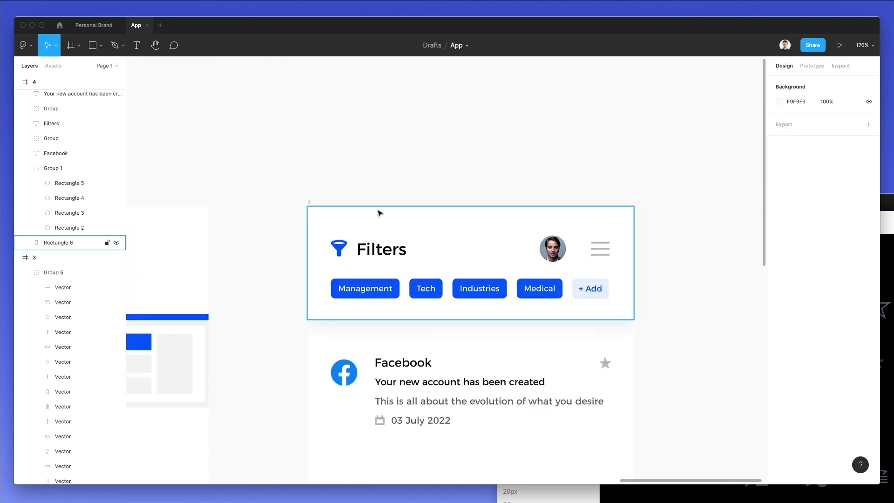
{"action": "left_click", "coordinate": [309, 201]}
{"action": "scroll", "coordinate": [308, 198], "scroll_direction": "down", "scroll_amount": 1}
{"action": "scroll", "coordinate": [308, 198], "scroll_direction": "down", "scroll_amount": 10}
{"action": "key", "text": "ctrl+v"}
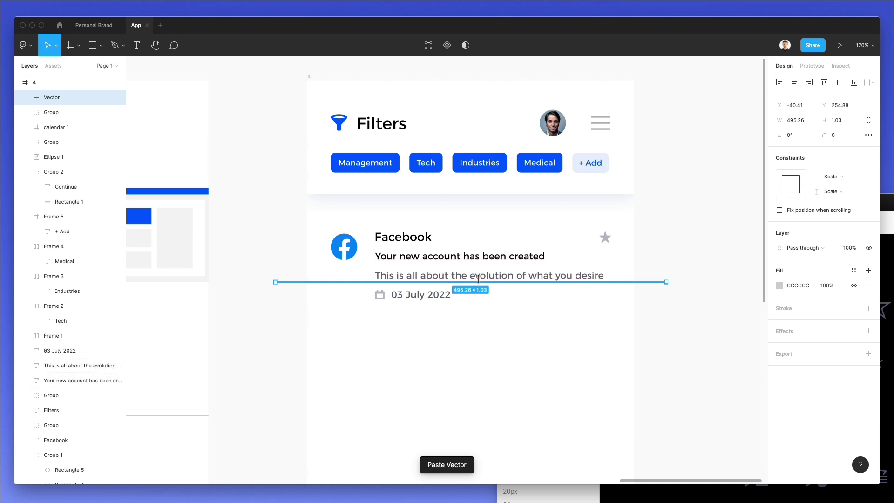
- Place the pasted line below the 03 July 2022 date and shorten it from both ends to the screen's width, about 413.6 px
{"action": "key", "text": "shift+Down"}
{"action": "key", "text": "shift+Down"}
{"action": "key", "text": "shift+Down"}
{"action": "key", "text": "shift+Down"}
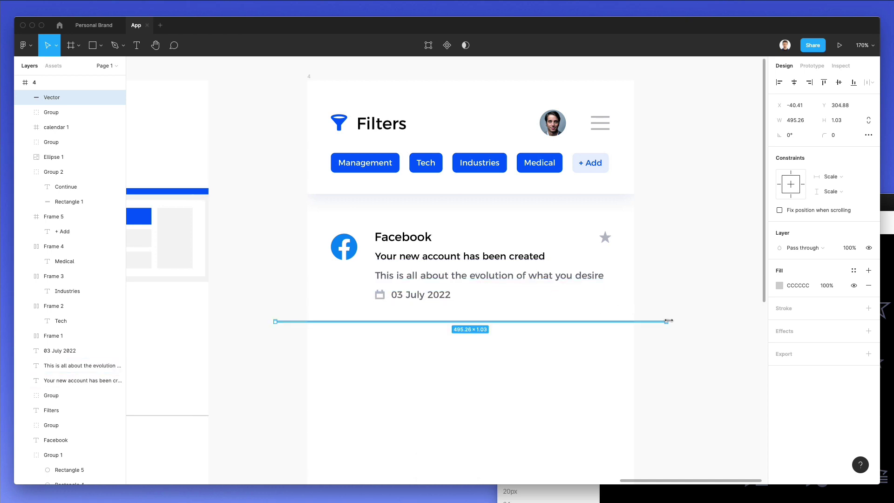
{"action": "left_click_drag", "start_coordinate": [668, 321], "coordinate": [635, 321]}
- Recolour the divider line with the light grey B1B4C2 sampled from the calendar icon
{"action": "key", "text": "i"}
{"action": "left_click", "coordinate": [380, 293]}
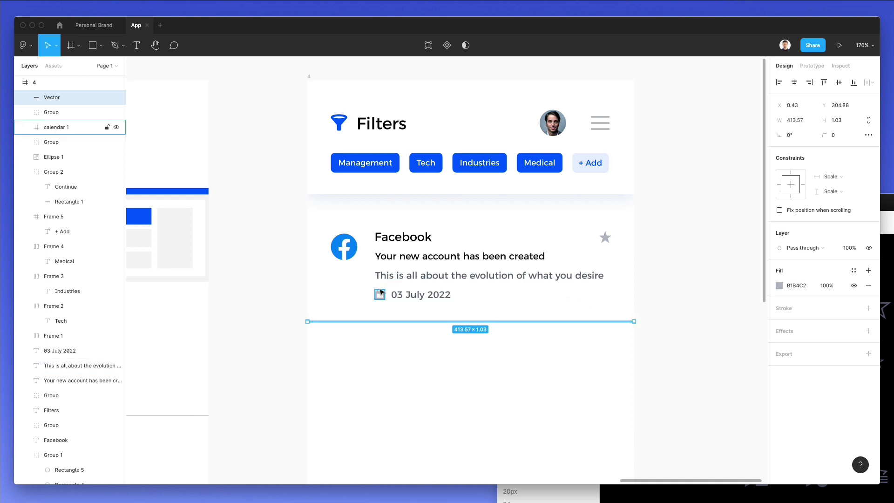
{"action": "left_click", "coordinate": [431, 372]}
{"action": "left_click", "coordinate": [433, 321]}
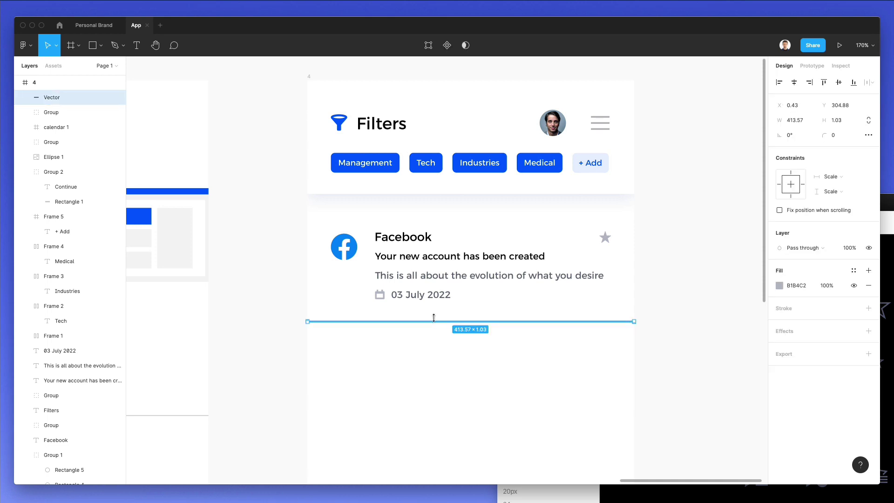
- Nudge the divider line up 2 px and lower its opacity to 30%
{"action": "key", "text": "5"}
{"action": "left_click", "coordinate": [423, 361]}
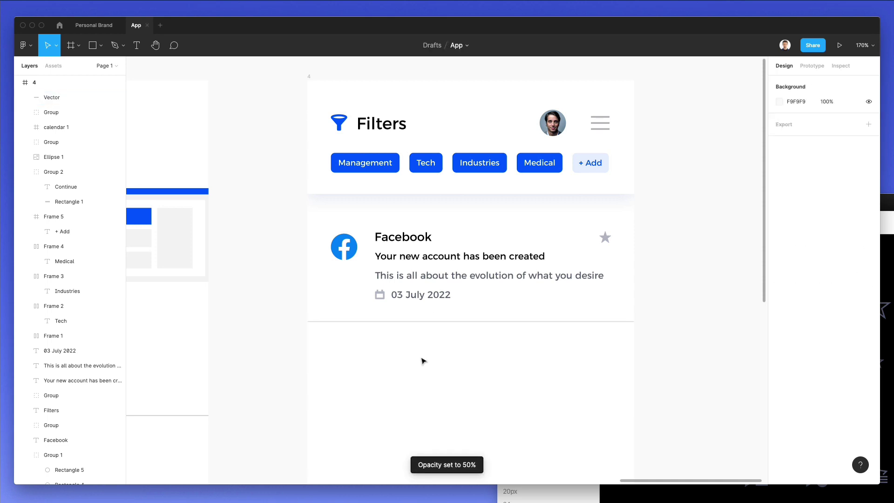
{"action": "left_click", "coordinate": [423, 321]}
{"action": "left_click_drag", "start_coordinate": [422, 321], "coordinate": [421, 320]}
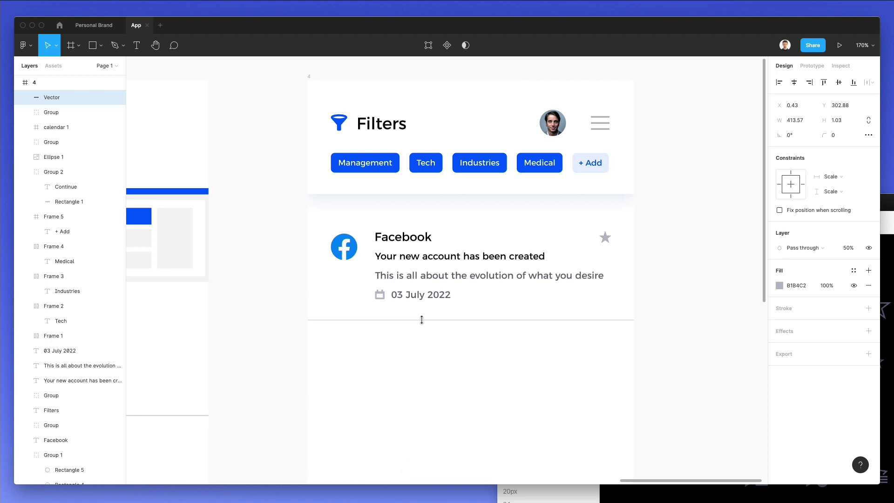
{"action": "key", "text": "3"}
- Move the whole Facebook entry, including its star and divider line, slightly up towards the Filters header
{"action": "left_click_drag", "start_coordinate": [275, 358], "coordinate": [631, 229]}
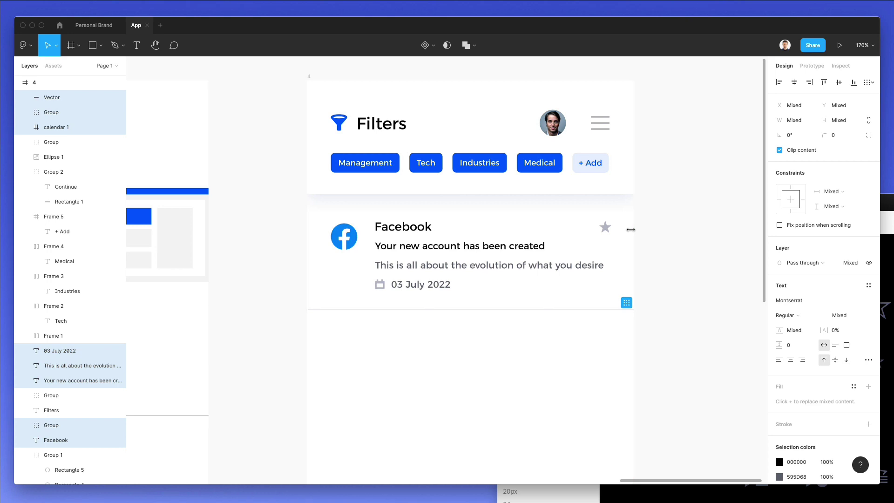
{"action": "left_click", "coordinate": [517, 353]}
{"action": "scroll", "coordinate": [472, 329], "scroll_direction": "down", "scroll_amount": 3}
{"action": "scroll", "coordinate": [473, 329], "scroll_direction": "down", "scroll_amount": 1}
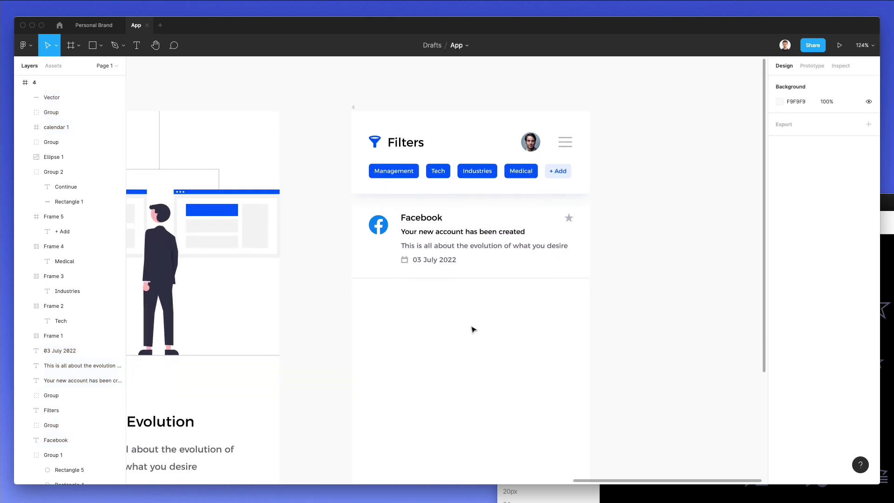
- Group all elements of the Facebook entry, from the logo and texts to the star and divider line
{"action": "scroll", "coordinate": [473, 329], "scroll_direction": "down", "scroll_amount": 1}
{"action": "left_click", "coordinate": [379, 207]}
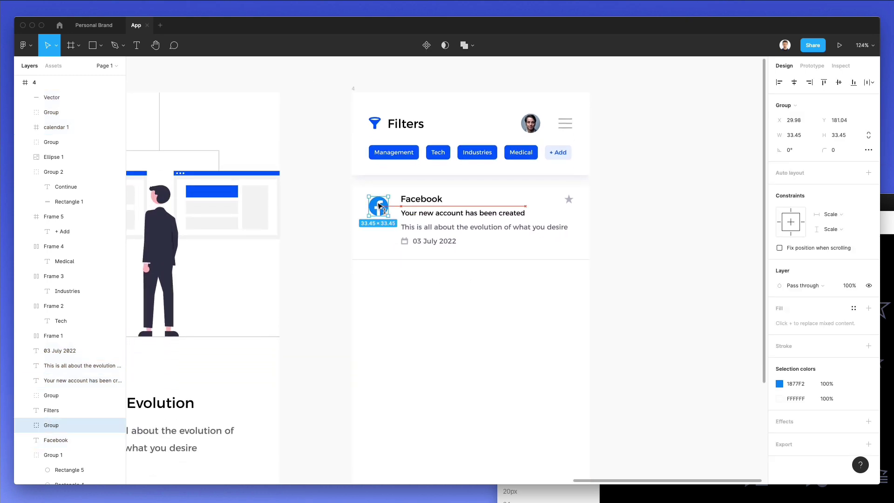
{"action": "left_click", "coordinate": [377, 247]}
{"action": "left_click_drag", "start_coordinate": [384, 244], "coordinate": [454, 249]}
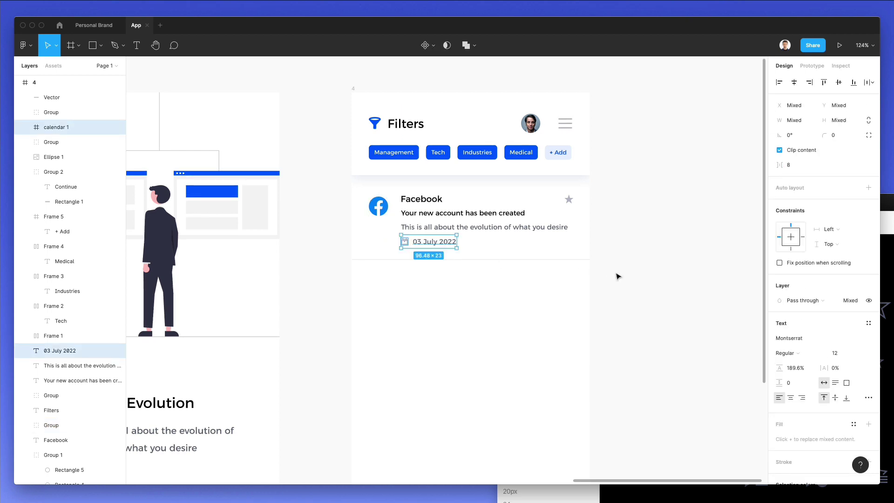
{"action": "left_click_drag", "start_coordinate": [615, 276], "coordinate": [321, 180]}
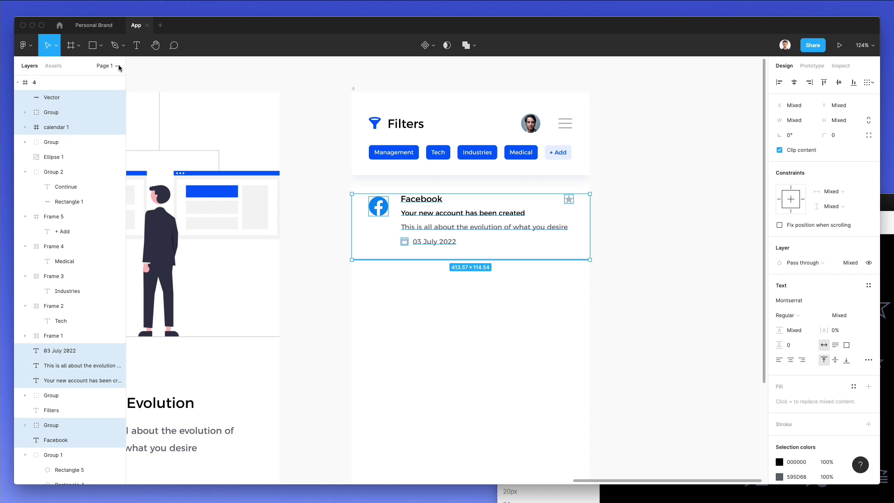
{"action": "key", "text": "super+g"}
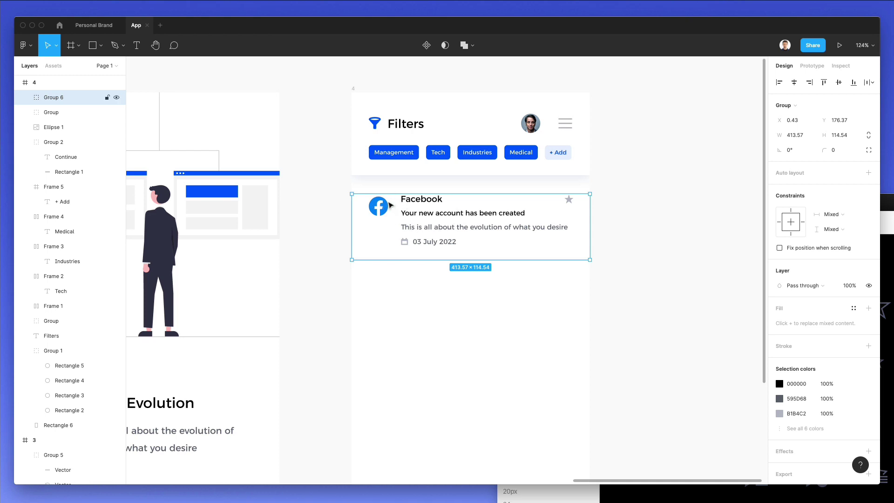
- Duplicate the grouped Facebook entry three times down the screen at equal spacing, making four stacked entries
{"action": "left_click_drag", "start_coordinate": [456, 213], "coordinate": [461, 291]}
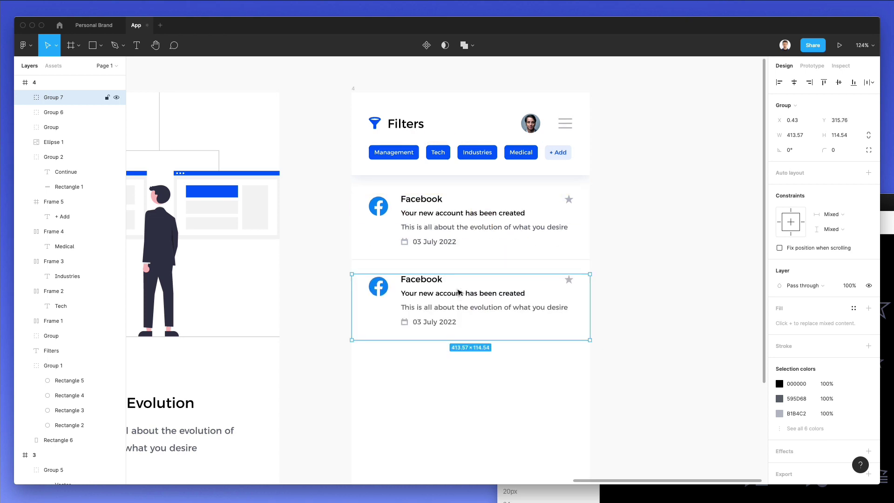
{"action": "key", "text": "ctrl+d"}
{"action": "key", "text": "ctrl+d"}
{"action": "scroll", "coordinate": [444, 284], "scroll_direction": "down", "scroll_amount": 2}
{"action": "scroll", "coordinate": [445, 284], "scroll_direction": "down", "scroll_amount": 4}
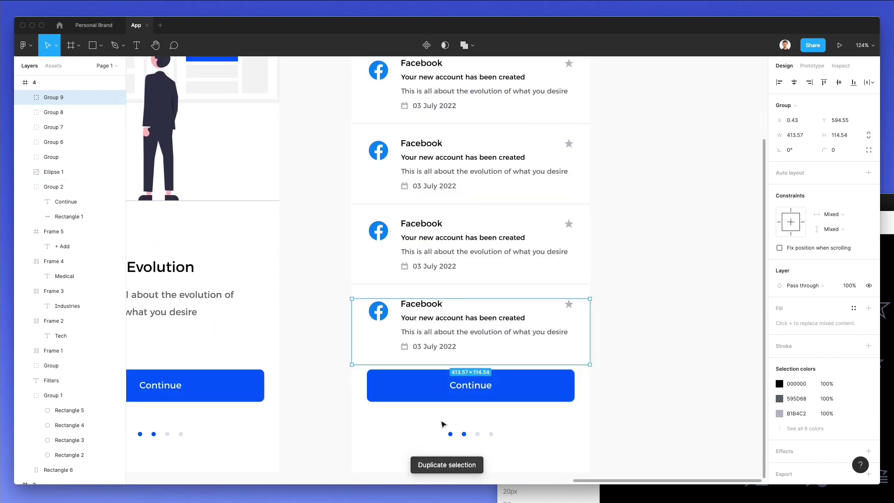
- Delete screen 4's pagination dots and move the Continue button down into their place
{"action": "left_click_drag", "start_coordinate": [385, 406], "coordinate": [496, 439]}
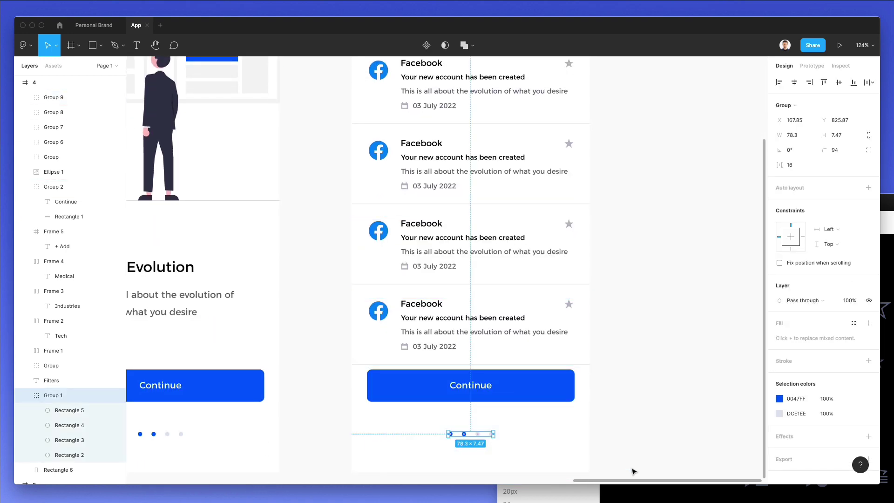
{"action": "key", "text": "Delete"}
{"action": "left_click_drag", "start_coordinate": [501, 376], "coordinate": [507, 427]}
{"action": "key", "text": "Escape"}
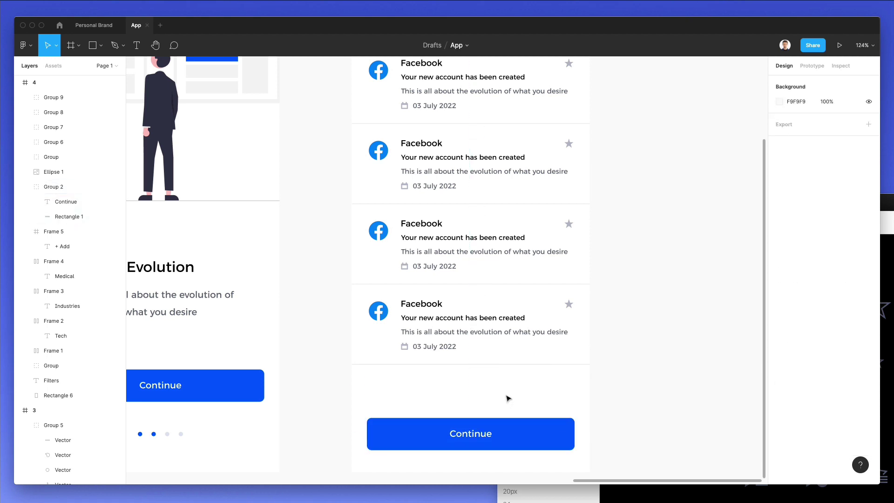
- Add a fifth copy of the Facebook entry below the fourth and delete the overlapping Continue button
{"action": "scroll", "coordinate": [506, 404], "scroll_direction": "down", "scroll_amount": 5}
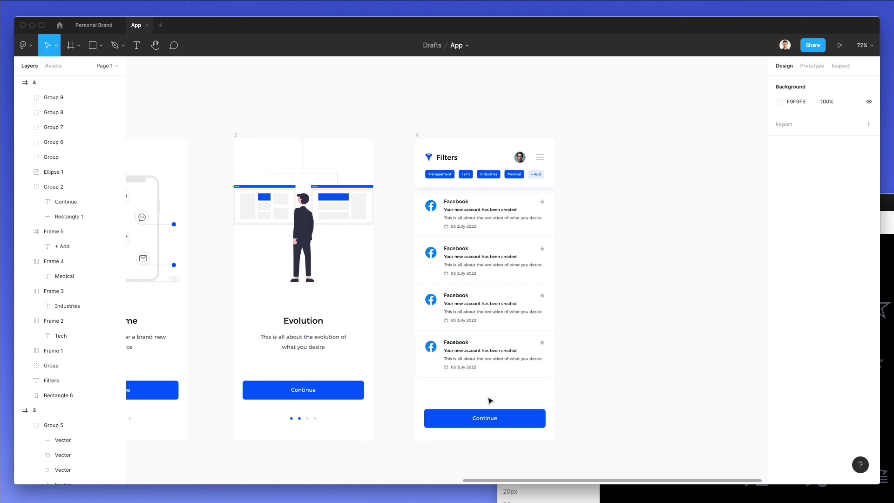
{"action": "left_click_drag", "start_coordinate": [486, 356], "coordinate": [487, 402]}
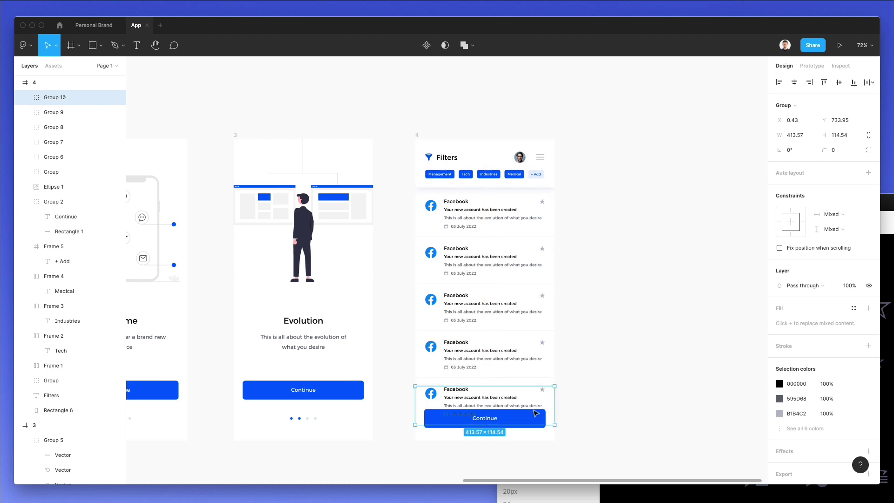
{"action": "left_click", "coordinate": [530, 414]}
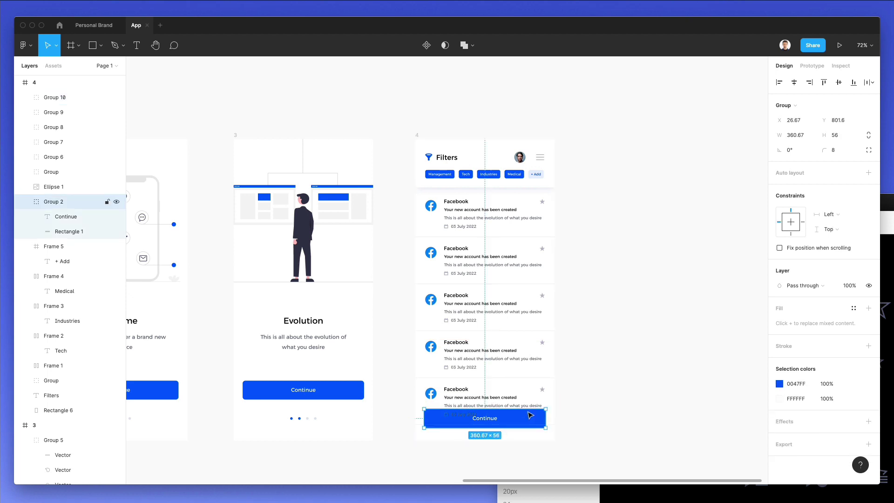
{"action": "key", "text": "Delete"}
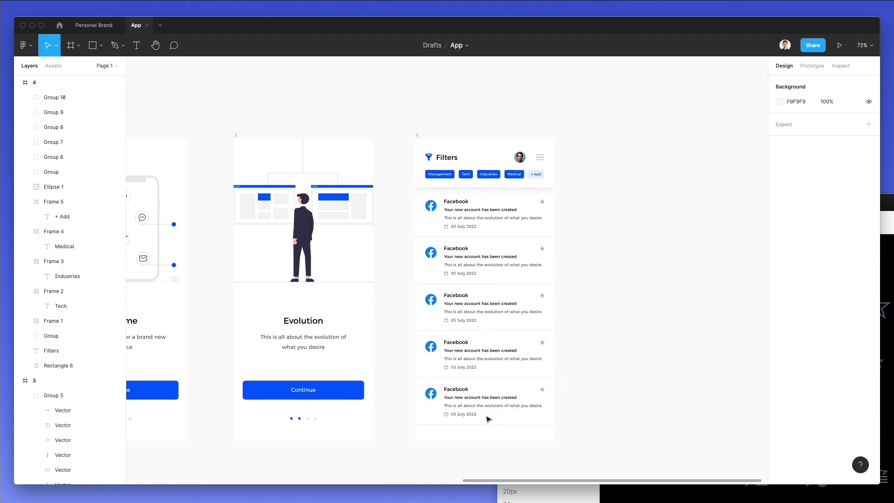
- Duplicate the white background rectangle of the Filters header and place the copy over the lower edge of screen 4
{"action": "left_click", "coordinate": [494, 151]}
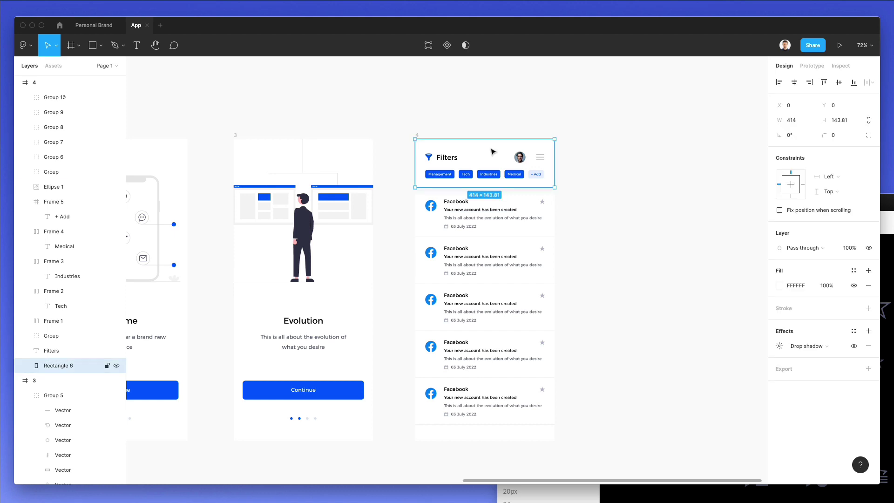
{"action": "key", "text": "ctrl+c"}
{"action": "key", "text": "ctrl+v"}
{"action": "left_click_drag", "start_coordinate": [492, 151], "coordinate": [489, 418]}
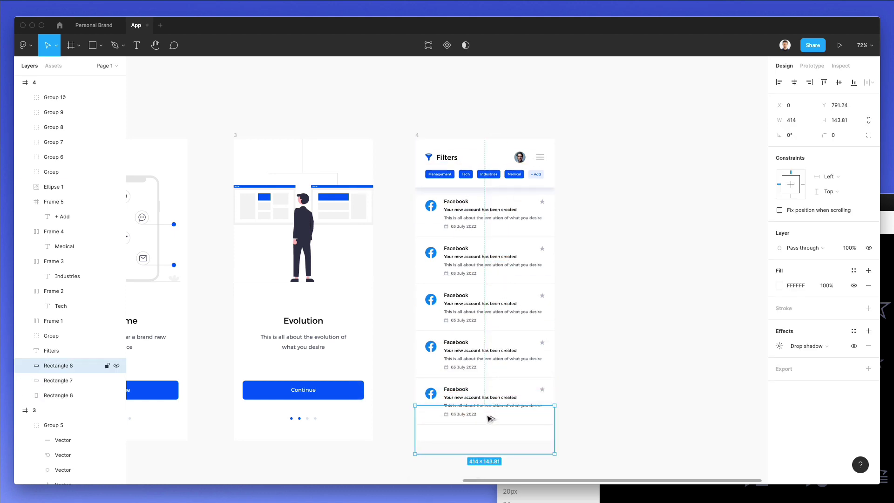
- Bring the copied rectangle forward until it sits above all the Facebook entries
{"action": "key", "text": "ctrl+bracketright"}
{"action": "key", "text": "ctrl+bracketright"}
{"action": "key", "text": "ctrl+bracketright"}
{"action": "key", "text": "ctrl+bracketright"}
{"action": "key", "text": "ctrl+bracketright"}
{"action": "key", "text": "ctrl+bracketright"}
{"action": "key", "text": "ctrl+bracketright"}
{"action": "key", "text": "ctrl+bracketright"}
{"action": "key", "text": "ctrl+bracketright"}
{"action": "key", "text": "ctrl+bracketright"}
{"action": "key", "text": "ctrl+bracketright"}
{"action": "key", "text": "ctrl+bracketright"}
{"action": "key", "text": "ctrl+bracketright"}
{"action": "key", "text": "ctrl+bracketright"}
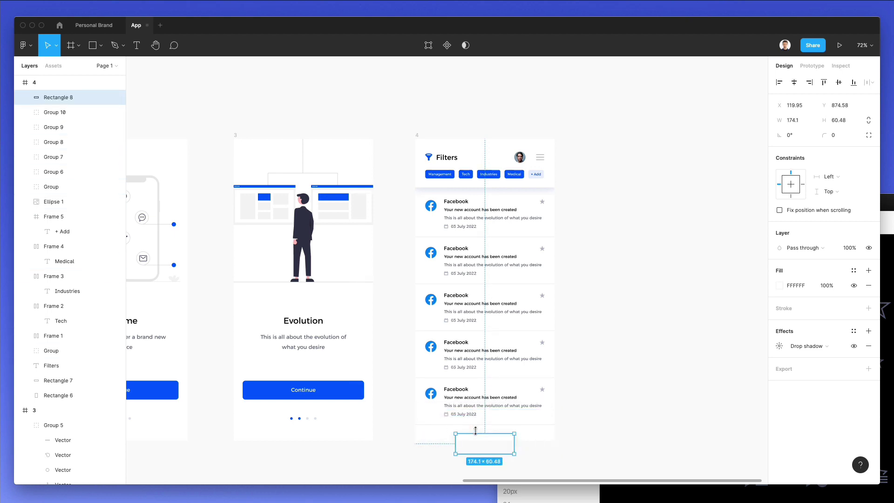
- Position the full-width rectangle at Y 809.14 so that it covers the fifth entry's date as a footer bar
{"action": "mouse_move", "coordinate": [480, 429]}
{"action": "left_mouse_down"}
{"action": "mouse_move", "coordinate": [485, 443]}
{"action": "mouse_move", "coordinate": [482, 428]}
{"action": "left_mouse_up"}
{"action": "scroll", "coordinate": [482, 429], "scroll_direction": "up", "scroll_amount": 5}
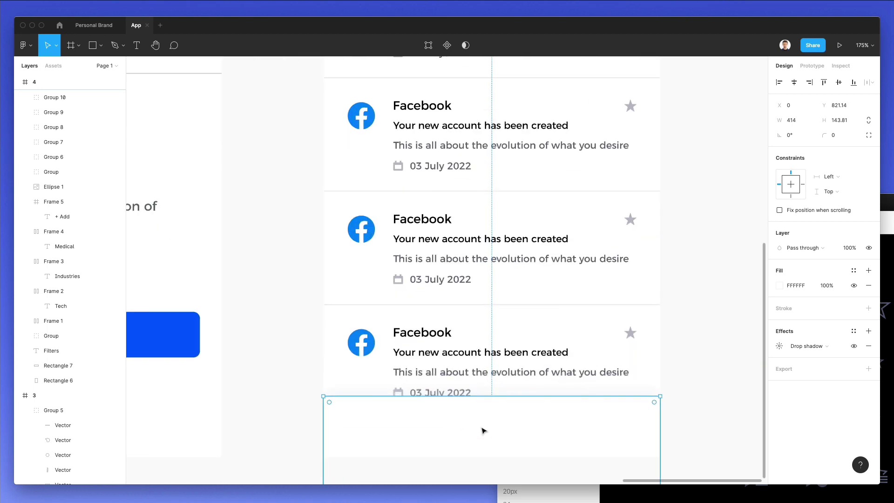
{"action": "key", "text": "shift+Up"}
{"action": "key", "text": "Up"}
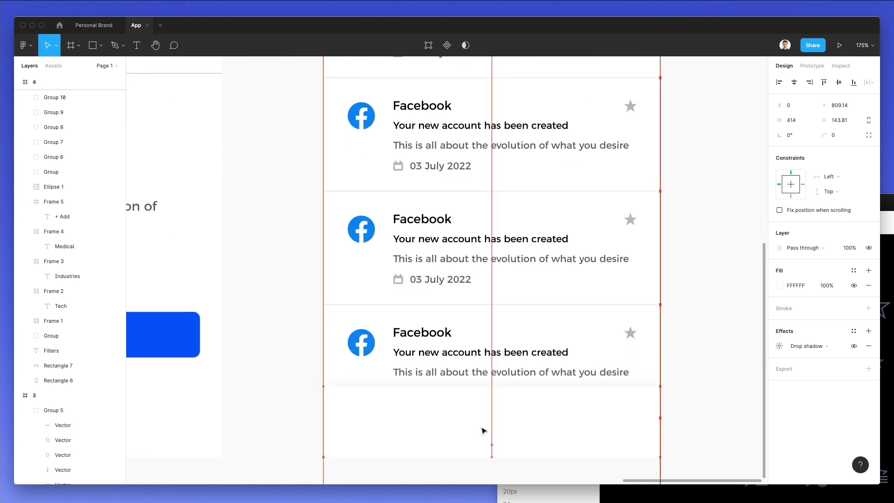
{"action": "scroll", "coordinate": [483, 429], "scroll_direction": "down", "scroll_amount": 5}
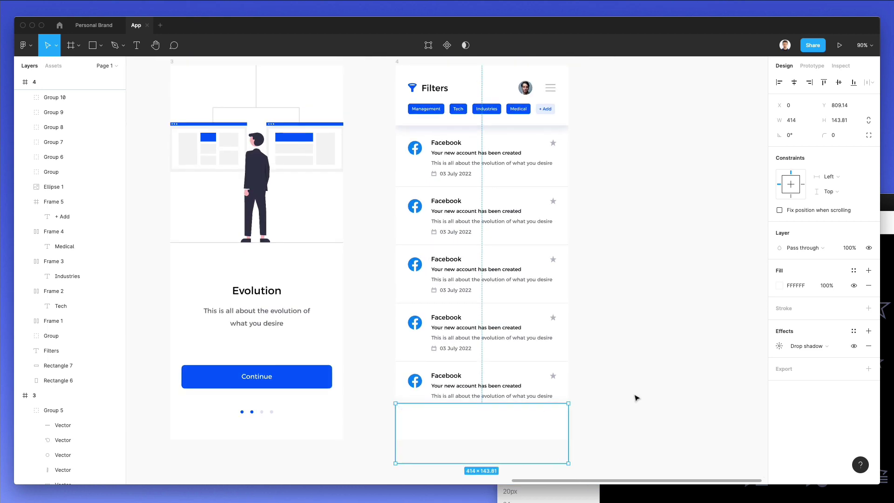
{"action": "left_click", "coordinate": [635, 397]}
{"action": "scroll", "coordinate": [590, 393], "scroll_direction": "up", "scroll_amount": 2}
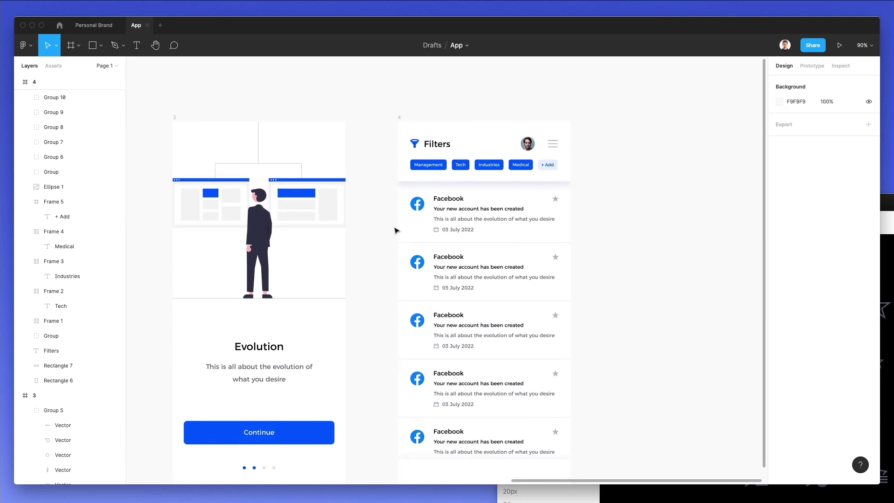
- Change the second entry's title to Twitter and align it with the left edge of the text below it
{"action": "scroll", "coordinate": [437, 266], "scroll_direction": "up", "scroll_amount": 3}
{"action": "double_click", "coordinate": [442, 257]}
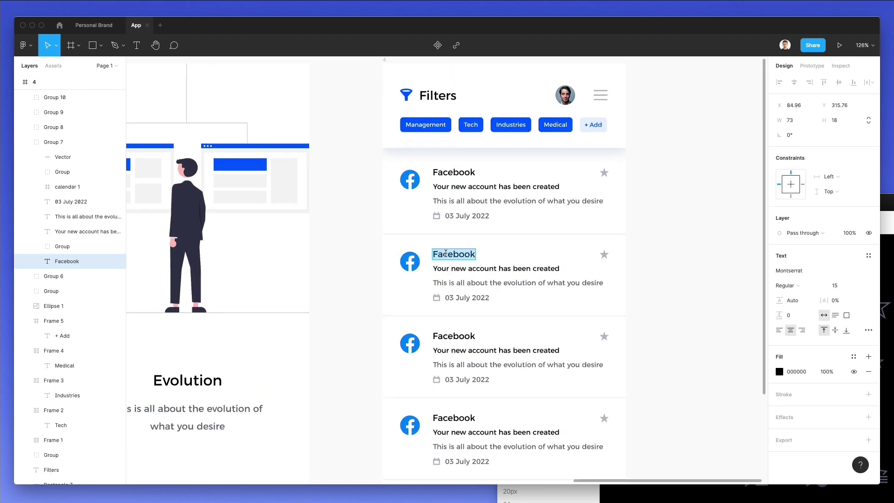
{"action": "type", "text": "Twitter"}
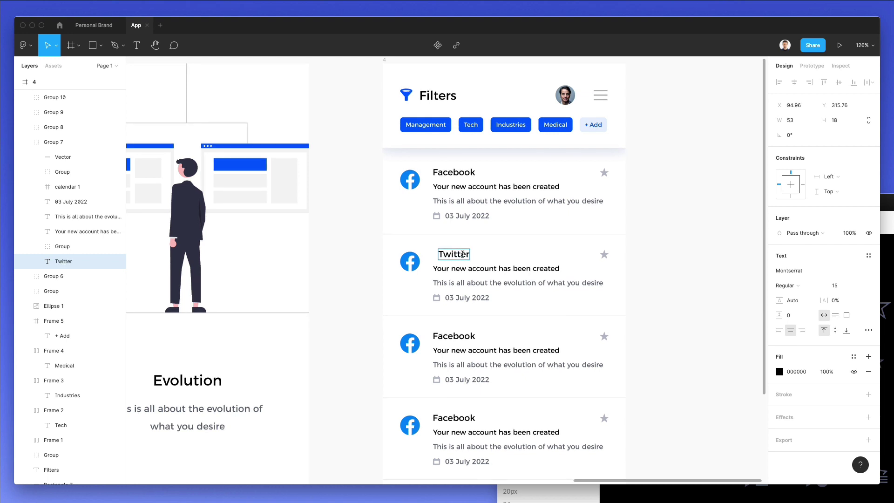
{"action": "key", "text": "Escape"}
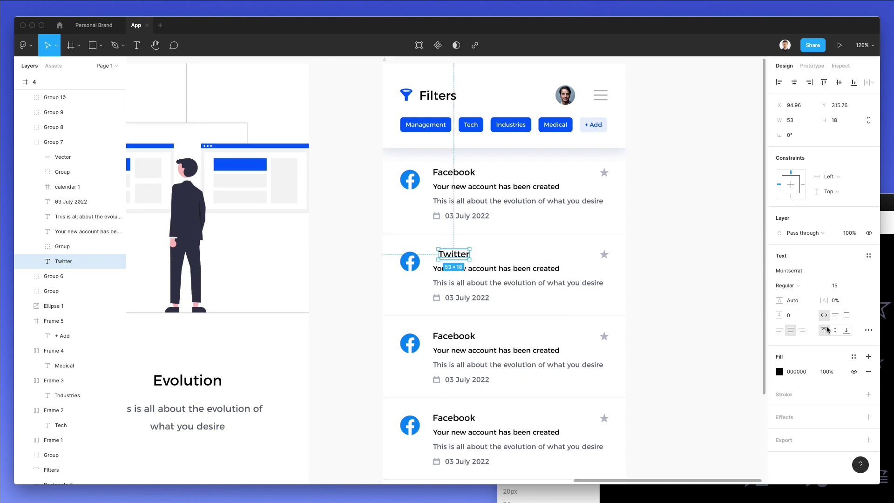
{"action": "left_click_drag", "start_coordinate": [459, 258], "coordinate": [454, 258]}
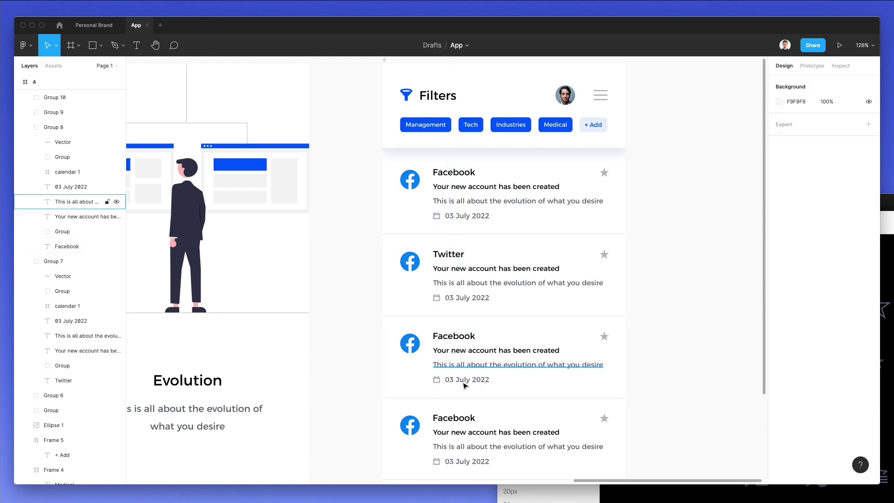
- Change the third entry's title to Instagram and the fourth entry's title to Snapchat
{"action": "left_click", "coordinate": [454, 417]}
{"action": "left_click", "coordinate": [456, 336], "text": "shift"}
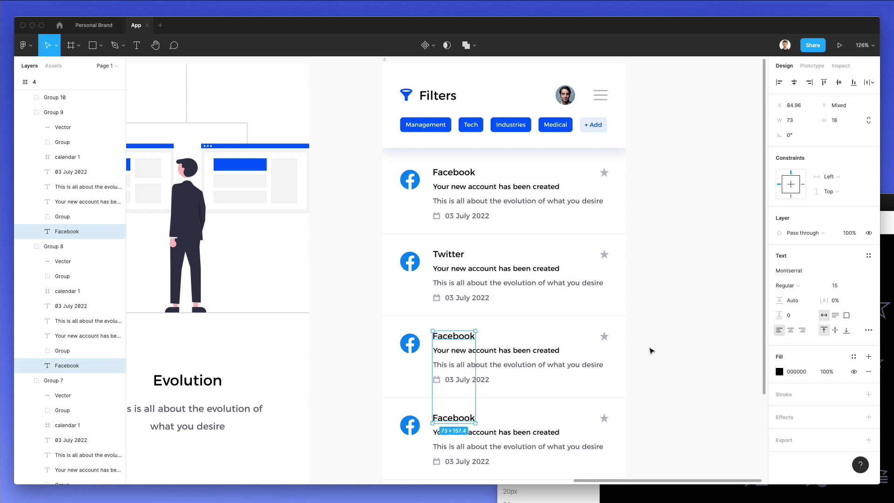
{"action": "double_click", "coordinate": [459, 331]}
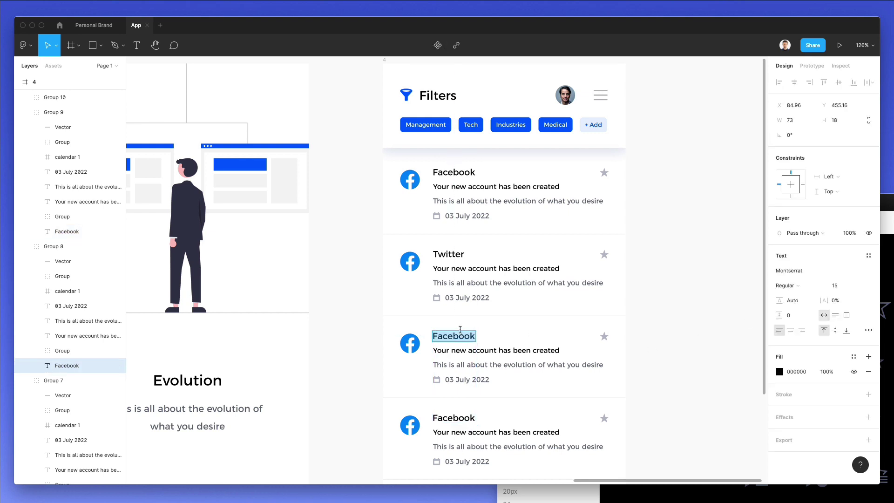
{"action": "type", "text": "Instagram"}
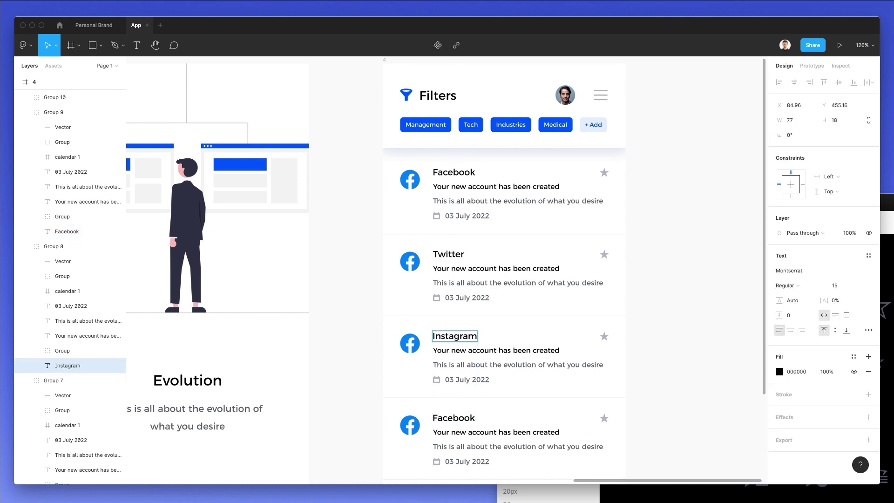
{"action": "left_click", "coordinate": [450, 414]}
{"action": "double_click", "coordinate": [450, 414]}
{"action": "type", "text": "Snapchat"}
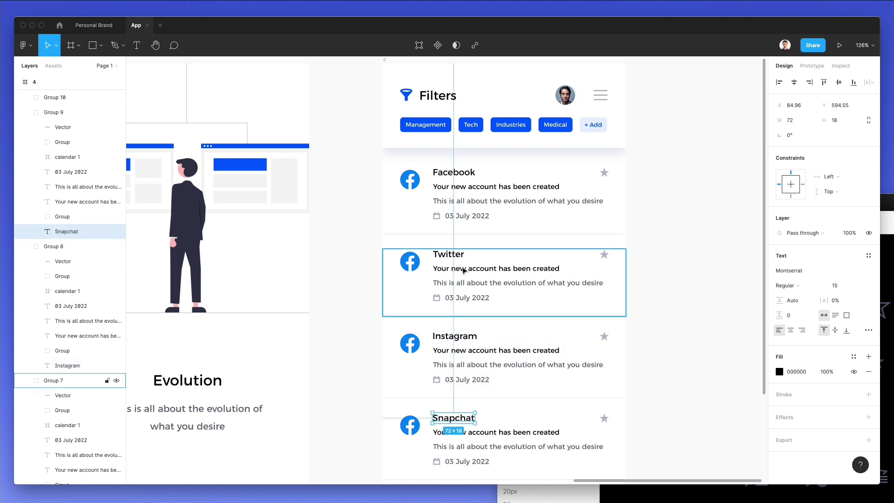
- Switch to Nucleo, search for Twitter and place the coloured 48 px logo below the Twitter entry's Facebook icon
{"action": "double_click", "coordinate": [453, 254]}
{"action": "key", "text": "super+Tab"}
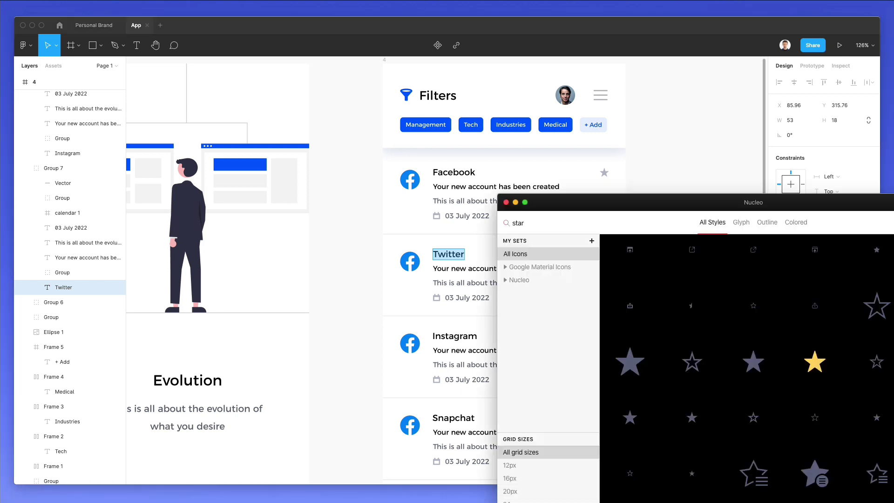
{"action": "type", "text": "Twitter"}
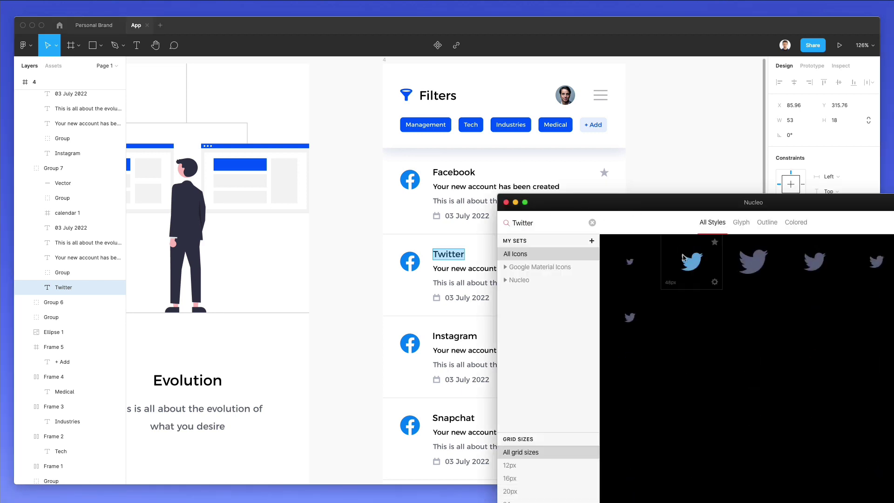
{"action": "left_click_drag", "start_coordinate": [688, 260], "coordinate": [404, 289]}
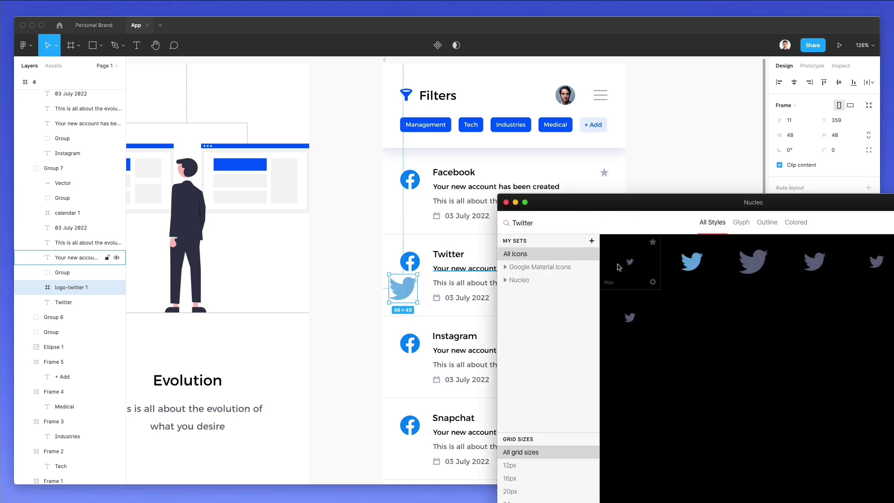
- Search Nucleo for "instagr" and place the coloured 48 px Instagram logo beside the text of the Instagram entry
{"action": "left_click", "coordinate": [539, 224]}
{"action": "type", "text": "inst"}
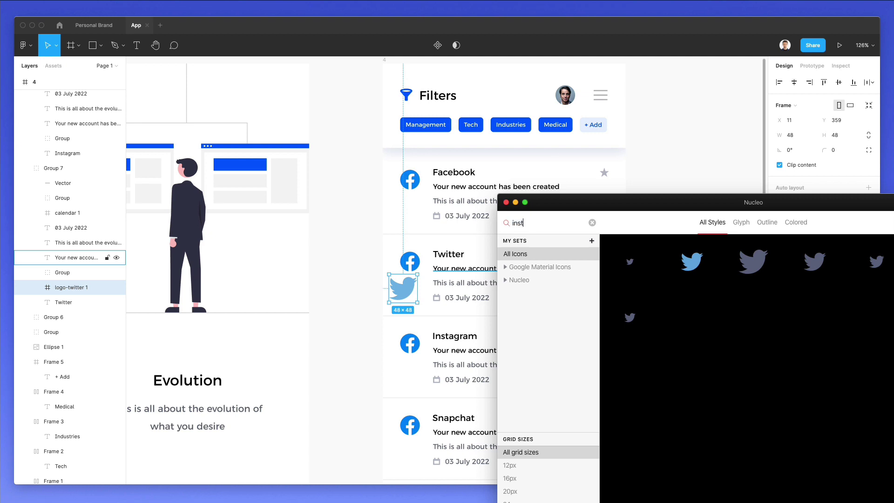
{"action": "type", "text": "agr"}
{"action": "left_click_drag", "start_coordinate": [692, 261], "coordinate": [407, 361]}
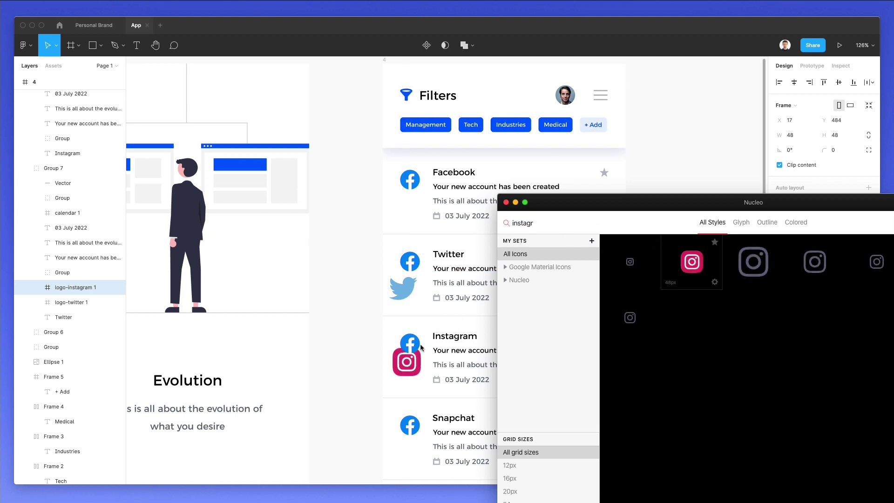
- Search Nucleo for "snapc" and place the yellow 48 px Snapchat logo beside the text of the Snapchat entry
{"action": "double_click", "coordinate": [527, 223]}
{"action": "type", "text": "snapc"}
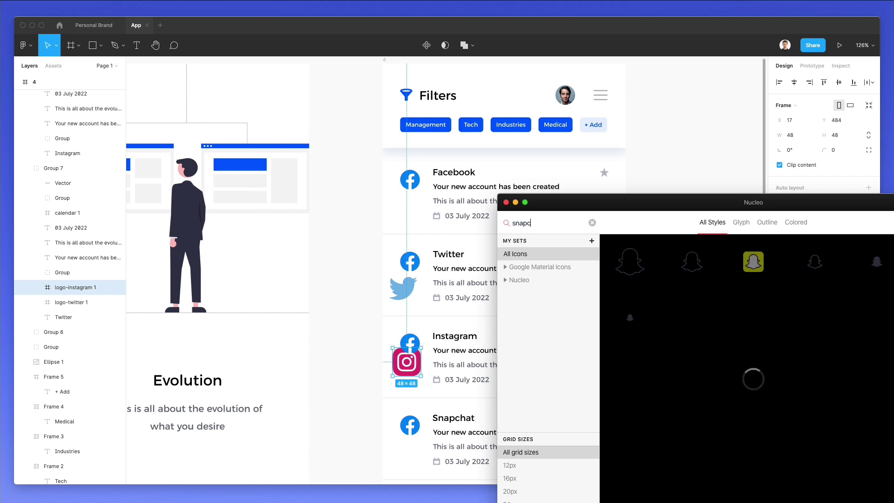
{"action": "left_click_drag", "start_coordinate": [753, 261], "coordinate": [409, 452]}
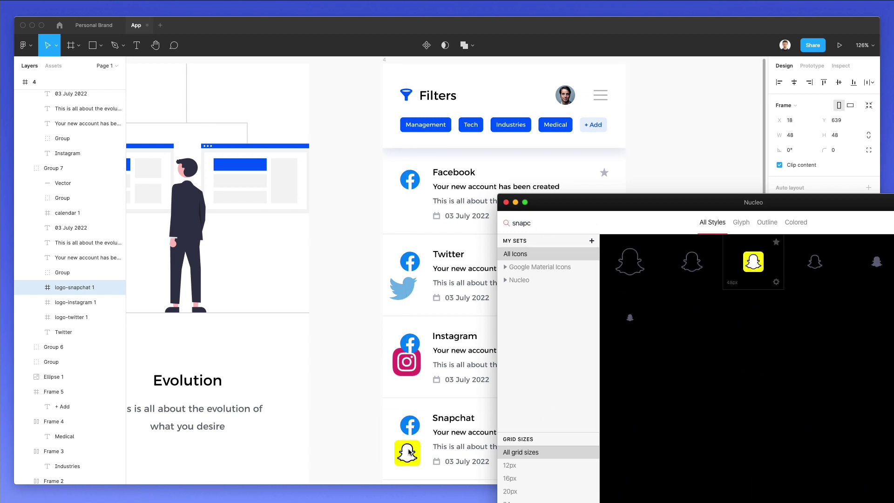
- Ungroup the Snapchat logo's frame and fit the logo over the entry's Facebook icon at 33.97 × 33.97
{"action": "left_click", "coordinate": [408, 451]}
{"action": "scroll", "coordinate": [410, 454], "scroll_direction": "up", "scroll_amount": 5}
{"action": "left_click_drag", "start_coordinate": [428, 435], "coordinate": [421, 409]}
{"action": "key", "text": "shift+super+g"}
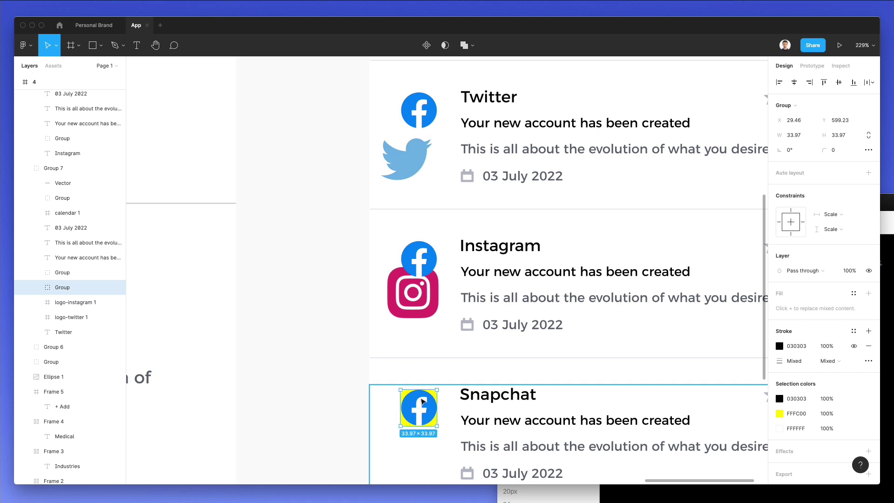
- Delete the Facebook icon that covers the Snapchat logo in the fourth entry
{"action": "left_click", "coordinate": [422, 401]}
{"action": "double_click", "coordinate": [421, 399]}
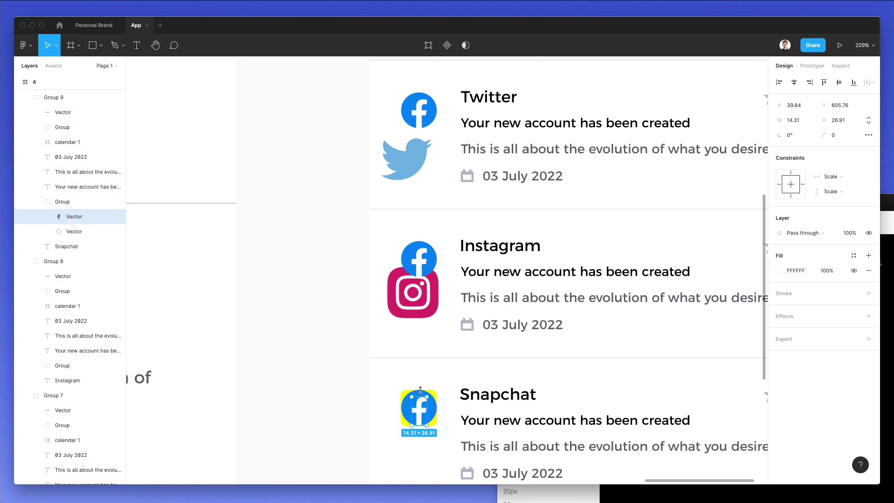
{"action": "key", "text": "Escape"}
{"action": "key", "text": "Delete"}
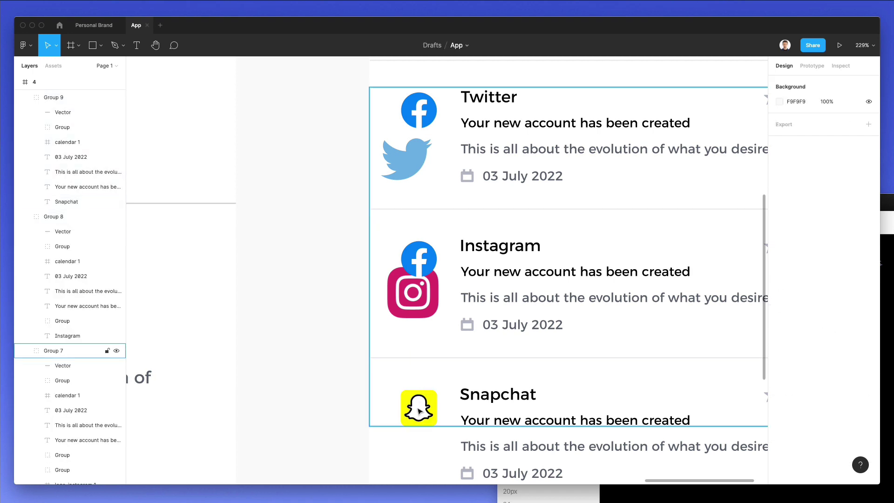
- Scale the Instagram logo down to about 32 × 32 and line it up with the column of Facebook icons
{"action": "scroll", "coordinate": [419, 411], "scroll_direction": "up", "scroll_amount": 3}
{"action": "left_click", "coordinate": [413, 372]}
{"action": "double_click", "coordinate": [413, 375]}
{"action": "left_click_drag", "start_coordinate": [412, 376], "coordinate": [437, 362]}
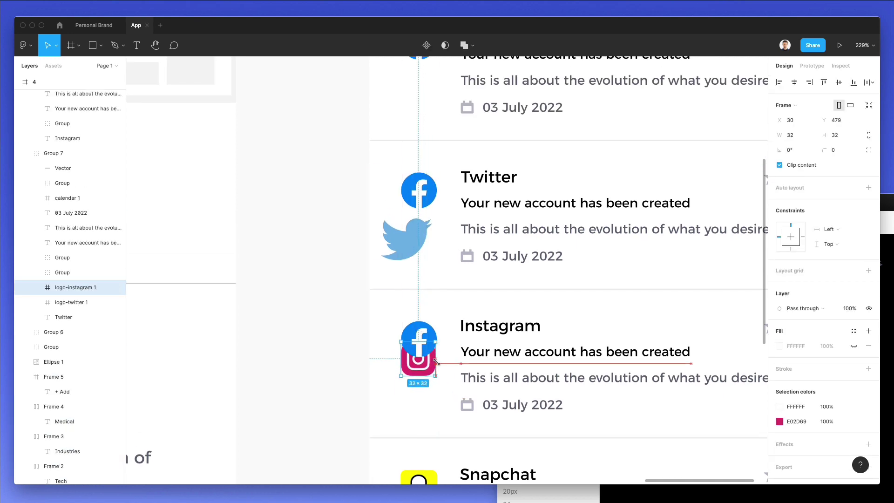
- Delete the Instagram entry's Facebook icon and move the Instagram logo into its place at Y 458.75, sized 33 × 33
{"action": "left_click", "coordinate": [425, 327]}
{"action": "double_click", "coordinate": [425, 327]}
{"action": "key", "text": "Delete"}
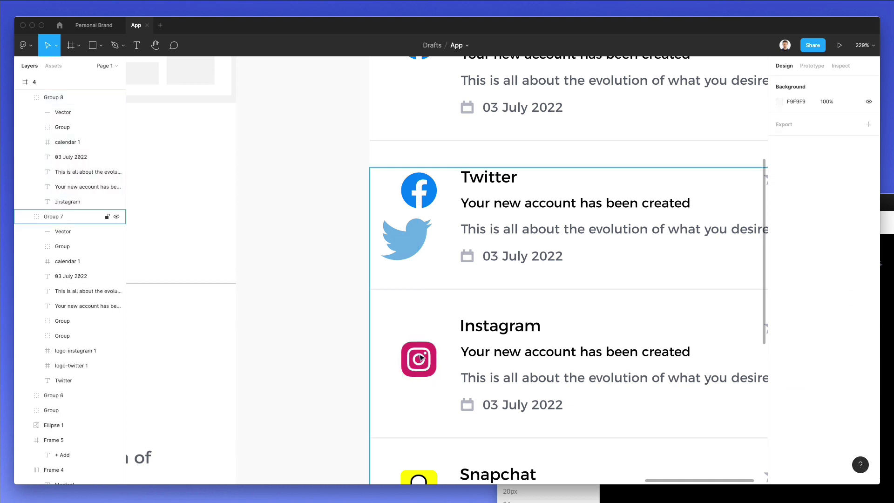
{"action": "left_click_drag", "start_coordinate": [420, 357], "coordinate": [424, 337]}
- Scale the Twitter logo down to about 33.74 × 27.42 under the Facebook icon and ungroup its frame
{"action": "scroll", "coordinate": [405, 276], "scroll_direction": "up", "scroll_amount": 2}
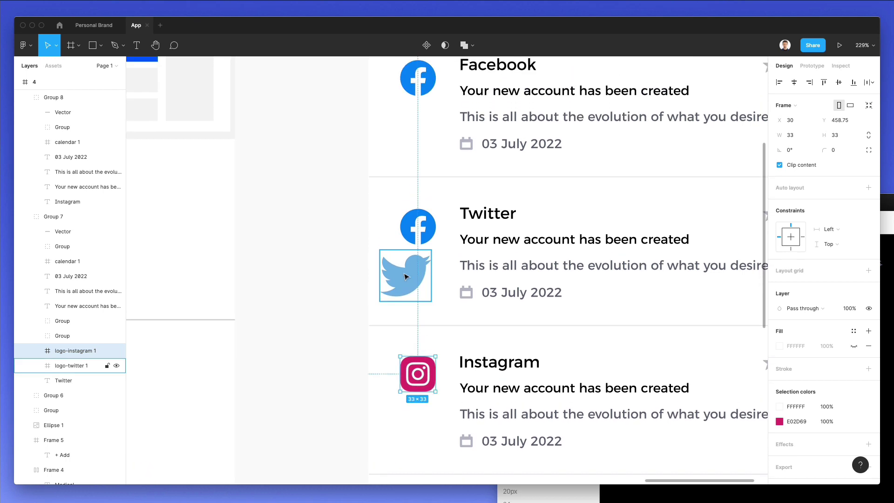
{"action": "left_click_drag", "start_coordinate": [405, 277], "coordinate": [436, 255]}
{"action": "key", "text": "super+shift+g"}
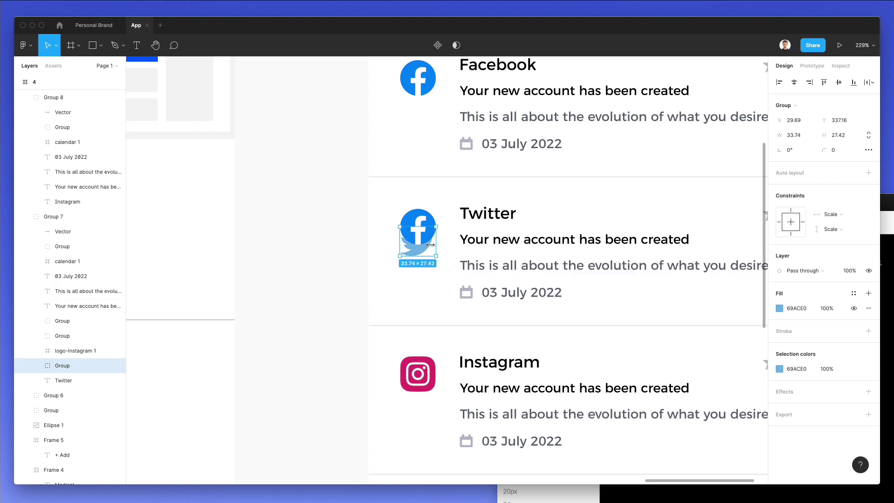
- Delete the Facebook icon in the Twitter entry and move the Twitter logo up into its place
{"action": "left_click", "coordinate": [424, 218]}
{"action": "key", "text": "Delete"}
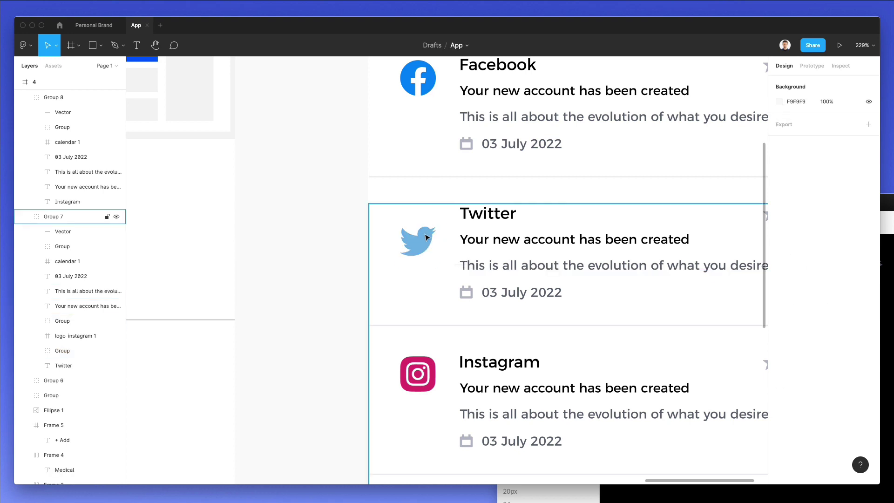
{"action": "left_click", "coordinate": [426, 237]}
{"action": "left_click_drag", "start_coordinate": [427, 238], "coordinate": [429, 218]}
{"action": "left_click", "coordinate": [361, 249]}
- Replace the Twitter entry's subtitle with "You received a new tweet"
{"action": "scroll", "coordinate": [361, 249], "scroll_direction": "down", "scroll_amount": 5}
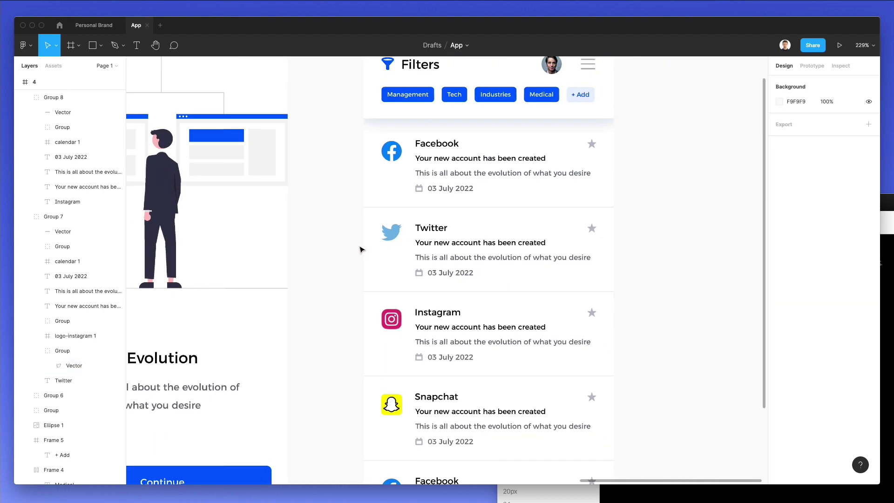
{"action": "scroll", "coordinate": [362, 249], "scroll_direction": "down", "scroll_amount": 5}
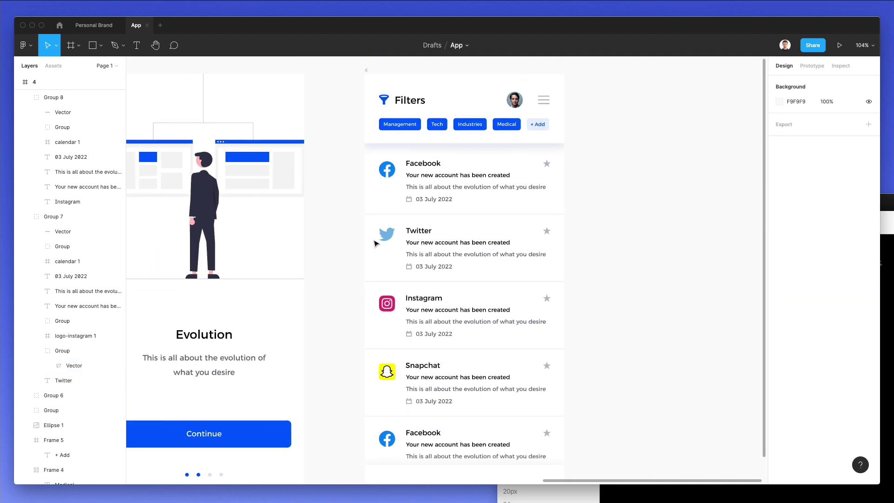
{"action": "left_click", "coordinate": [465, 239]}
{"action": "double_click", "coordinate": [481, 242]}
{"action": "double_click", "coordinate": [481, 242]}
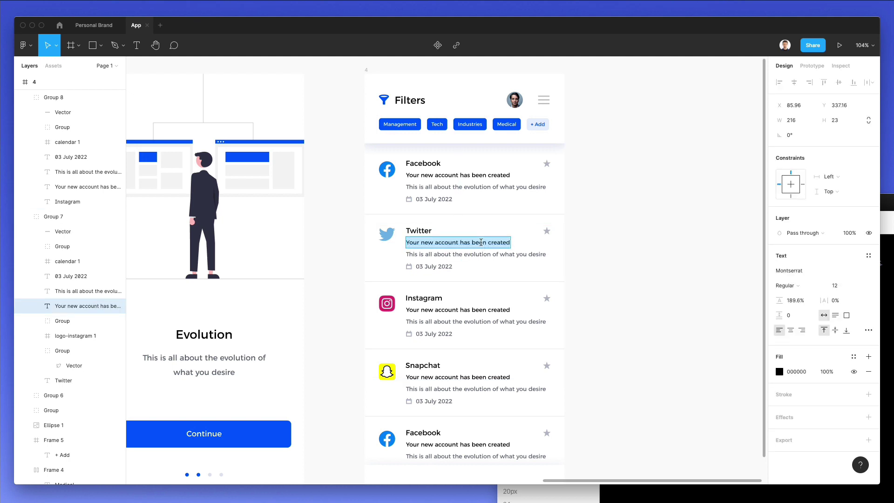
{"action": "type", "text": "You rec"}
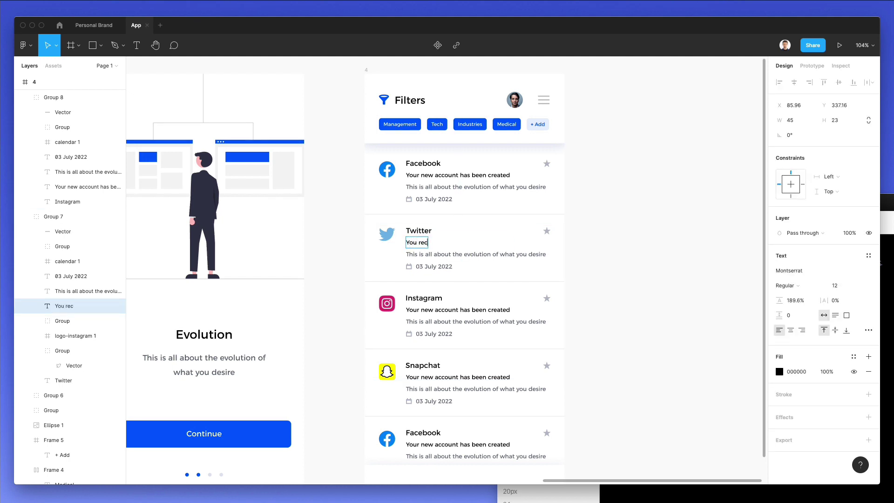
{"action": "type", "text": "eived a new tweet"}
{"action": "key", "text": "Escape"}
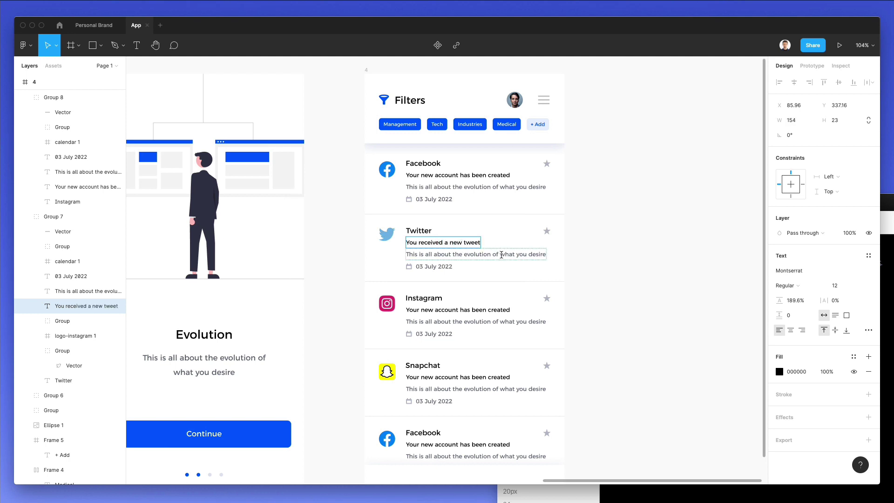
- Replace the Instagram entry's subtitle with "You have a new follower!"
{"action": "left_click", "coordinate": [481, 307]}
{"action": "double_click", "coordinate": [482, 307]}
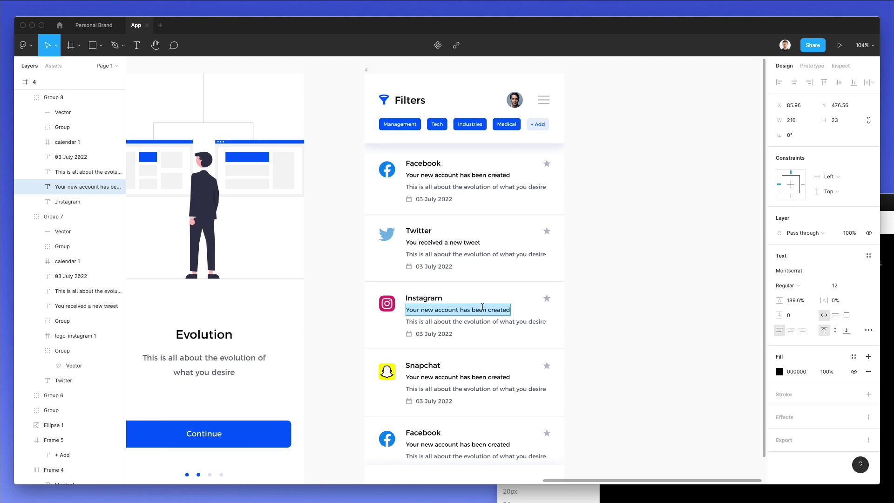
{"action": "type", "text": "You have a"}
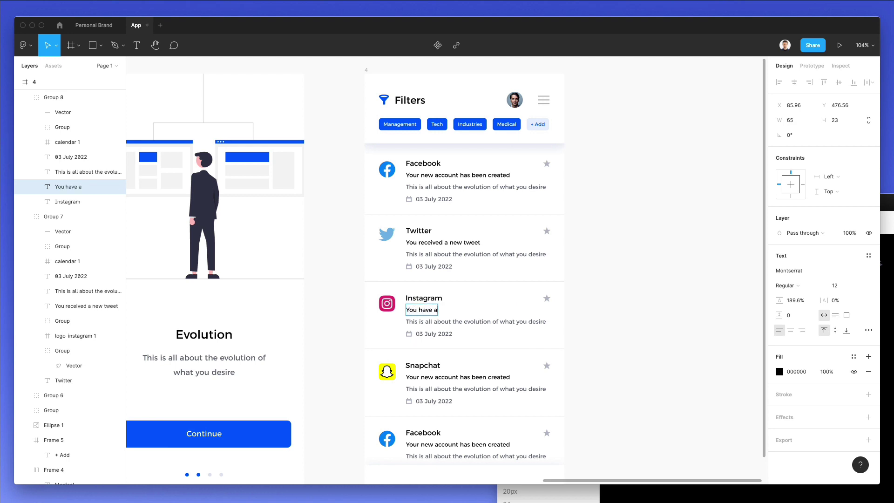
{"action": "type", "text": " new follower!"}
{"action": "key", "text": "Escape"}
- Replace the Snapchat entry's subtitle with "A new snap has been created by author_01"
{"action": "left_click", "coordinate": [469, 377]}
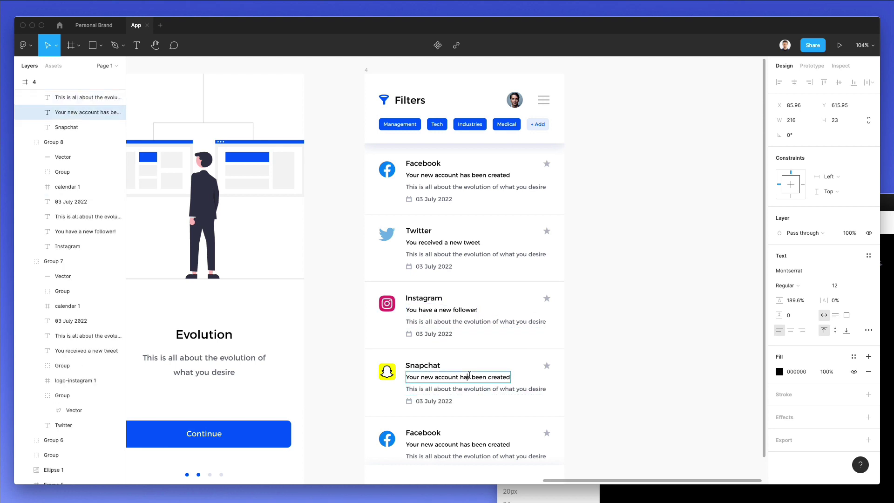
{"action": "double_click", "coordinate": [470, 376]}
{"action": "type", "text": "A new"}
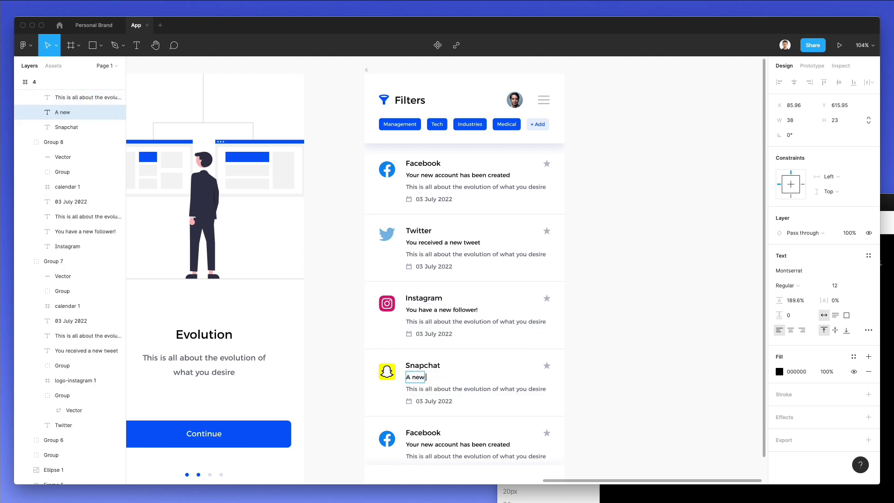
{"action": "type", "text": " snap has be"}
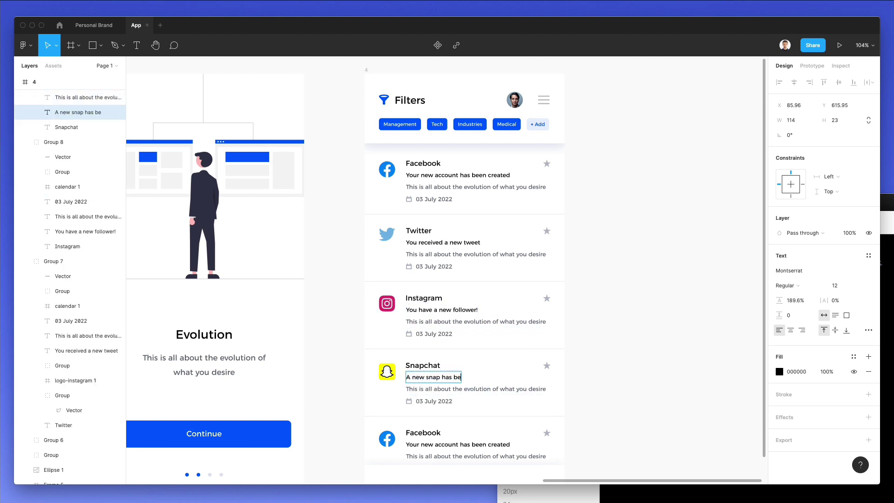
{"action": "type", "text": "en created by author_"}
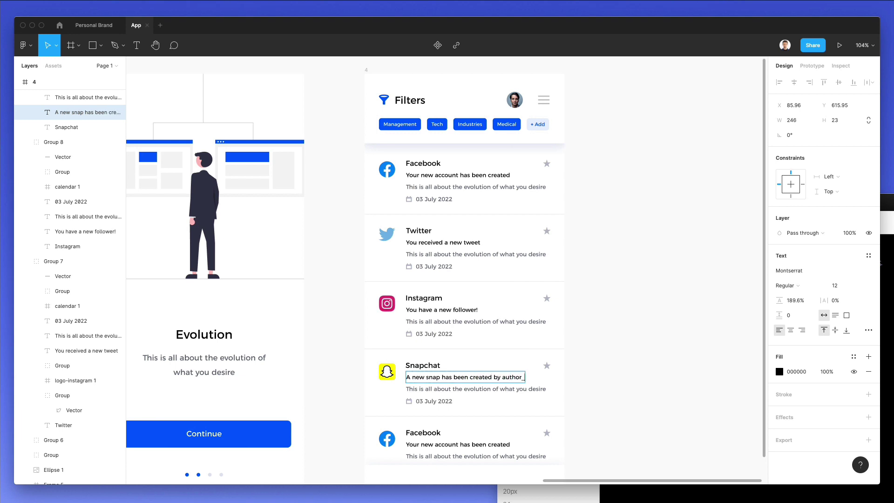
{"action": "type", "text": "01"}
- Recolour the word "author_01" in the Snapchat subtitle with the blue sampled from the Management chip
{"action": "key", "text": "alt+shift+Left"}
{"action": "key", "text": "alt+shift+Left"}
{"action": "key", "text": "i"}
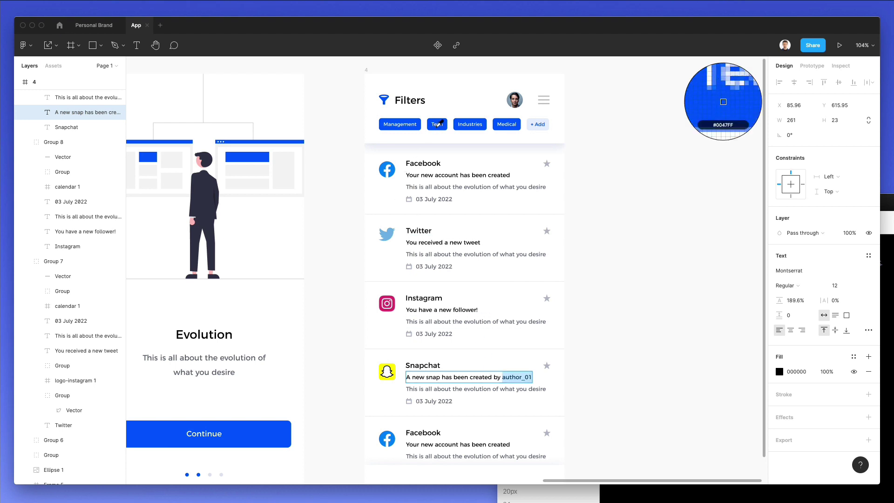
{"action": "left_click", "coordinate": [401, 124]}
- Retitle the duplicate Facebook entry below Snapchat as "Pinterest", copy that word, and nudge the title slightly left
{"action": "left_click", "coordinate": [425, 432]}
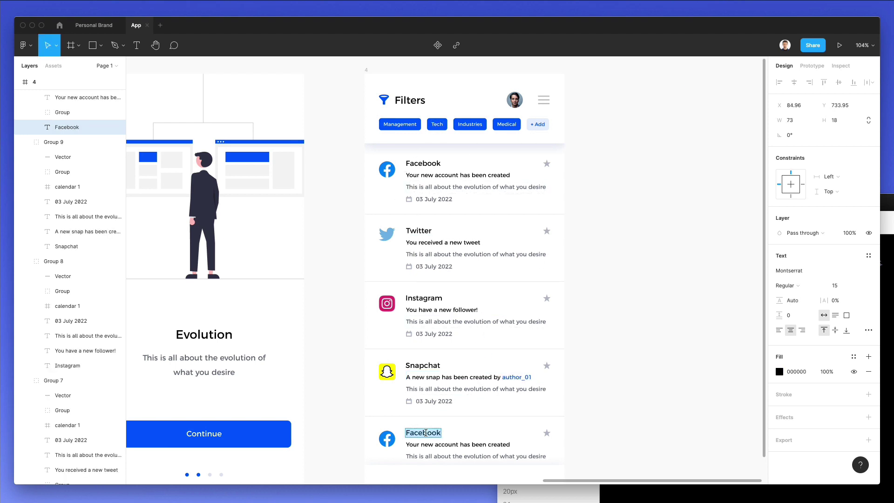
{"action": "scroll", "coordinate": [587, 326], "scroll_direction": "down", "scroll_amount": 3}
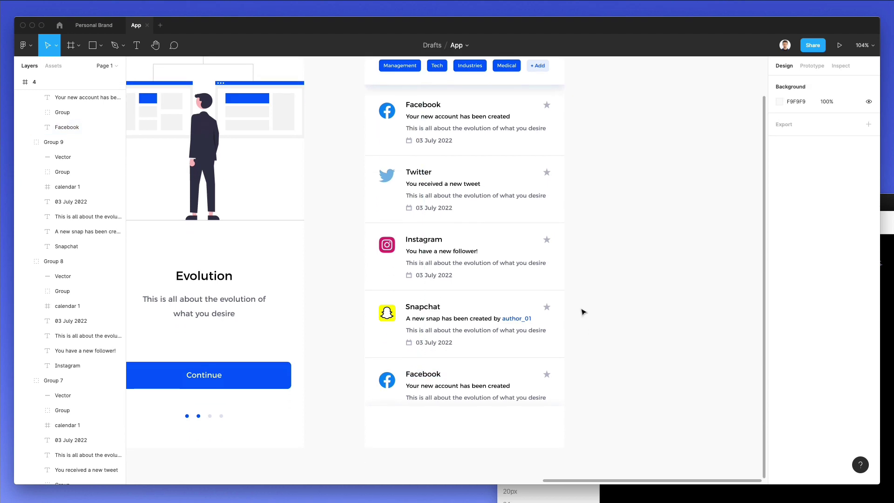
{"action": "left_click_drag", "start_coordinate": [428, 375], "coordinate": [429, 374]}
{"action": "double_click", "coordinate": [428, 372]}
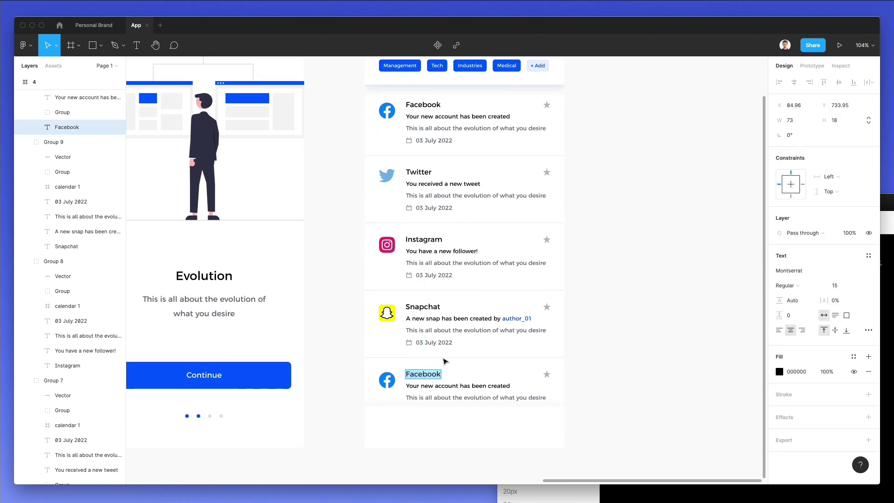
{"action": "type", "text": "Pinterest"}
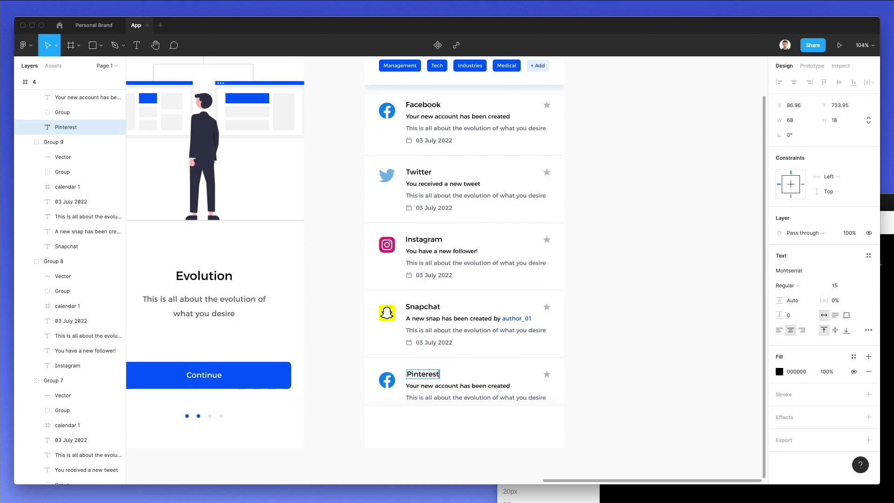
{"action": "key", "text": "super+a"}
{"action": "key", "text": "super+c"}
{"action": "key", "text": "Escape"}
{"action": "key", "text": "Left"}
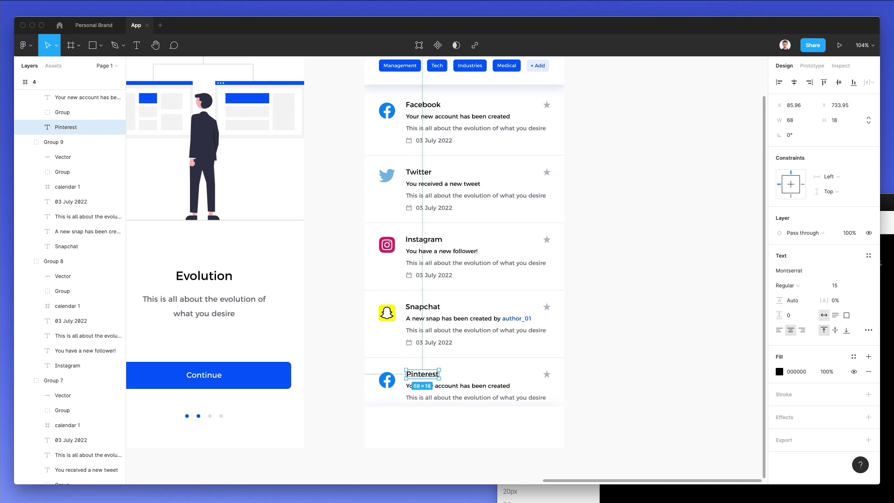
- Switch to Nucleo, search for Pinterest, and place the red 48 px Pinterest logo in the Pinterest entry
{"action": "key", "text": "super+Tab"}
{"action": "key", "text": "super+a"}
{"action": "key", "text": "super+v"}
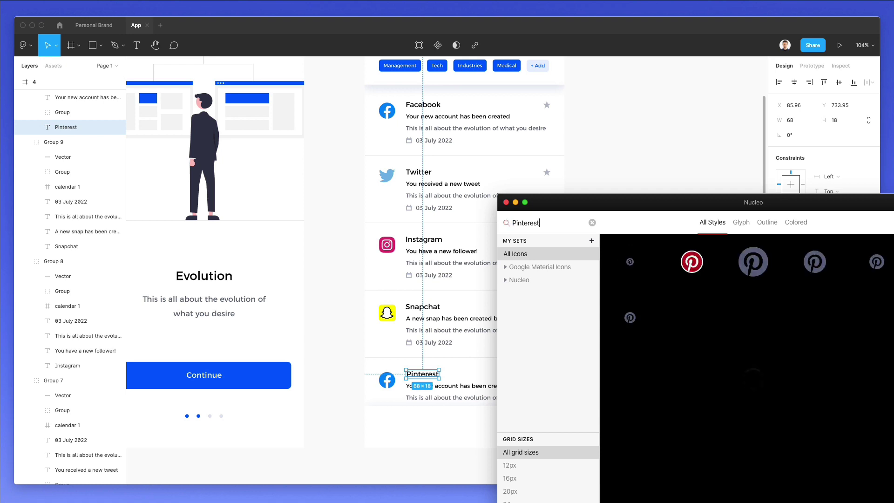
{"action": "left_click_drag", "start_coordinate": [691, 261], "coordinate": [391, 395]}
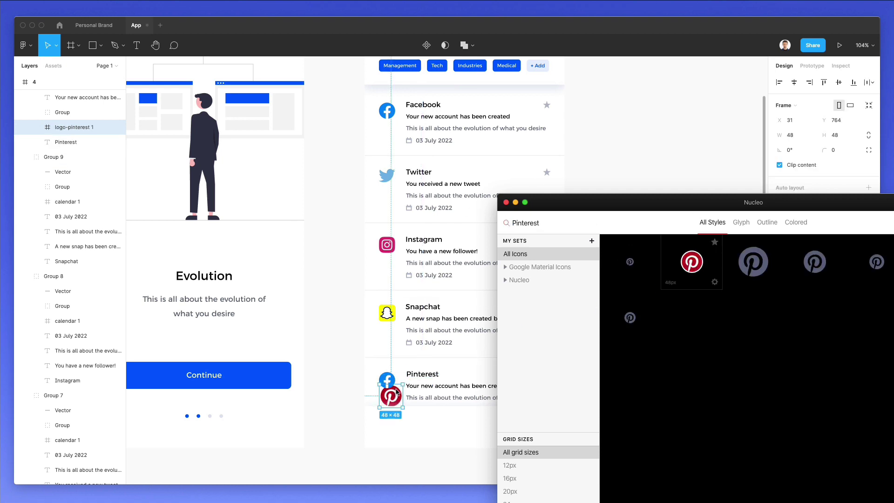
- Ungroup the Pinterest logo from its frame and scale it down to about 33.28 × 33.28
{"action": "left_click", "coordinate": [393, 395]}
{"action": "scroll", "coordinate": [393, 395], "scroll_direction": "up", "scroll_amount": 5}
{"action": "key", "text": "super+shift+g"}
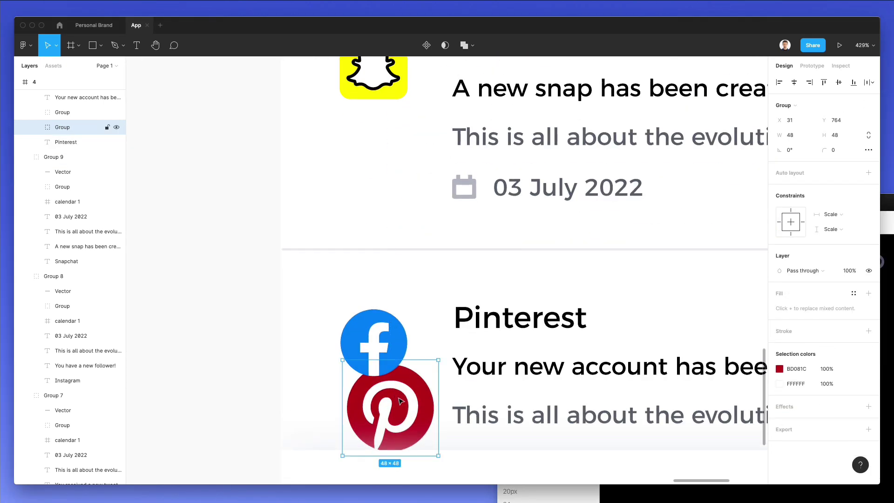
{"action": "left_click_drag", "start_coordinate": [399, 394], "coordinate": [400, 385]}
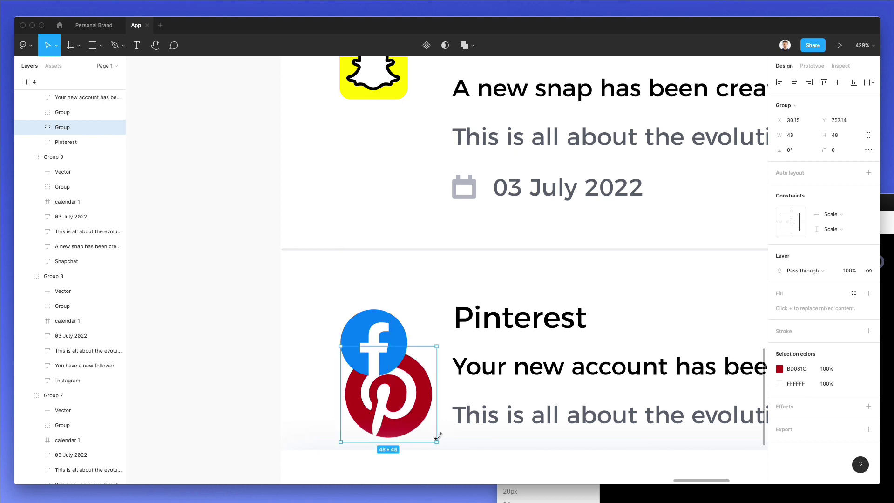
{"action": "left_click_drag", "start_coordinate": [435, 437], "coordinate": [406, 412]}
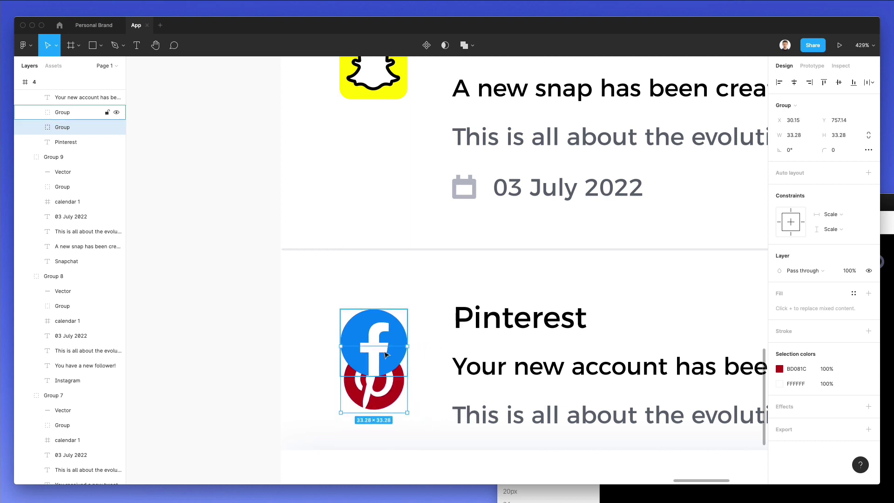
- Delete the Facebook icon in the Pinterest entry, move the Pinterest logo into its place and enlarge it to about 36.86 × 36.86
{"action": "left_click", "coordinate": [382, 337]}
{"action": "key", "text": "Delete"}
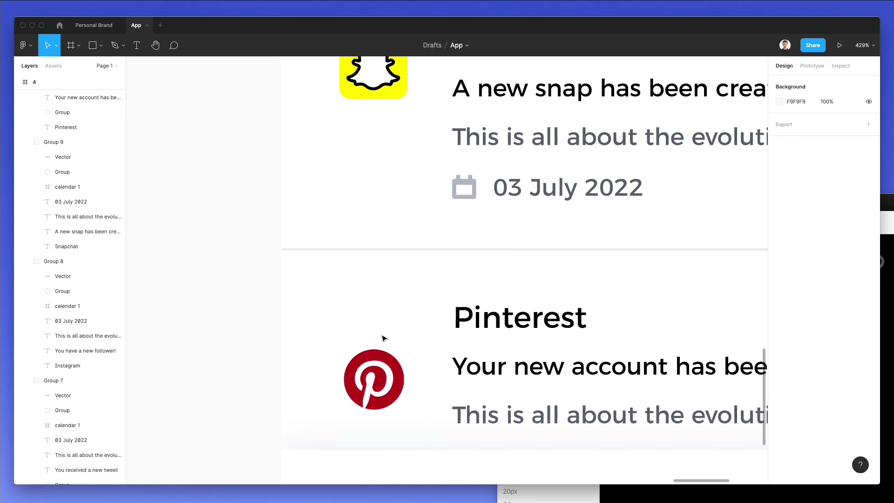
{"action": "left_click", "coordinate": [376, 363]}
{"action": "left_click_drag", "start_coordinate": [385, 344], "coordinate": [387, 342]}
{"action": "left_click_drag", "start_coordinate": [393, 376], "coordinate": [395, 336]}
{"action": "scroll", "coordinate": [421, 291], "scroll_direction": "down", "scroll_amount": 6}
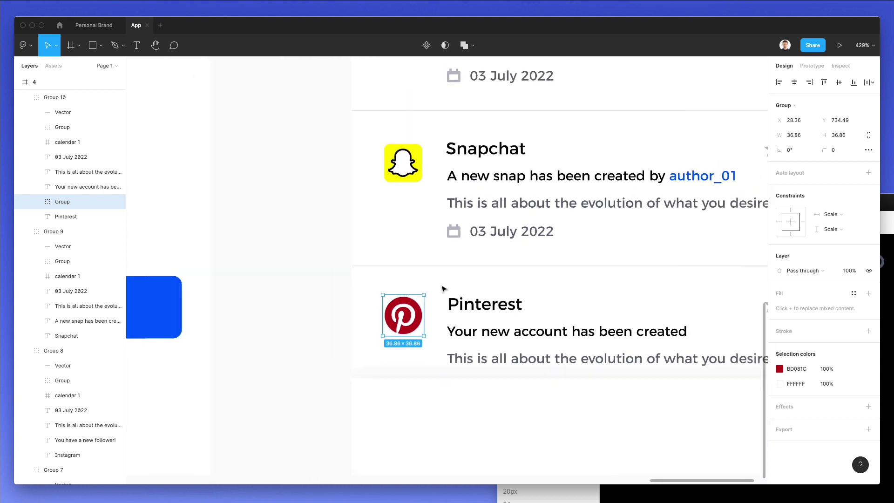
{"action": "left_click", "coordinate": [413, 279]}
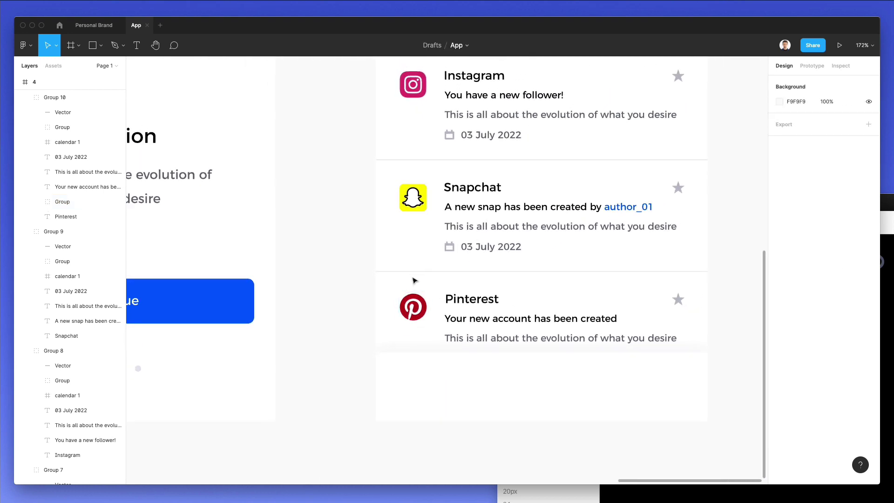
- Replace the Pinterest entry's subtitle with "Your new pin has been created"
{"action": "left_click", "coordinate": [494, 320]}
{"action": "type", "text": "Yo"}
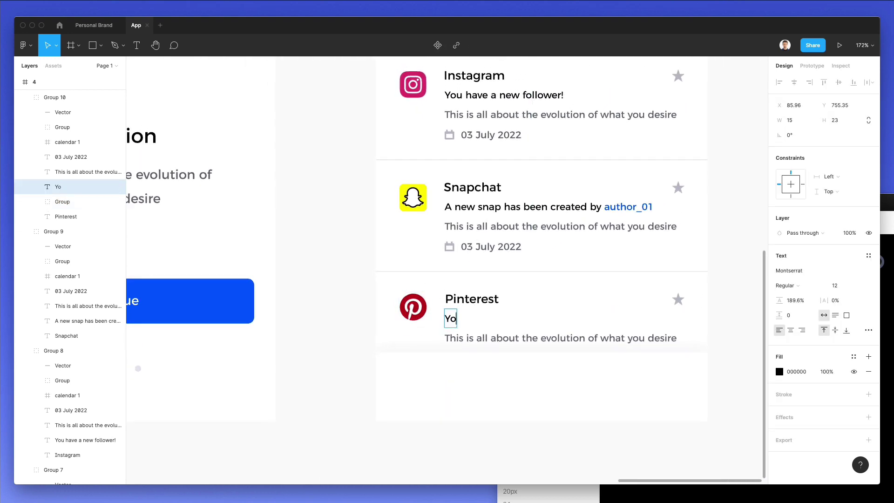
{"action": "type", "text": "ur new pin"}
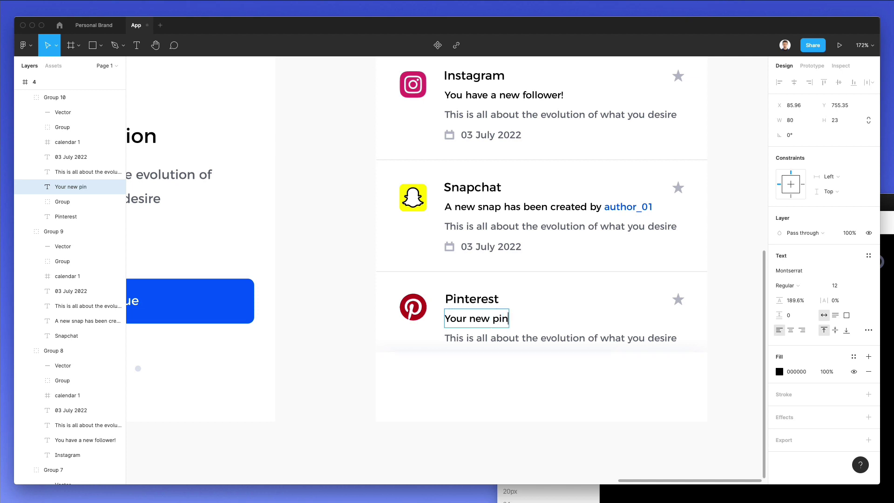
{"action": "type", "text": " has been created"}
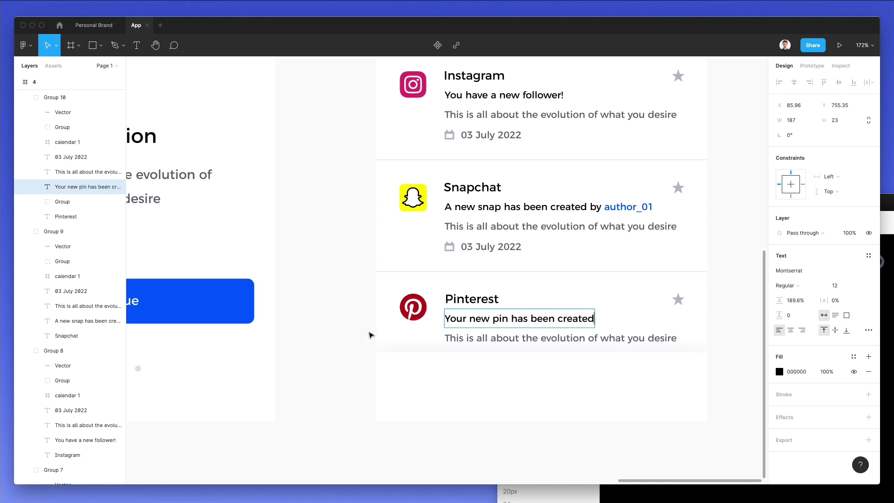
{"action": "scroll", "coordinate": [370, 334], "scroll_direction": "right", "scroll_amount": 3}
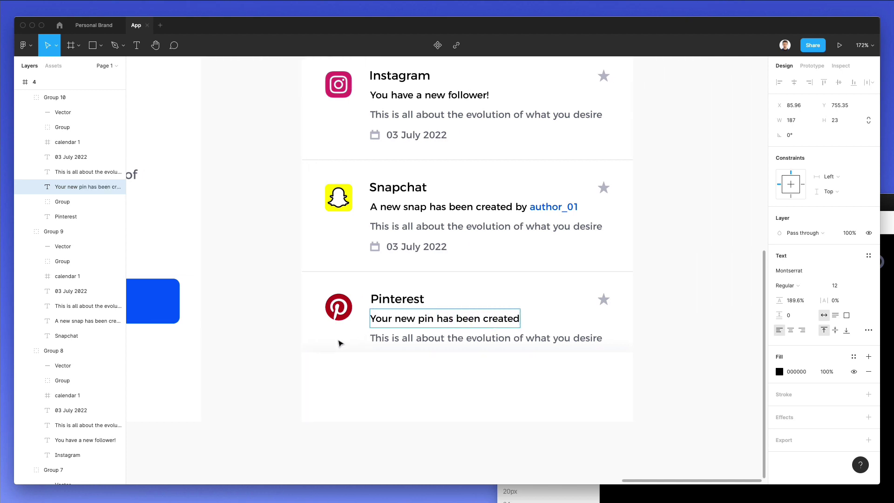
{"action": "key", "text": "Escape"}
- Replace the Facebook entry's grey description with "A new account has been created with you name.."
{"action": "scroll", "coordinate": [428, 280], "scroll_direction": "up", "scroll_amount": 1}
{"action": "scroll", "coordinate": [428, 279], "scroll_direction": "down", "scroll_amount": 5, "text": "ctrl"}
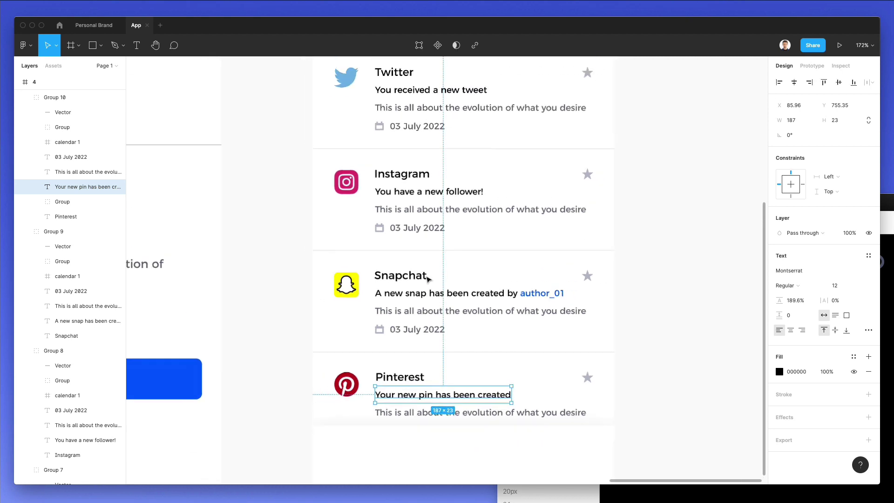
{"action": "left_click", "coordinate": [453, 214]}
{"action": "double_click", "coordinate": [452, 135]}
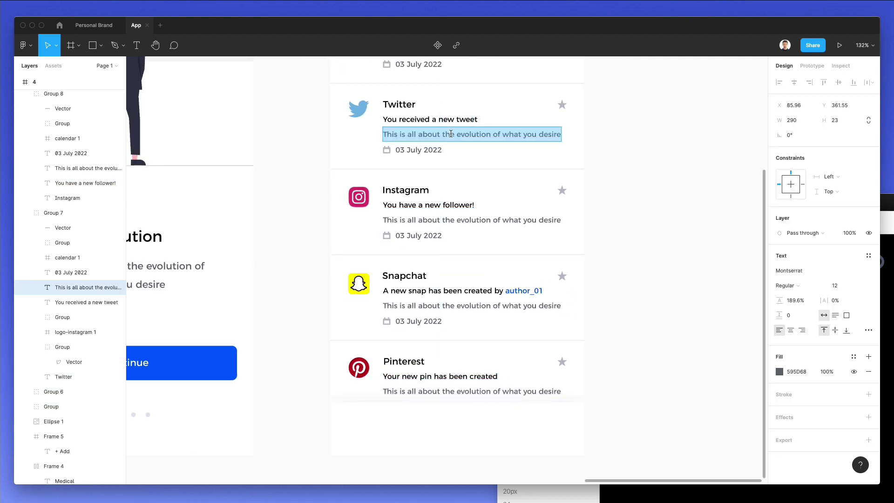
{"action": "scroll", "coordinate": [451, 186], "scroll_direction": "up", "scroll_amount": 5}
{"action": "double_click", "coordinate": [447, 234]}
{"action": "key", "text": "ctrl+a"}
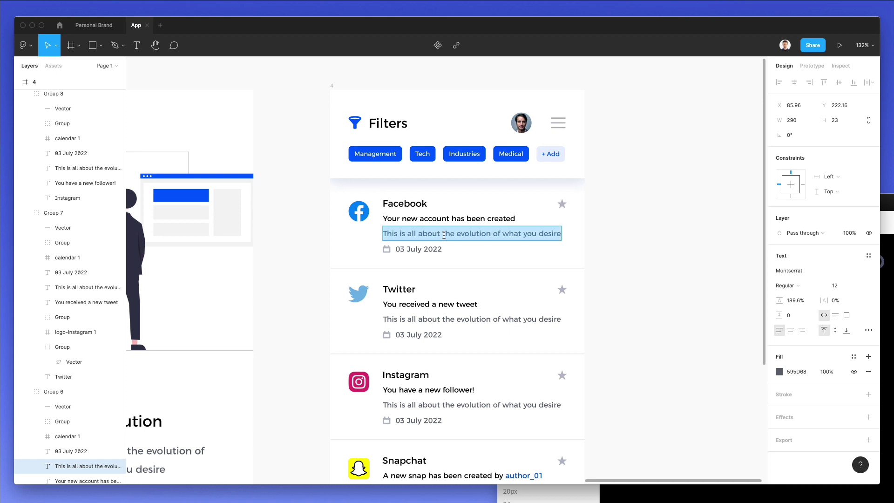
{"action": "type", "text": "A ne"}
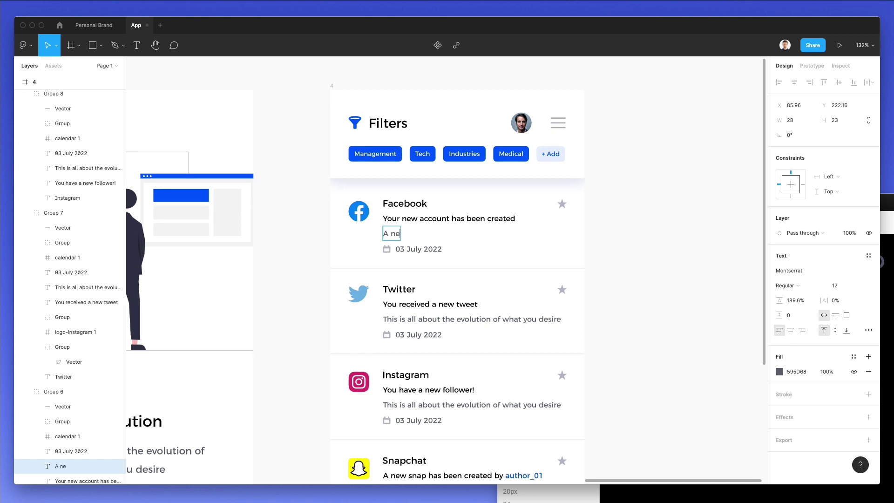
{"action": "type", "text": "w account has be"}
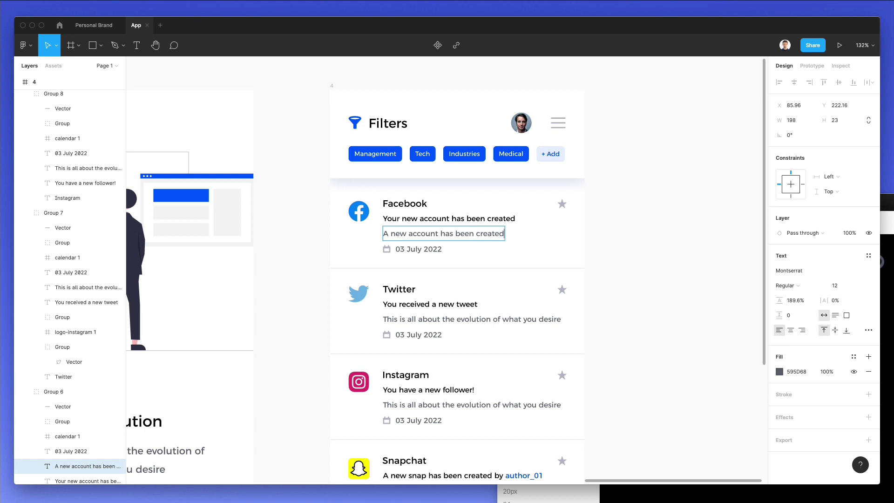
{"action": "type", "text": "en created with you name"}
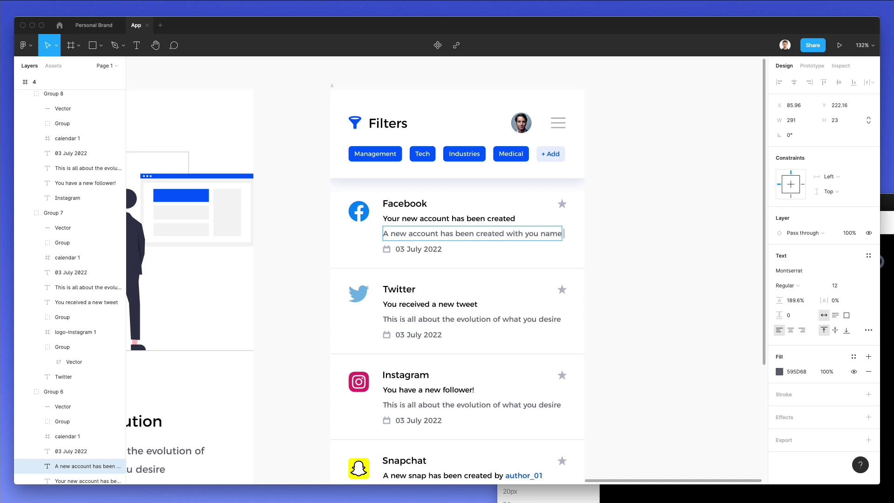
{"action": "type", "text": ".."}
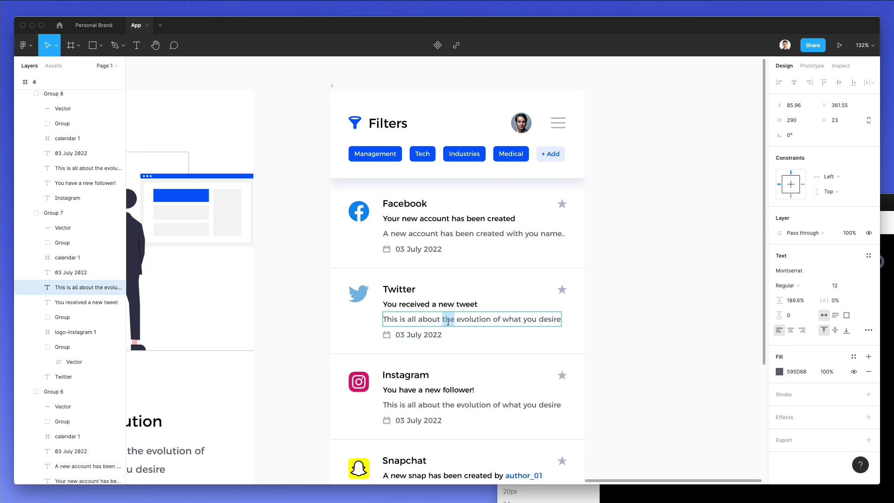
- Replace the Twitter entry's grey description with "You will receive a notification each and every time.."
{"action": "double_click", "coordinate": [448, 322]}
{"action": "type", "text": "You wi"}
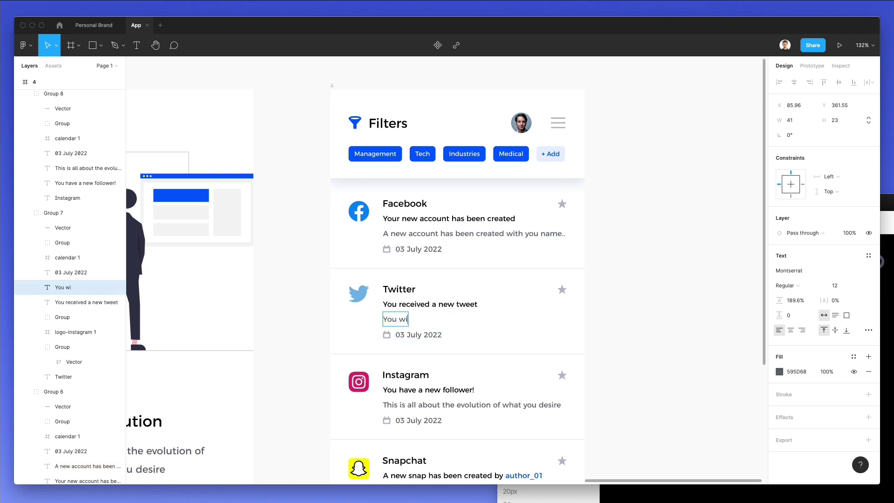
{"action": "type", "text": "ll receive a n"}
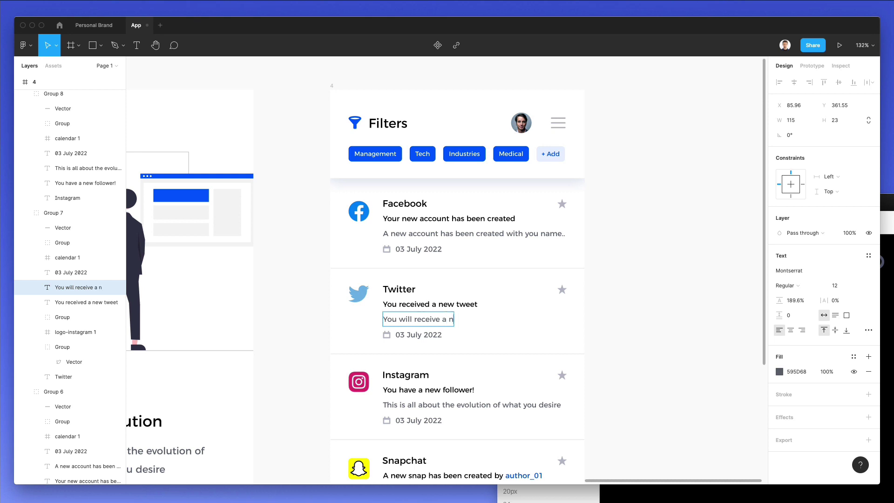
{"action": "type", "text": "otification ea"}
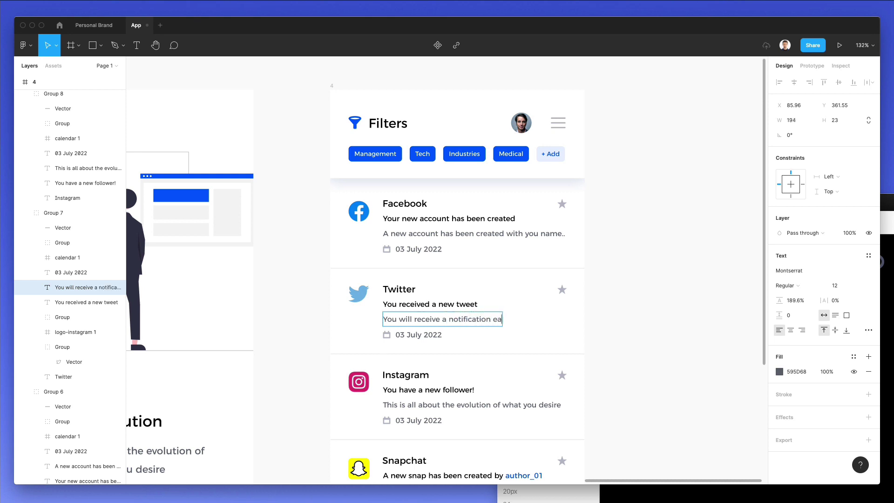
{"action": "type", "text": "ch and eav"}
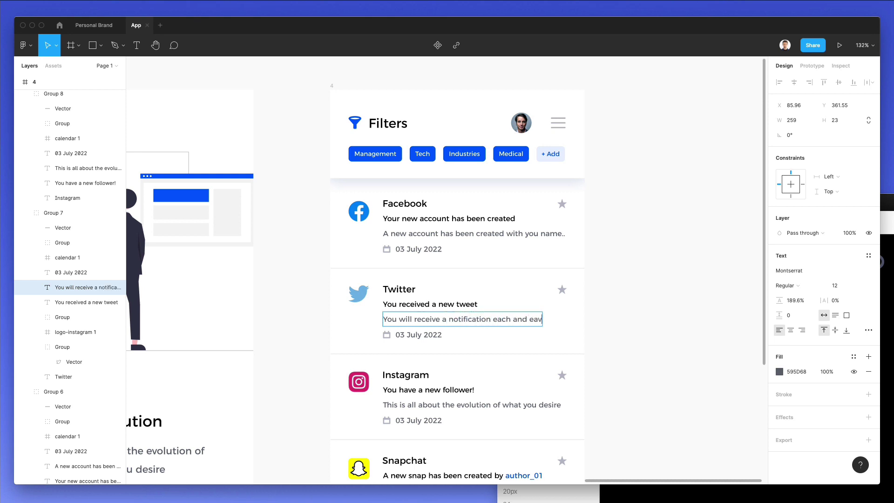
{"action": "key", "text": "BackSpace"}
{"action": "key", "text": "BackSpace"}
{"action": "type", "text": "very time.."}
- Replace the Instagram entry's description with the placeholder passage starting "There are many variations of passages of Lorem Ipsum"
{"action": "scroll", "coordinate": [449, 321], "scroll_direction": "down", "scroll_amount": 5}
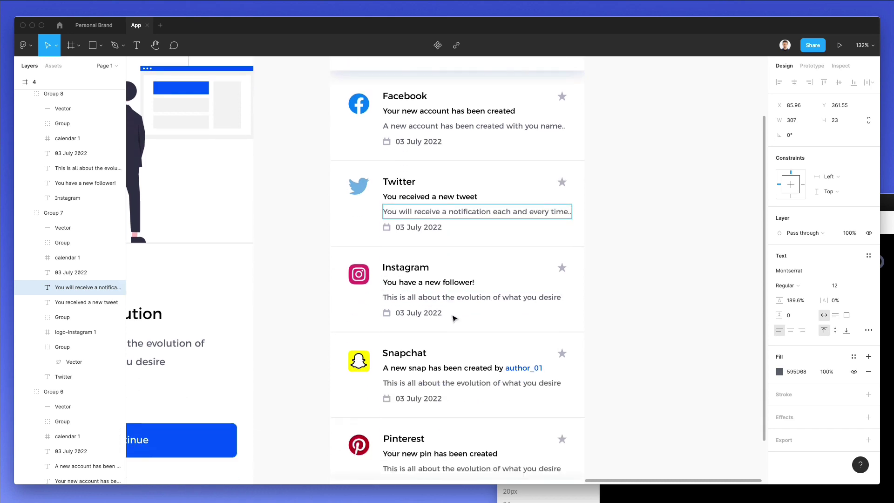
{"action": "double_click", "coordinate": [457, 297]}
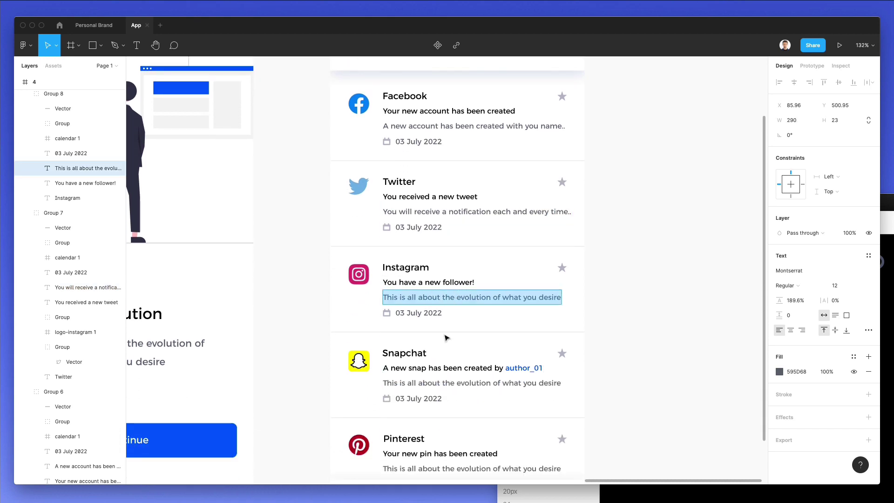
{"action": "type", "text": ".li"}
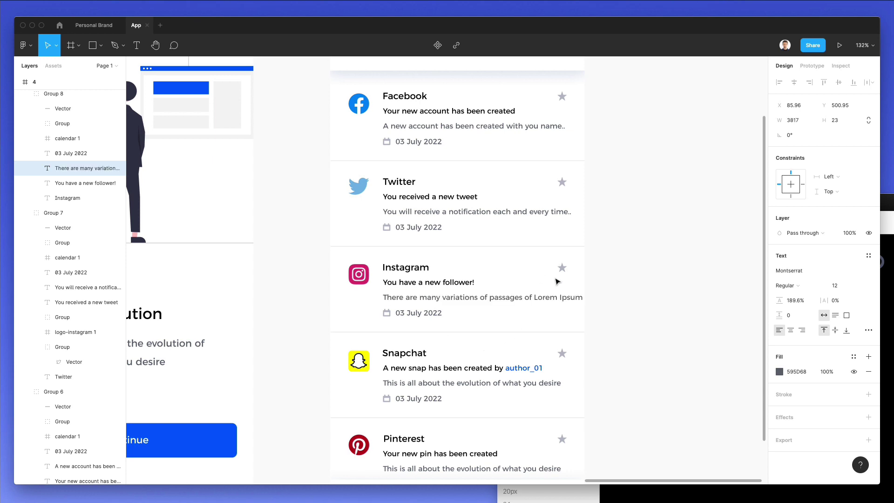
- Shorten the Instagram entry's placeholder description to "There are many variations of passages of lipsum.."
{"action": "key", "text": "shift+super+Left"}
{"action": "key", "text": "shift+Right"}
{"action": "key", "text": "shift+Right"}
{"action": "key", "text": "shift+Right"}
{"action": "key", "text": "shift+Right"}
{"action": "key", "text": "shift+Right"}
{"action": "key", "text": "shift+Right"}
{"action": "key", "text": "shift+Right"}
{"action": "key", "text": "shift+Right"}
{"action": "key", "text": "shift+Right"}
{"action": "key", "text": "shift+Right"}
{"action": "key", "text": "shift+Right"}
{"action": "key", "text": "shift+Right"}
{"action": "key", "text": "shift+Right"}
{"action": "key", "text": "shift+Right"}
{"action": "key", "text": "shift+Right"}
{"action": "key", "text": "shift+Right"}
{"action": "key", "text": "shift+Right"}
{"action": "key", "text": "shift+Right"}
{"action": "key", "text": "shift+Right"}
{"action": "key", "text": "shift+Right"}
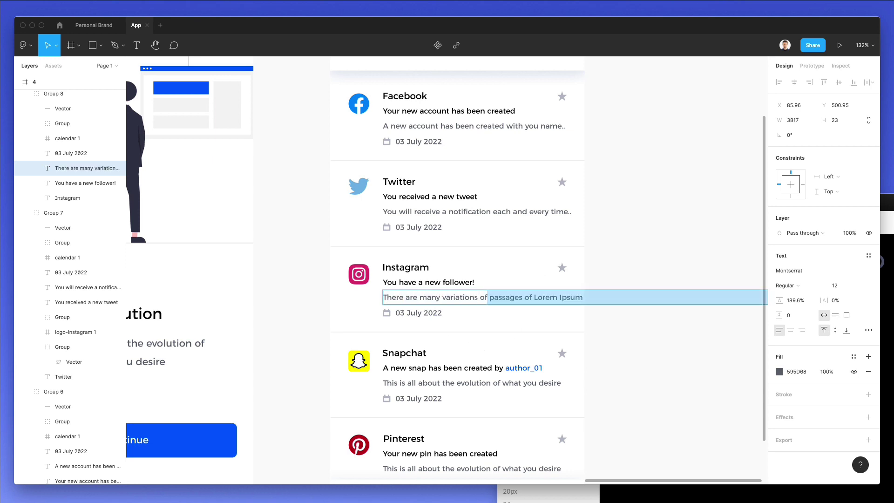
{"action": "key", "text": "BackSpace"}
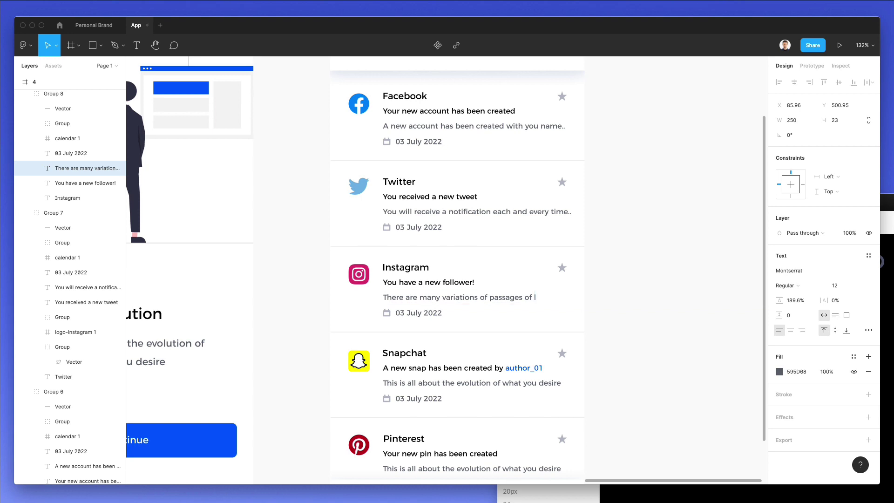
{"action": "type", "text": "lipsum.."}
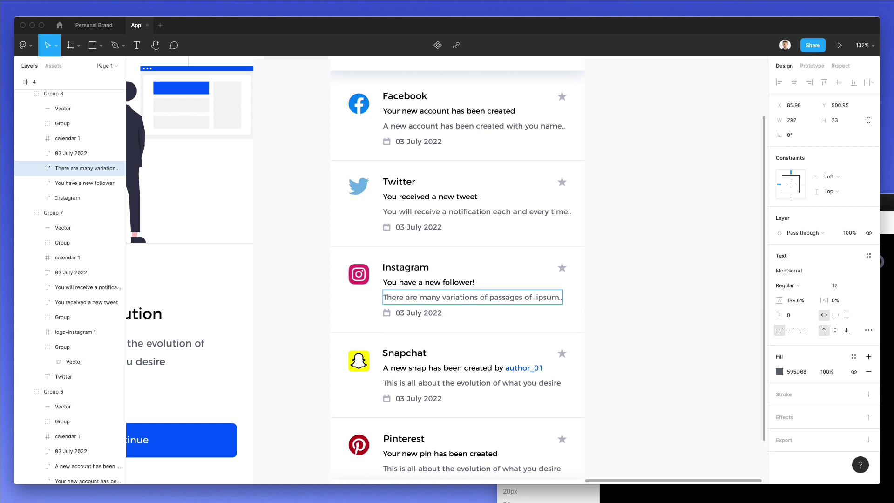
- Replace the Pinterest entry's grey description with "A new pinterest account just pinned back to you"
{"action": "scroll", "coordinate": [556, 278], "scroll_direction": "down", "scroll_amount": 5}
{"action": "double_click", "coordinate": [475, 371]}
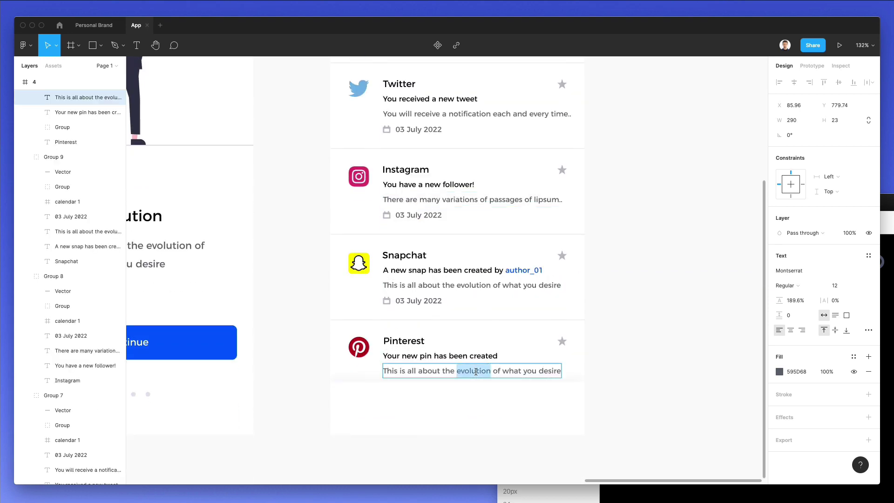
{"action": "left_click", "coordinate": [475, 370]}
{"action": "type", "text": "A new "}
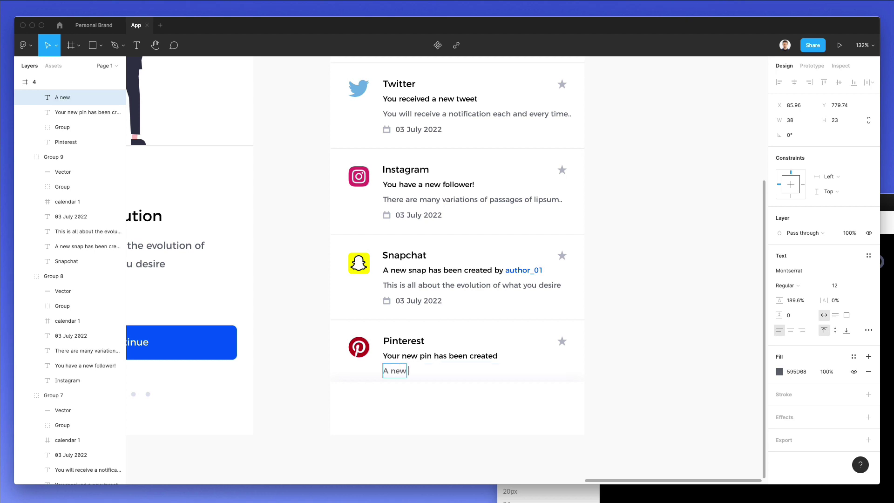
{"action": "type", "text": "pinterest acco"}
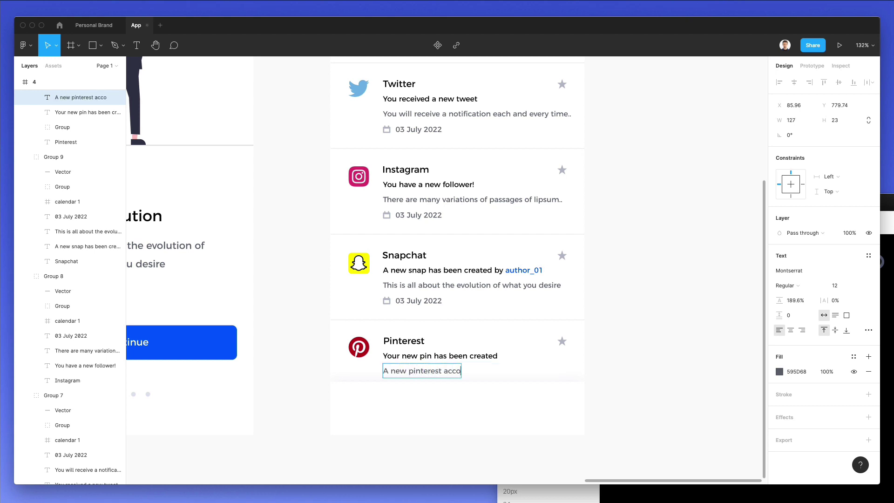
{"action": "type", "text": "unt just pinn"}
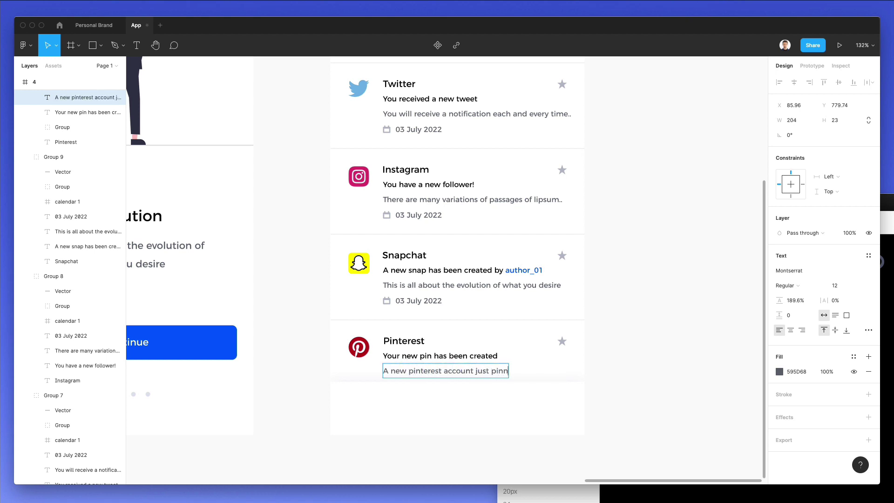
{"action": "type", "text": "ed back to you"}
{"action": "key", "text": "Escape"}
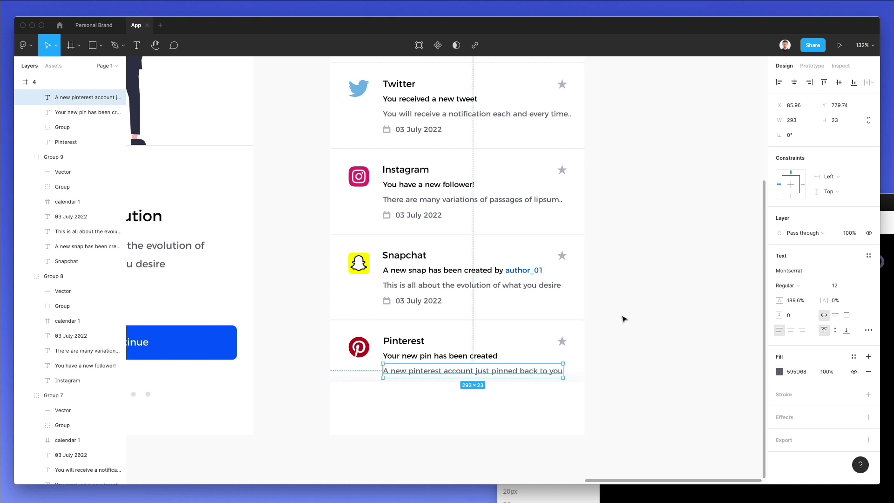
{"action": "key", "text": "Escape"}
- Switch to Nucleo, clear the Pinterest search and filter the icon library to the Glyph style
{"action": "scroll", "coordinate": [621, 317], "scroll_direction": "up", "scroll_amount": 5}
{"action": "scroll", "coordinate": [622, 317], "scroll_direction": "down", "scroll_amount": 5}
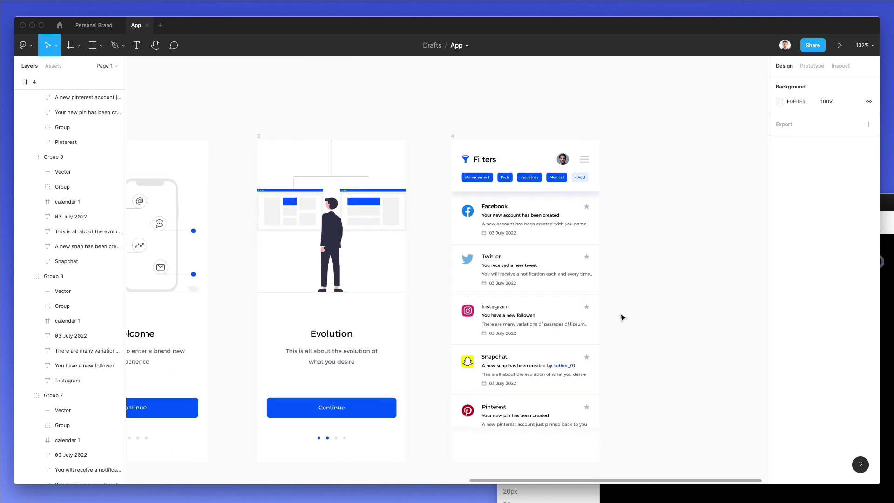
{"action": "scroll", "coordinate": [621, 314], "scroll_direction": "down", "scroll_amount": 2}
{"action": "scroll", "coordinate": [617, 315], "scroll_direction": "up", "scroll_amount": 1}
{"action": "scroll", "coordinate": [617, 316], "scroll_direction": "down", "scroll_amount": 3}
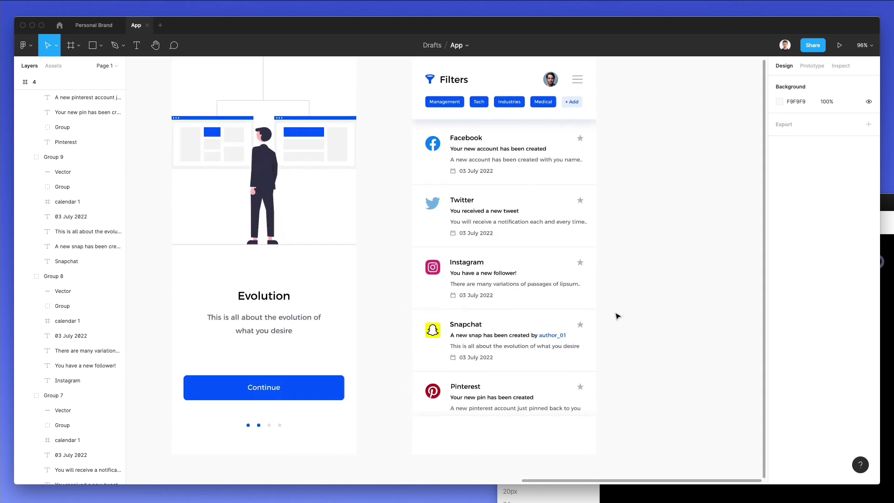
{"action": "left_click", "coordinate": [887, 402]}
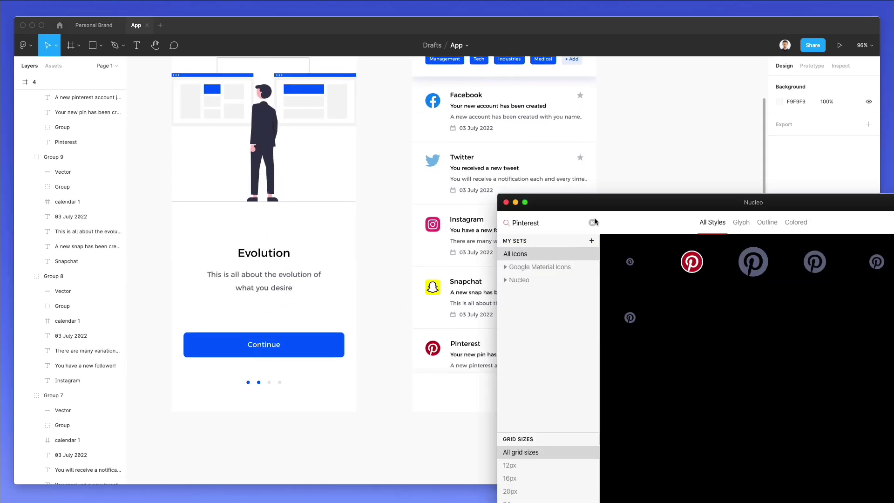
{"action": "left_click", "coordinate": [594, 222]}
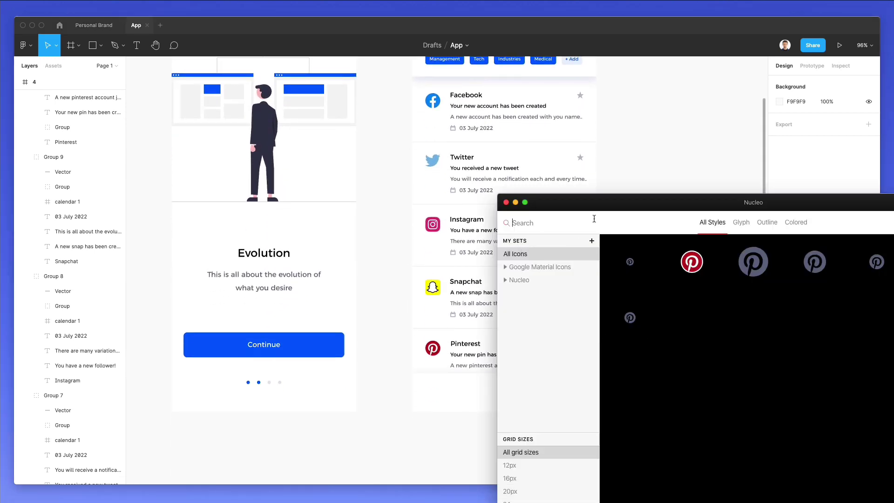
{"action": "left_click", "coordinate": [750, 223]}
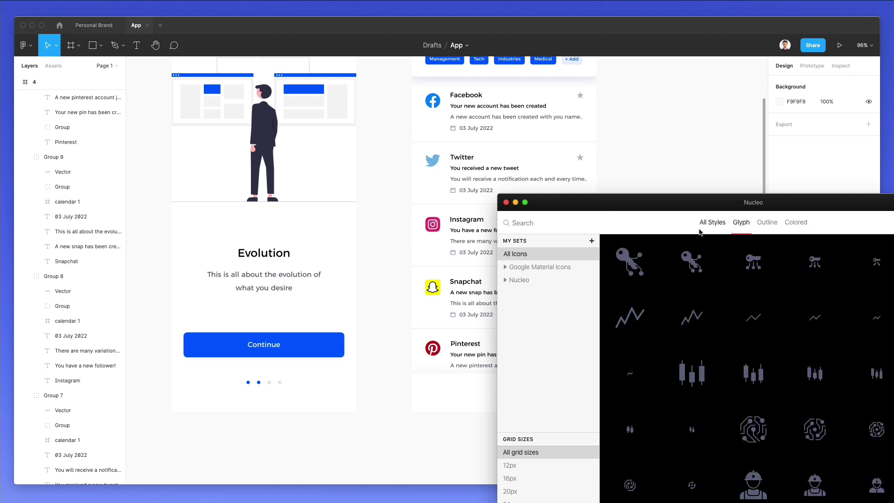
- Bring the gear, shopping cart, house and cube glyph icons from Nucleo onto the Figma canvas below the Filters screen
{"action": "scroll", "coordinate": [727, 316], "scroll_direction": "down", "scroll_amount": 3}
{"action": "scroll", "coordinate": [728, 317], "scroll_direction": "down", "scroll_amount": 7}
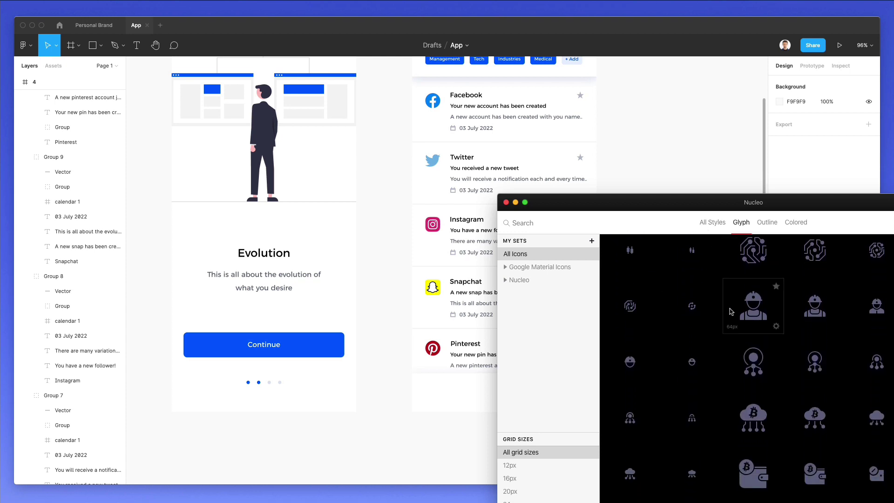
{"action": "scroll", "coordinate": [431, 346], "scroll_direction": "down", "scroll_amount": 2}
{"action": "scroll", "coordinate": [432, 347], "scroll_direction": "right", "scroll_amount": 2}
{"action": "scroll", "coordinate": [432, 346], "scroll_direction": "down", "scroll_amount": 4}
{"action": "scroll", "coordinate": [432, 347], "scroll_direction": "right", "scroll_amount": 1}
{"action": "scroll", "coordinate": [734, 351], "scroll_direction": "down", "scroll_amount": 6}
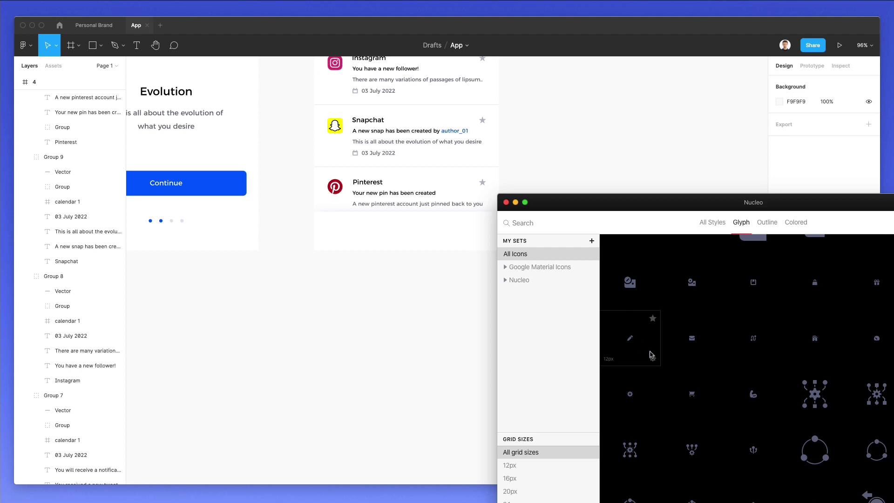
{"action": "left_click_drag", "start_coordinate": [633, 395], "coordinate": [467, 307]}
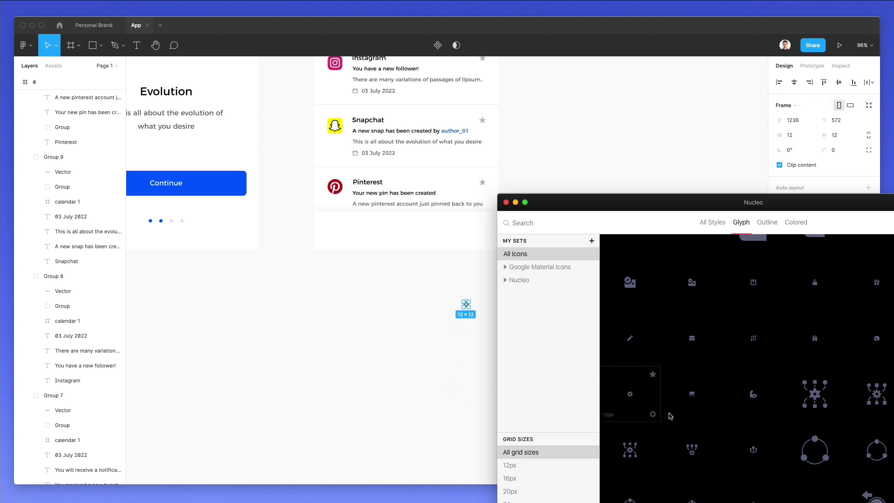
{"action": "left_click_drag", "start_coordinate": [696, 400], "coordinate": [437, 306]}
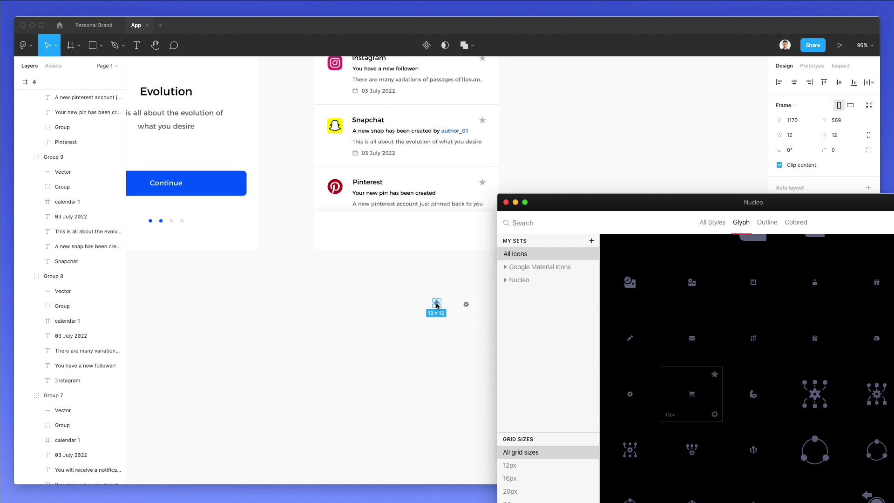
{"action": "left_click_drag", "start_coordinate": [815, 338], "coordinate": [378, 301]}
{"action": "scroll", "coordinate": [809, 345], "scroll_direction": "down", "scroll_amount": 5}
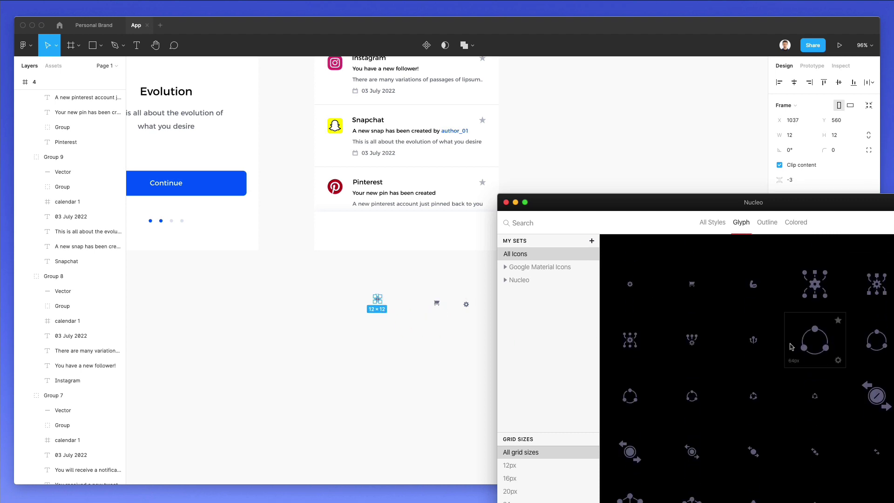
{"action": "scroll", "coordinate": [790, 347], "scroll_direction": "down", "scroll_amount": 1}
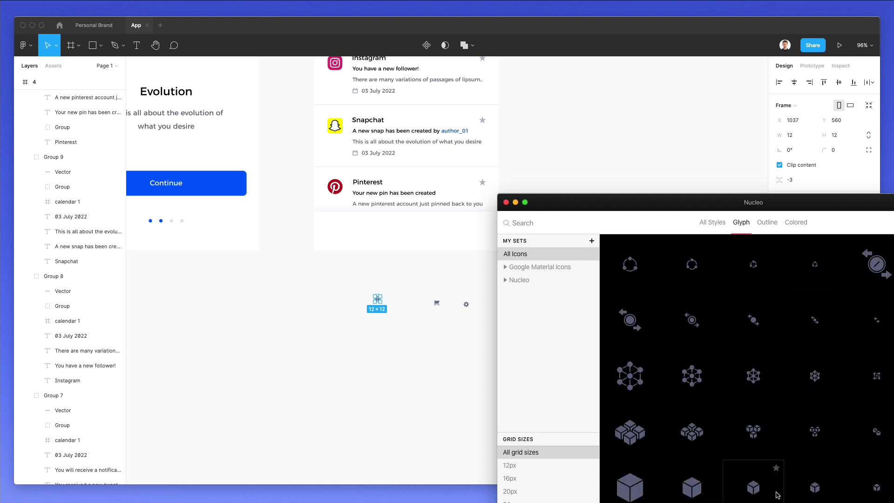
{"action": "left_click_drag", "start_coordinate": [829, 490], "coordinate": [401, 299]}
- Ungroup the four imported icon frames and align the icons on their vertical centers
{"action": "scroll", "coordinate": [408, 294], "scroll_direction": "up", "scroll_amount": 5}
{"action": "scroll", "coordinate": [249, 265], "scroll_direction": "right", "scroll_amount": 2}
{"action": "left_click_drag", "start_coordinate": [200, 264], "coordinate": [748, 389]}
{"action": "key", "text": "shift+super+g"}
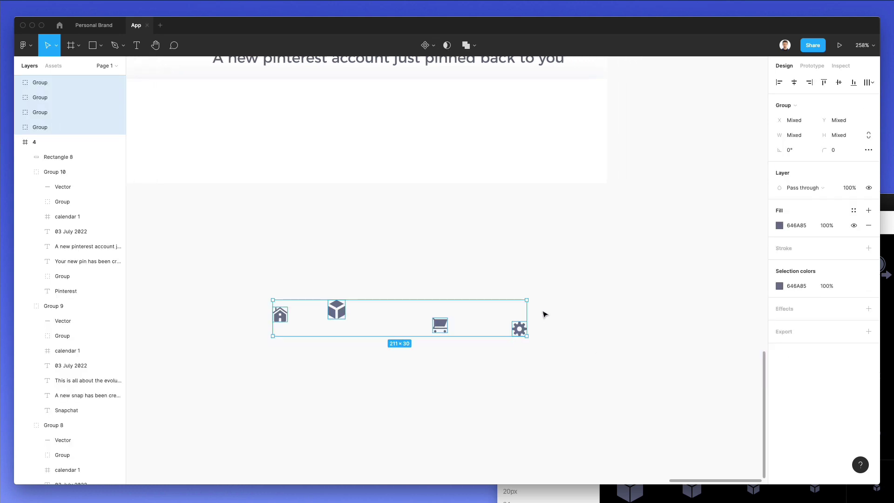
{"action": "left_click", "coordinate": [838, 82]}
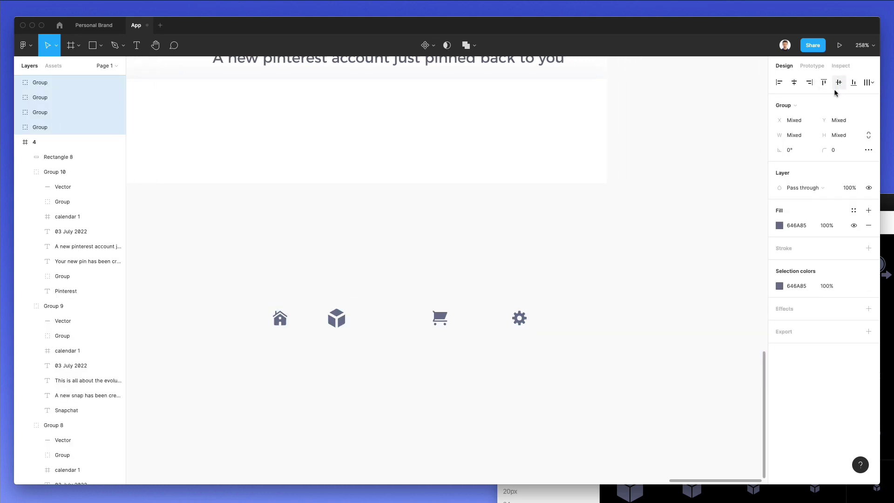
{"action": "scroll", "coordinate": [511, 263], "scroll_direction": "left", "scroll_amount": 2}
{"action": "left_click", "coordinate": [524, 269]}
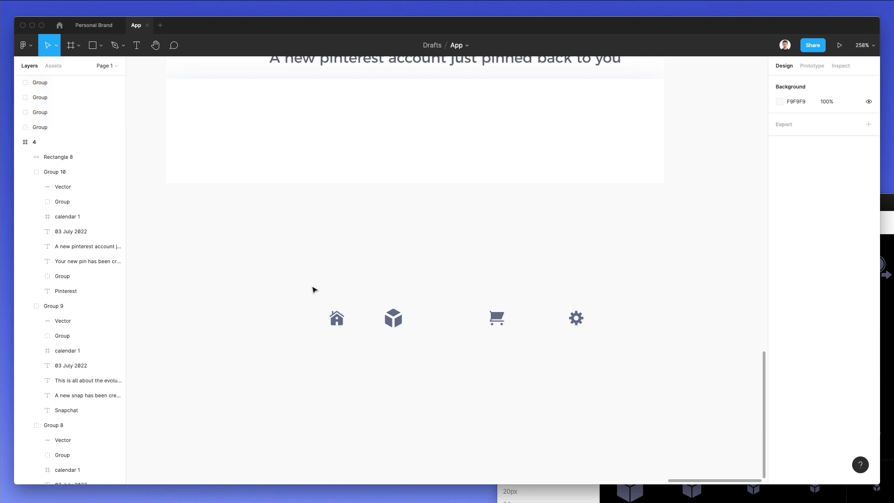
- Move the row of four icons into the white footer bar below the Pinterest entry
{"action": "left_click_drag", "start_coordinate": [285, 280], "coordinate": [565, 342]}
{"action": "left_click_drag", "start_coordinate": [394, 315], "coordinate": [310, 126]}
{"action": "scroll", "coordinate": [307, 129], "scroll_direction": "up", "scroll_amount": 3}
{"action": "scroll", "coordinate": [307, 129], "scroll_direction": "up", "scroll_amount": 3}
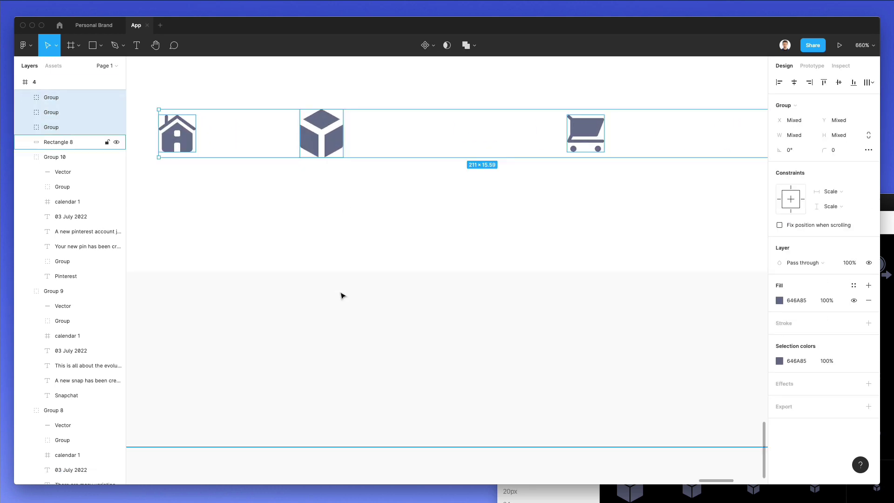
{"action": "scroll", "coordinate": [369, 343], "scroll_direction": "up", "scroll_amount": 2}
{"action": "left_click", "coordinate": [383, 365]}
- Enlarge the footer's house icon proportionally to about 28 × 28
{"action": "scroll", "coordinate": [383, 365], "scroll_direction": "down", "scroll_amount": 3}
{"action": "left_click", "coordinate": [262, 267]}
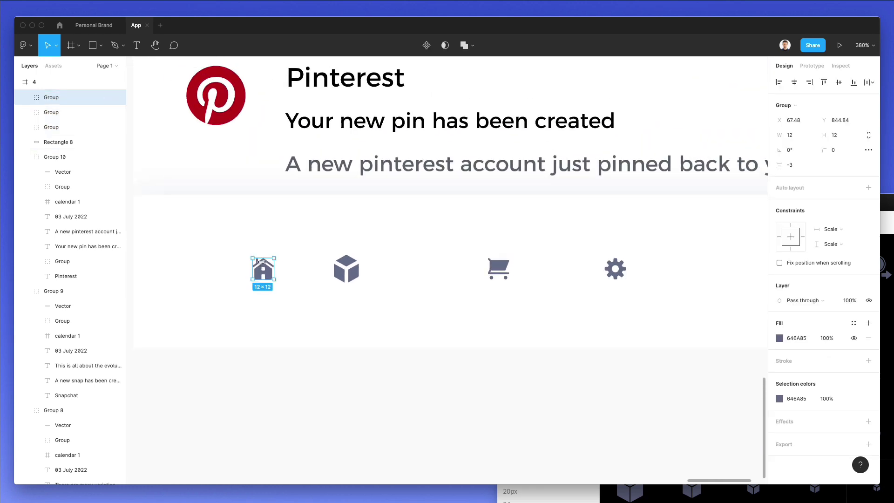
{"action": "left_click_drag", "start_coordinate": [275, 256], "coordinate": [353, 234]}
{"action": "scroll", "coordinate": [280, 253], "scroll_direction": "down", "scroll_amount": 5}
{"action": "scroll", "coordinate": [288, 238], "scroll_direction": "left", "scroll_amount": 5}
{"action": "scroll", "coordinate": [366, 393], "scroll_direction": "down", "scroll_amount": 5}
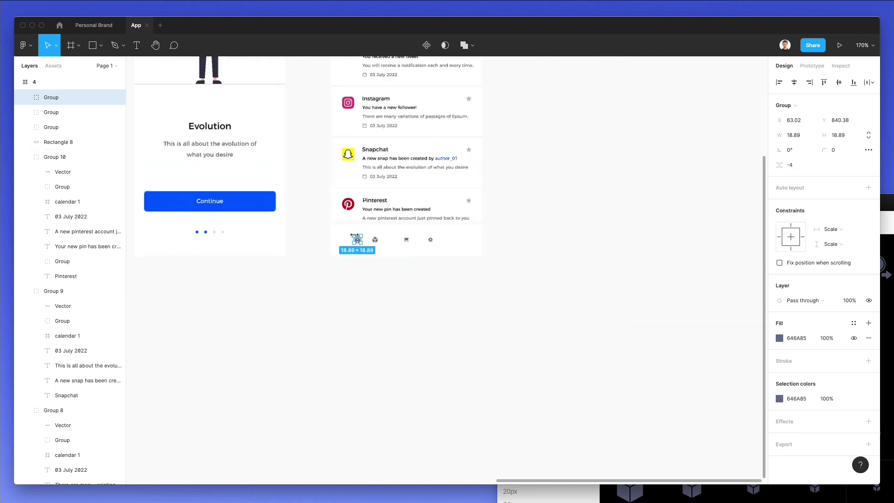
{"action": "scroll", "coordinate": [363, 369], "scroll_direction": "up", "scroll_amount": 10}
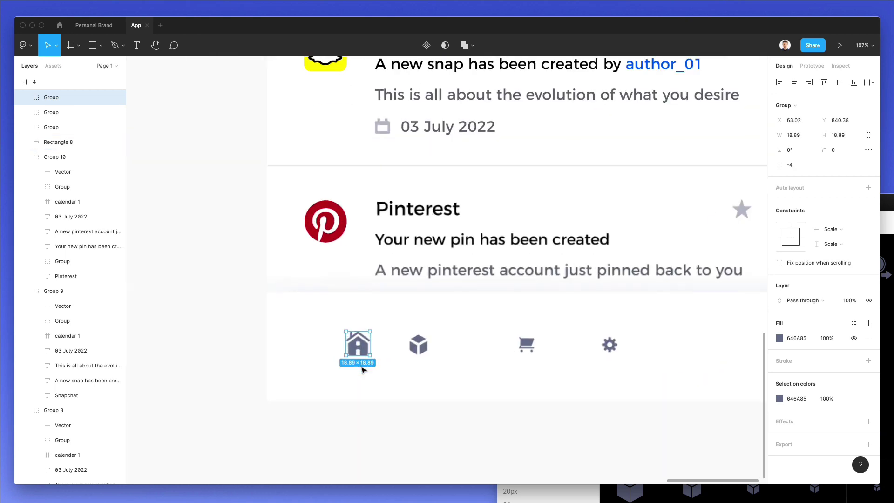
{"action": "left_click_drag", "start_coordinate": [380, 299], "coordinate": [384, 293]}
{"action": "scroll", "coordinate": [372, 317], "scroll_direction": "down", "scroll_amount": 10}
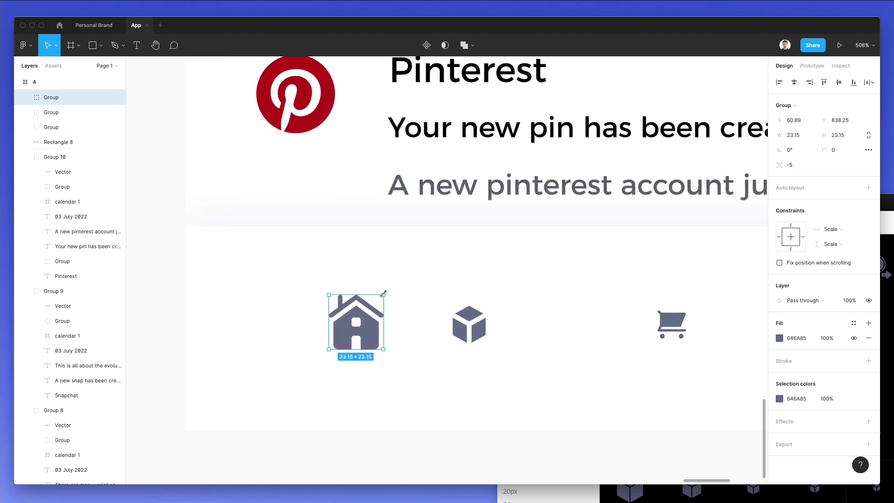
{"action": "left_click", "coordinate": [344, 353]}
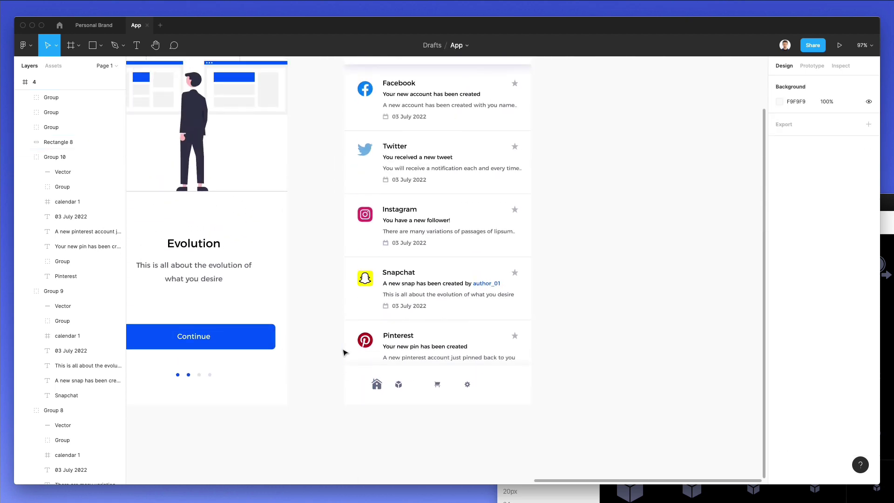
{"action": "scroll", "coordinate": [395, 383], "scroll_direction": "up", "scroll_amount": 8}
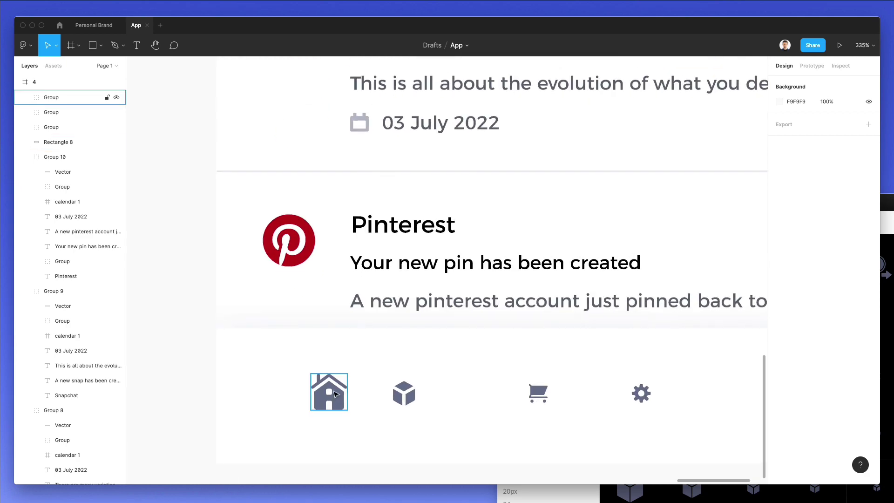
{"action": "left_click", "coordinate": [335, 393]}
{"action": "left_click_drag", "start_coordinate": [351, 368], "coordinate": [351, 368]}
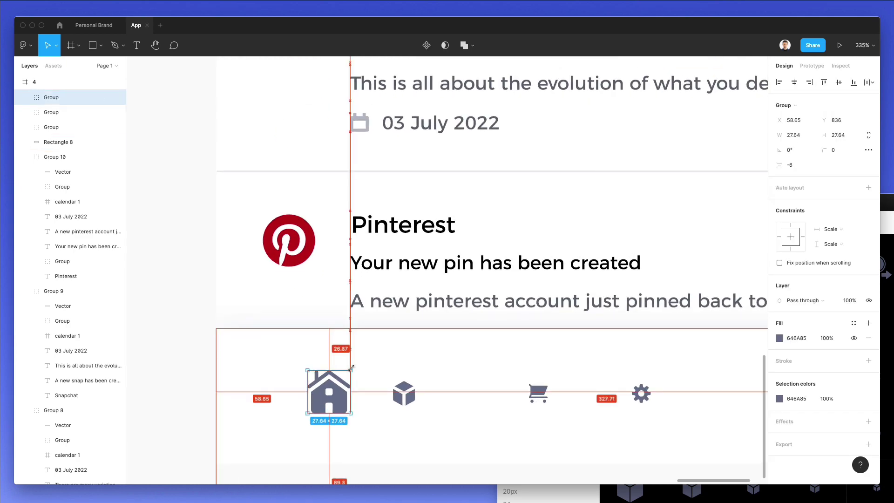
{"action": "scroll", "coordinate": [351, 368], "scroll_direction": "down", "scroll_amount": 10}
{"action": "left_click", "coordinate": [313, 403]}
- Enlarge the cube, cart and gear icons to about 29 × 29 and arrange them in a row beside the house icon
{"action": "scroll", "coordinate": [367, 380], "scroll_direction": "up", "scroll_amount": 4}
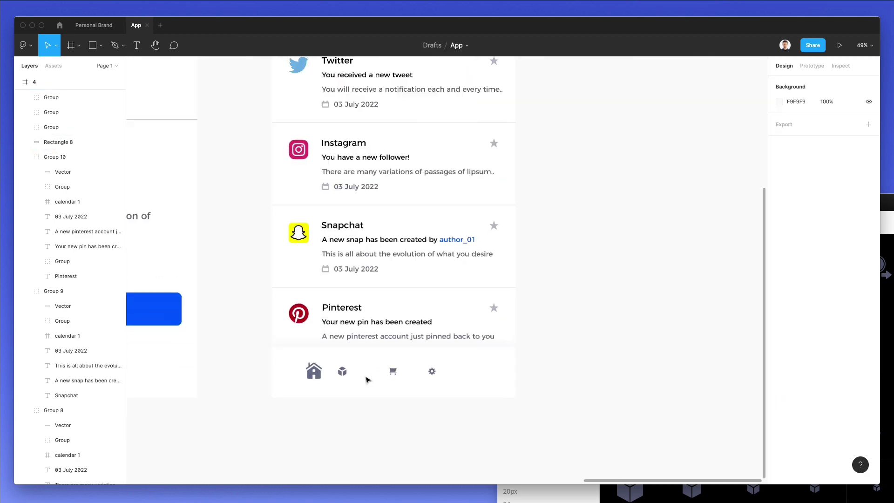
{"action": "scroll", "coordinate": [368, 380], "scroll_direction": "up", "scroll_amount": 8}
{"action": "left_click", "coordinate": [367, 350]}
{"action": "mouse_move", "coordinate": [368, 350]}
{"action": "left_mouse_down"}
{"action": "mouse_move", "coordinate": [301, 332]}
{"action": "mouse_move", "coordinate": [326, 372]}
{"action": "mouse_move", "coordinate": [352, 356]}
{"action": "left_mouse_up"}
{"action": "left_click_drag", "start_coordinate": [551, 354], "coordinate": [413, 379]}
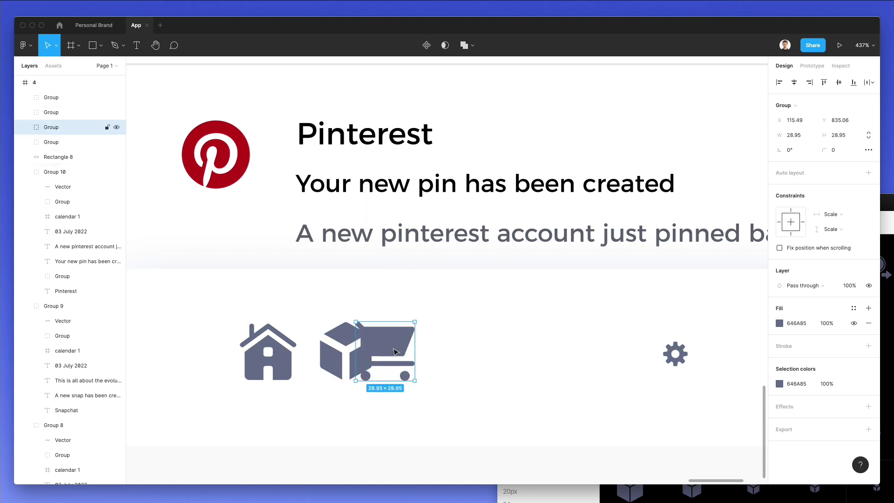
{"action": "left_click_drag", "start_coordinate": [395, 350], "coordinate": [443, 350]}
{"action": "left_click_drag", "start_coordinate": [675, 347], "coordinate": [539, 357]}
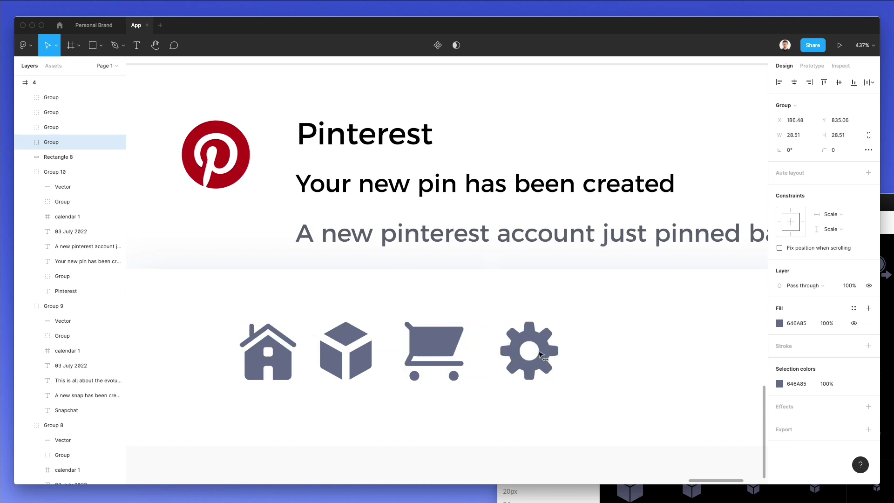
- Select all four footer icons and scale them down together to about 137 × 25
{"action": "scroll", "coordinate": [512, 349], "scroll_direction": "down", "scroll_amount": 8}
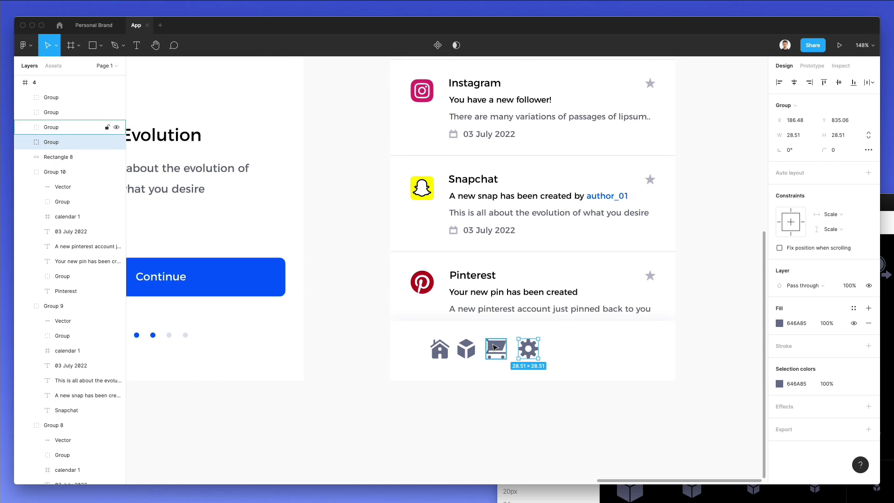
{"action": "left_click", "coordinate": [495, 347], "text": "shift"}
{"action": "left_click", "coordinate": [466, 348], "text": "shift"}
{"action": "left_click", "coordinate": [440, 349], "text": "shift"}
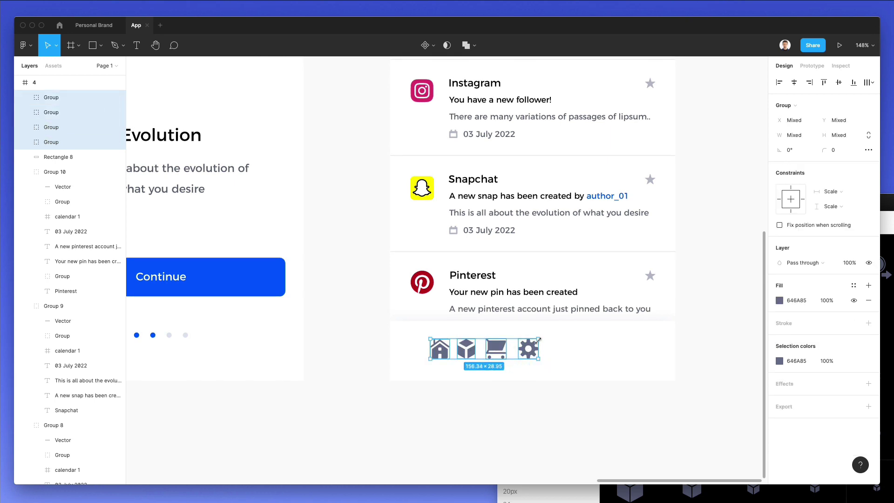
{"action": "left_click_drag", "start_coordinate": [538, 339], "coordinate": [527, 343]}
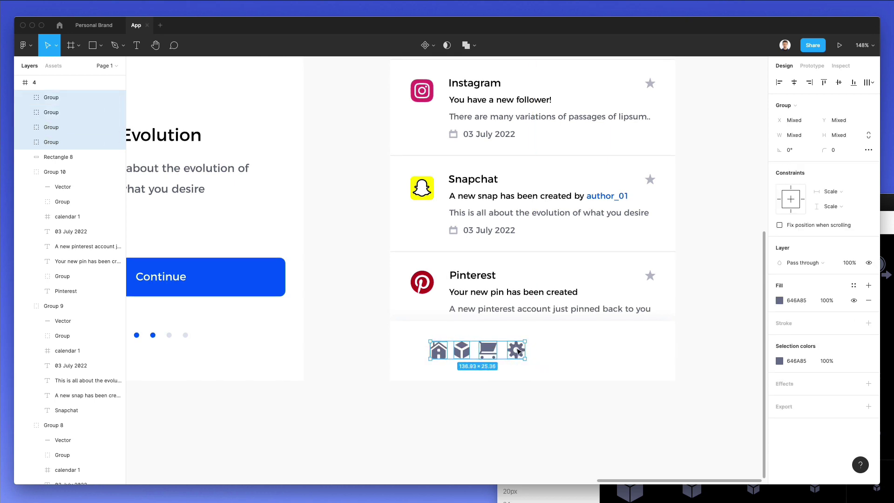
- Move the gear icon toward the footer's far end and distribute all four footer icons evenly with 64 spacing
{"action": "left_click", "coordinate": [522, 352]}
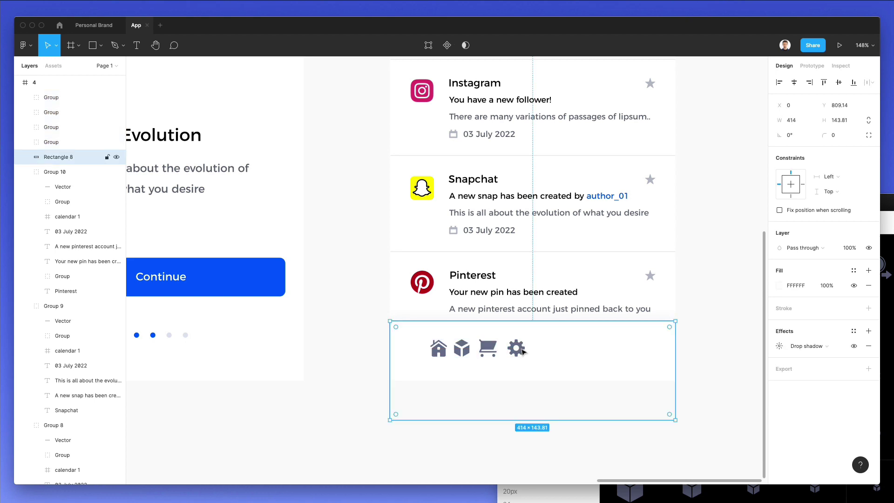
{"action": "left_click", "coordinate": [518, 347]}
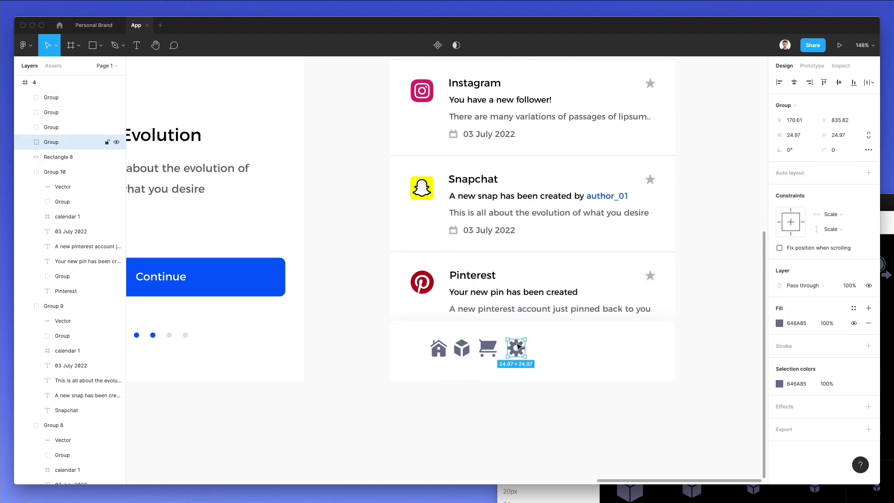
{"action": "left_click_drag", "start_coordinate": [518, 346], "coordinate": [624, 350]}
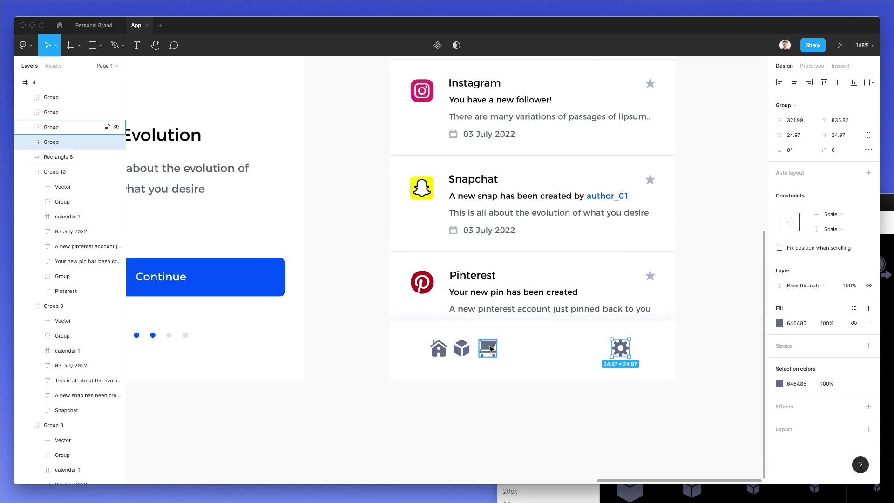
{"action": "left_click", "coordinate": [51, 97], "text": "shift"}
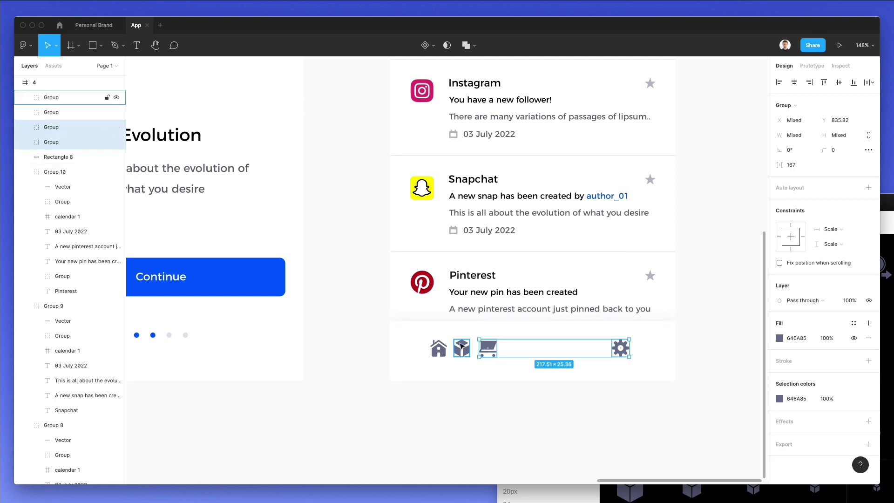
{"action": "left_click", "coordinate": [869, 82]}
{"action": "left_click", "coordinate": [815, 123]}
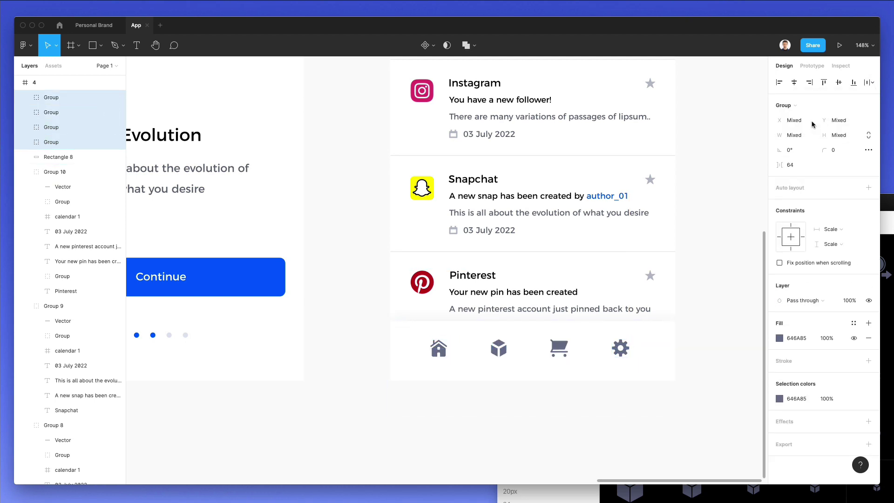
- Group the four footer icons, centre the group horizontally in the screen frame and nudge it down by 2
{"action": "key", "text": "super+g"}
{"action": "left_click", "coordinate": [794, 82]}
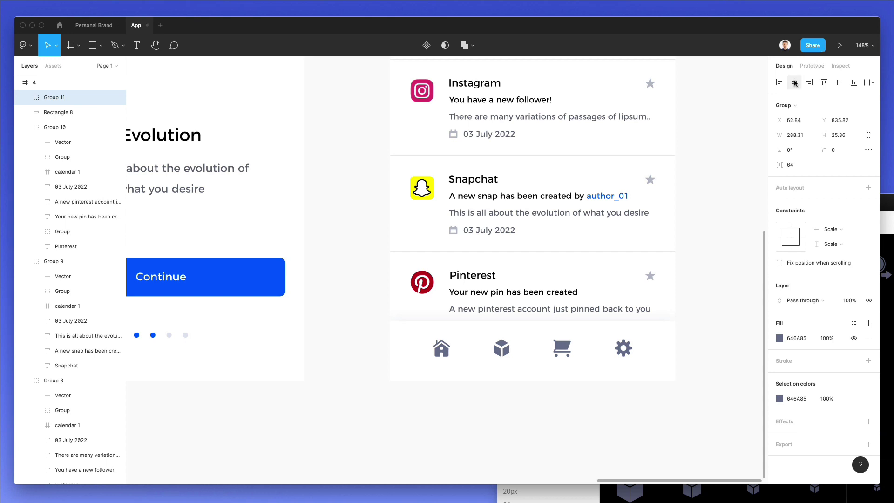
{"action": "key", "text": "Down"}
{"action": "key", "text": "Down"}
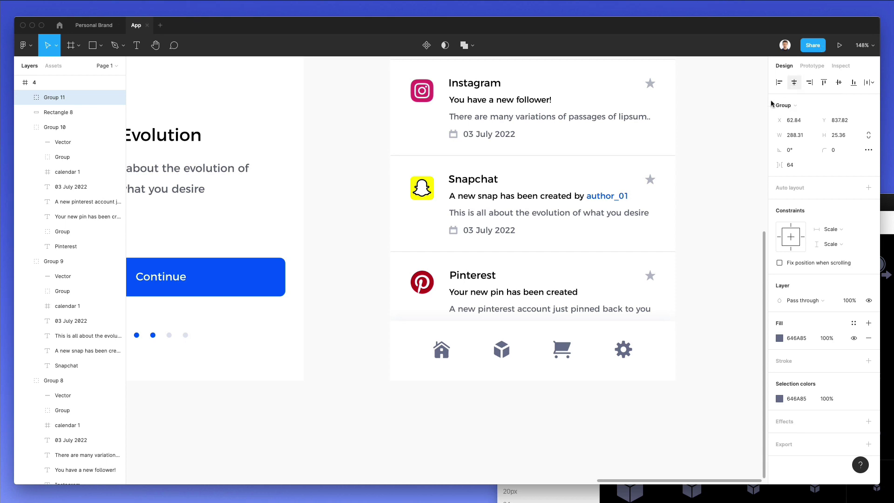
- Recolour the cube, cart and gear icons in the light grey of the entry stars and the house icon in the app's blue
{"action": "left_click", "coordinate": [692, 327]}
{"action": "left_click", "coordinate": [625, 346]}
{"action": "double_click", "coordinate": [628, 347]}
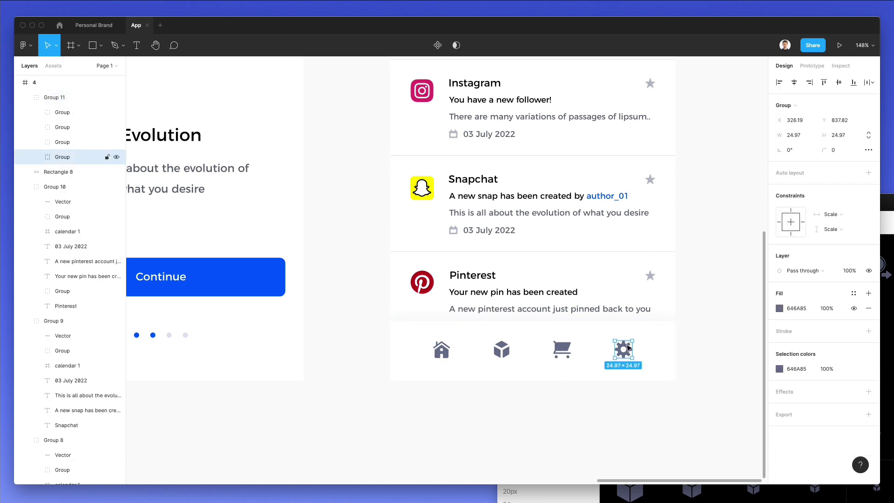
{"action": "left_click", "coordinate": [562, 349], "text": "shift"}
{"action": "left_click", "coordinate": [502, 349], "text": "shift"}
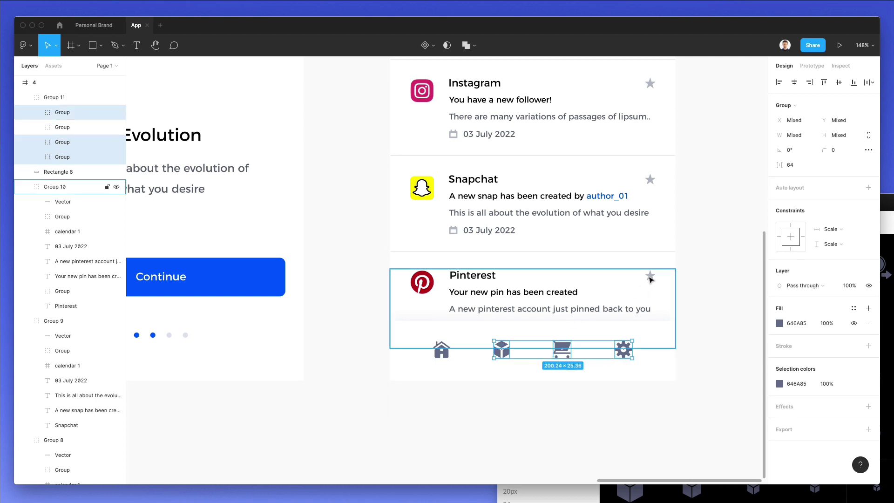
{"action": "left_click", "coordinate": [440, 348]}
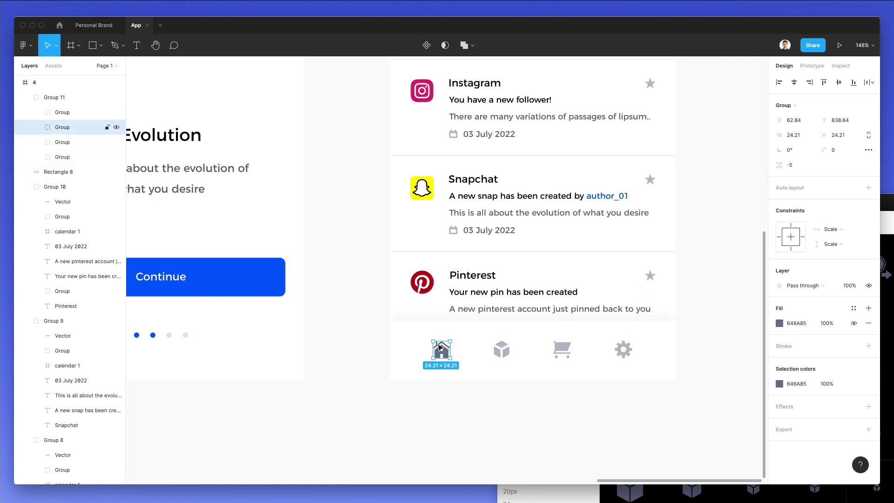
{"action": "left_click", "coordinate": [353, 291]}
- Bring the Welcome, Evolution and Filters screens into view together and hide the editor interface
{"action": "scroll", "coordinate": [353, 292], "scroll_direction": "down", "scroll_amount": 2}
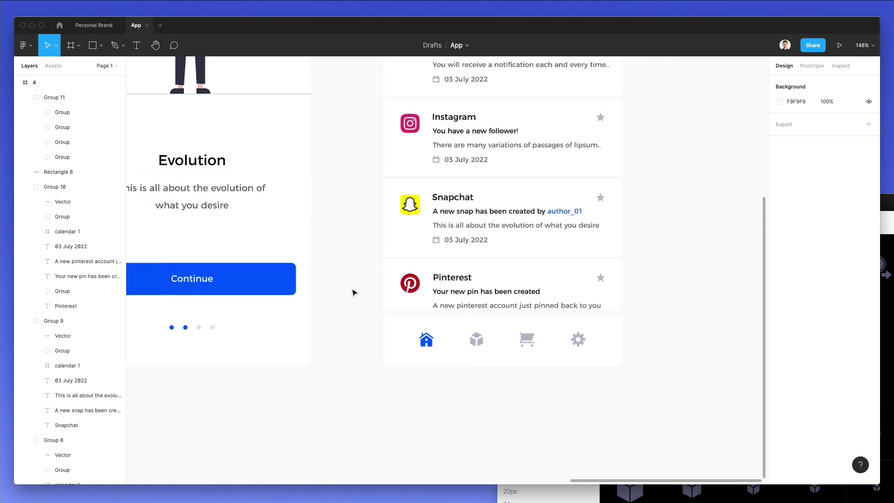
{"action": "scroll", "coordinate": [353, 293], "scroll_direction": "down", "scroll_amount": 1}
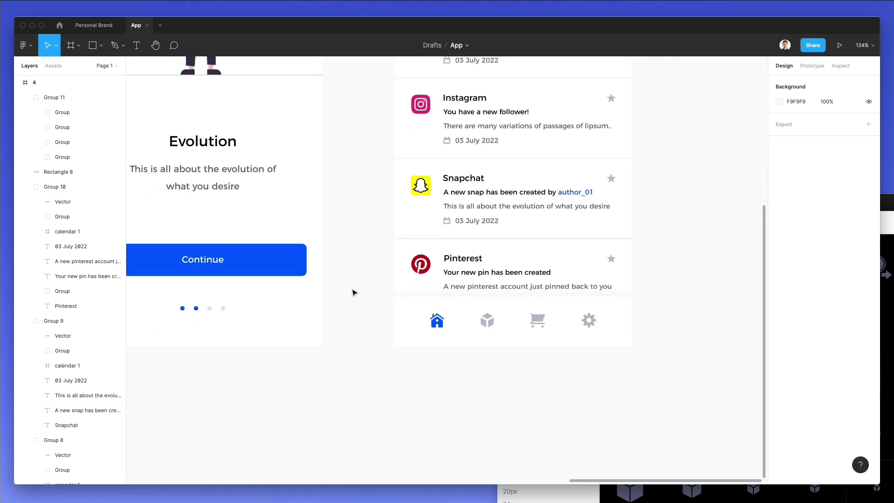
{"action": "scroll", "coordinate": [388, 311], "scroll_direction": "up", "scroll_amount": 3}
{"action": "scroll", "coordinate": [388, 310], "scroll_direction": "up", "scroll_amount": 1}
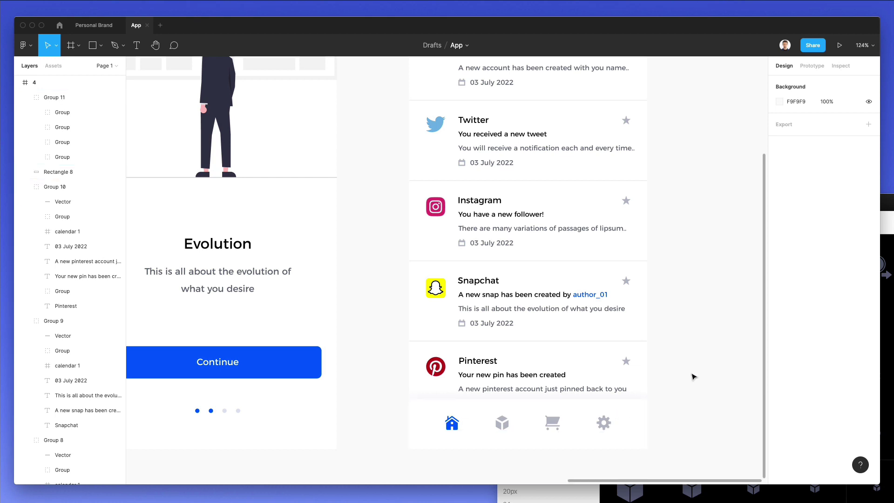
{"action": "scroll", "coordinate": [691, 373], "scroll_direction": "down", "scroll_amount": 4}
{"action": "scroll", "coordinate": [688, 374], "scroll_direction": "down", "scroll_amount": 2}
{"action": "scroll", "coordinate": [688, 373], "scroll_direction": "left", "scroll_amount": 3}
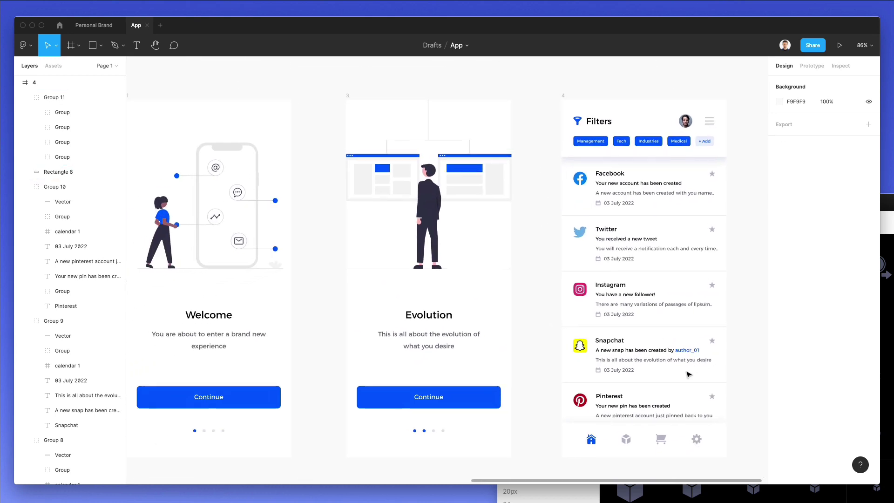
{"action": "key", "text": "super+backslash"}
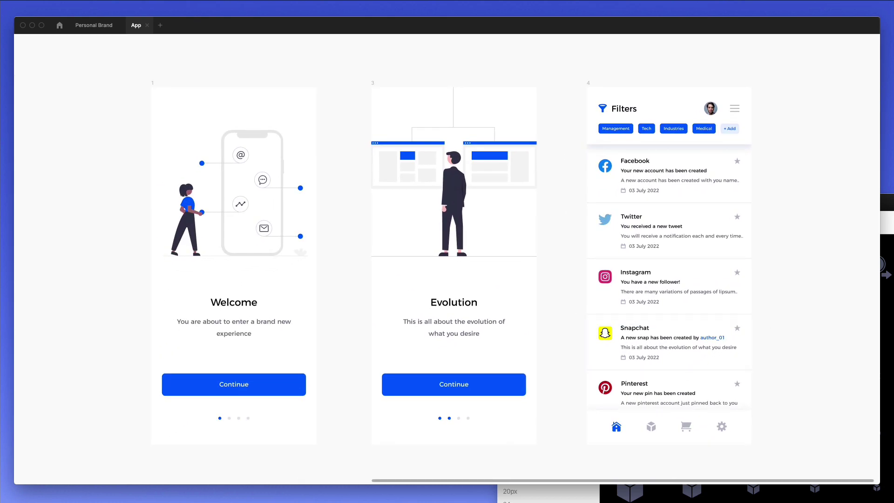
{"action": "key", "text": "super+Tab"}
{"action": "left_click", "coordinate": [514, 202]}
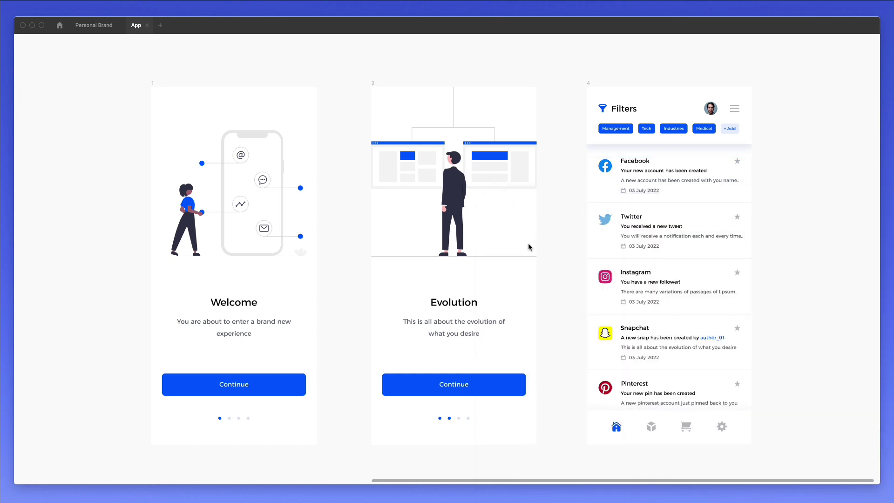
- Examine the three app screens side by side, checking the overall layout and the consistency of the design
{"action": "scroll", "coordinate": [529, 240], "scroll_direction": "up", "scroll_amount": 3}
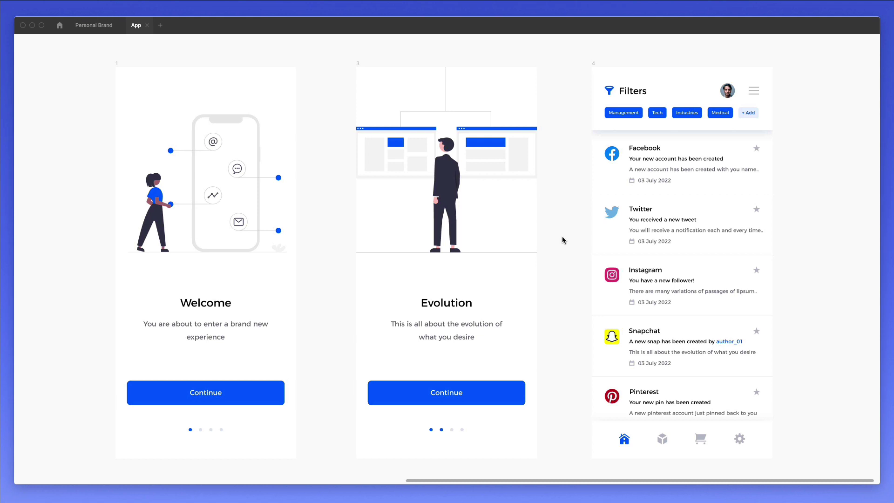
{"action": "scroll", "coordinate": [562, 237], "scroll_direction": "down", "scroll_amount": 2}
{"action": "scroll", "coordinate": [562, 236], "scroll_direction": "up", "scroll_amount": 1}
{"action": "scroll", "coordinate": [562, 236], "scroll_direction": "right", "scroll_amount": 2}
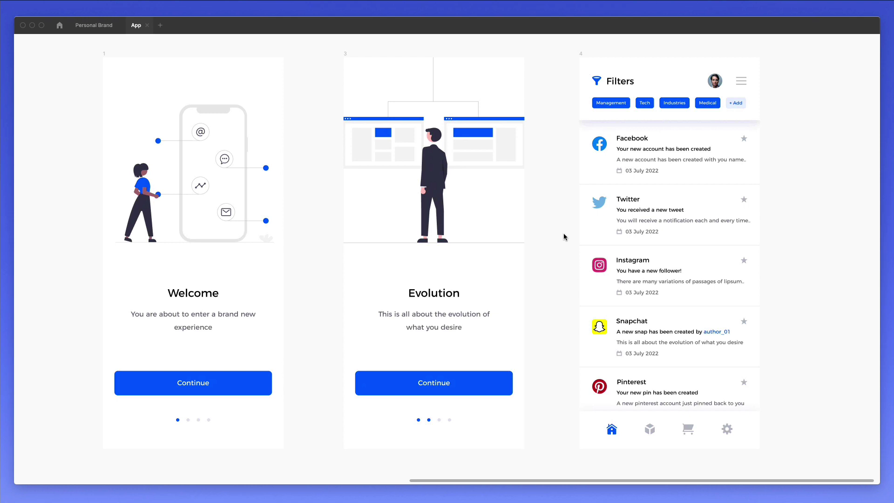
{"action": "scroll", "coordinate": [565, 236], "scroll_direction": "right", "scroll_amount": 2}
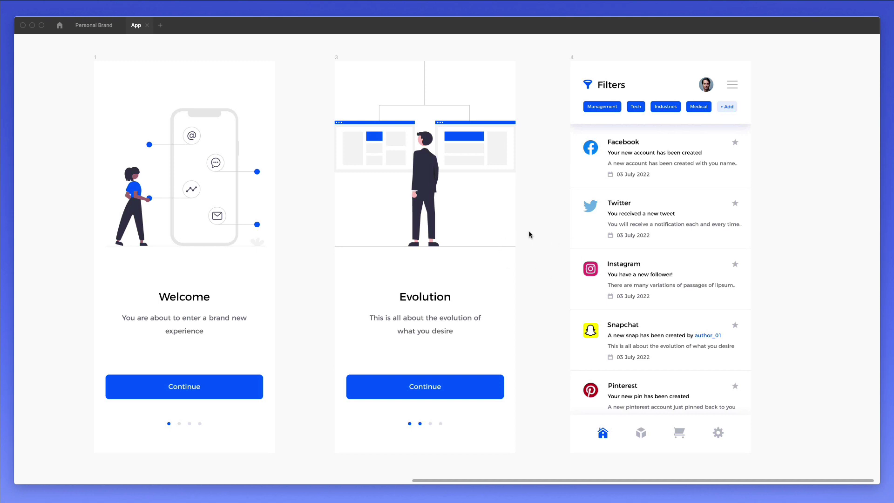
{"action": "scroll", "coordinate": [531, 234], "scroll_direction": "up", "scroll_amount": 1}
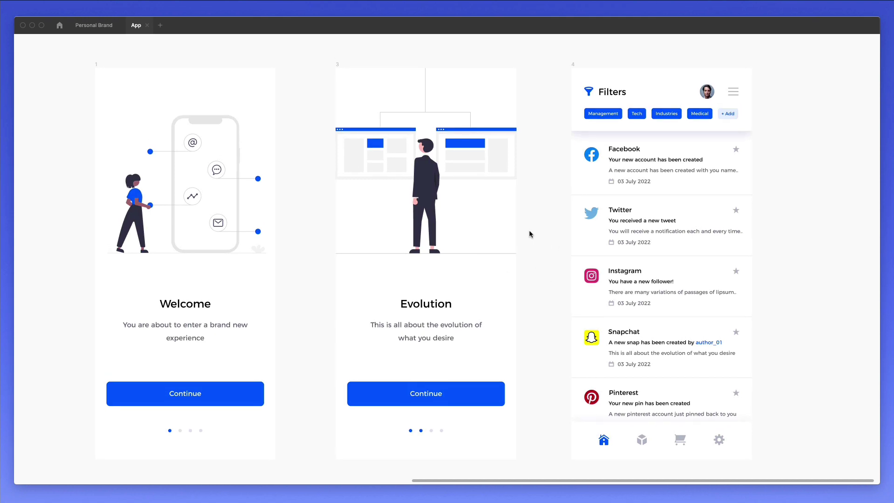